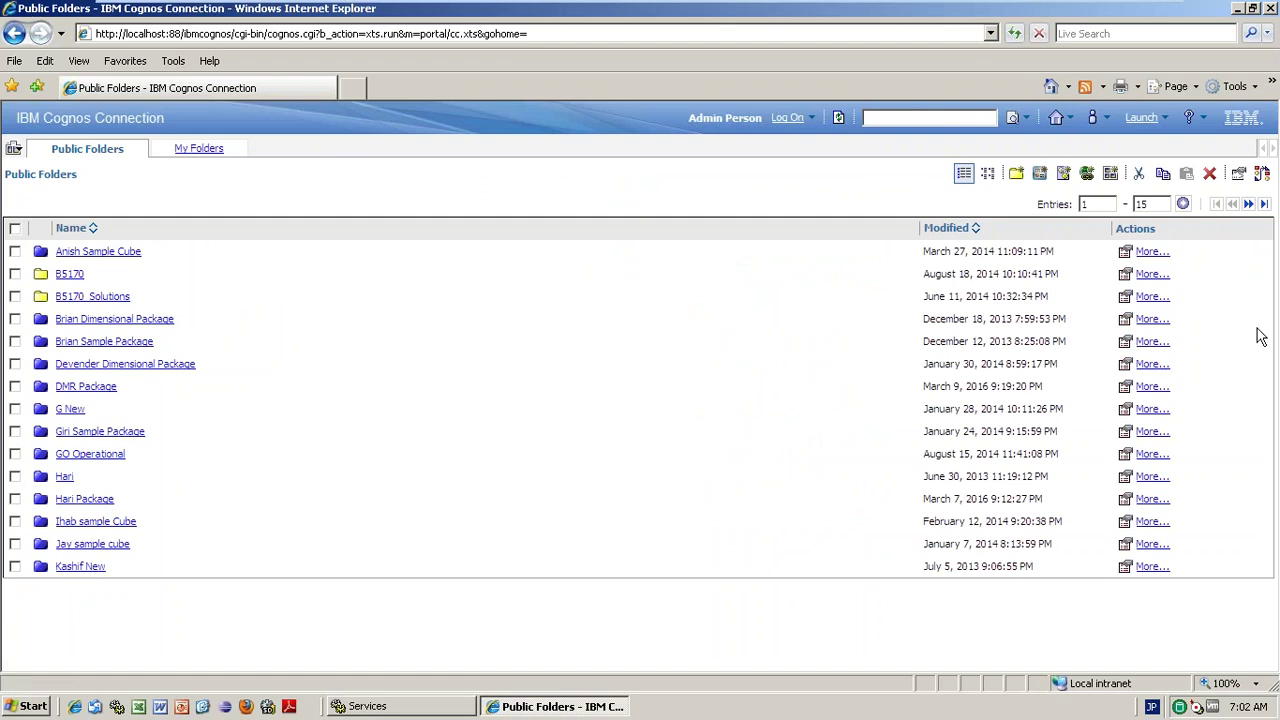
- Launch PowerPlay Studio from Cognos Connection to open the Great Outdoor Sales cube
click(1163, 121)
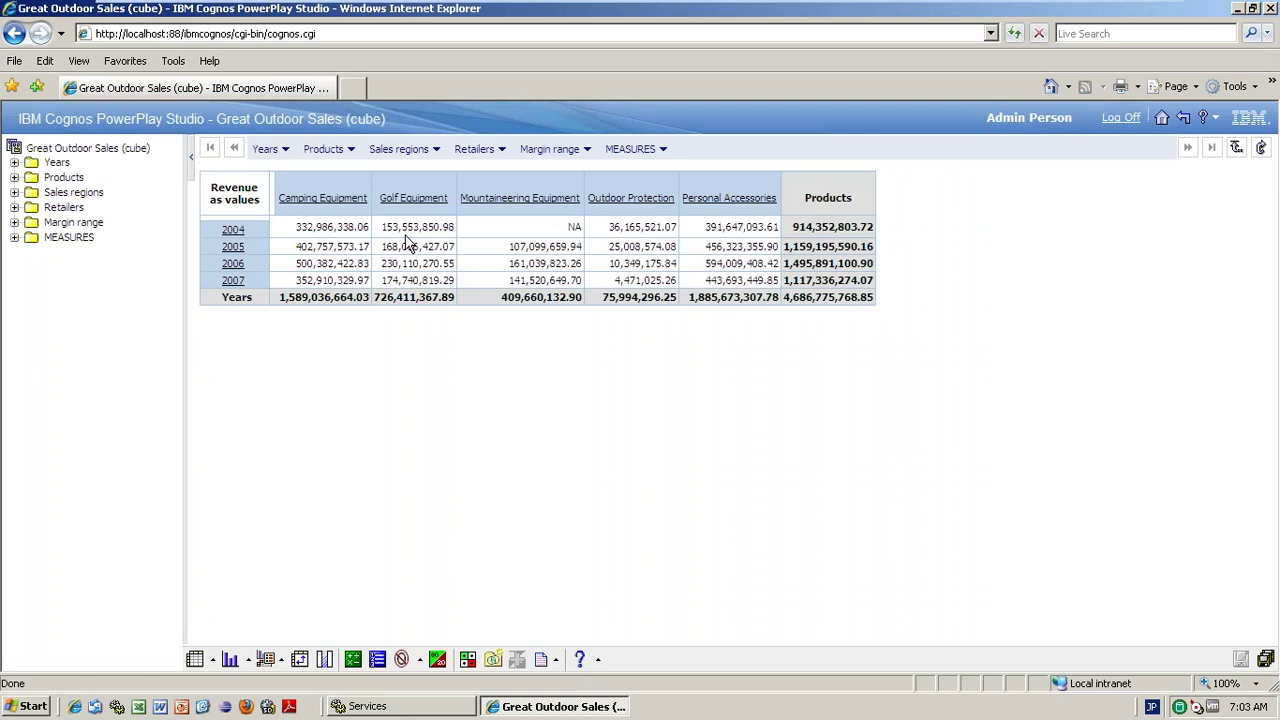
click(213, 660)
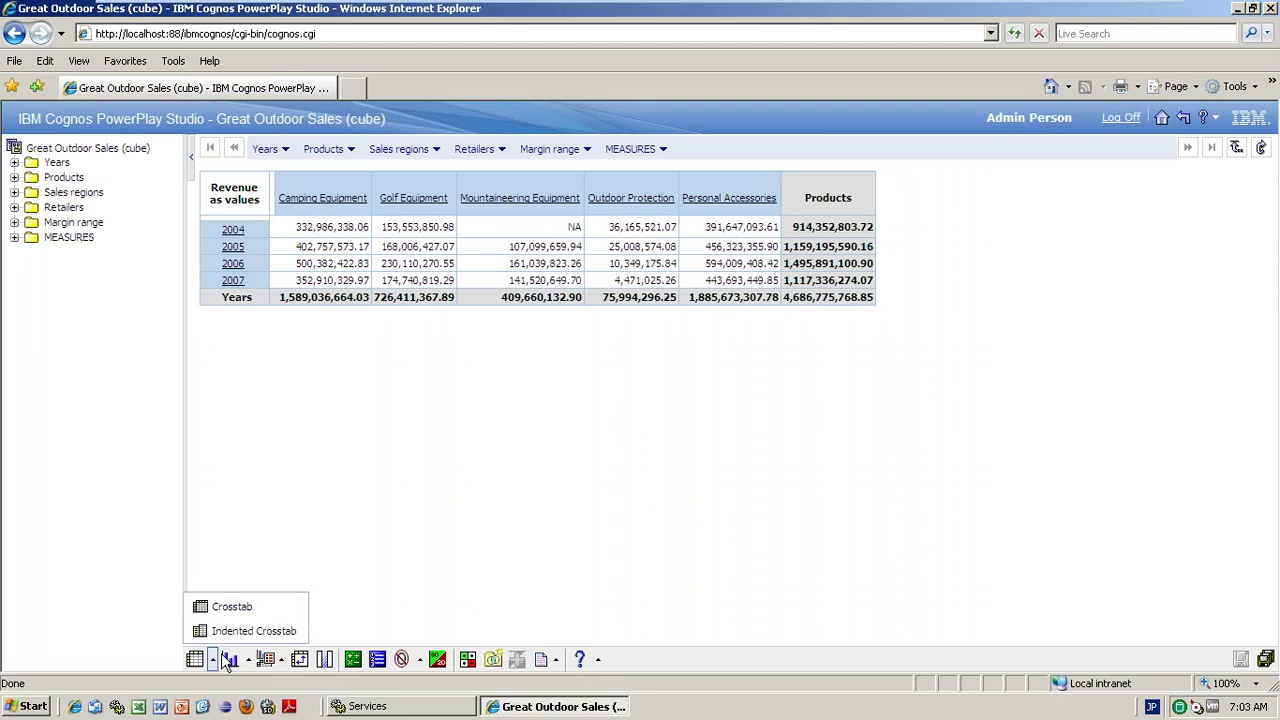
click(249, 664)
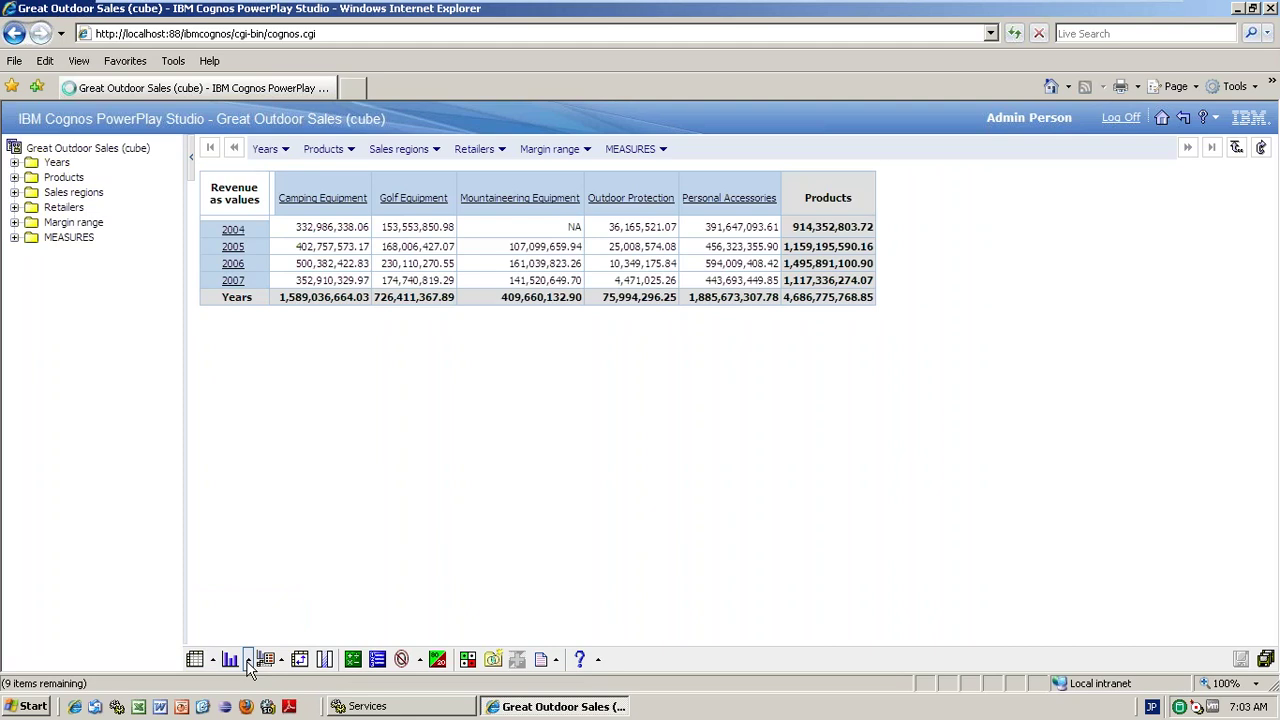
click(249, 660)
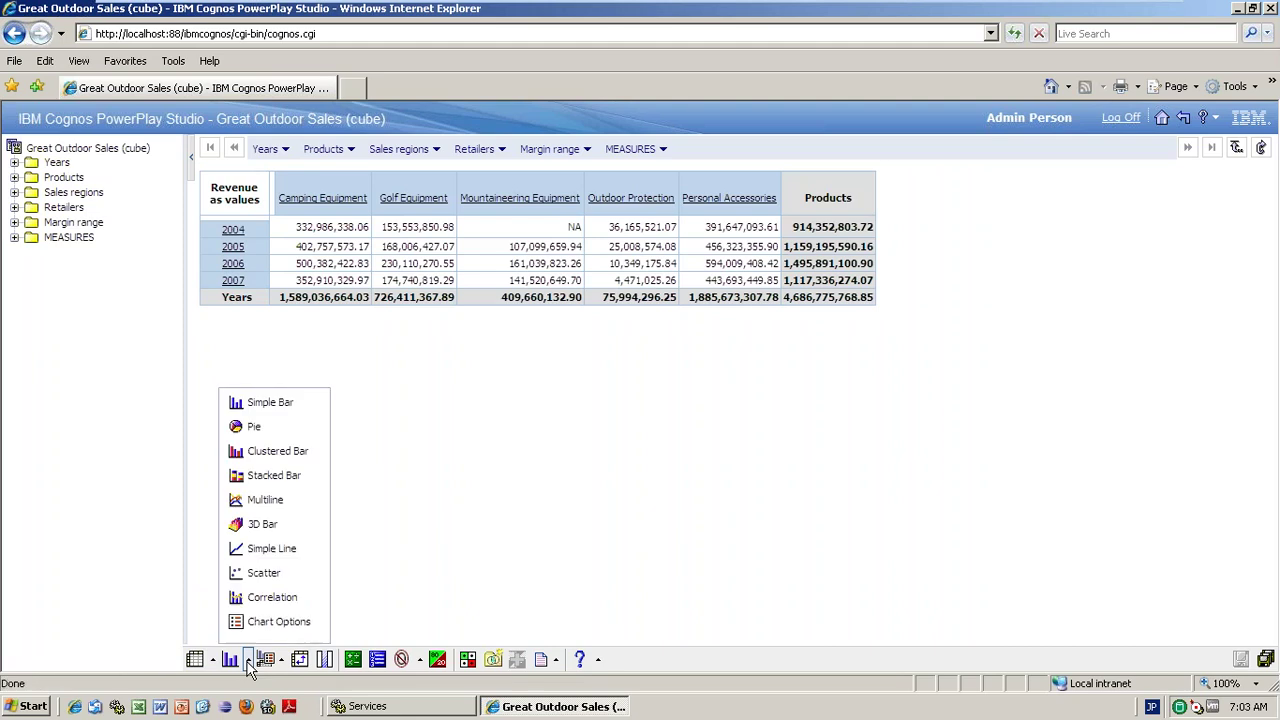
click(305, 664)
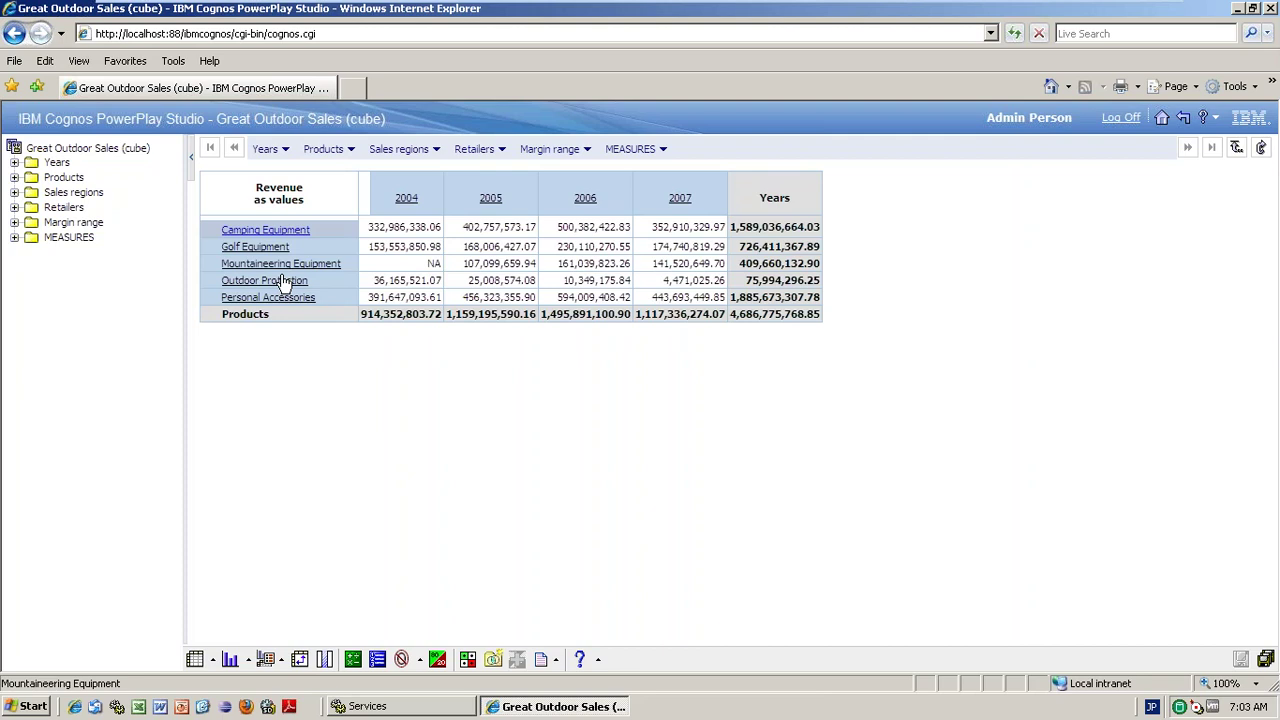
click(299, 659)
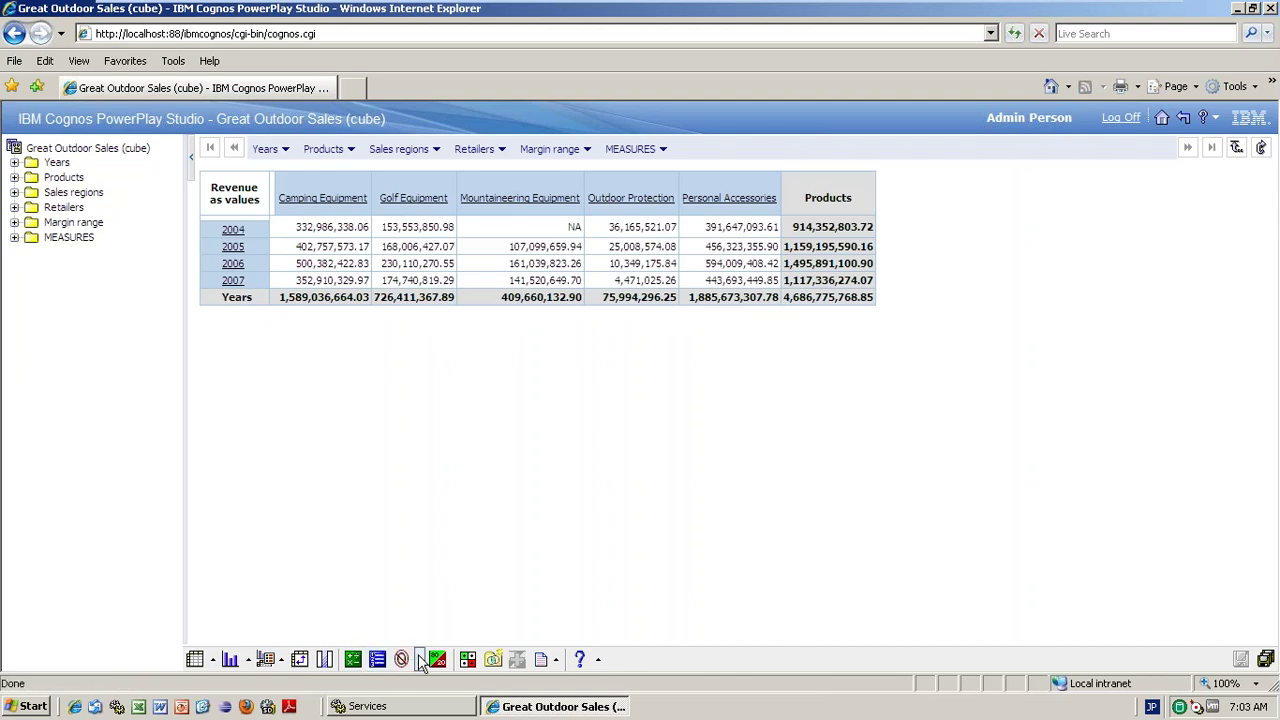
- Select the Products dimension and open Suppression Options from the Zero Suppression dropdown
click(418, 656)
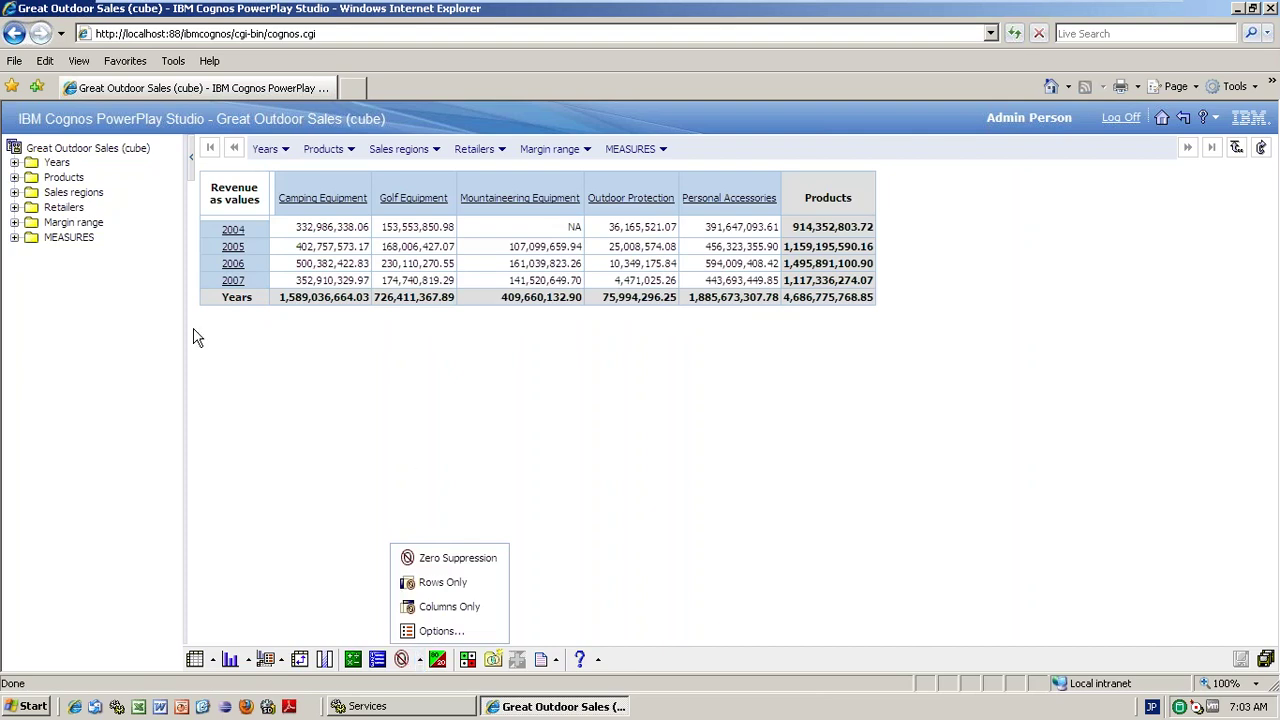
click(62, 178)
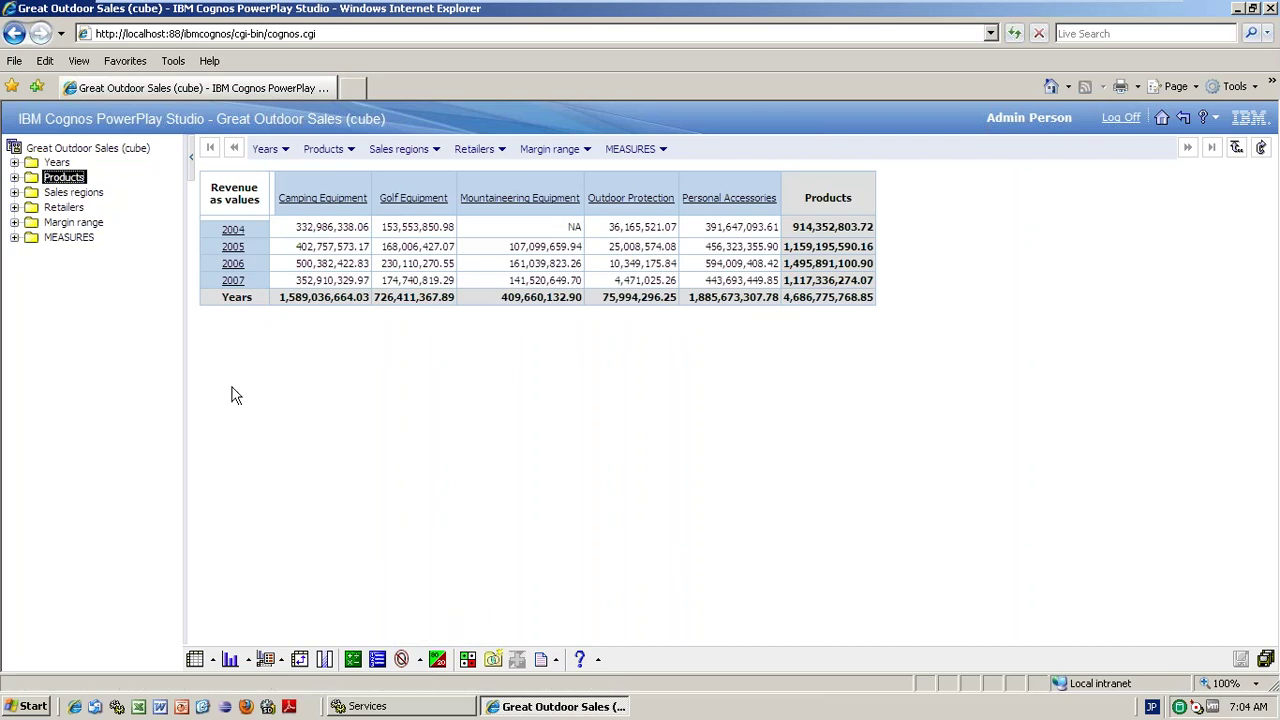
click(420, 660)
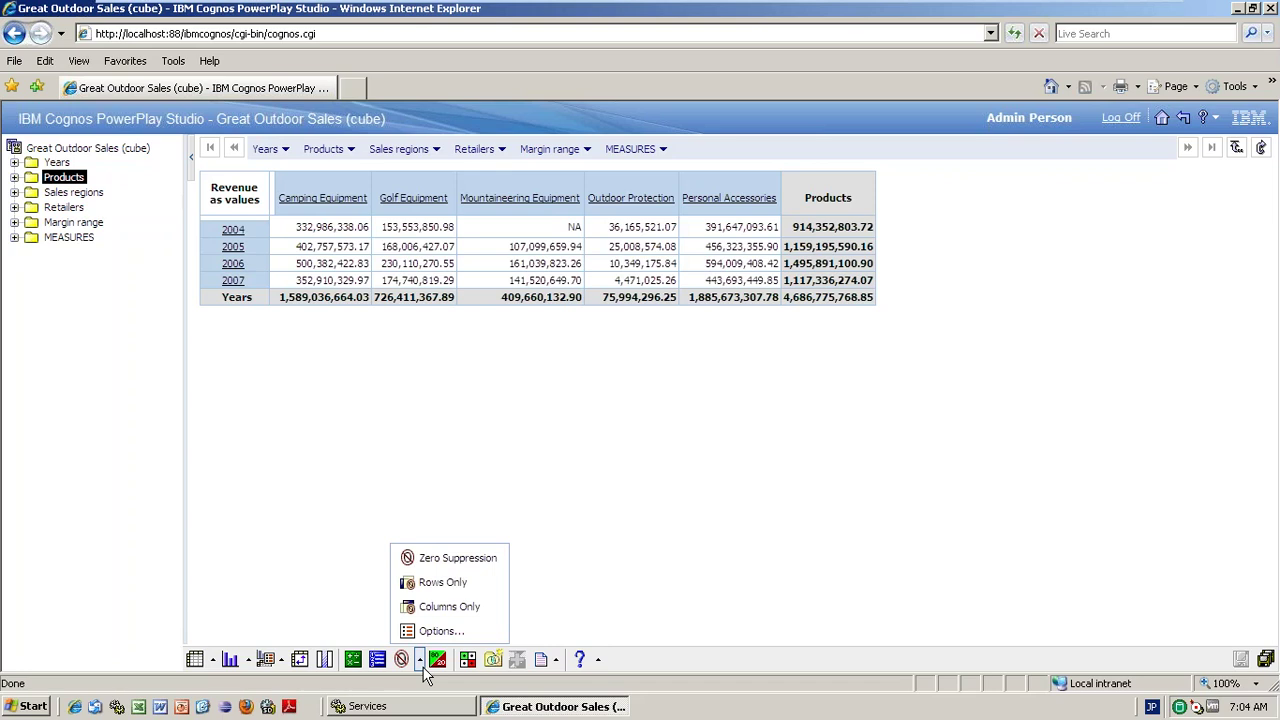
click(441, 631)
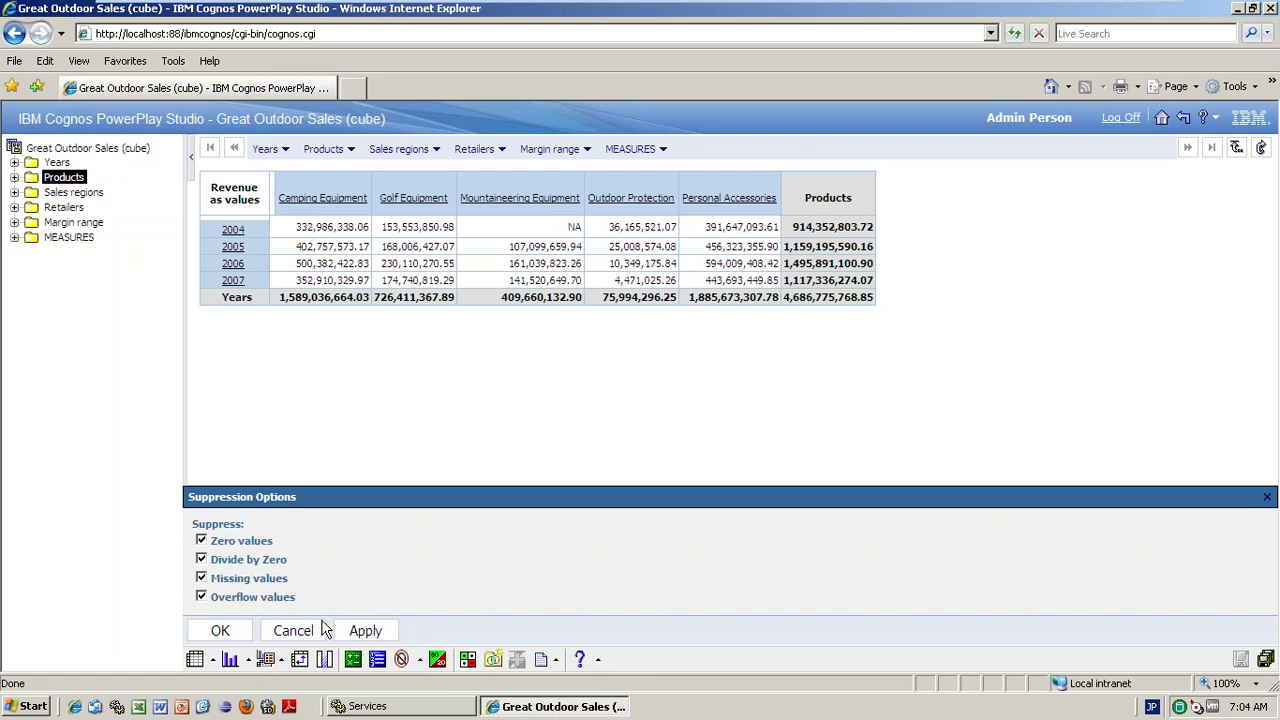
- Cancel the Suppression Options panel so the crosstab keeps its NA 2004 Mountaineering value
click(312, 630)
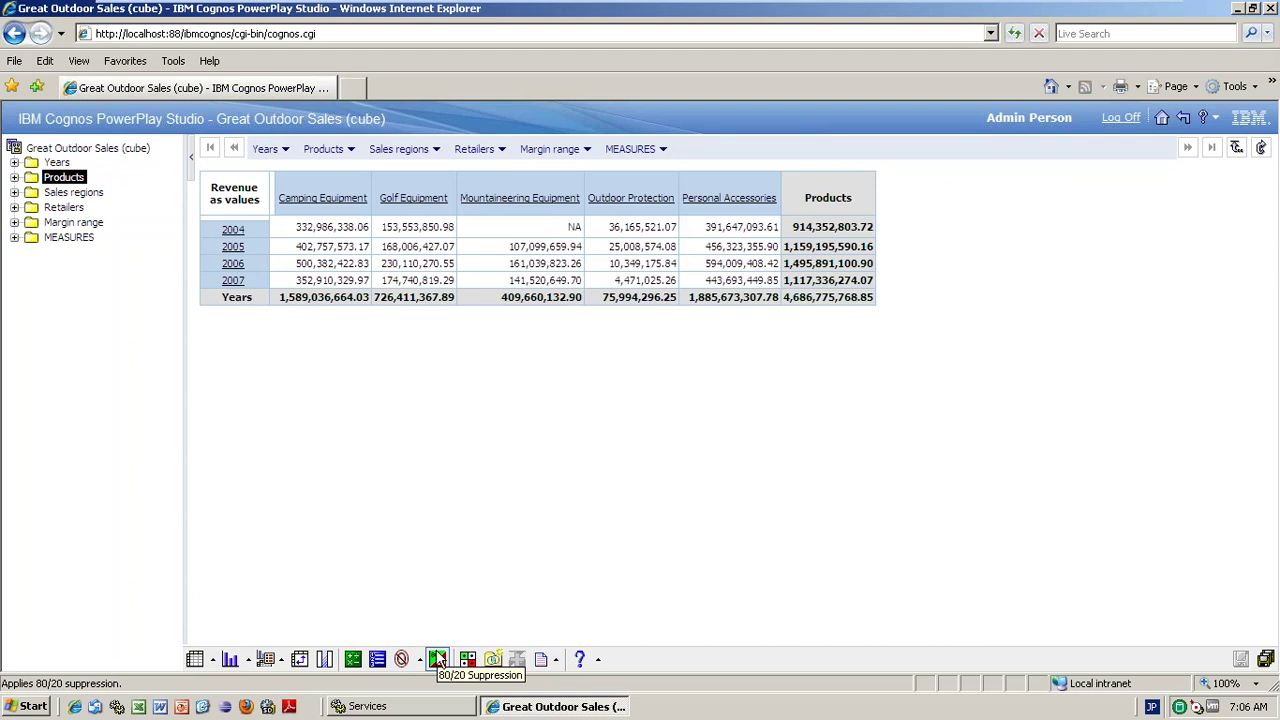
- Apply 80/20 suppression to the Great Outdoor Sales revenue crosstab
click(437, 659)
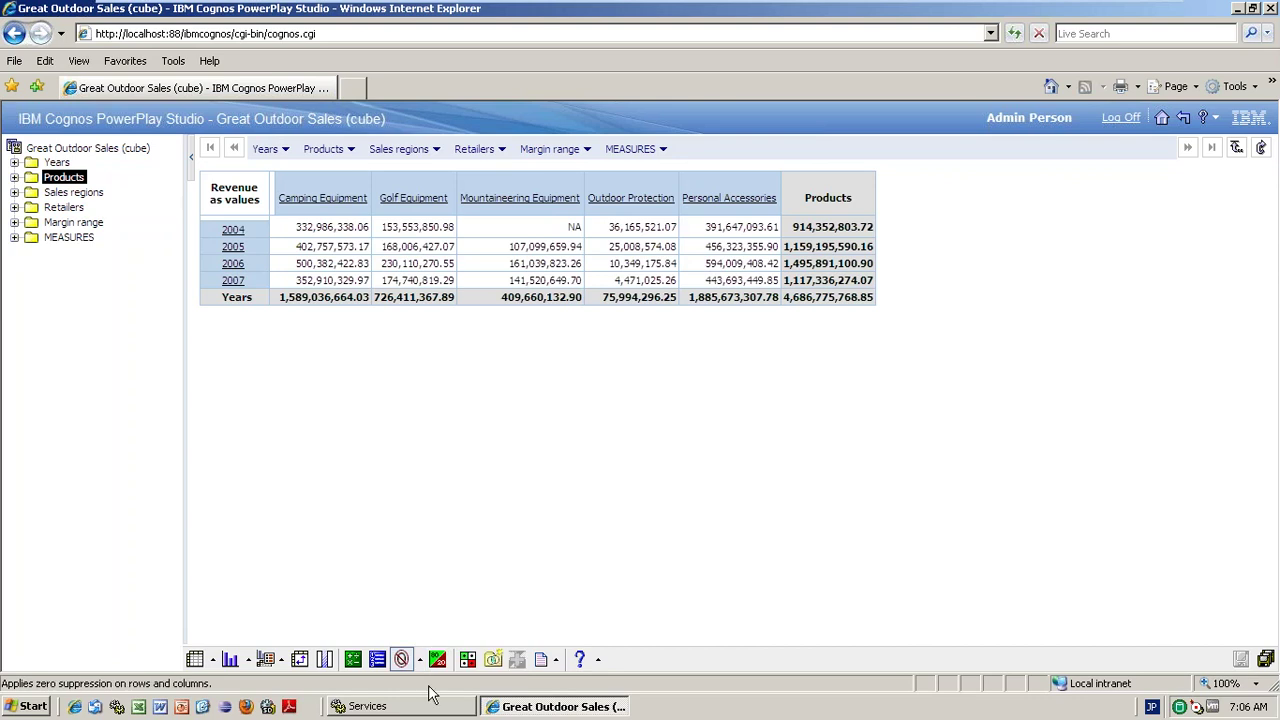
click(12, 712)
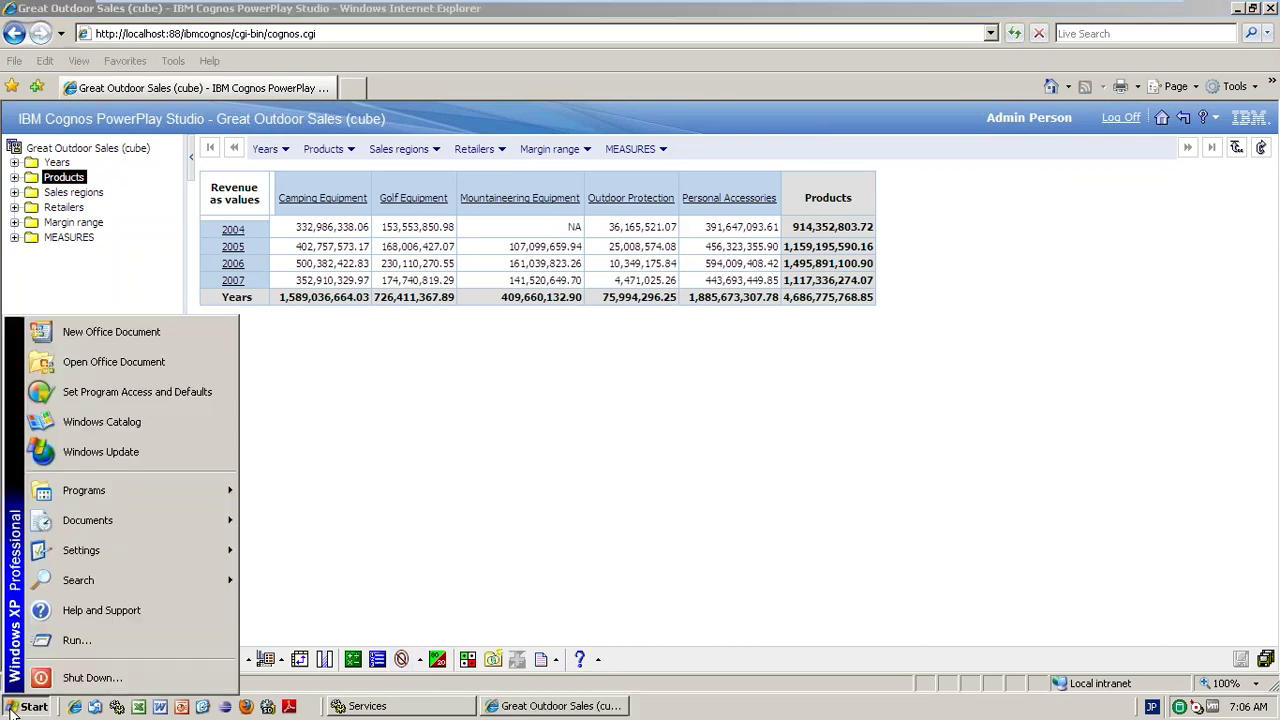
- Launch Notepad through the Run prompt
click(80, 644)
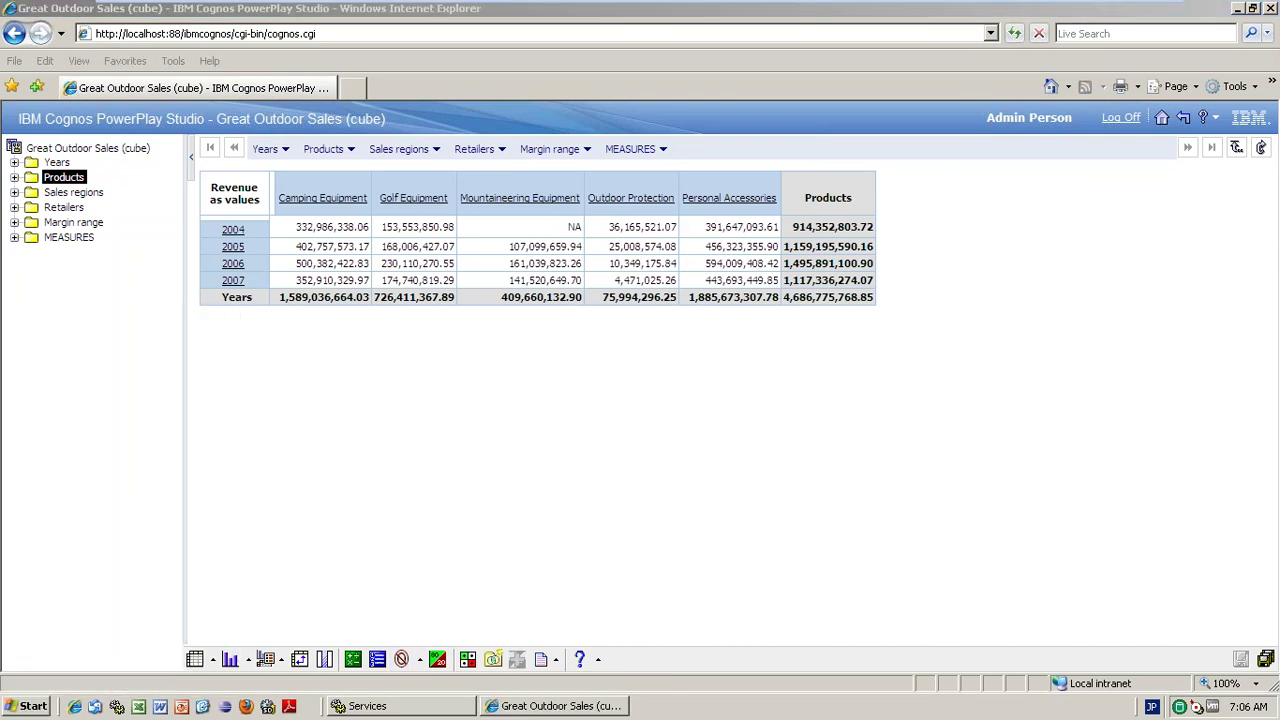
text(NOTEPOA)
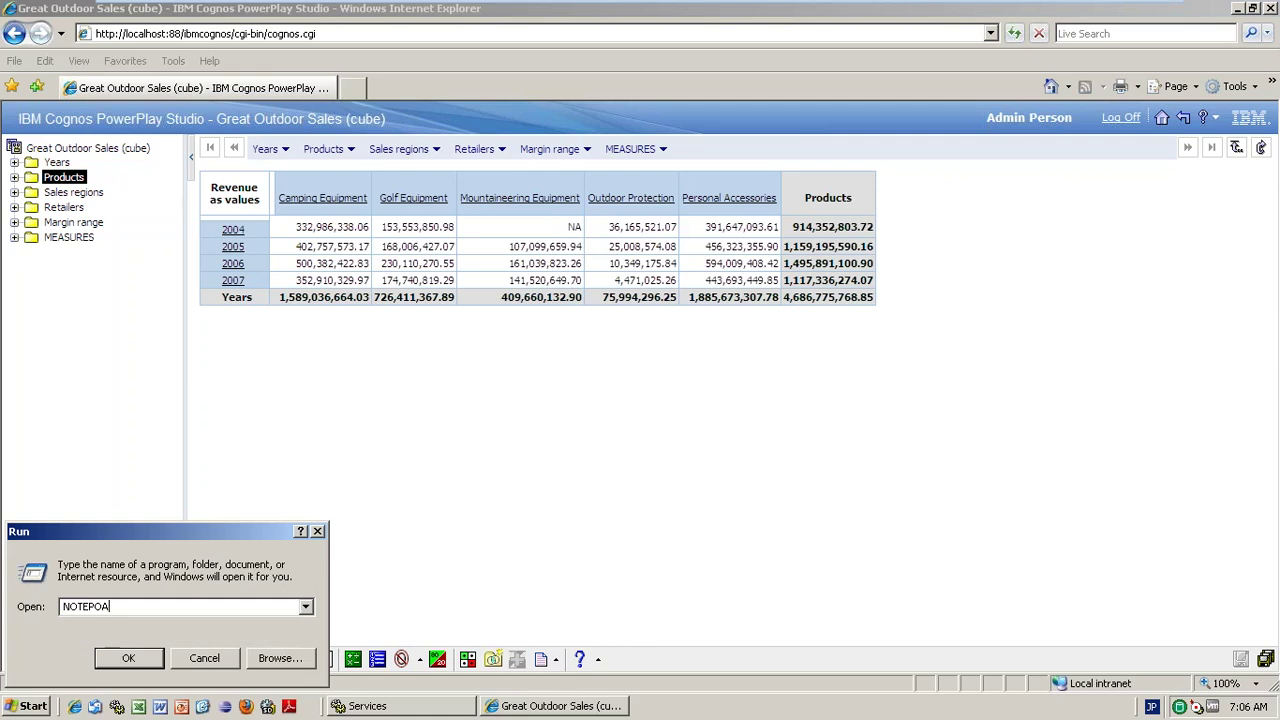
key(BackSpace)
key(BackSpace)
key(Return)
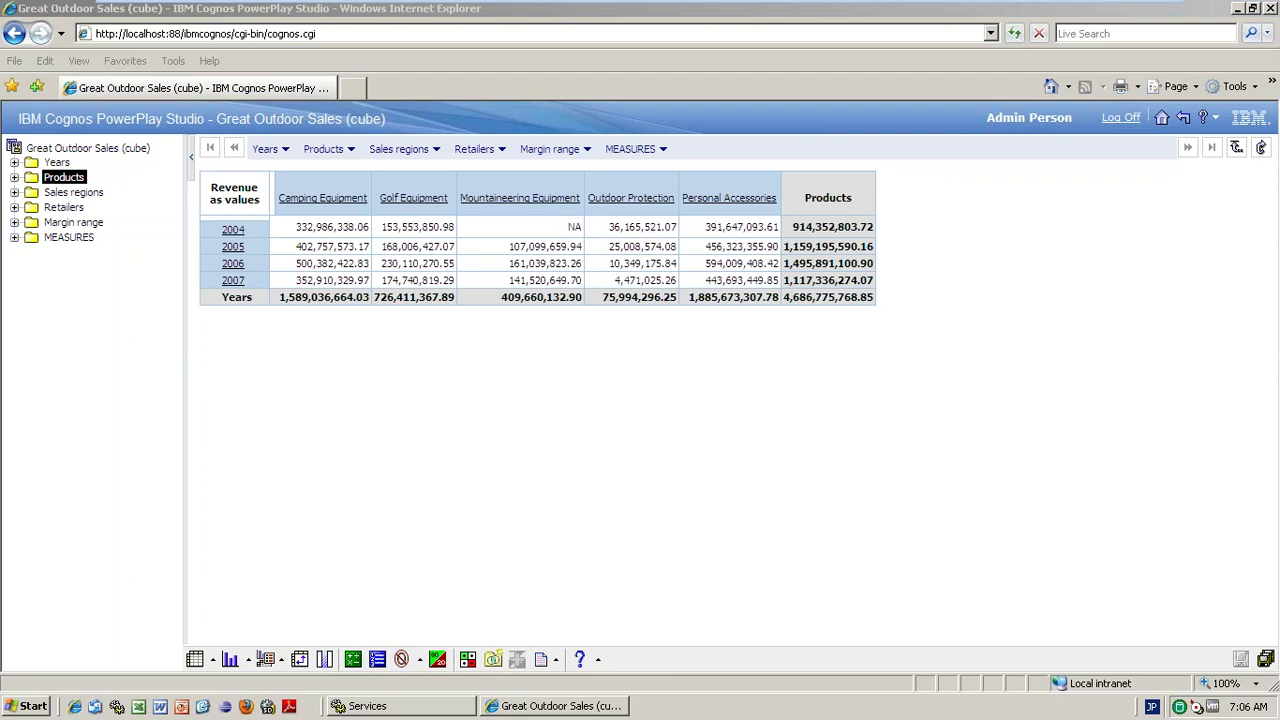
- Type the lines INDIA, aUS and us in the new Notepad document
text(INDIA)
key(Return)
key(Return)
text(aUS)
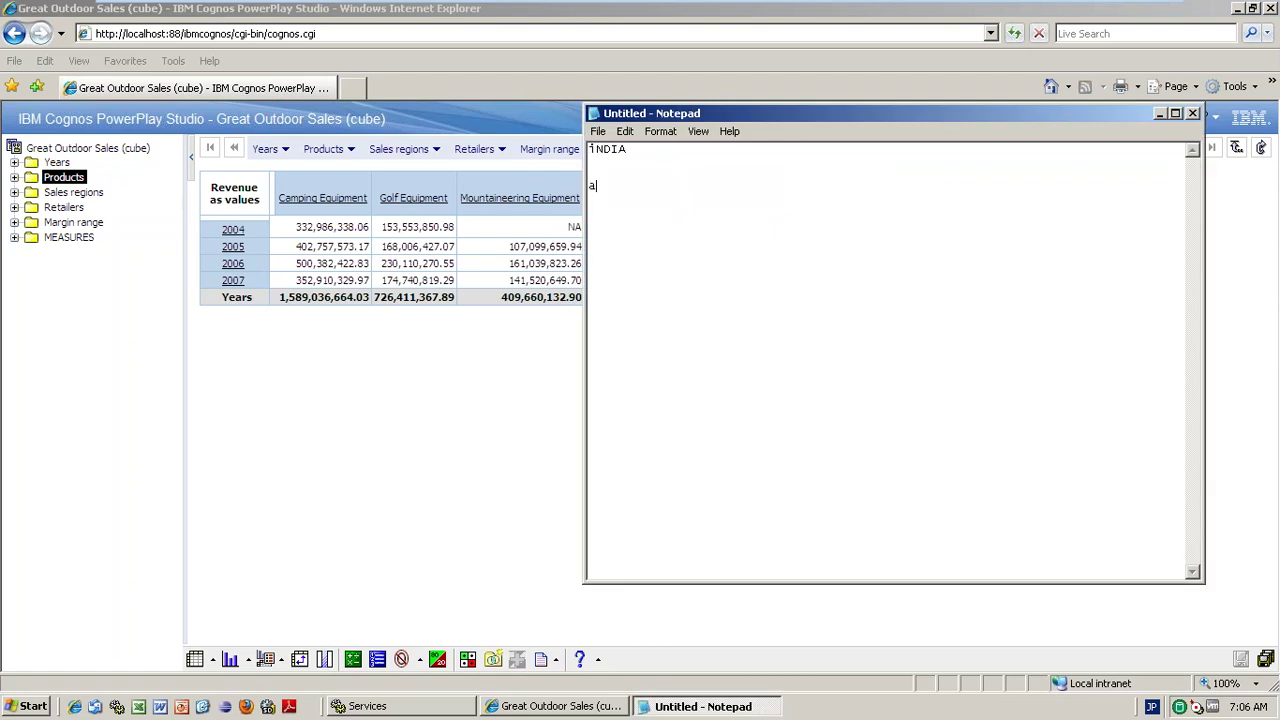
key(Return)
text(us)
- Add placeholder 0 values after INDIA and aUS, trying 0 and 10 after uS
click(641, 149)
text(0)
click(616, 188)
text(0  uS)
text(     0)
key(BackSpace)
text(10)
key(BackSpace)
key(BackSpace)
- Set the values to INDIA 100, aUS 200 and uS 300, then start a new line
drag(650, 150, 638, 150)
text(100)
drag(650, 173, 638, 173)
text(200)
click(652, 198)
text(300)
key(Return)
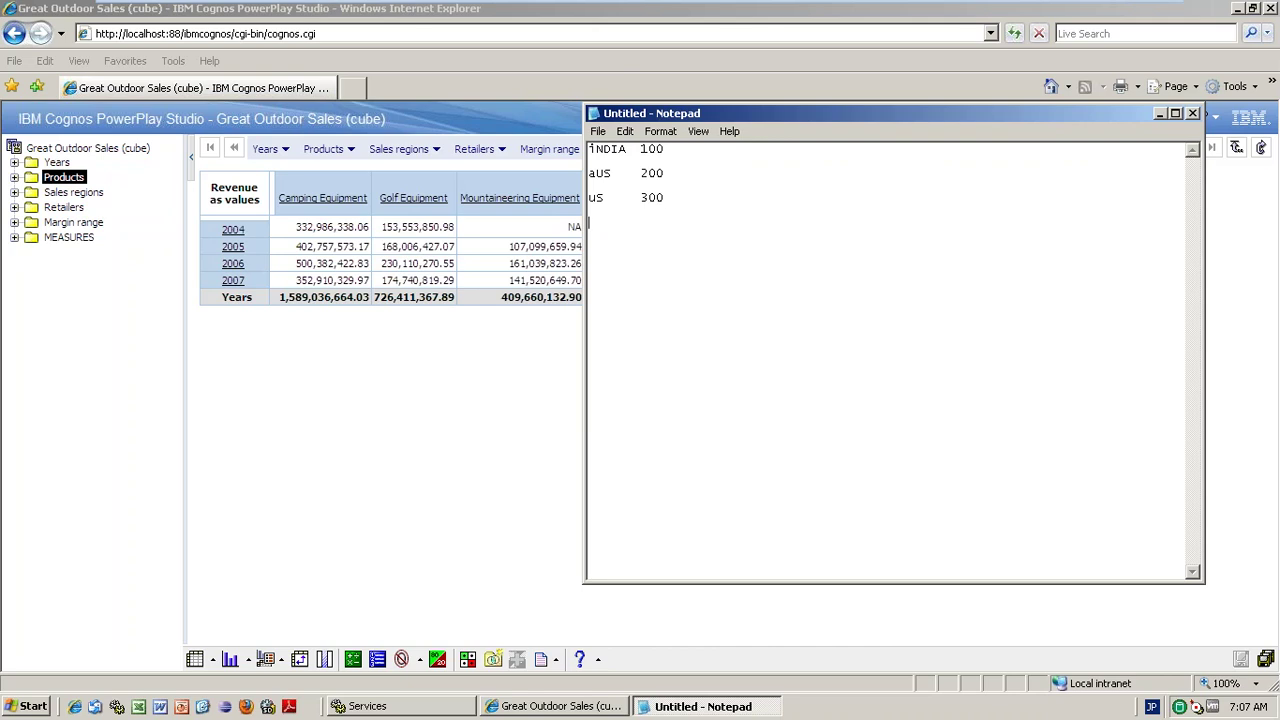
- Add a BAN 10 line to the Notepad list and select its value 10
text(BAN	10)
drag(734, 245, 565, 222)
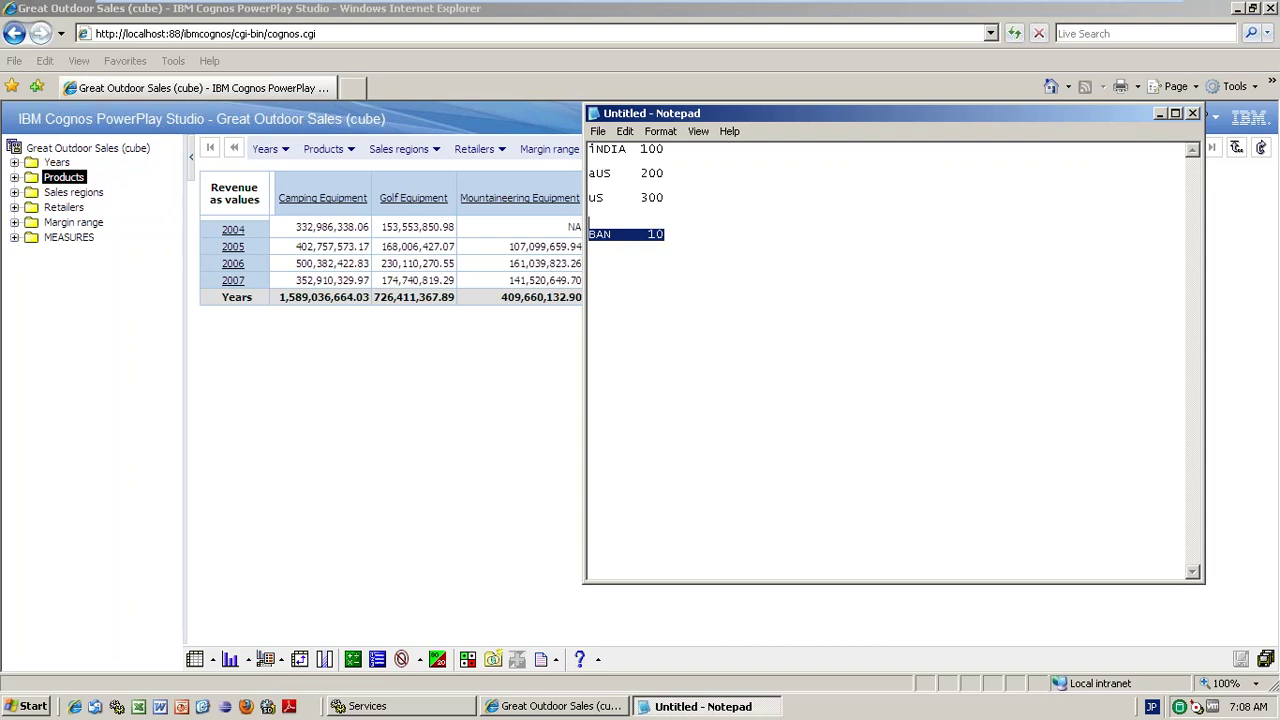
click(643, 233)
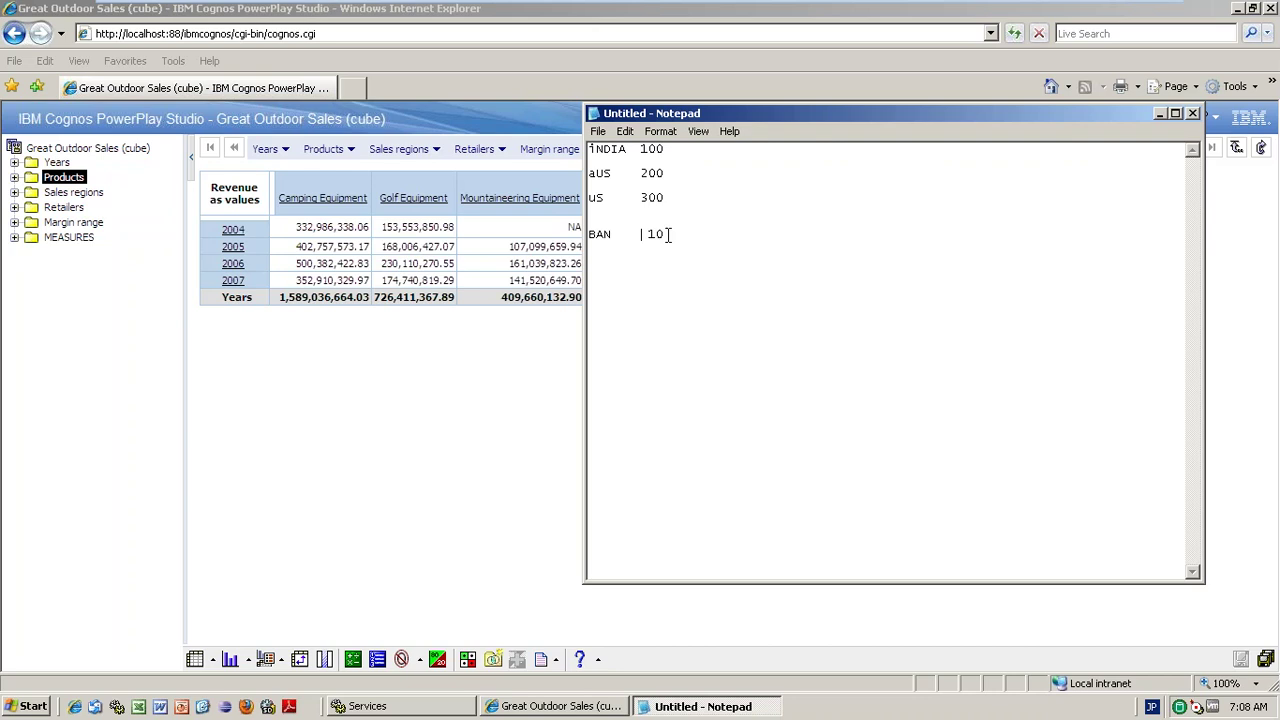
drag(664, 233, 636, 231)
- Switch 80/20 suppression off to restore all five product lines, closing Custom Exceptions unused
click(437, 659)
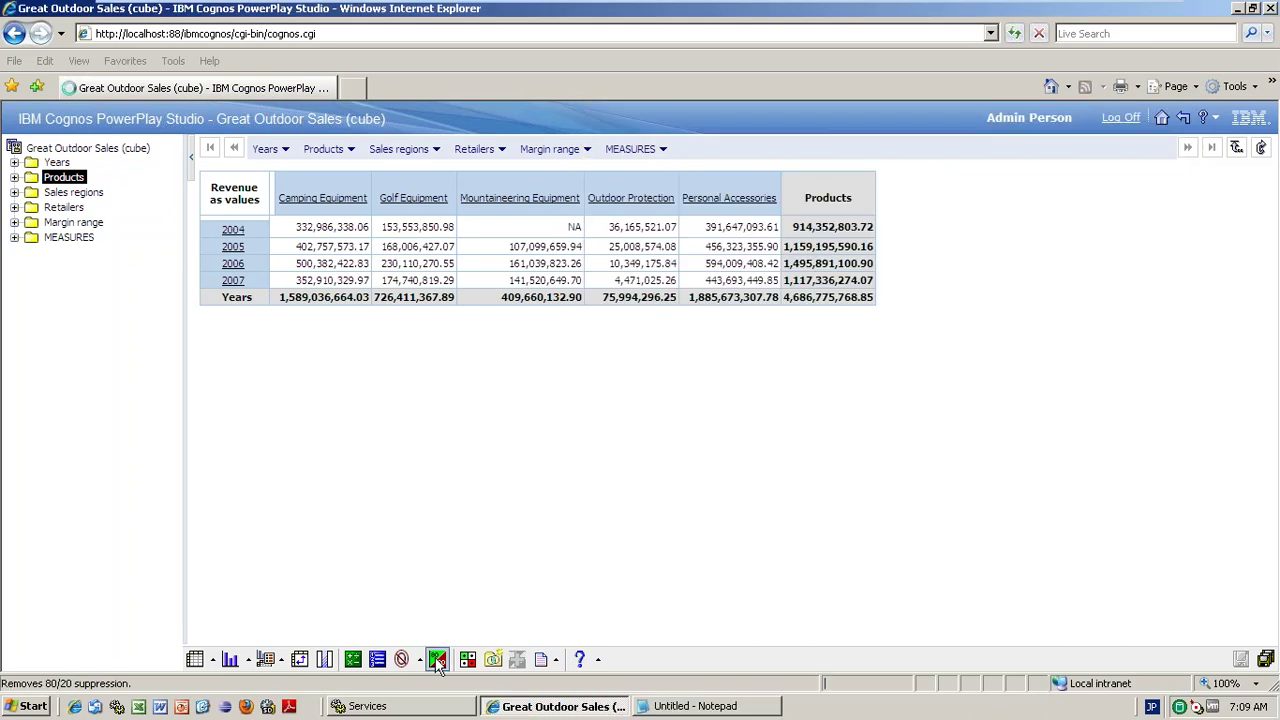
click(437, 659)
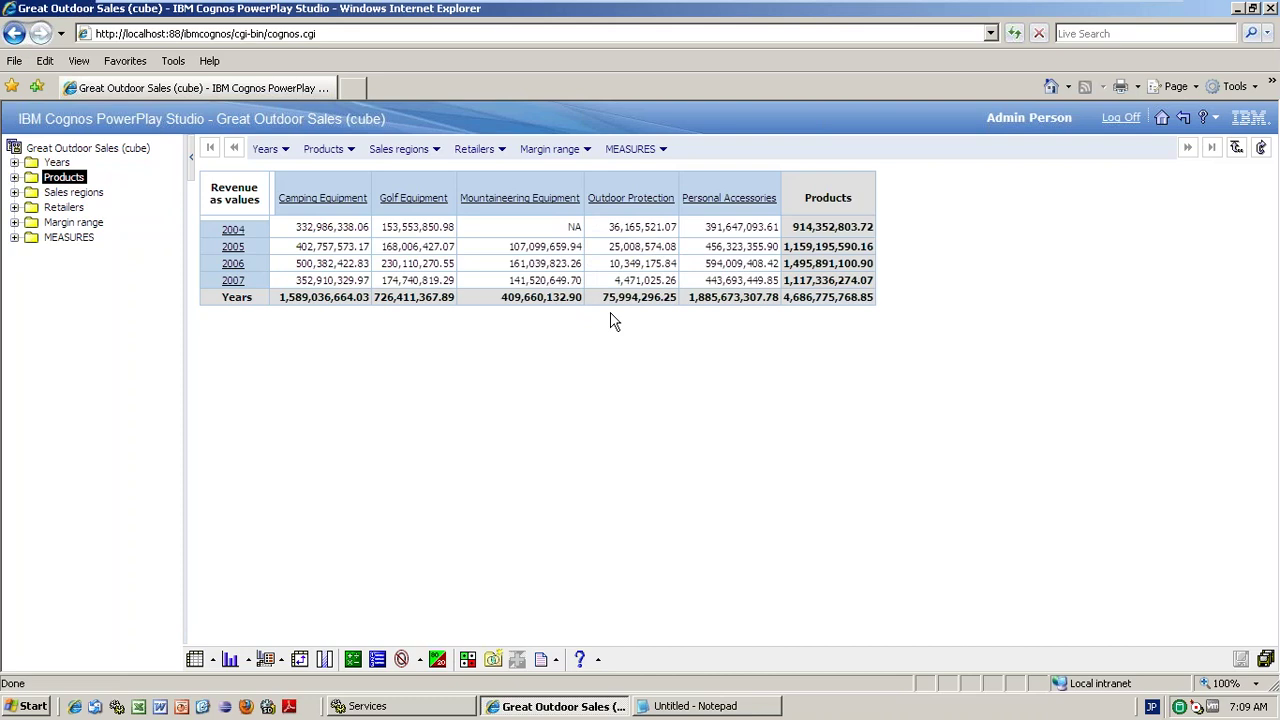
drag(608, 227, 677, 225)
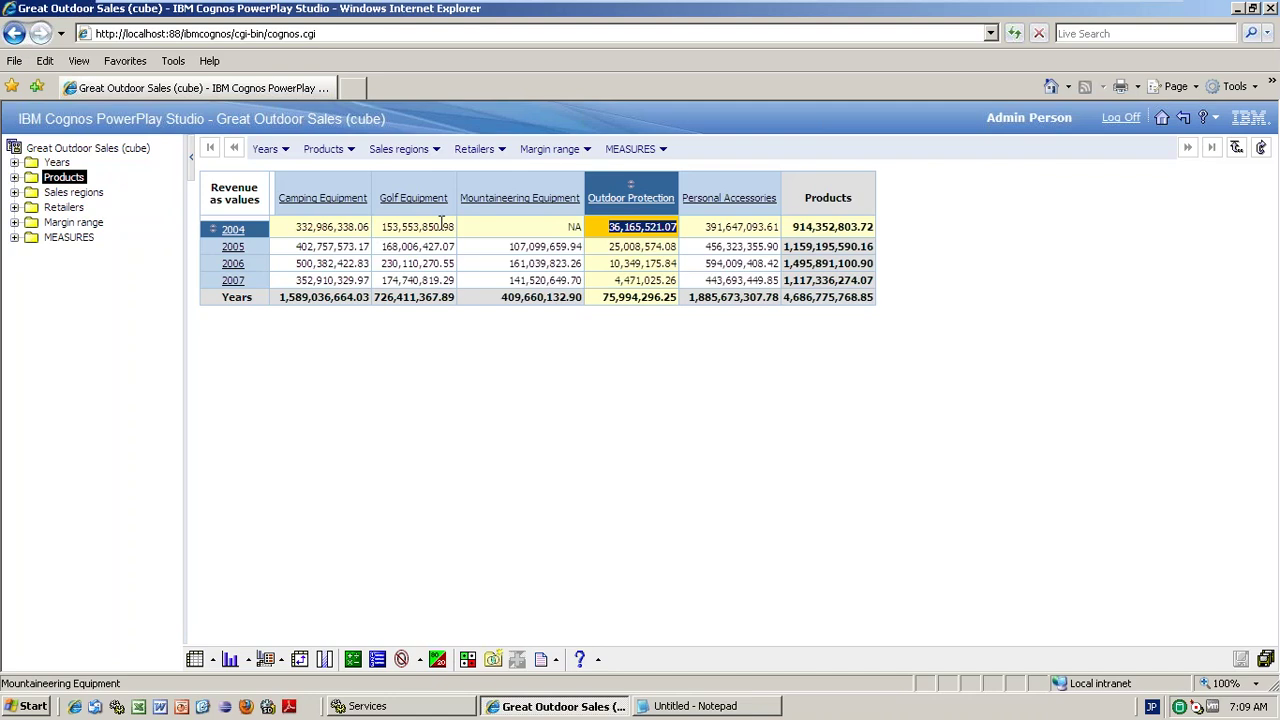
click(578, 228)
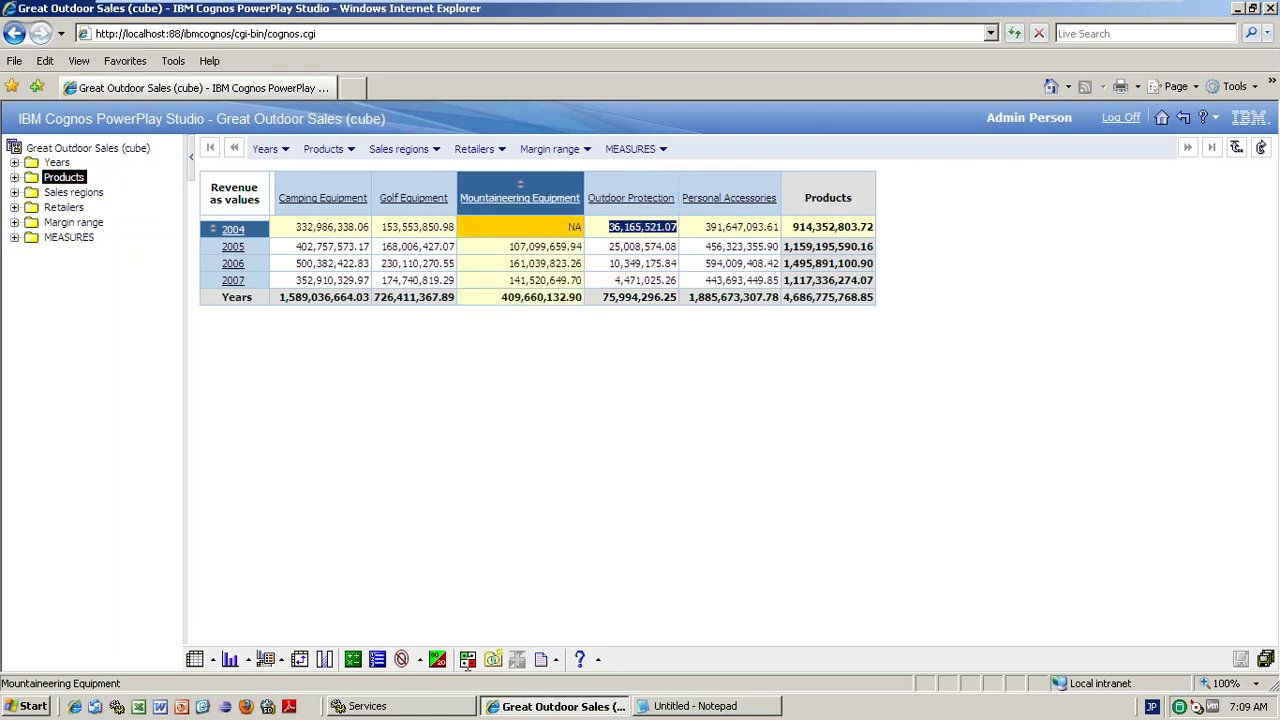
click(467, 659)
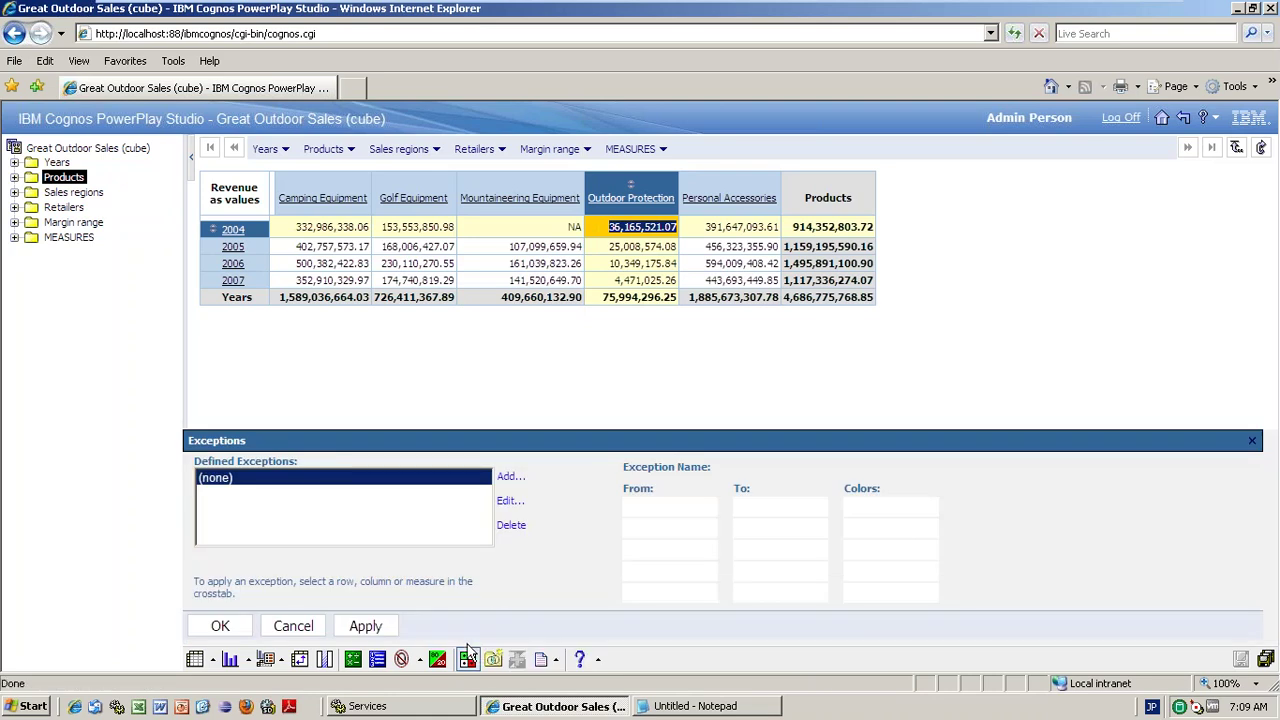
click(1252, 441)
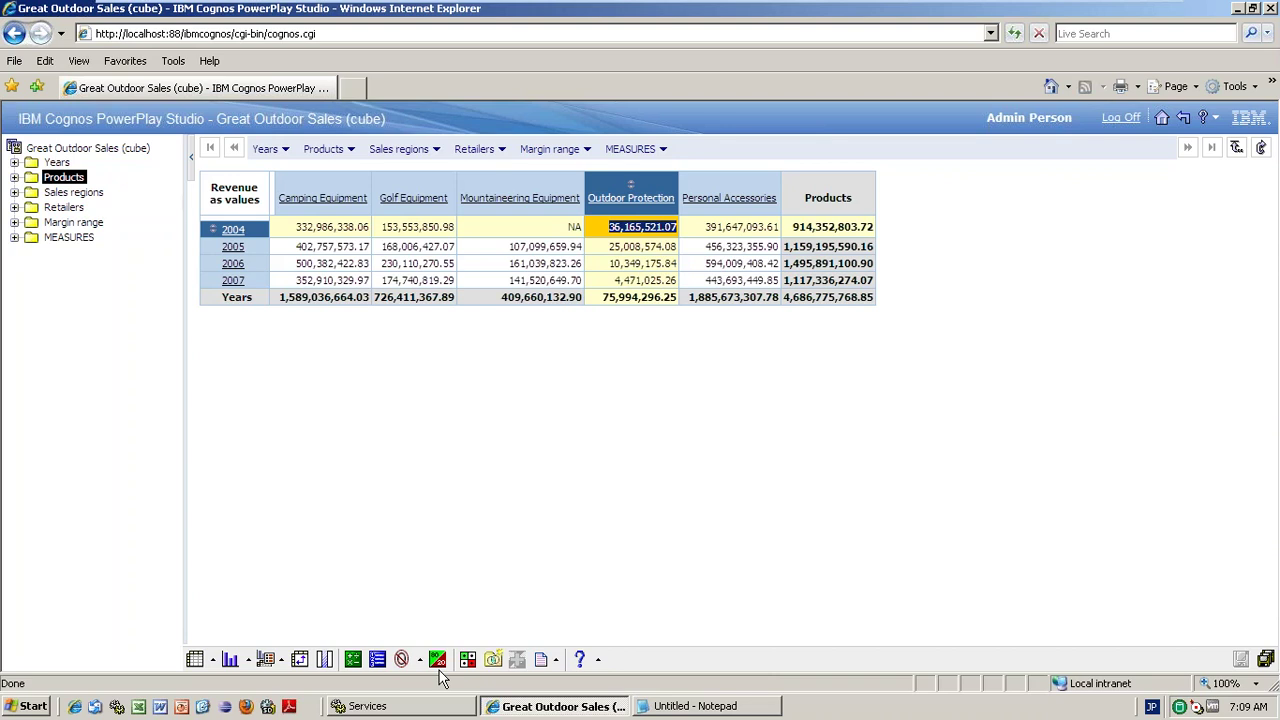
- Apply zero suppression to rows and columns, then inspect the Golf Equipment and Outdoor Protection 2004 values
click(437, 660)
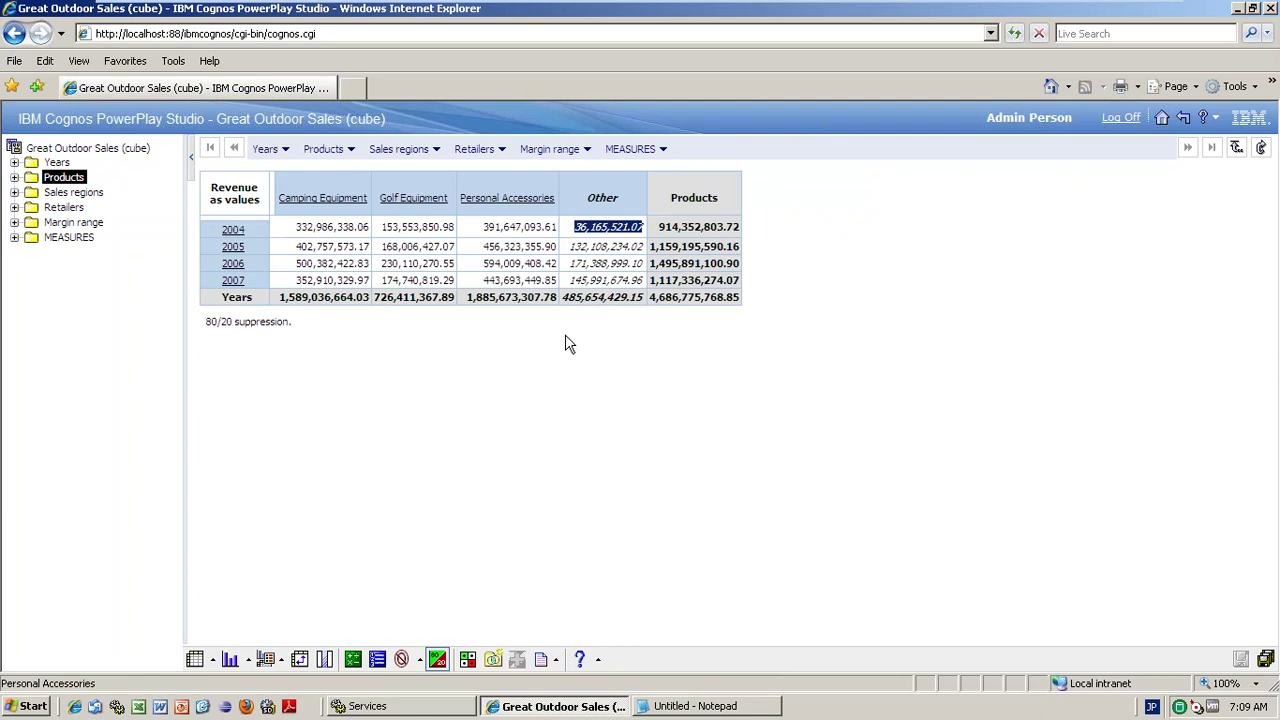
click(439, 652)
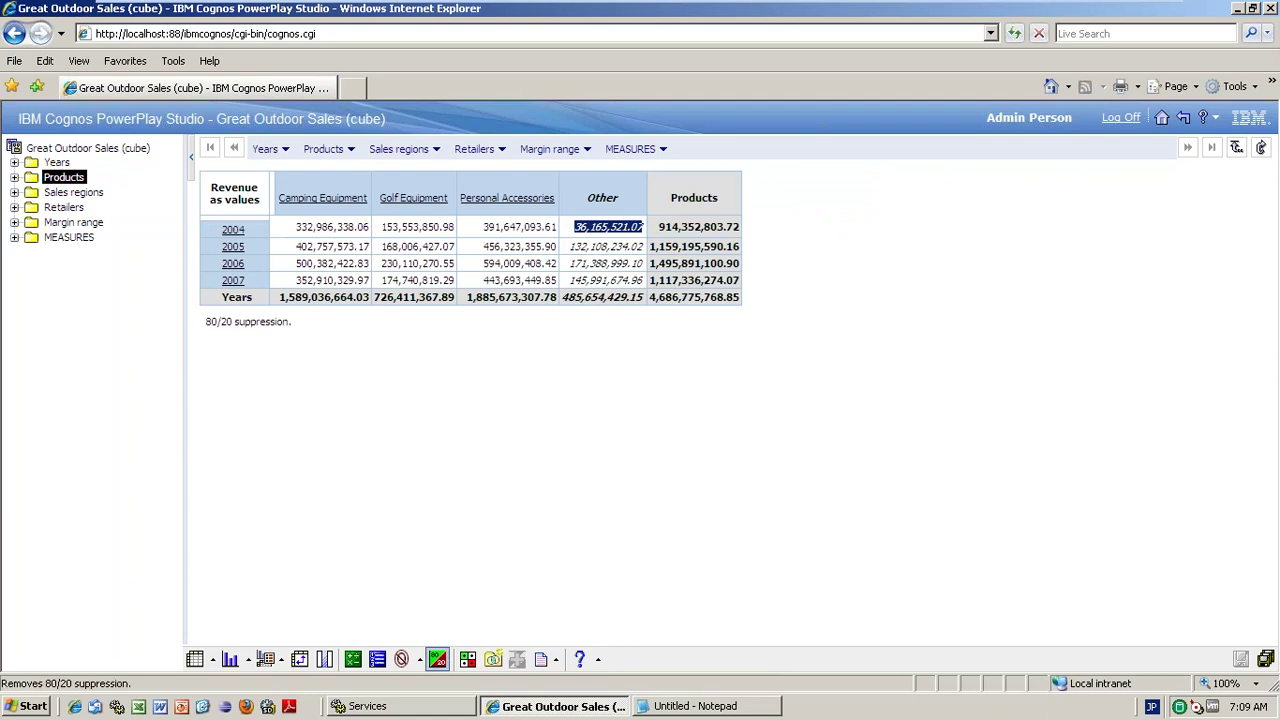
click(401, 664)
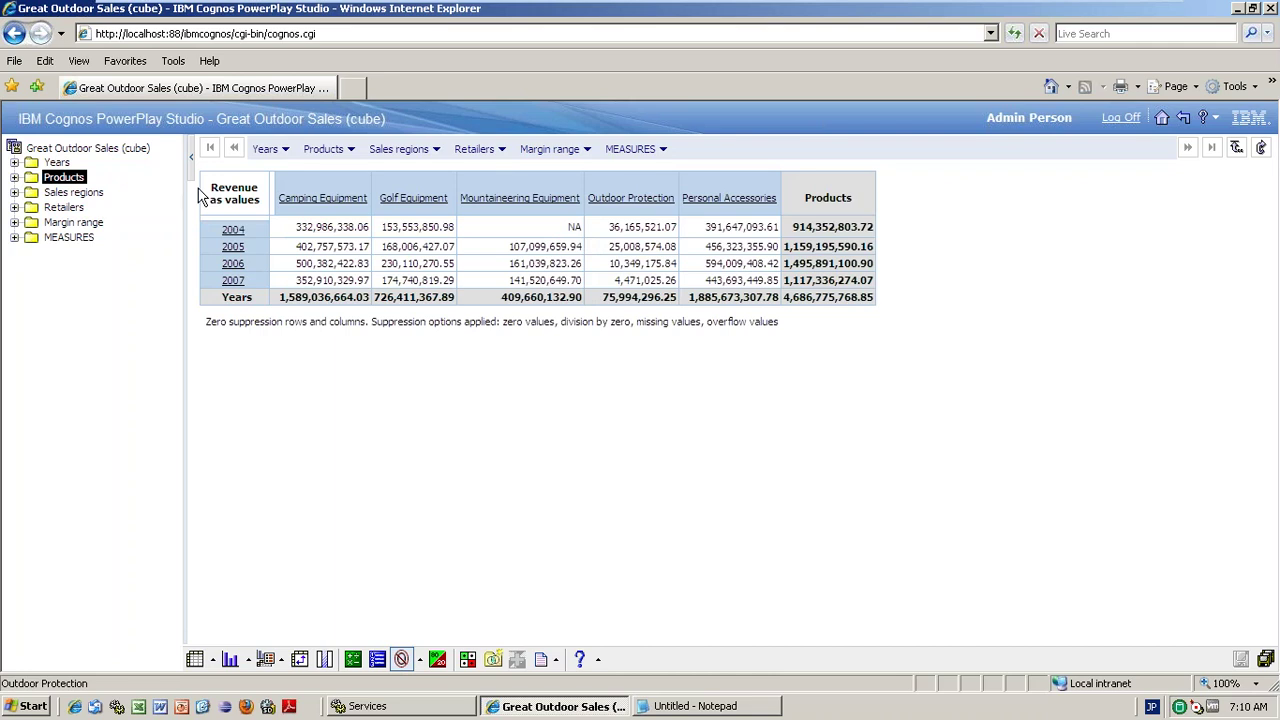
click(416, 227)
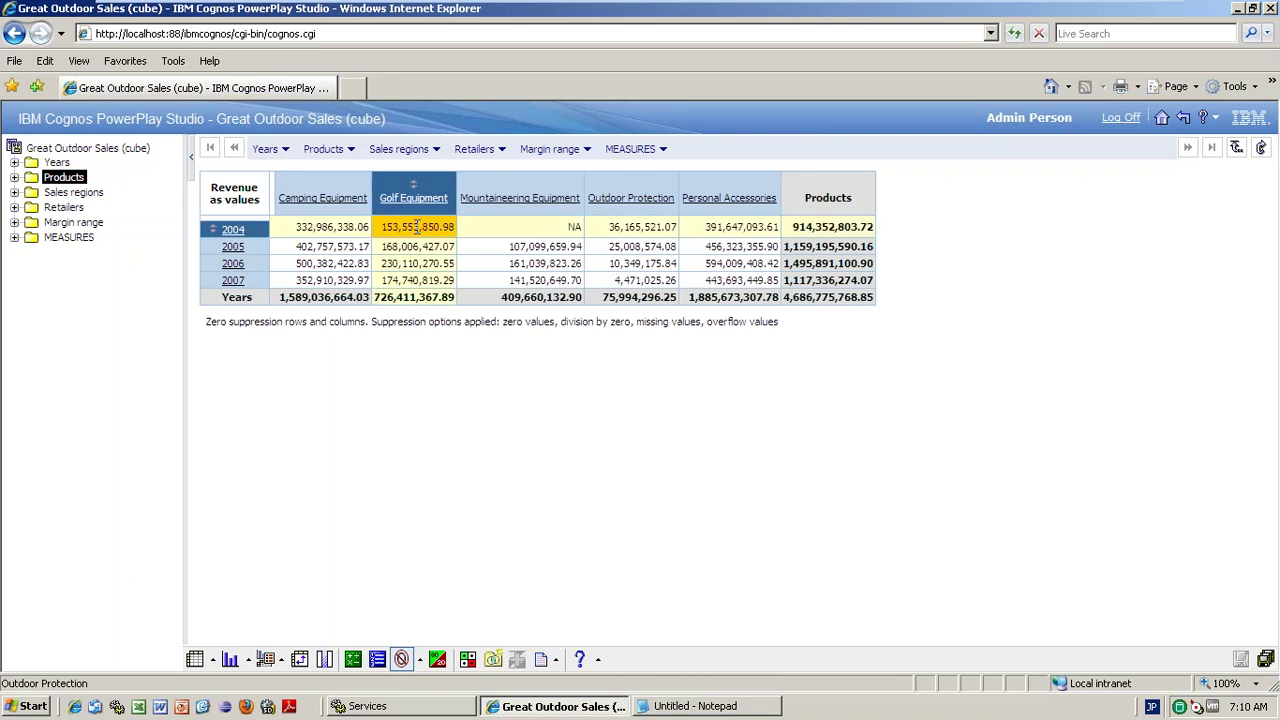
drag(608, 229, 779, 229)
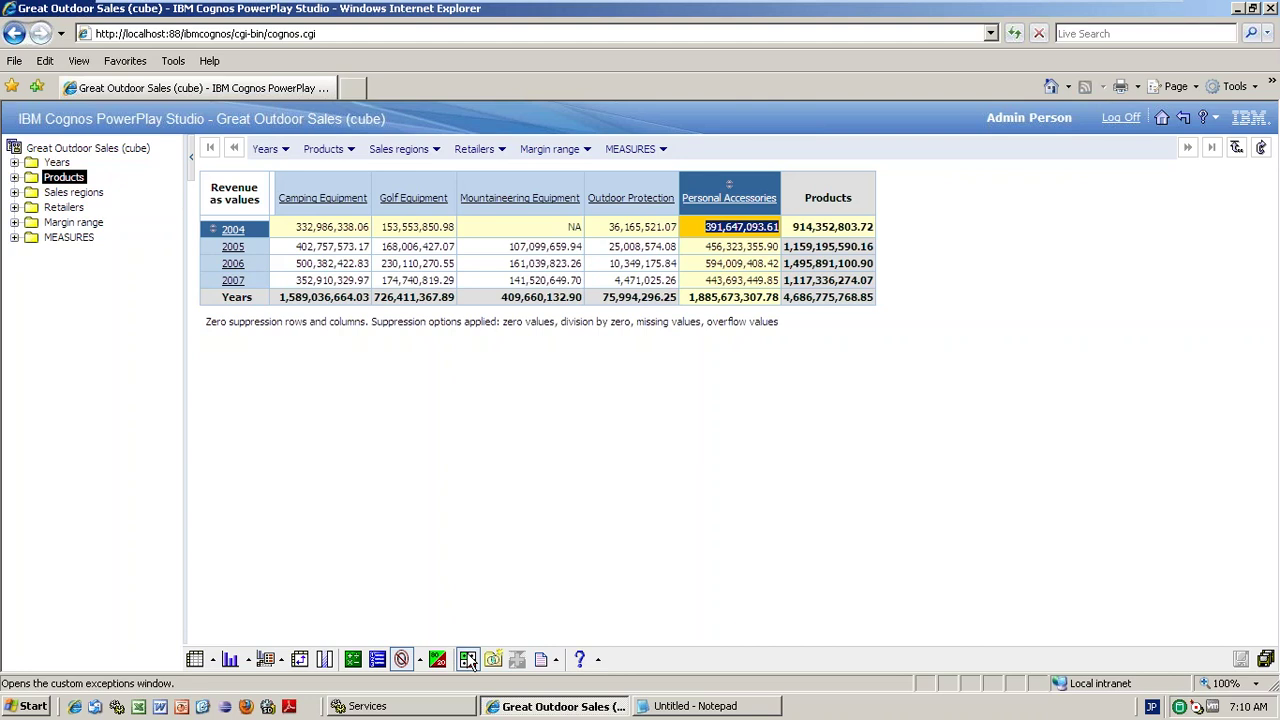
- Add a new exception whose first range, the copied 2004 amount to 50000000, is red
click(468, 660)
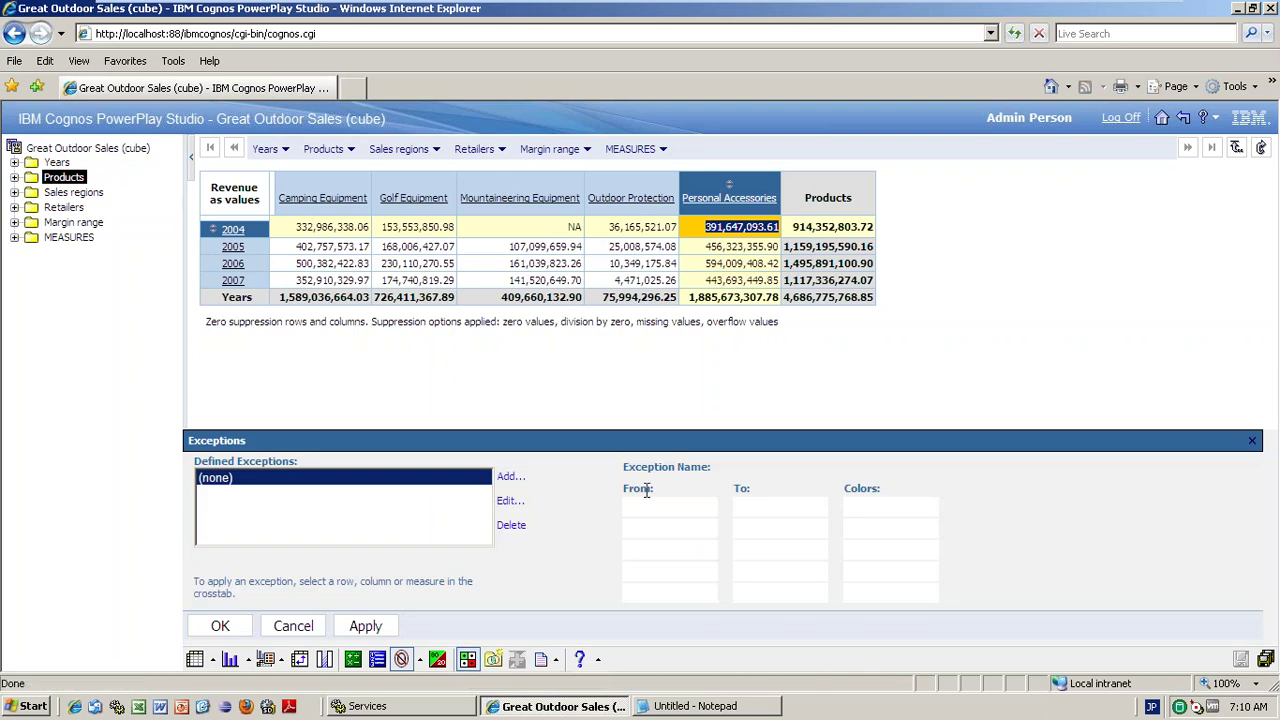
click(510, 477)
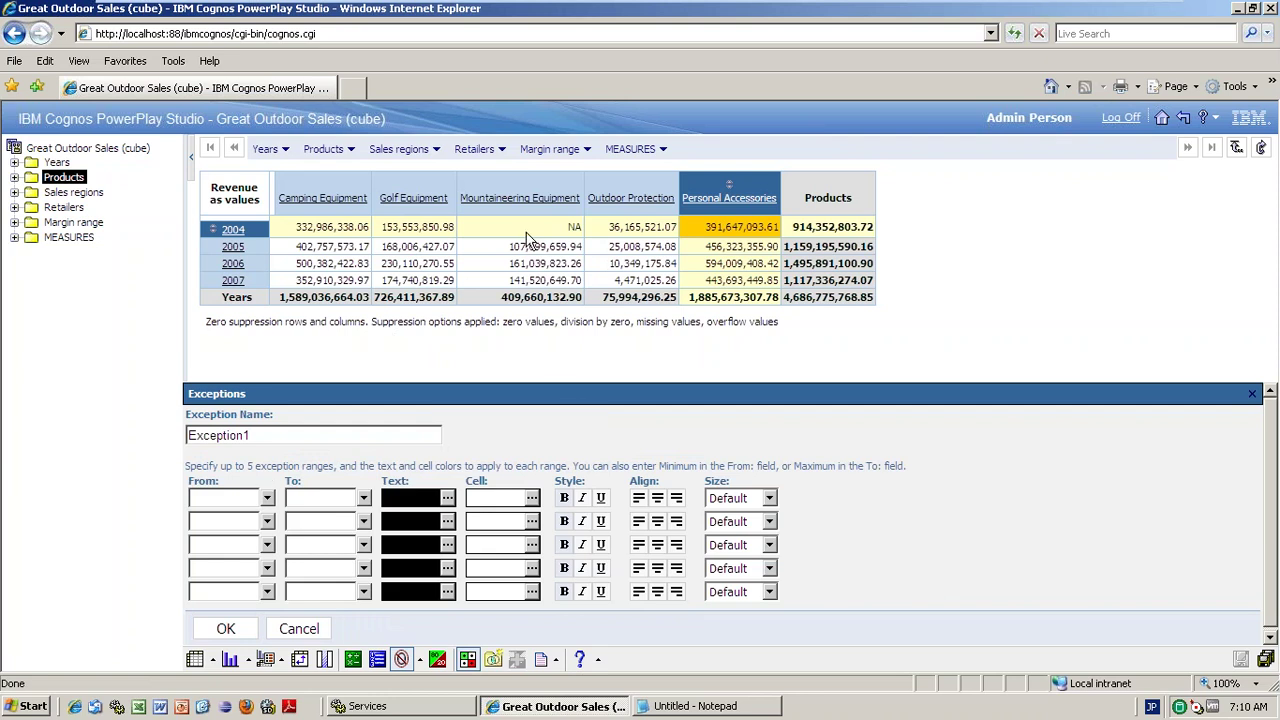
drag(612, 230, 660, 229)
key(ctrl+c)
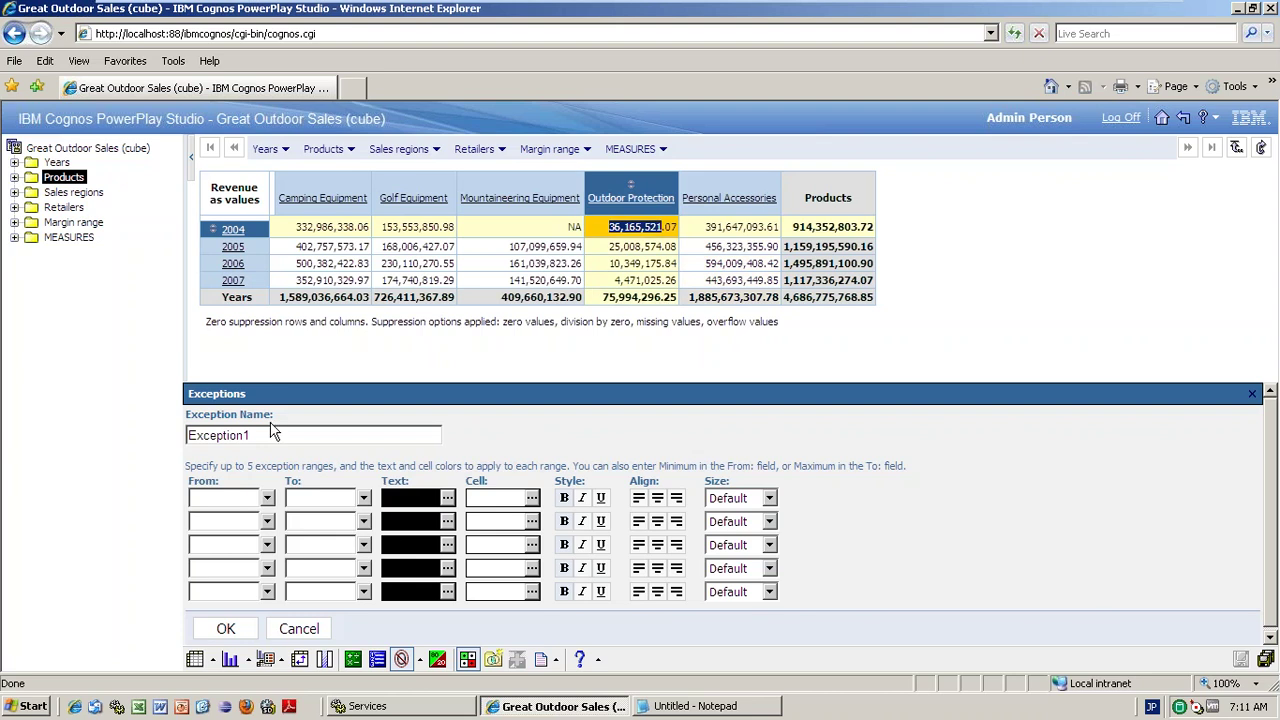
click(229, 503)
key(ctrl+v)
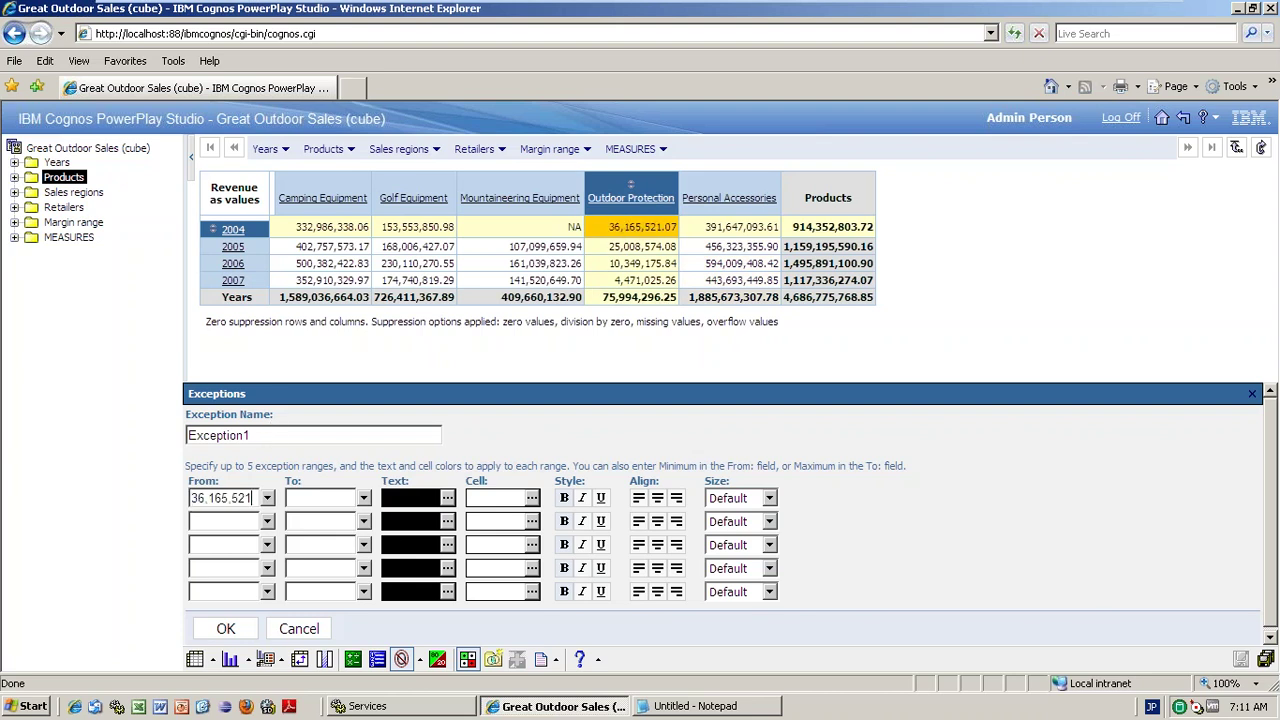
click(229, 497)
key(BackSpace)
click(205, 497)
key(BackSpace)
text(50000000)
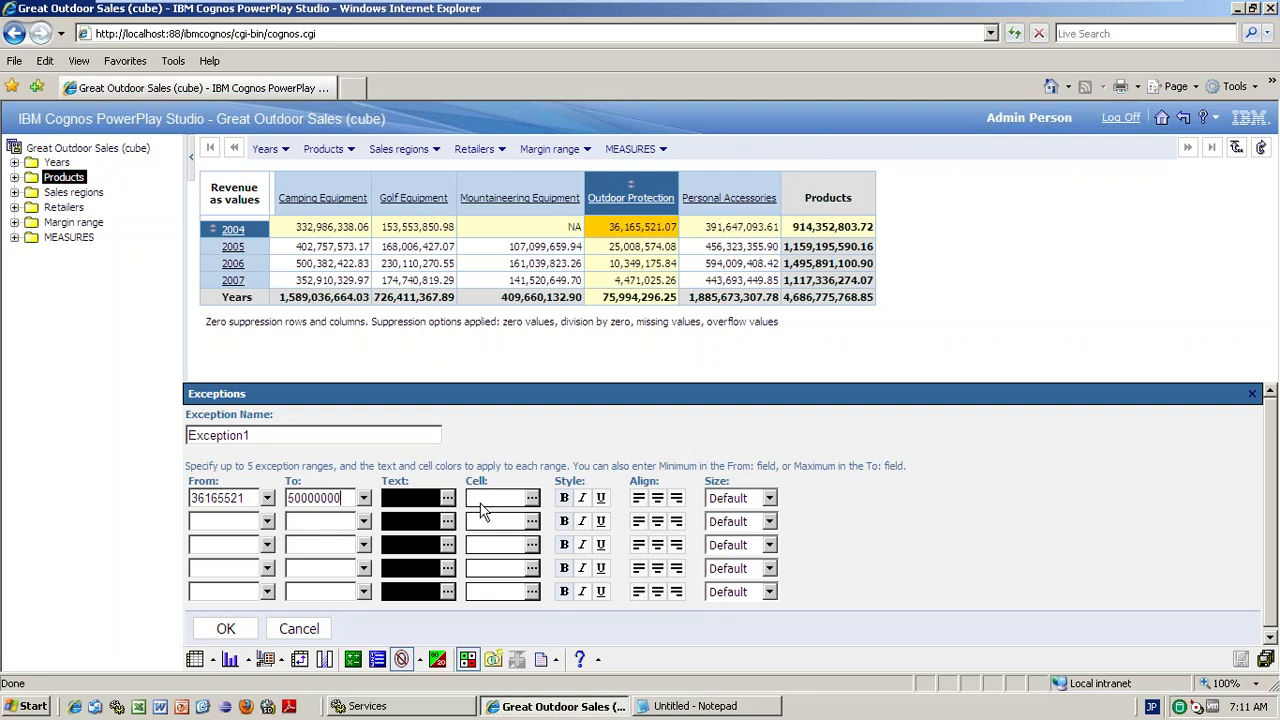
click(535, 499)
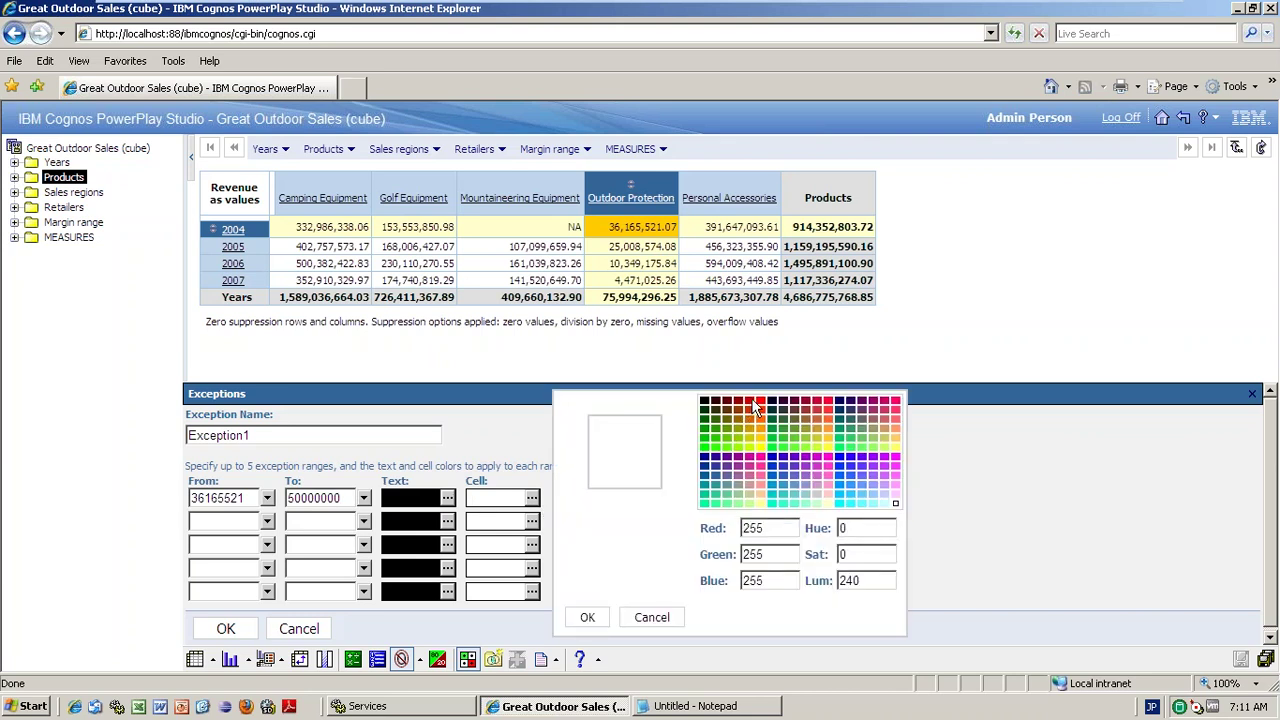
click(755, 404)
click(587, 617)
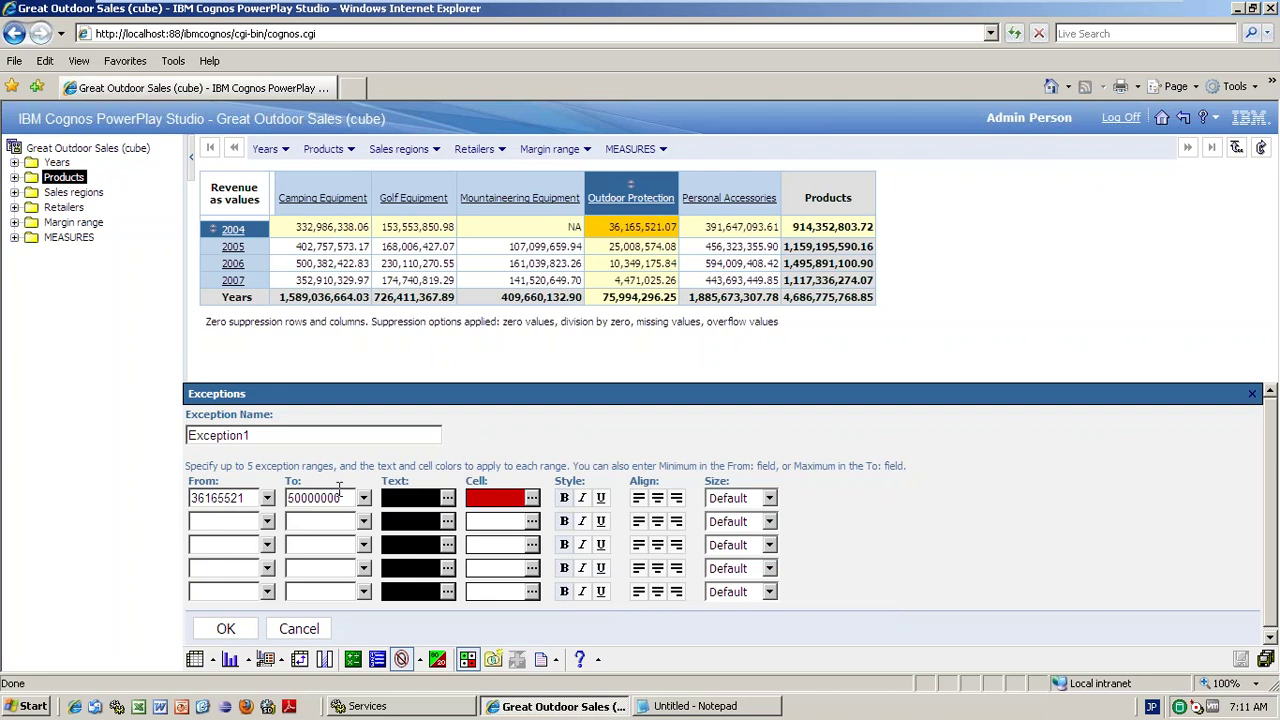
- Add a second range from 50000000 to 100000000 coloured green
drag(347, 497, 263, 497)
key(ctrl+c)
click(211, 523)
key(ctrl+v)
click(311, 524)
text(100000000)
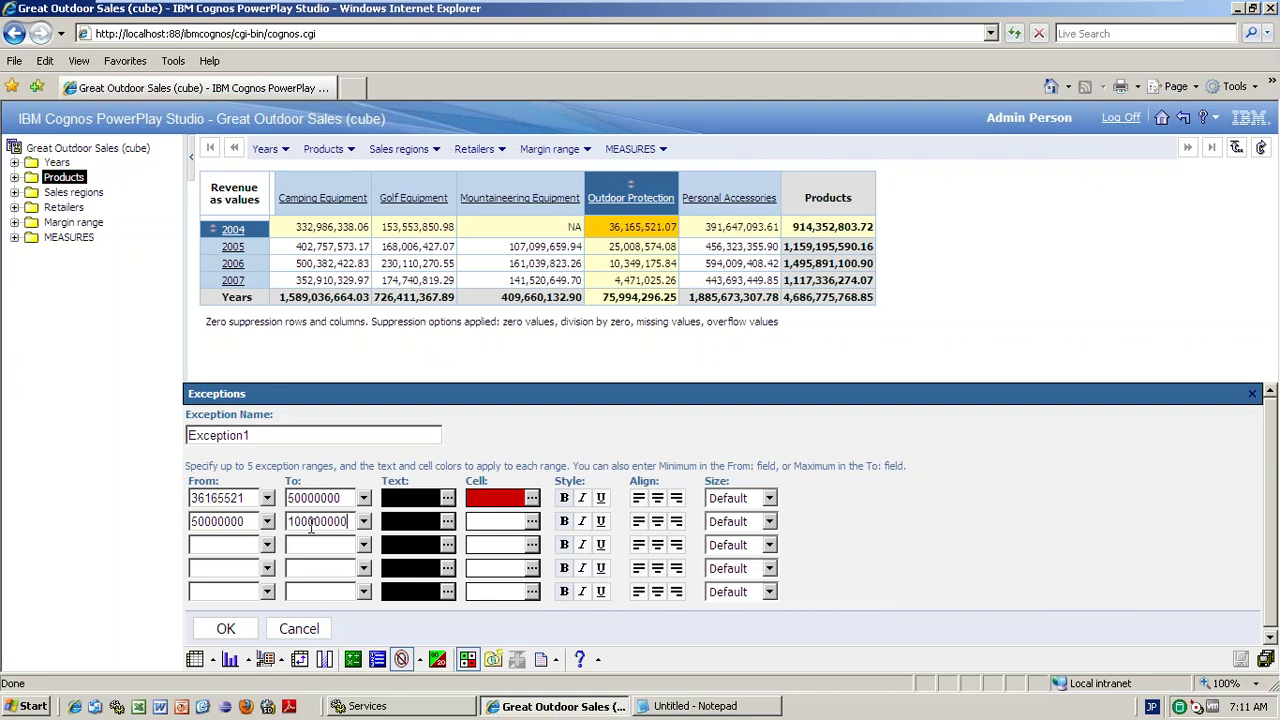
click(531, 524)
click(704, 439)
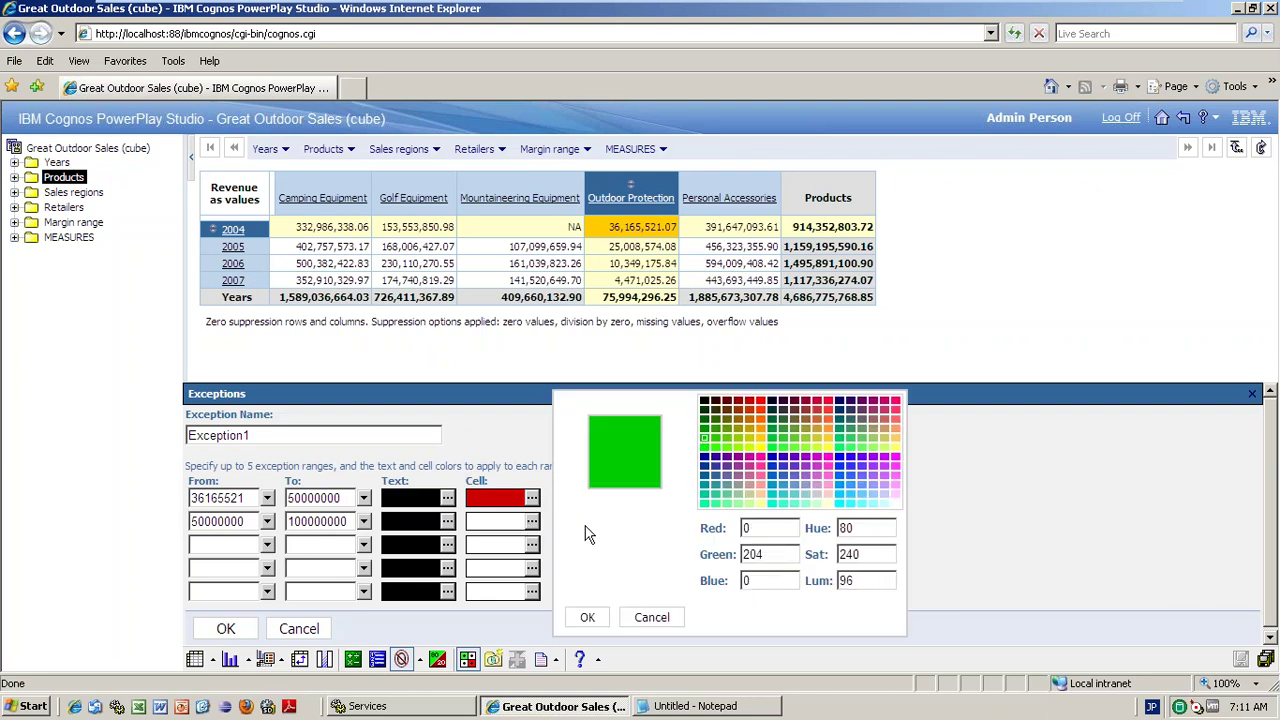
click(587, 617)
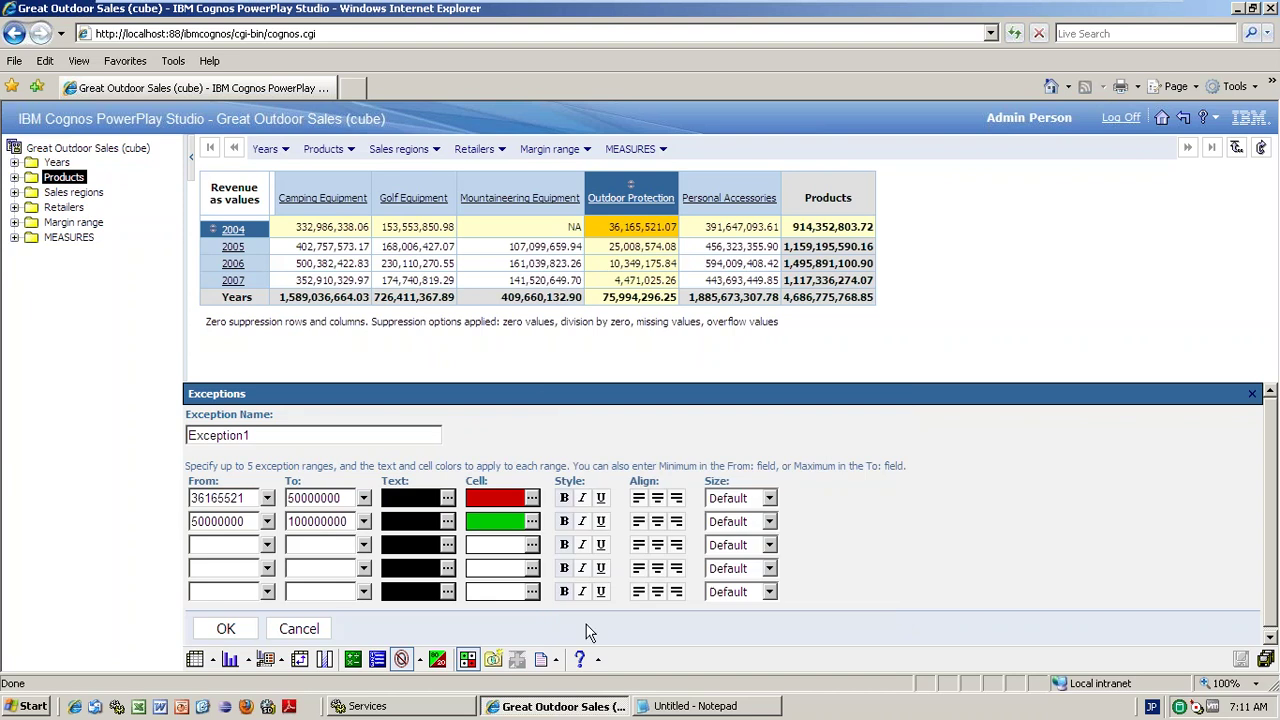
- Correct the first range's lower bound to 36165520
click(242, 498)
key(BackSpace)
text(0)
click(226, 628)
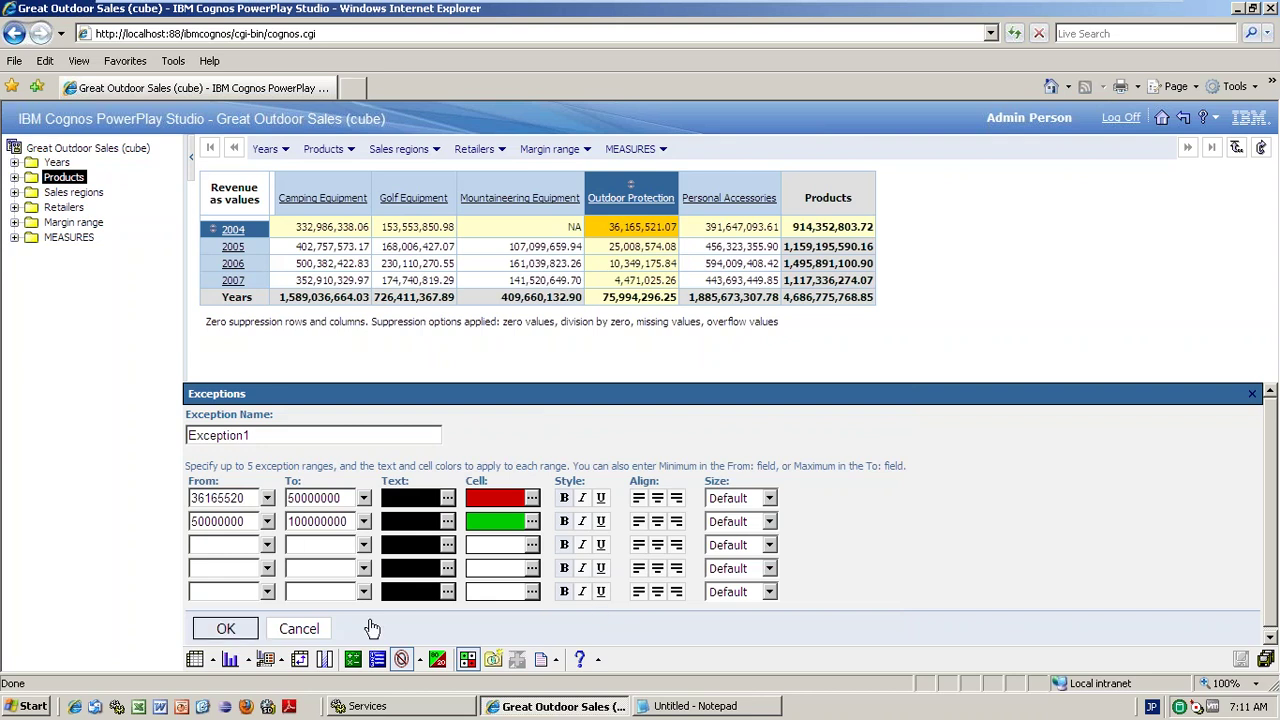
- Save Exception1 and apply it to the Outdoor Protection column
click(215, 632)
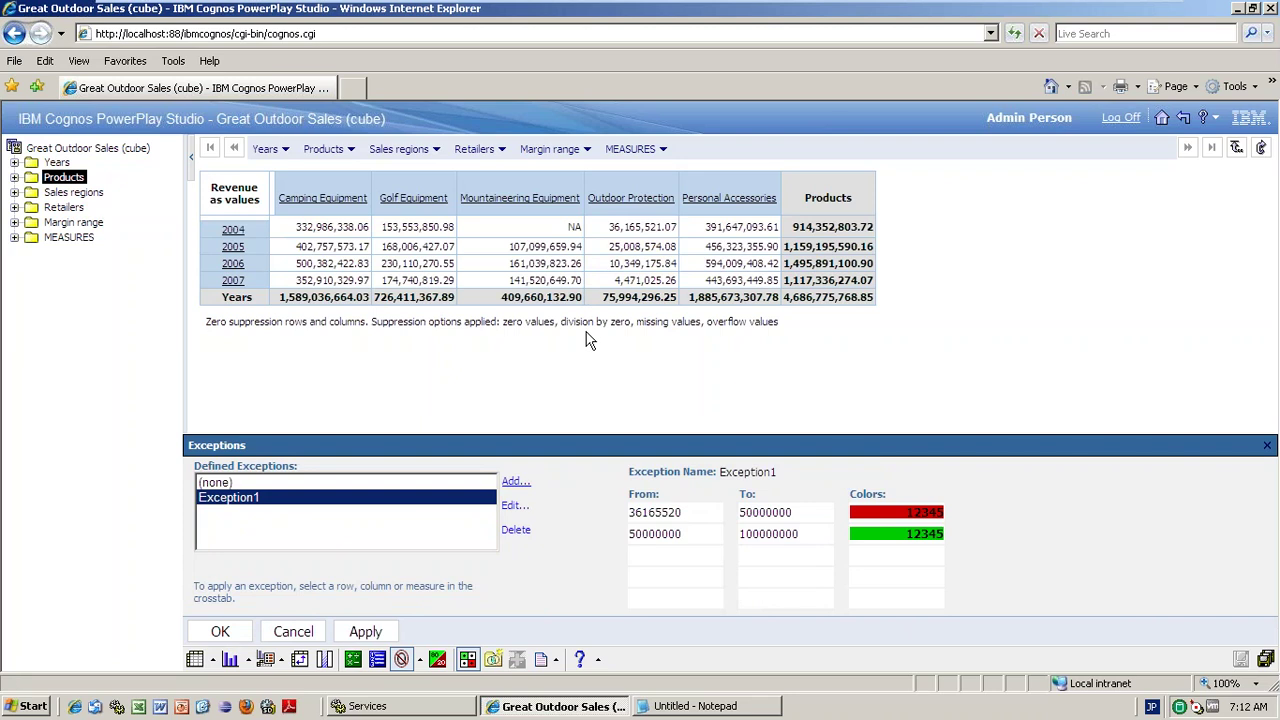
click(553, 174)
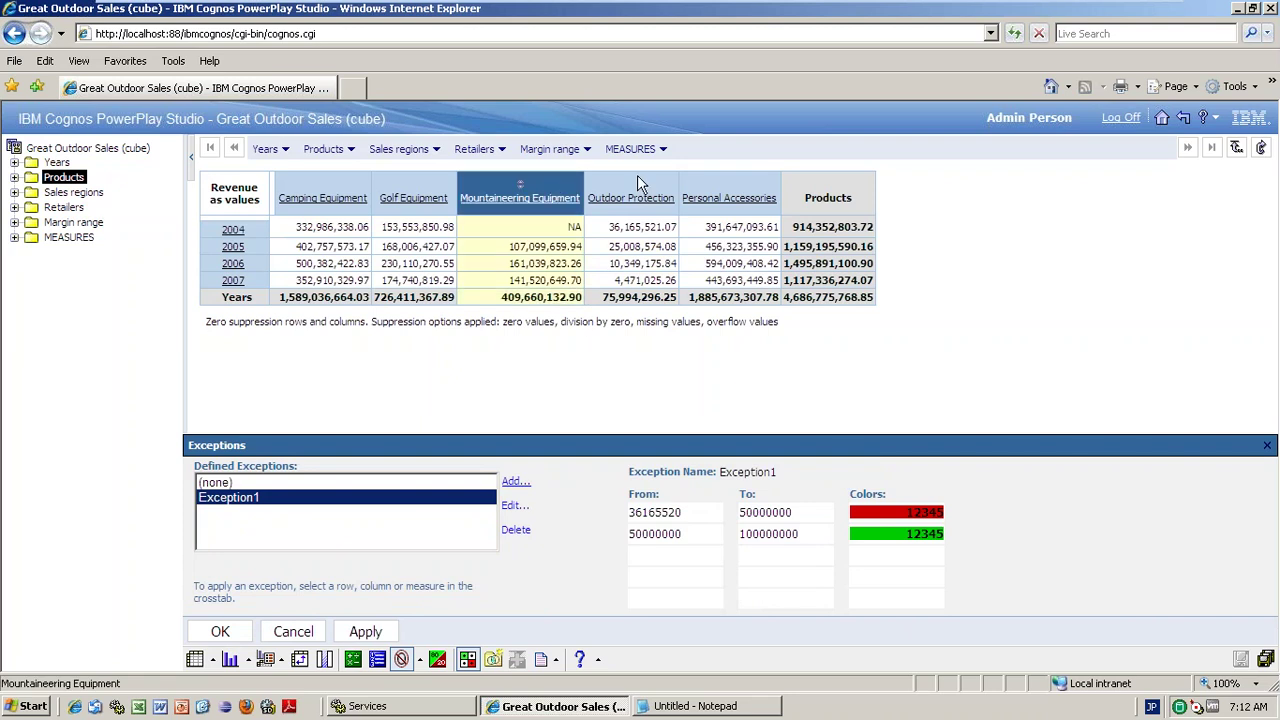
click(638, 178)
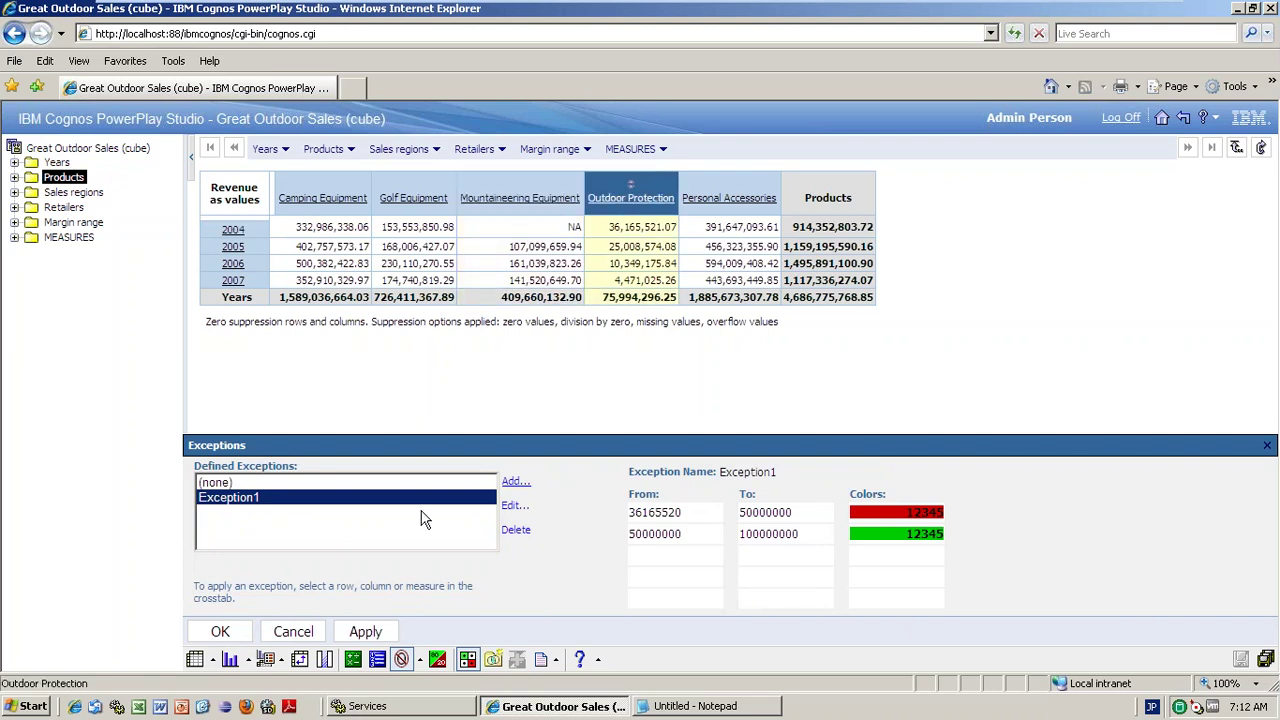
click(365, 632)
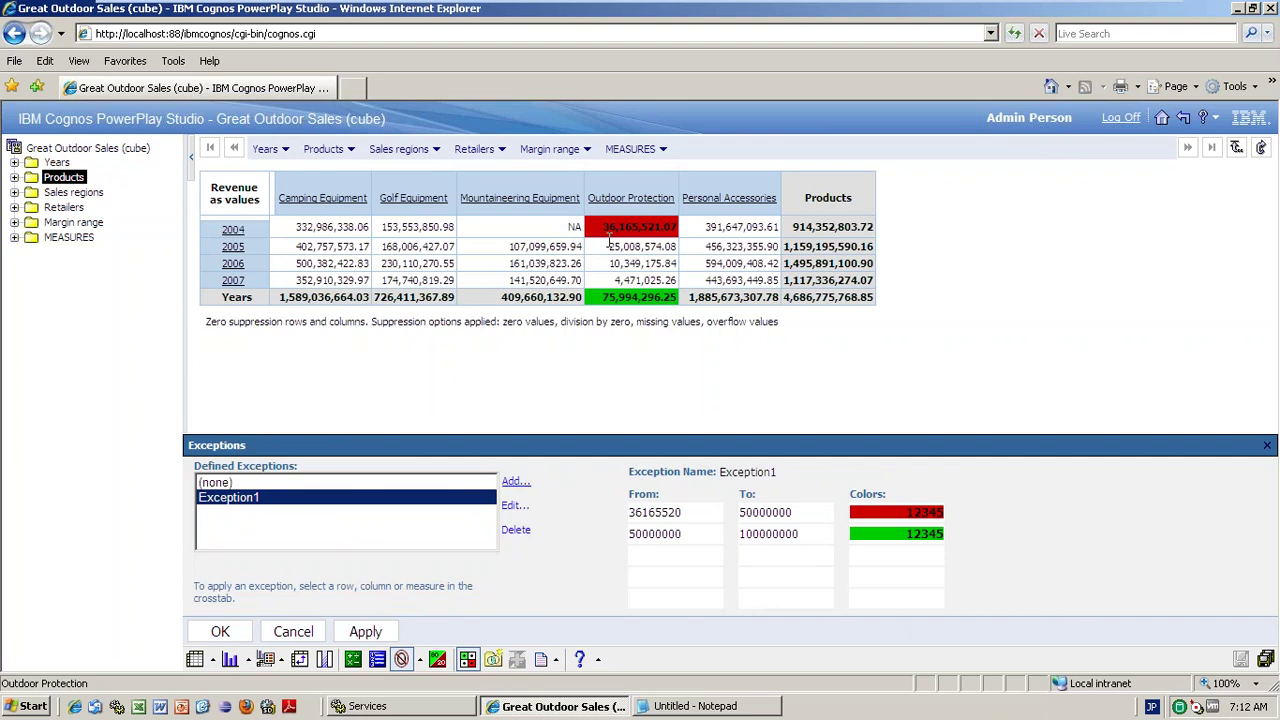
- Highlight the exception's range bounds and select the uncoloured 2007 Outdoor Protection value
drag(629, 512, 794, 507)
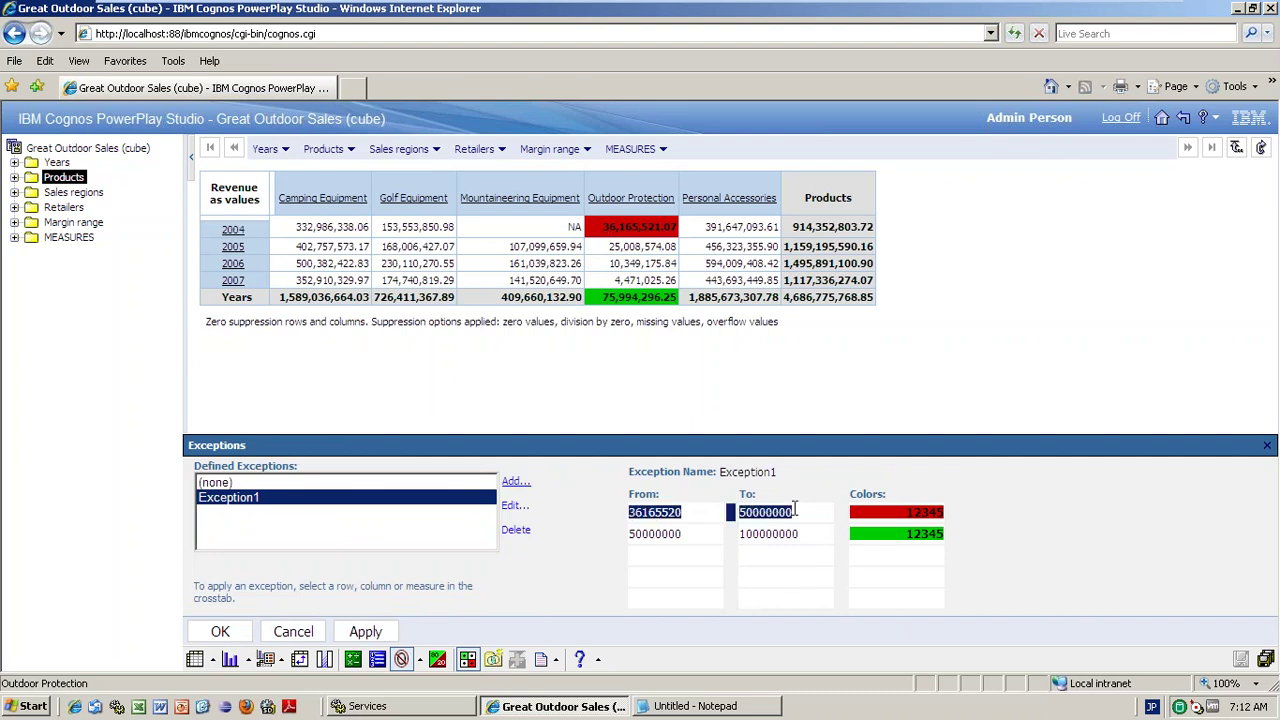
click(632, 530)
drag(632, 533, 694, 531)
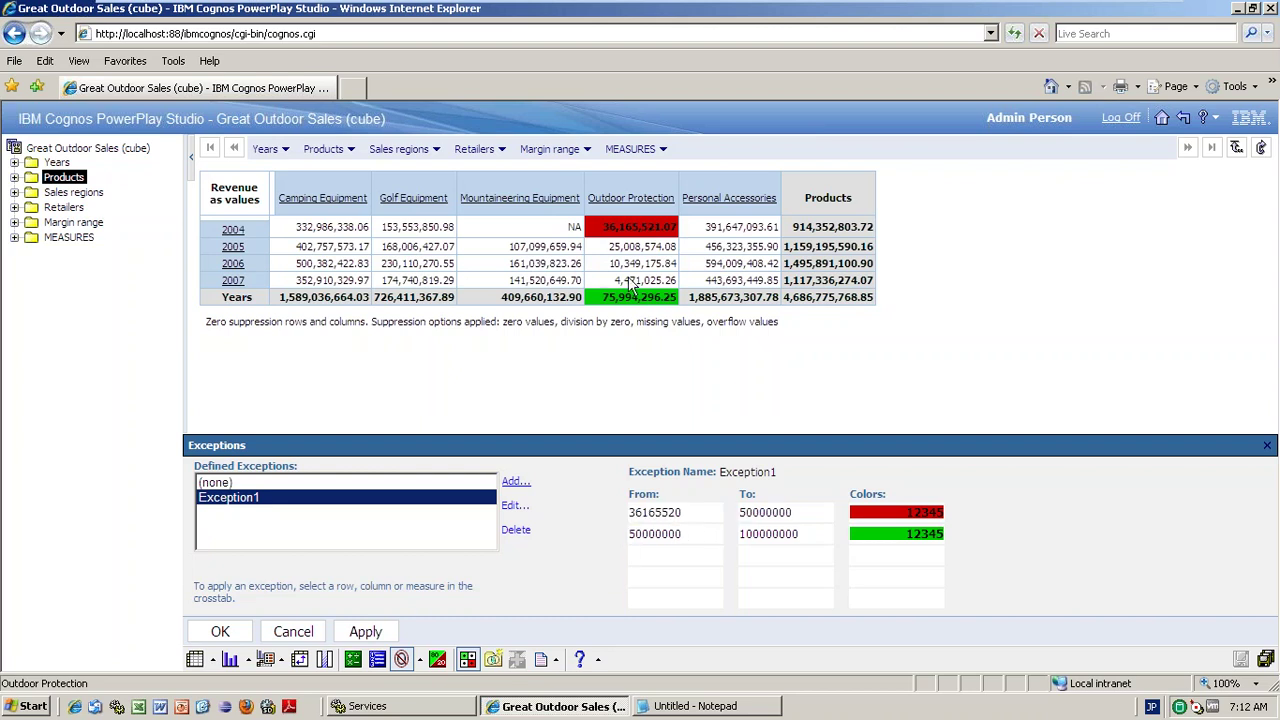
drag(614, 282, 645, 286)
click(645, 284)
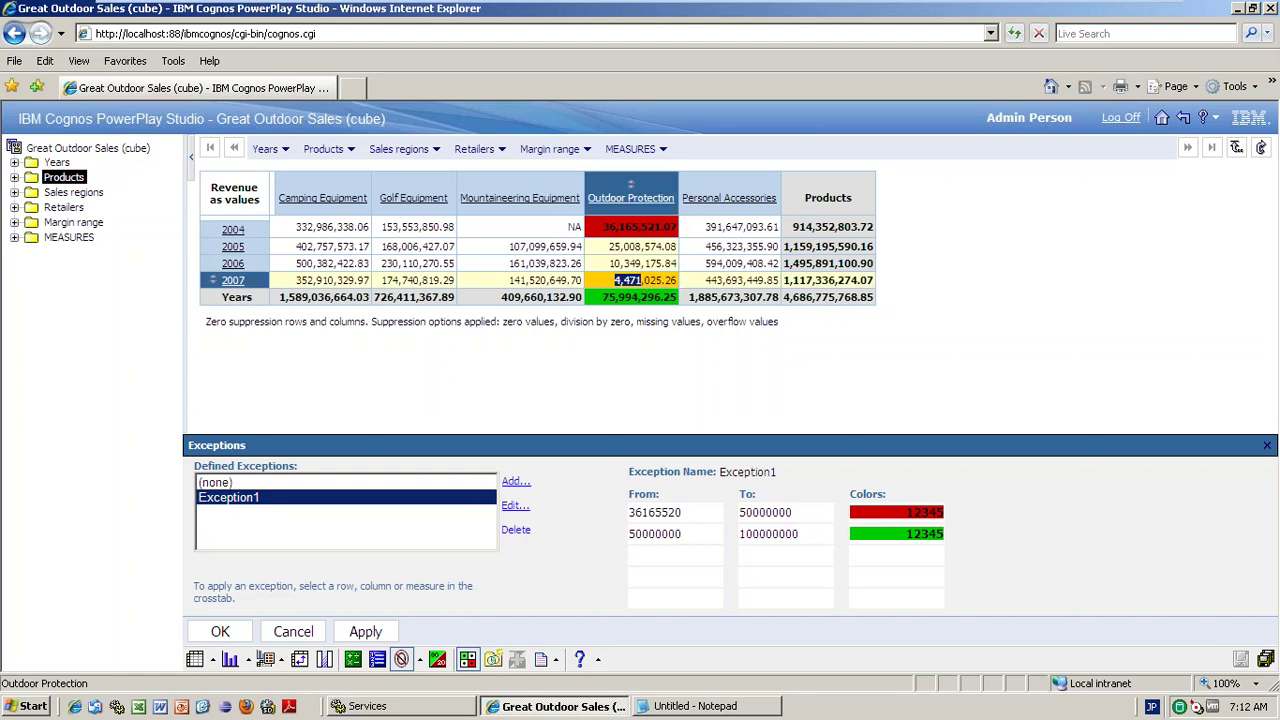
- Give Exception1 a third range, 0 to 36165520, with yellow cells, and save it
click(514, 506)
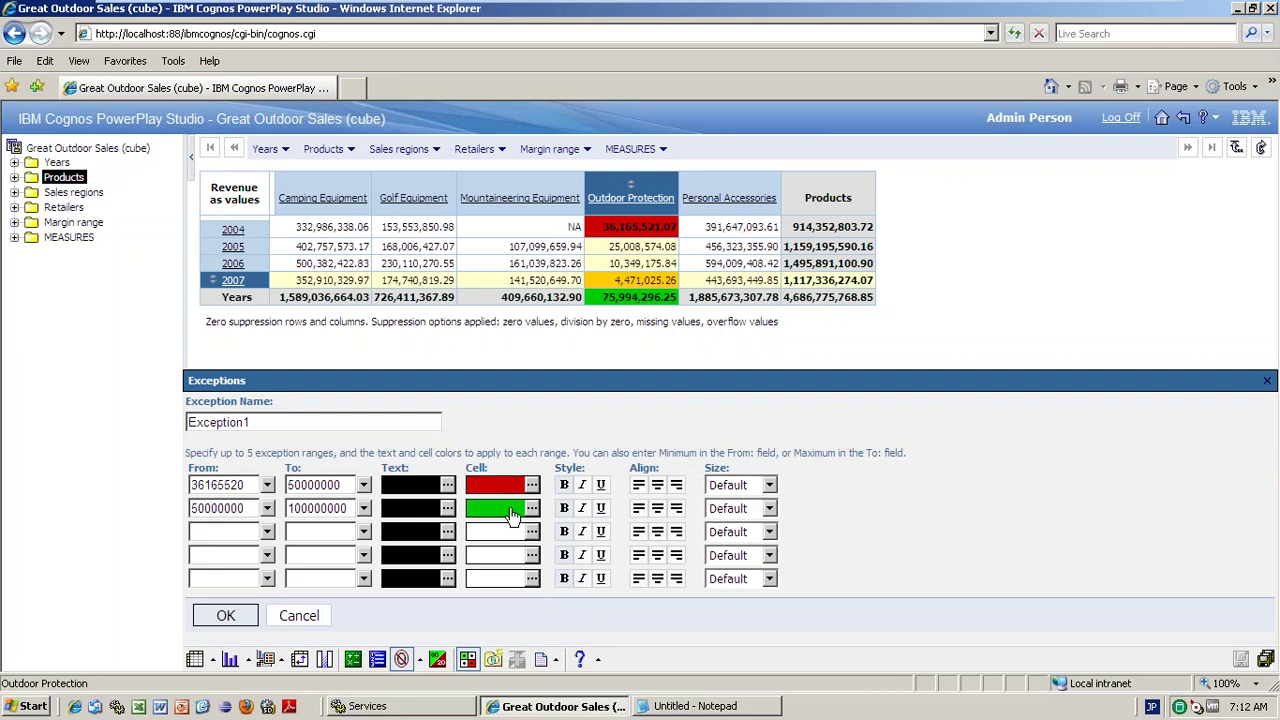
click(227, 533)
text(0)
drag(244, 485, 186, 485)
key(ctrl+c)
click(307, 531)
key(ctrl+v)
click(532, 531)
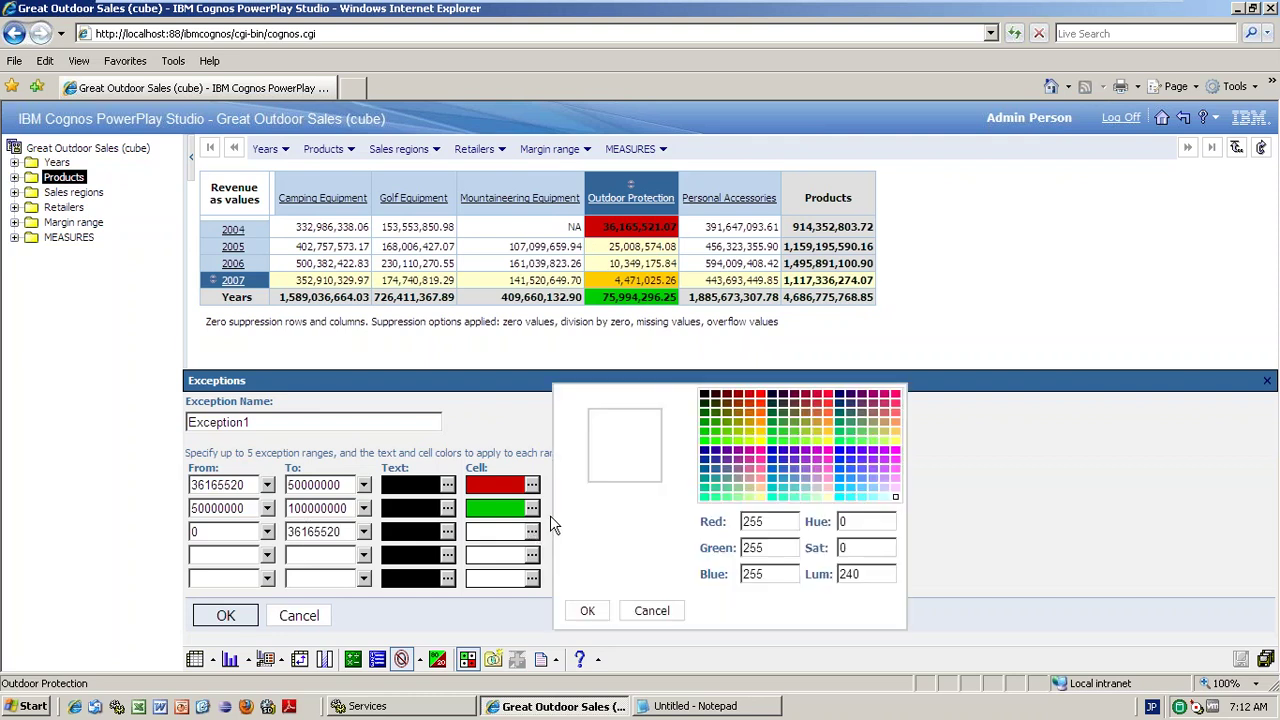
click(760, 445)
click(587, 610)
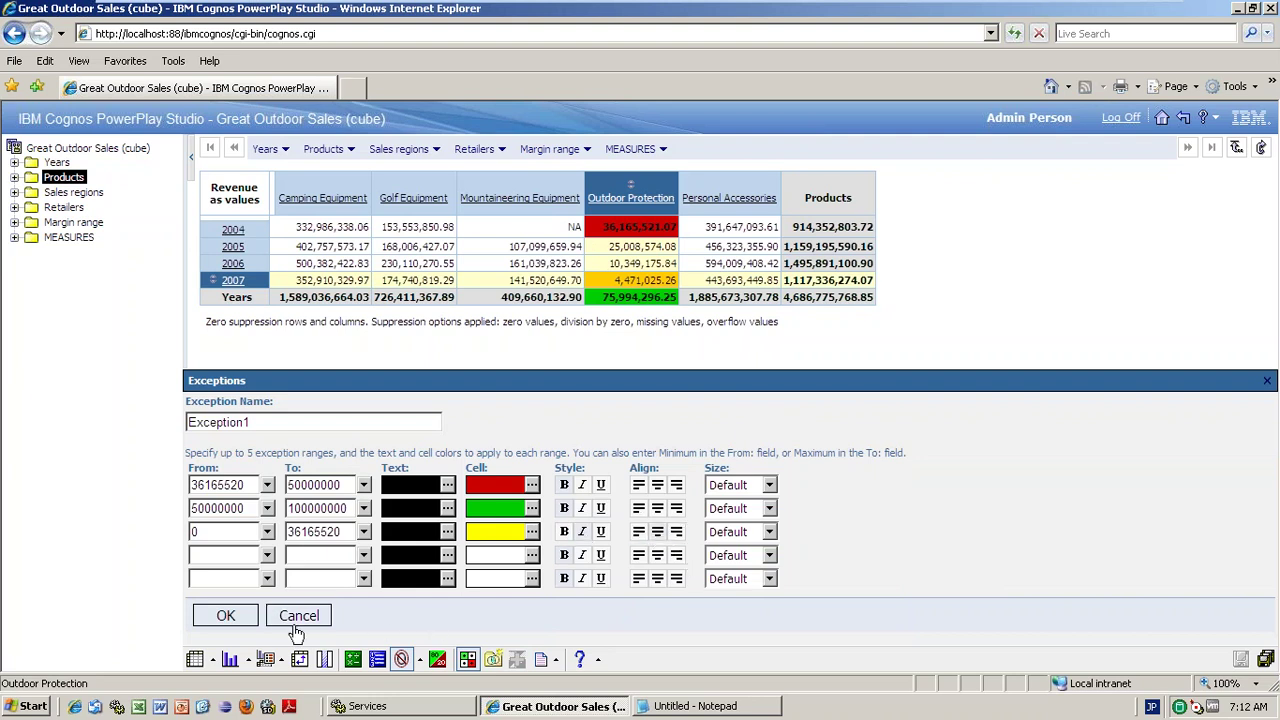
click(226, 616)
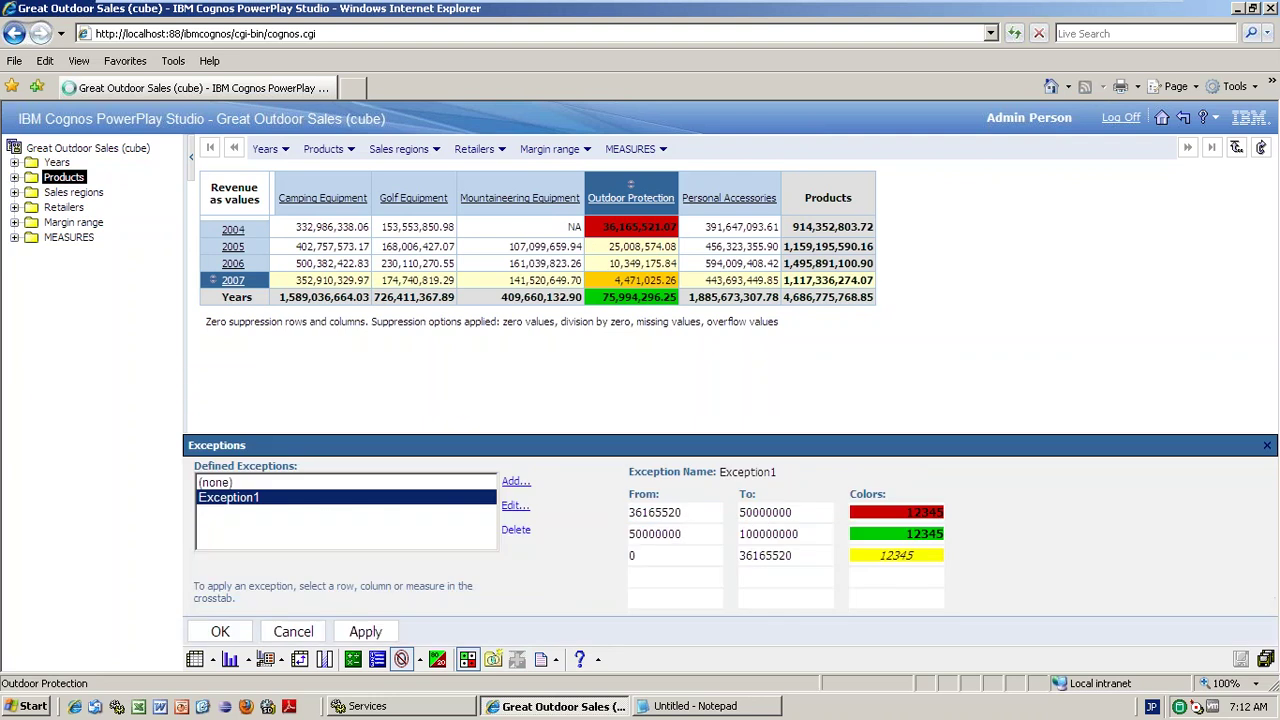
- Reapply the updated Exception1 to Outdoor Protection and close the exceptions panel
click(365, 631)
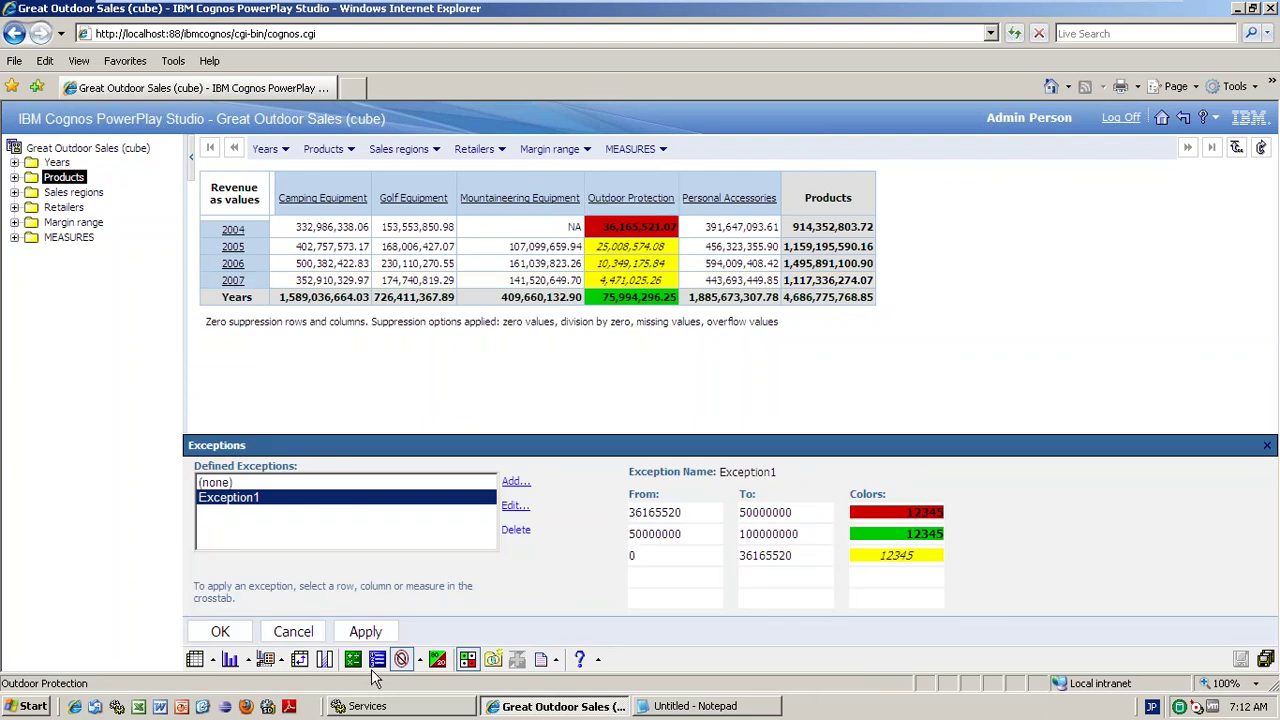
click(368, 628)
click(225, 633)
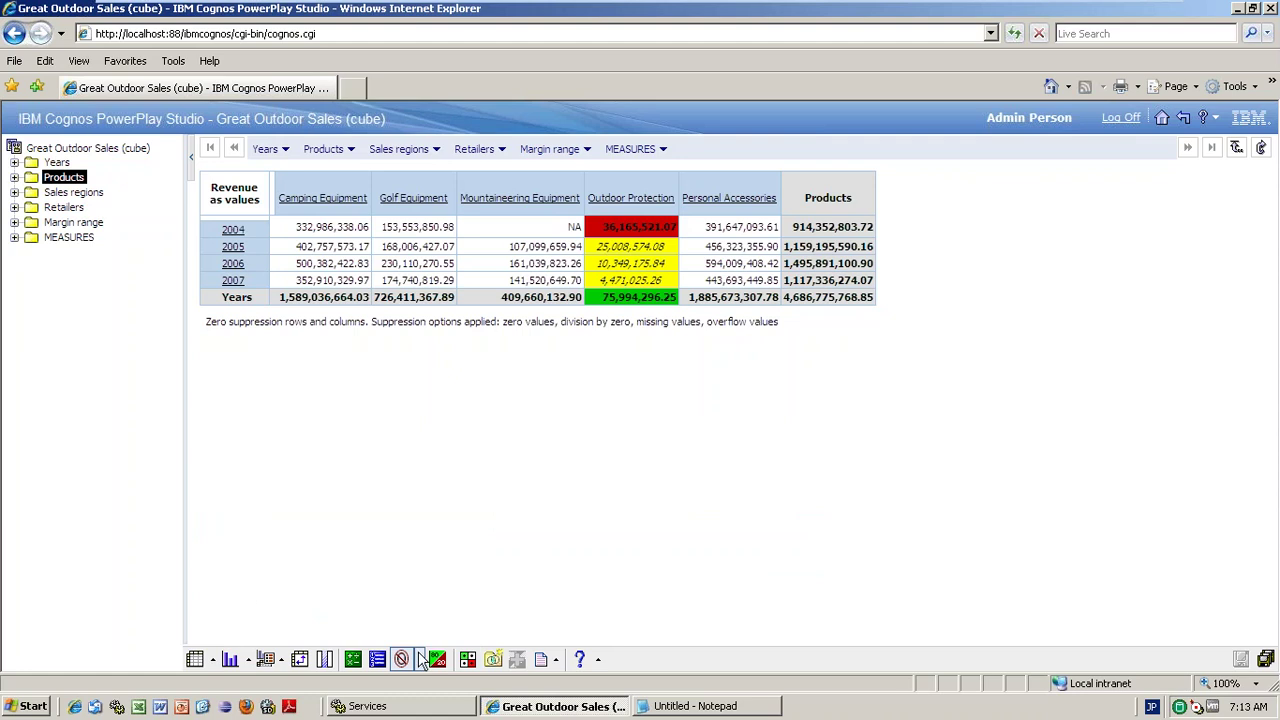
- Apply Exception1 to the Golf Equipment column
click(470, 660)
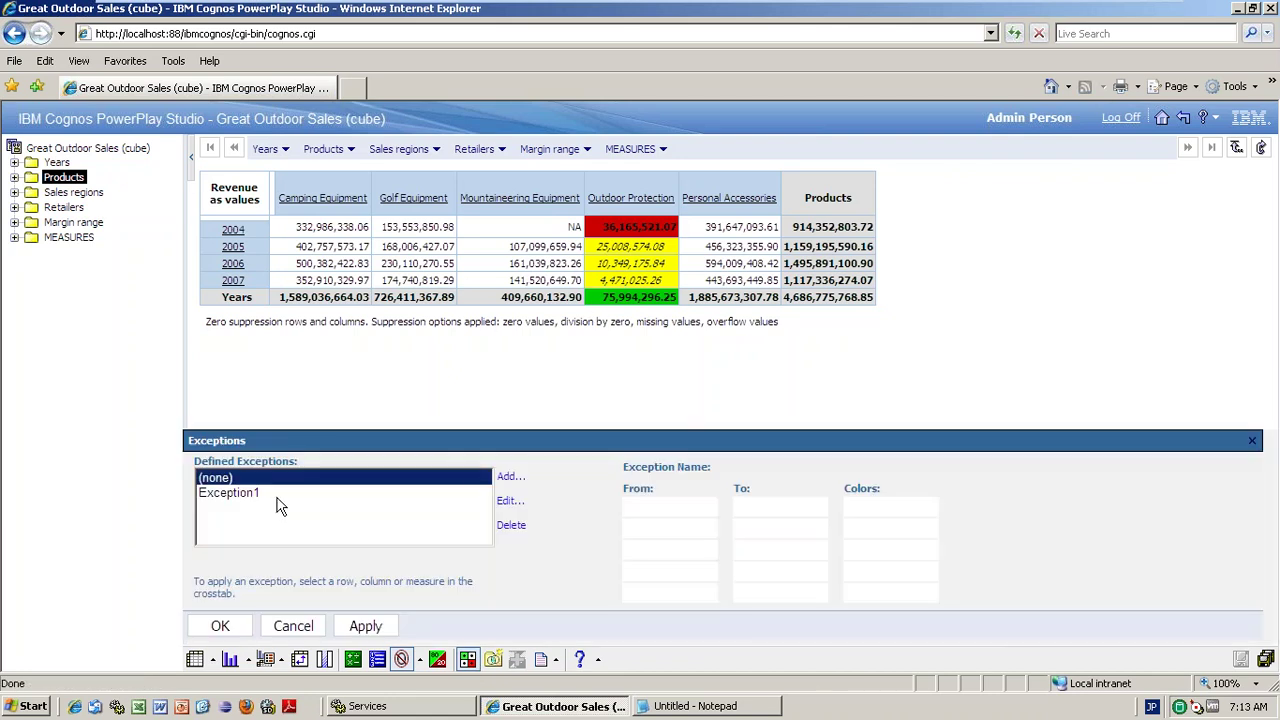
click(278, 500)
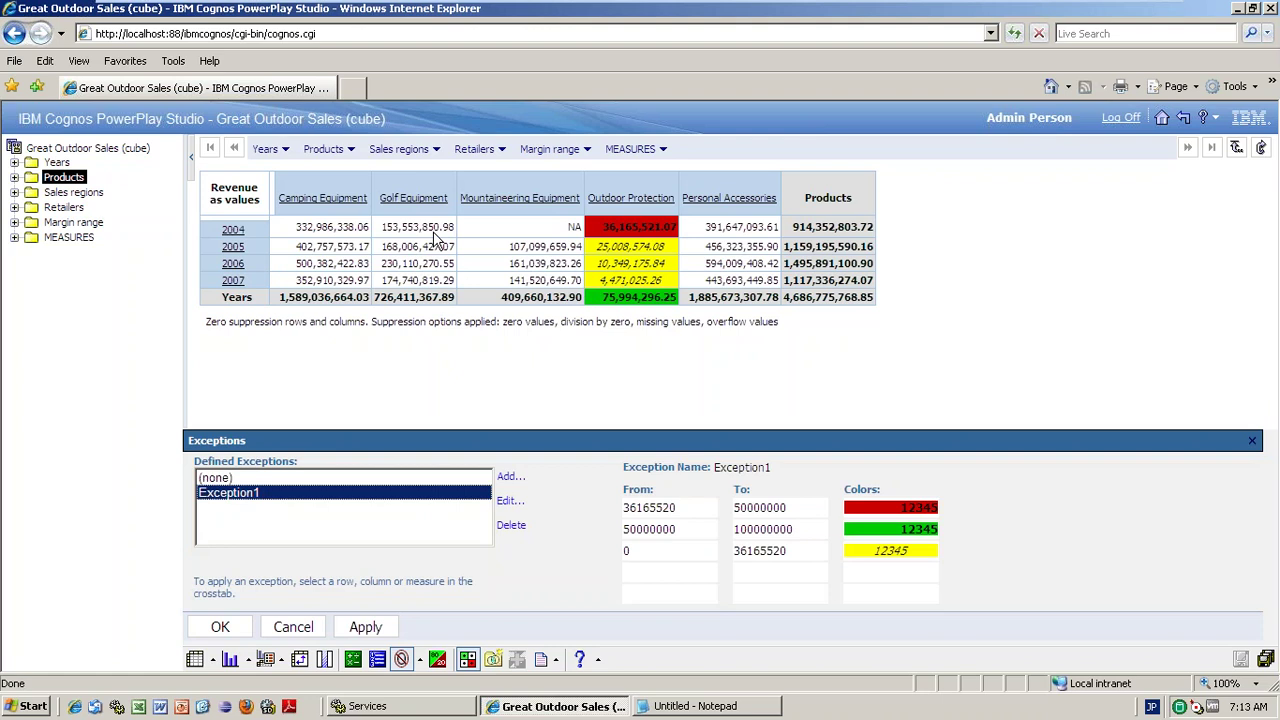
click(413, 197)
click(366, 626)
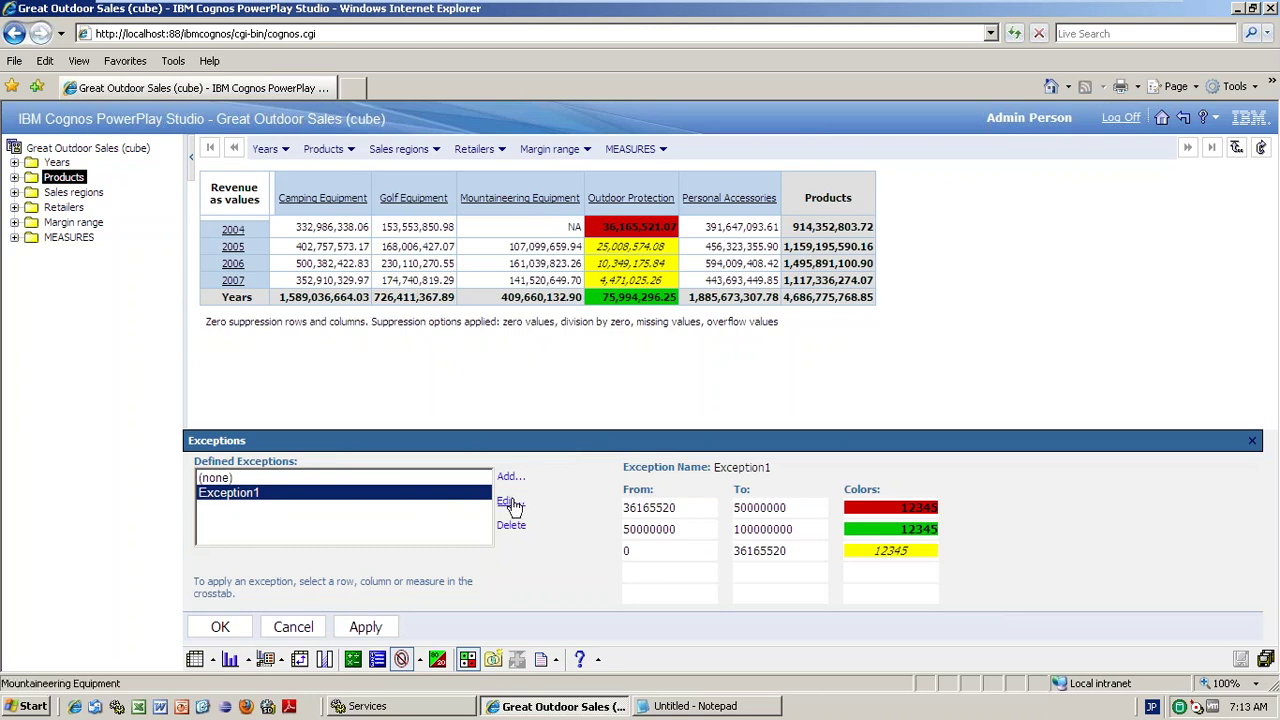
- Add a fourth Exception1 range from 100000000 to Maximum with purple cells
click(512, 503)
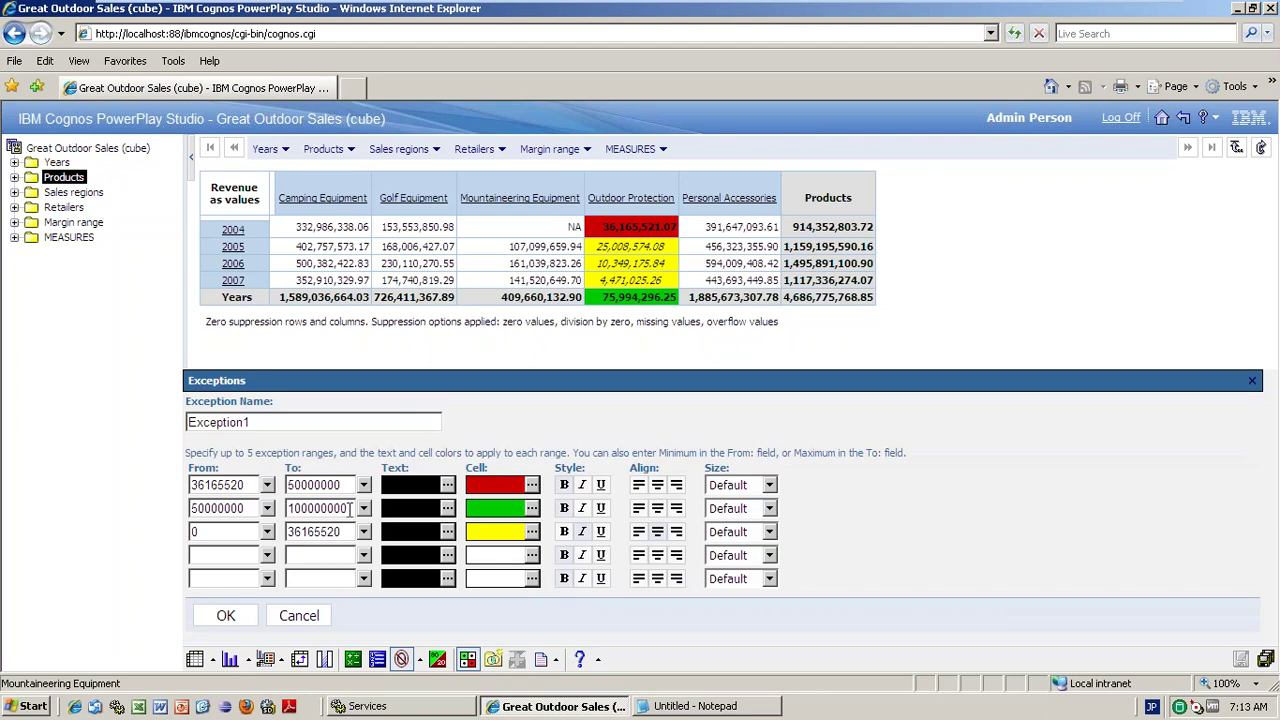
drag(349, 508, 284, 509)
key(ctrl+c)
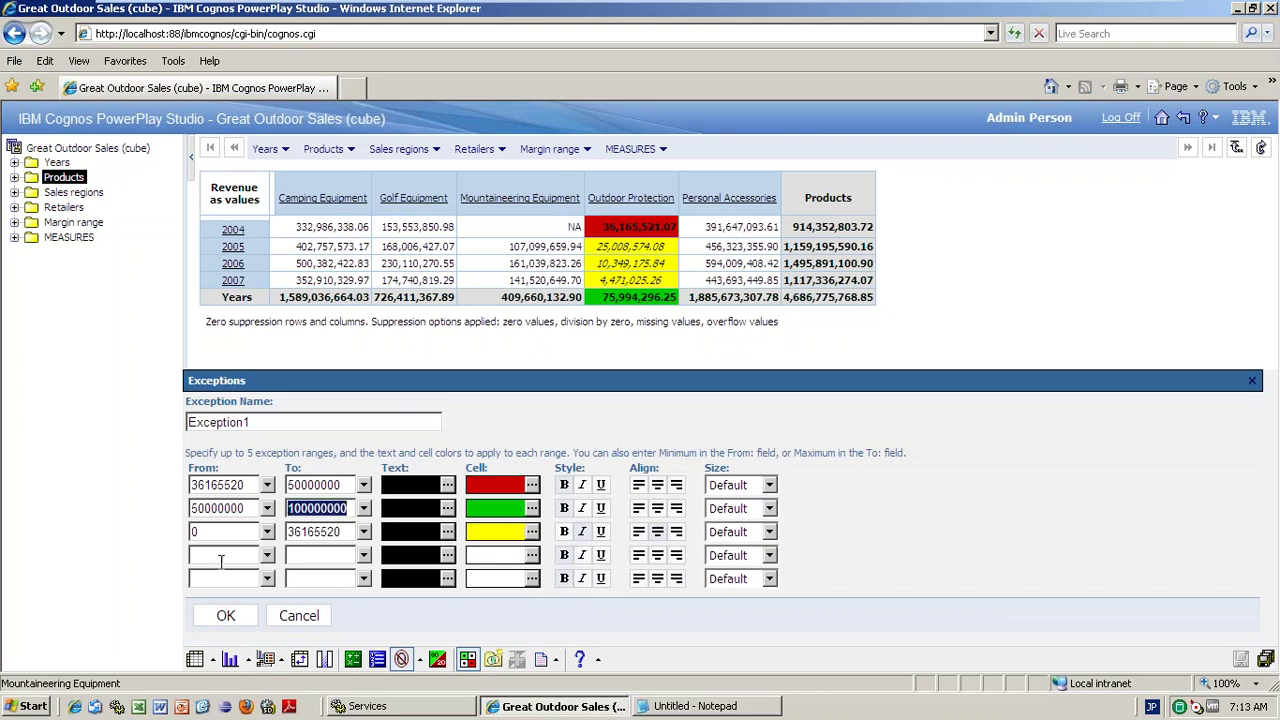
click(217, 556)
key(ctrl+v)
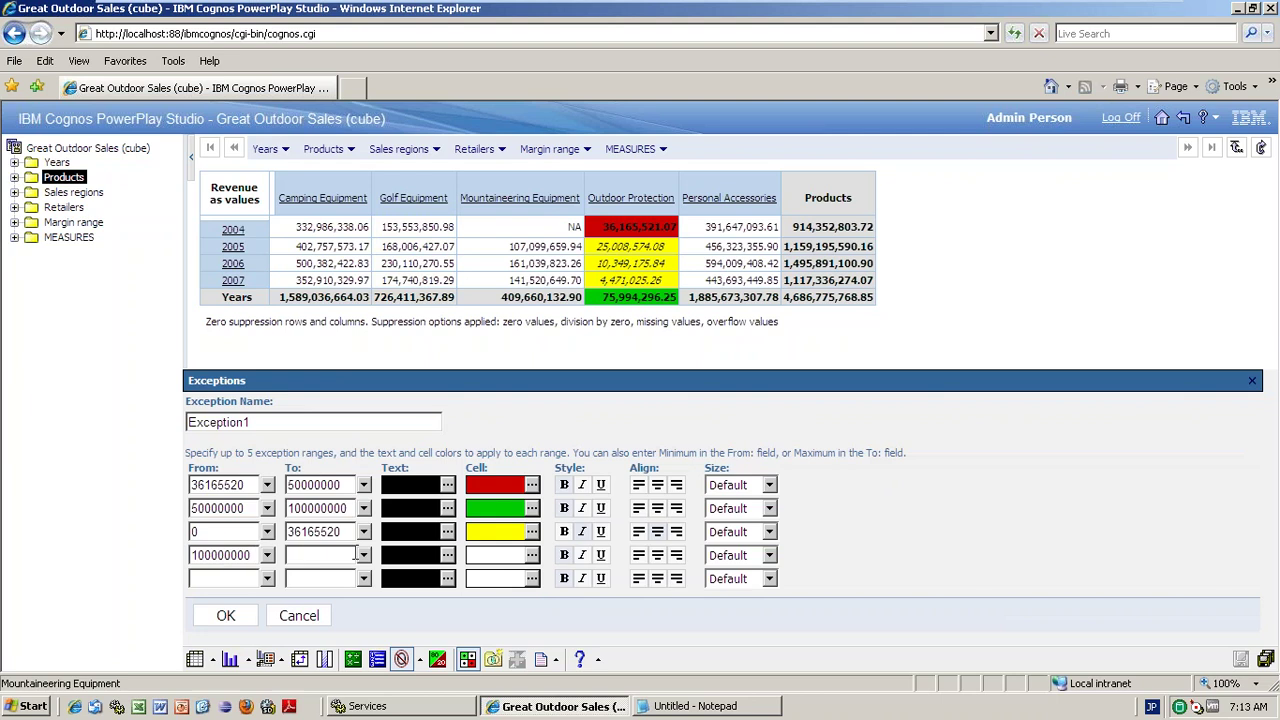
click(364, 555)
click(315, 576)
click(533, 554)
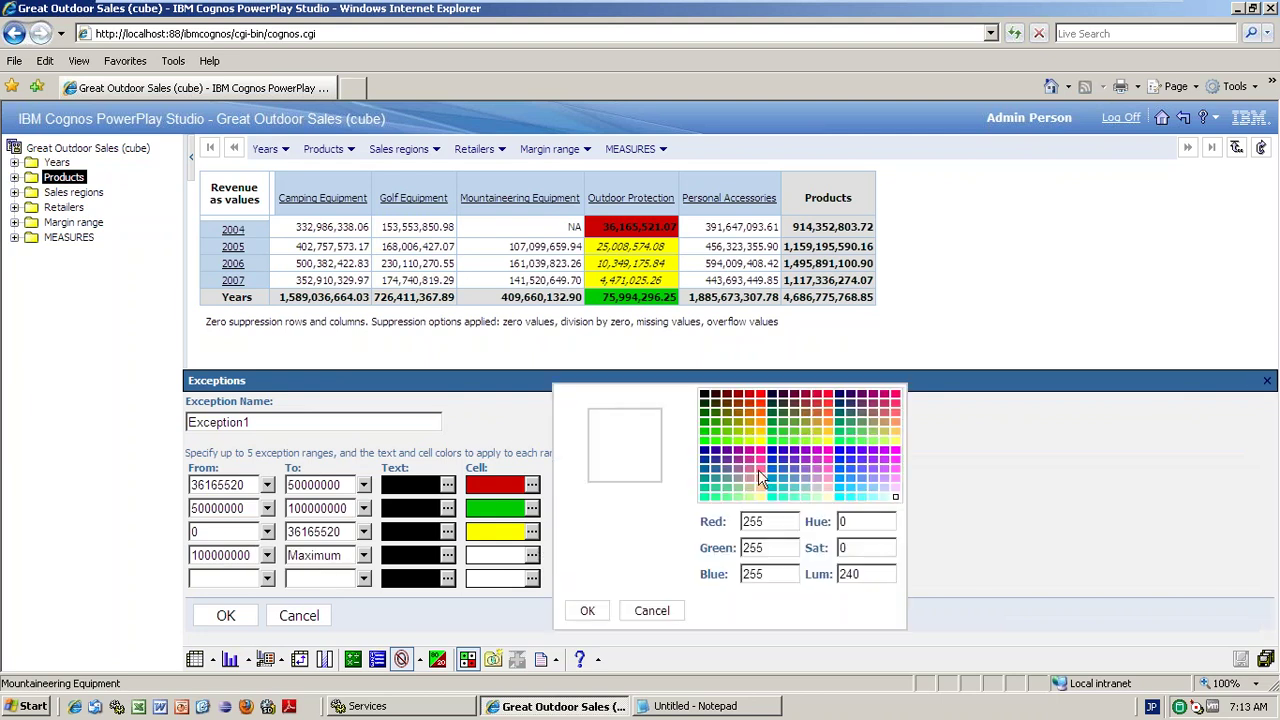
click(774, 452)
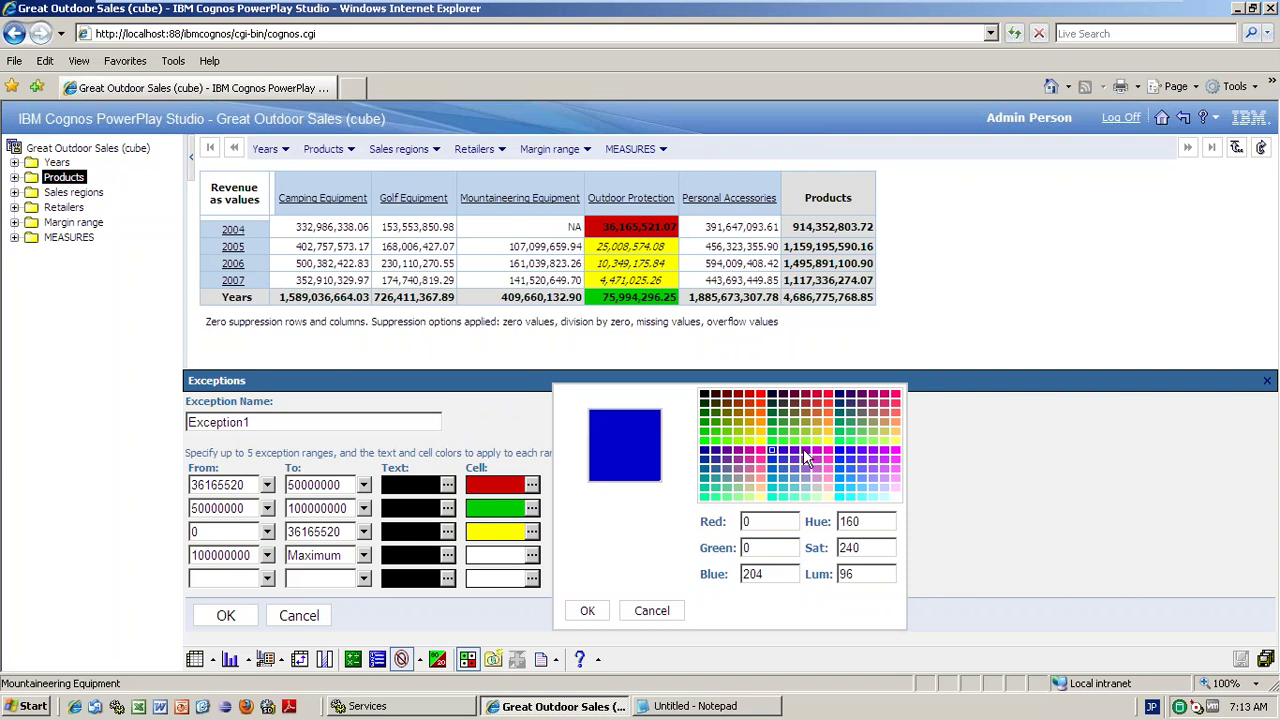
click(808, 458)
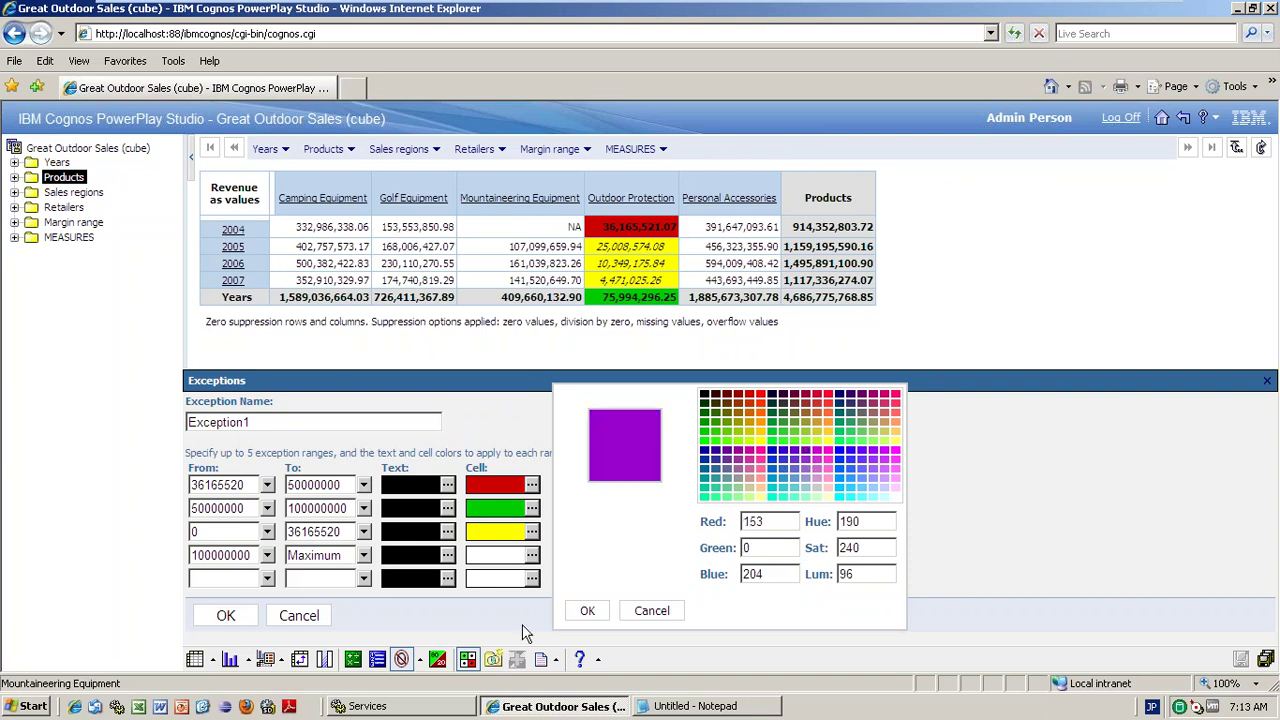
click(587, 610)
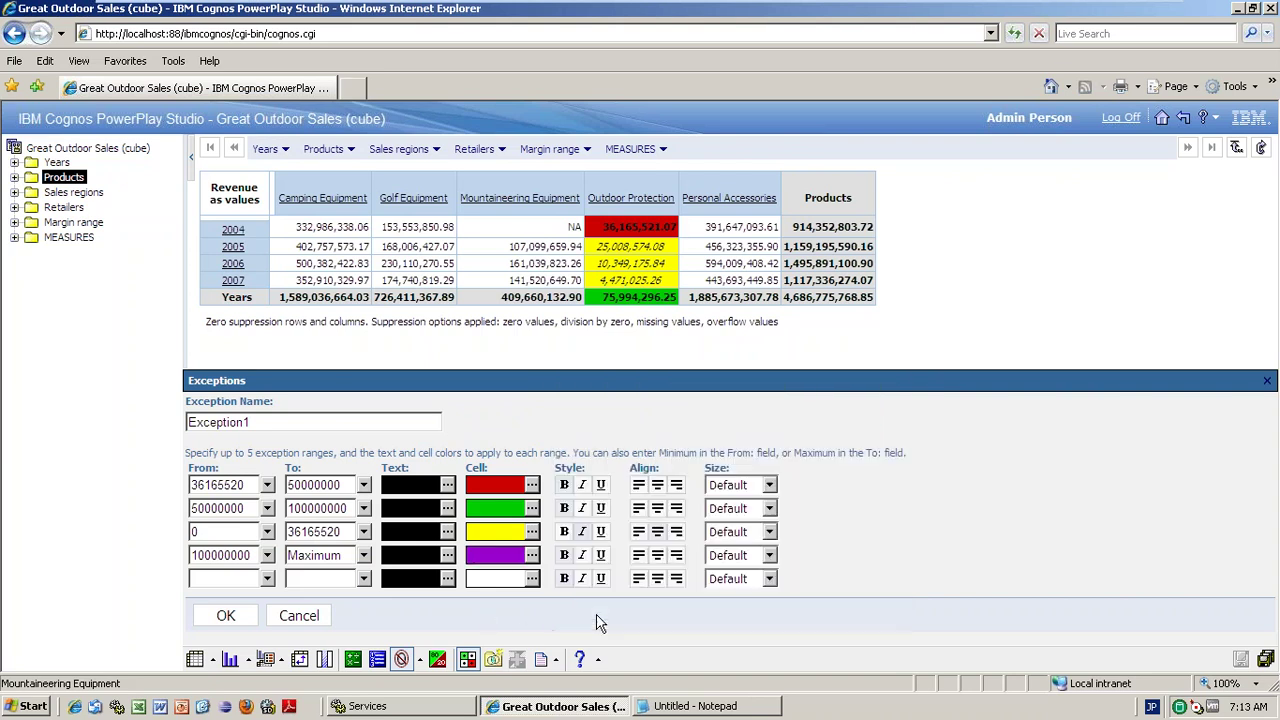
click(226, 615)
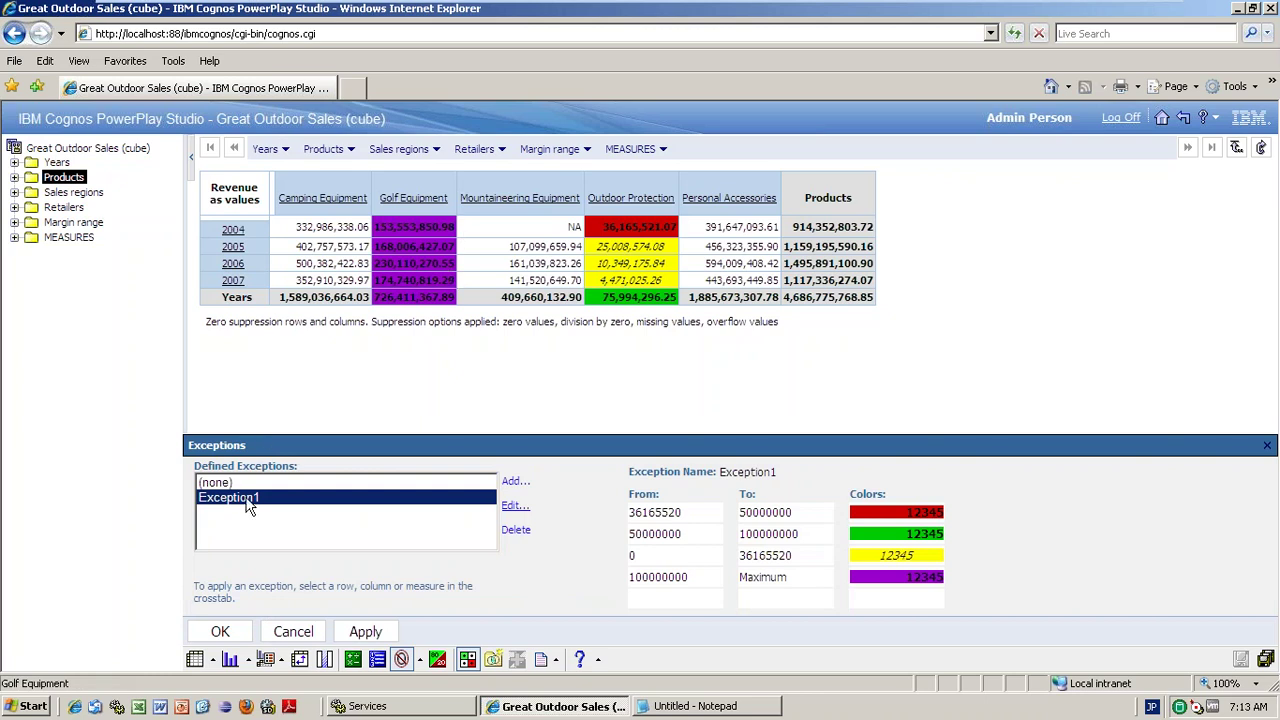
- Apply Exception1 to the Personal Accessories column and start defining a new exception
click(732, 186)
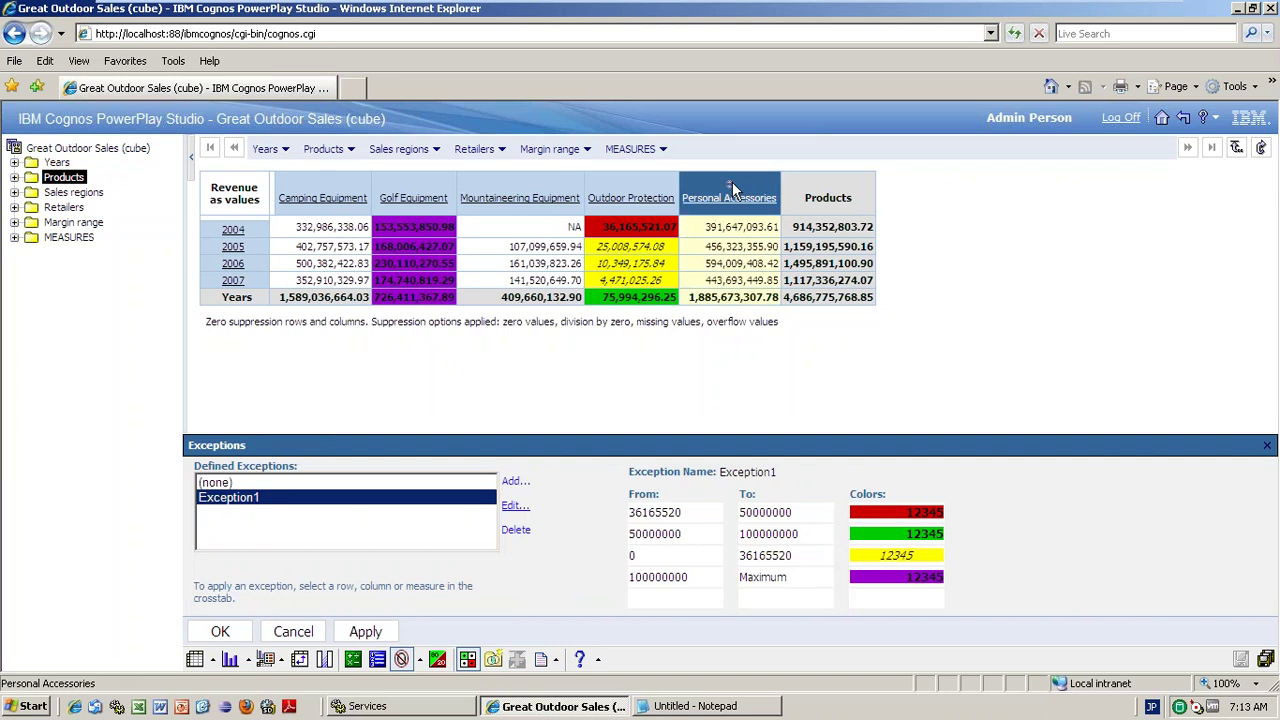
click(365, 632)
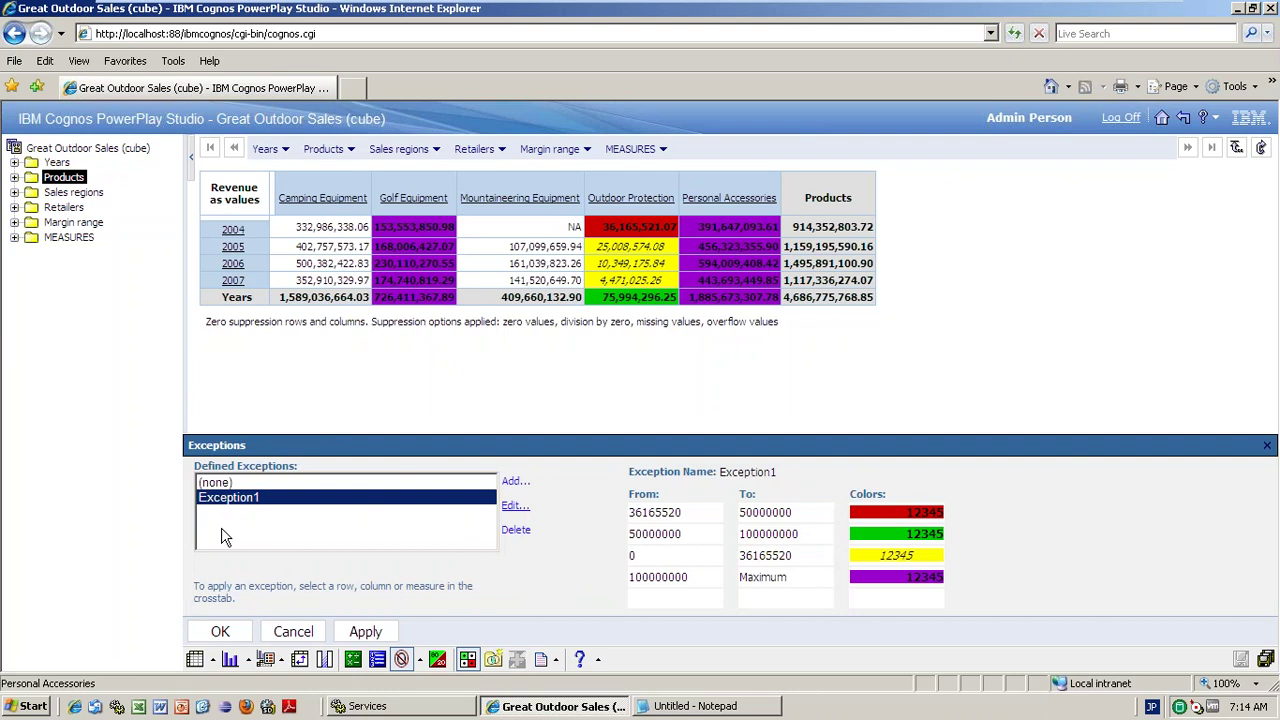
click(515, 482)
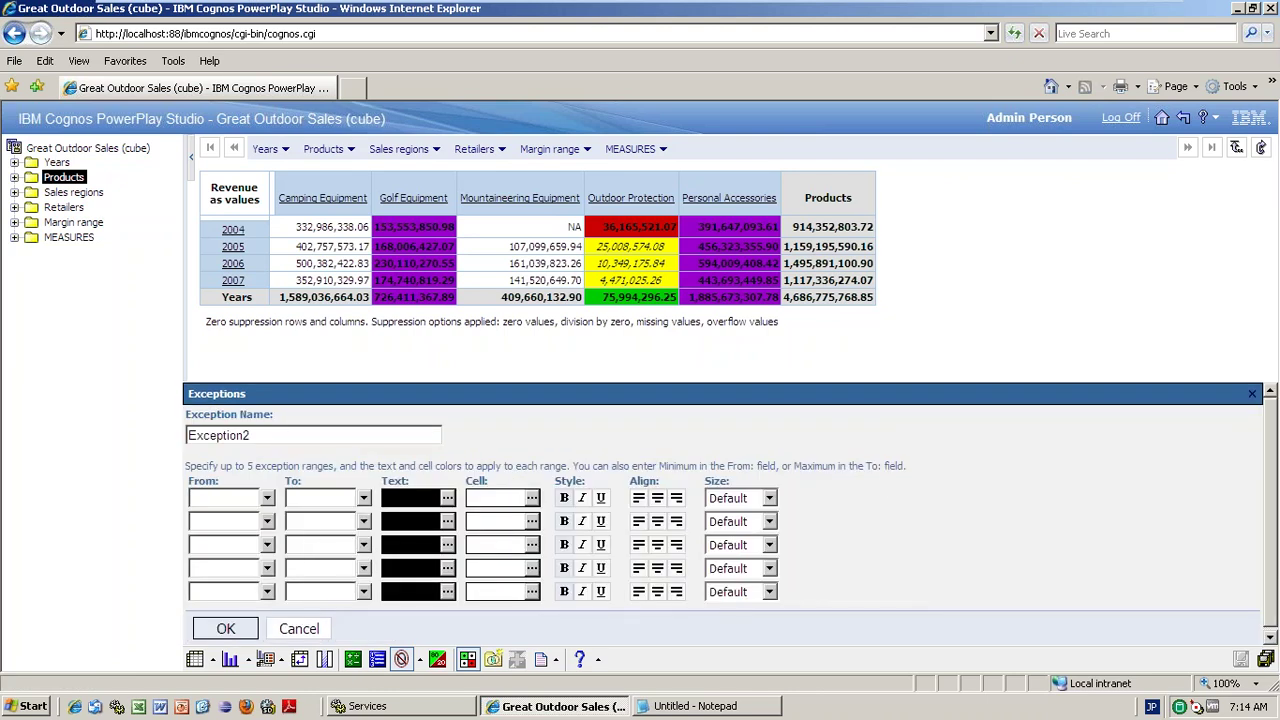
- Define Exception2 with a single green range from Minimum to 100000000
click(298, 627)
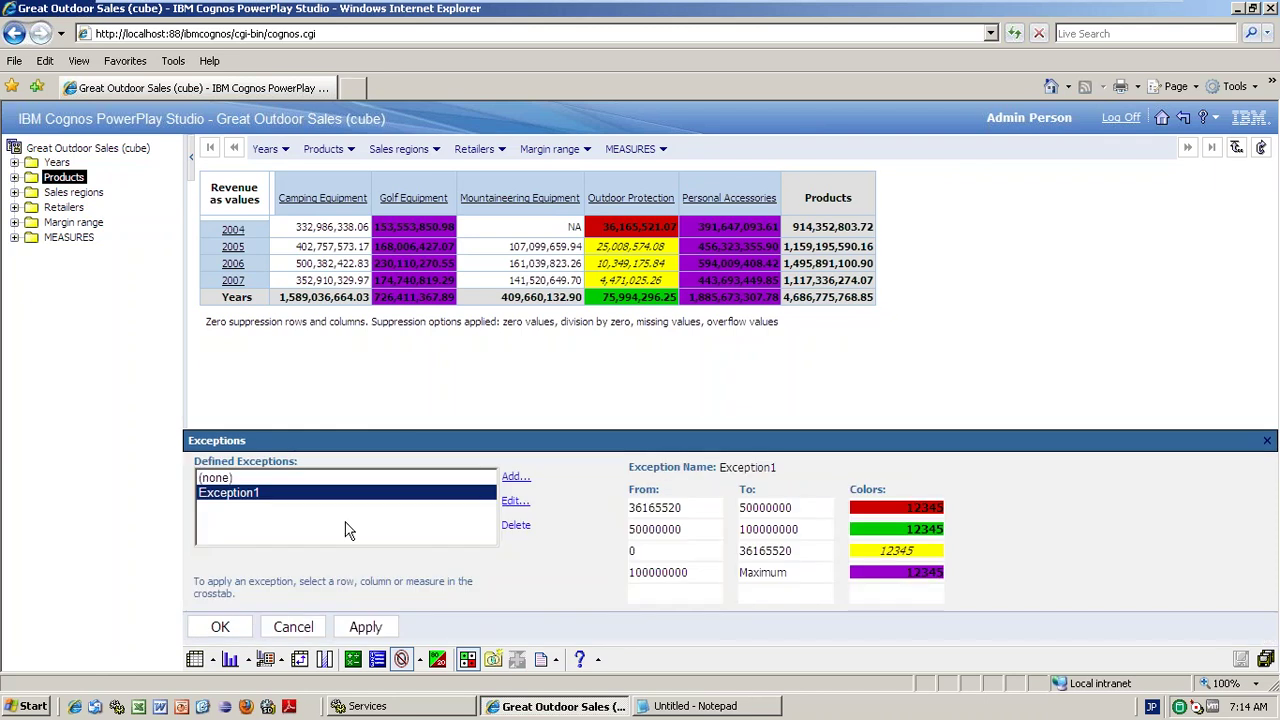
click(510, 476)
click(267, 499)
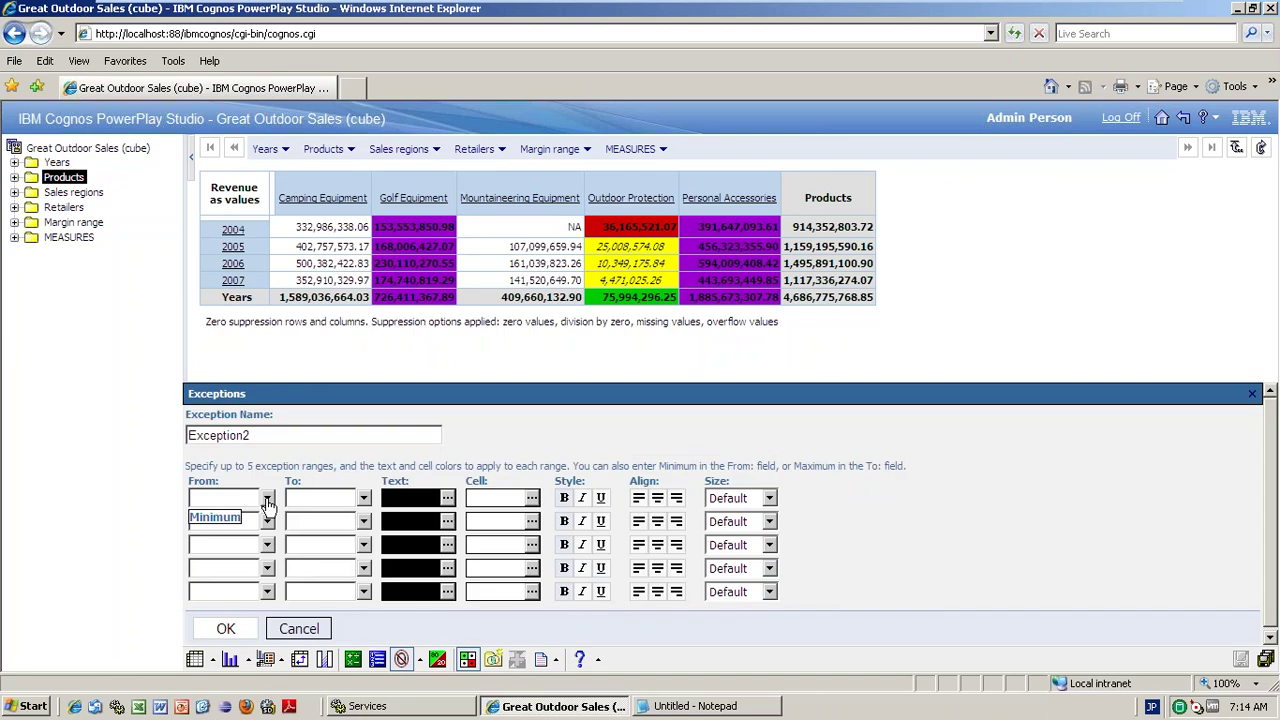
click(240, 517)
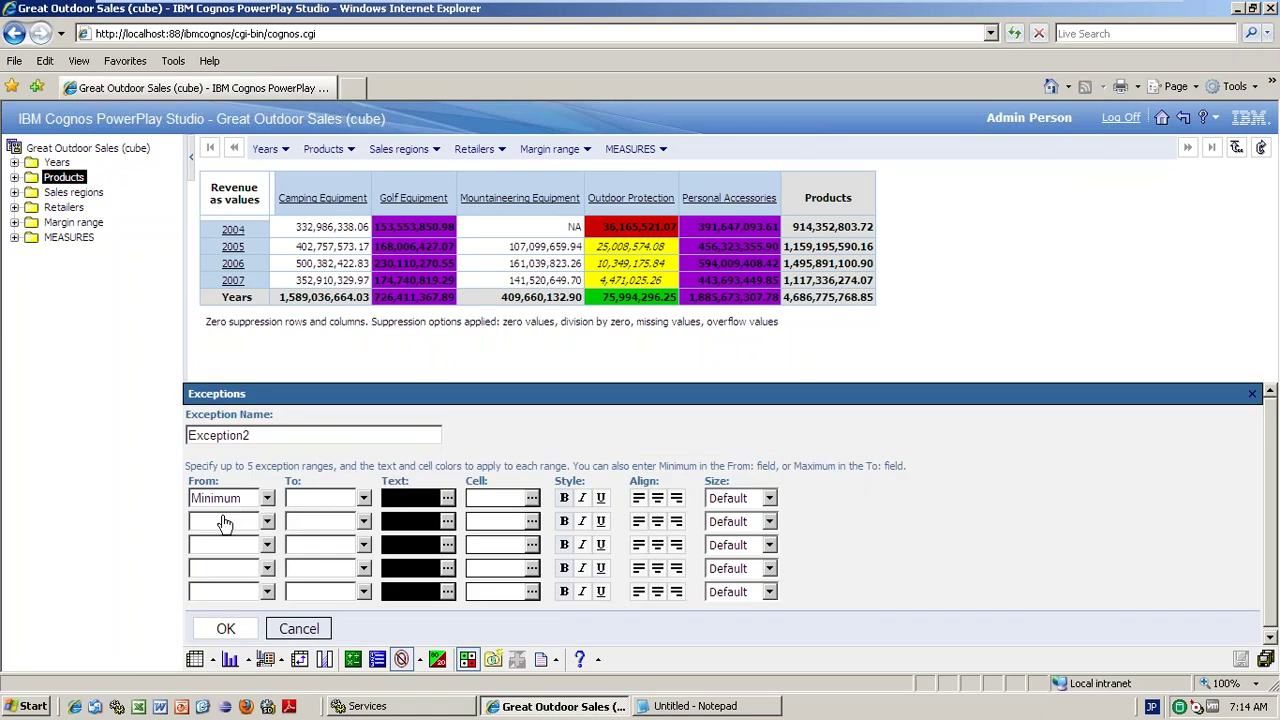
click(311, 499)
text(100000000)
click(532, 498)
click(705, 448)
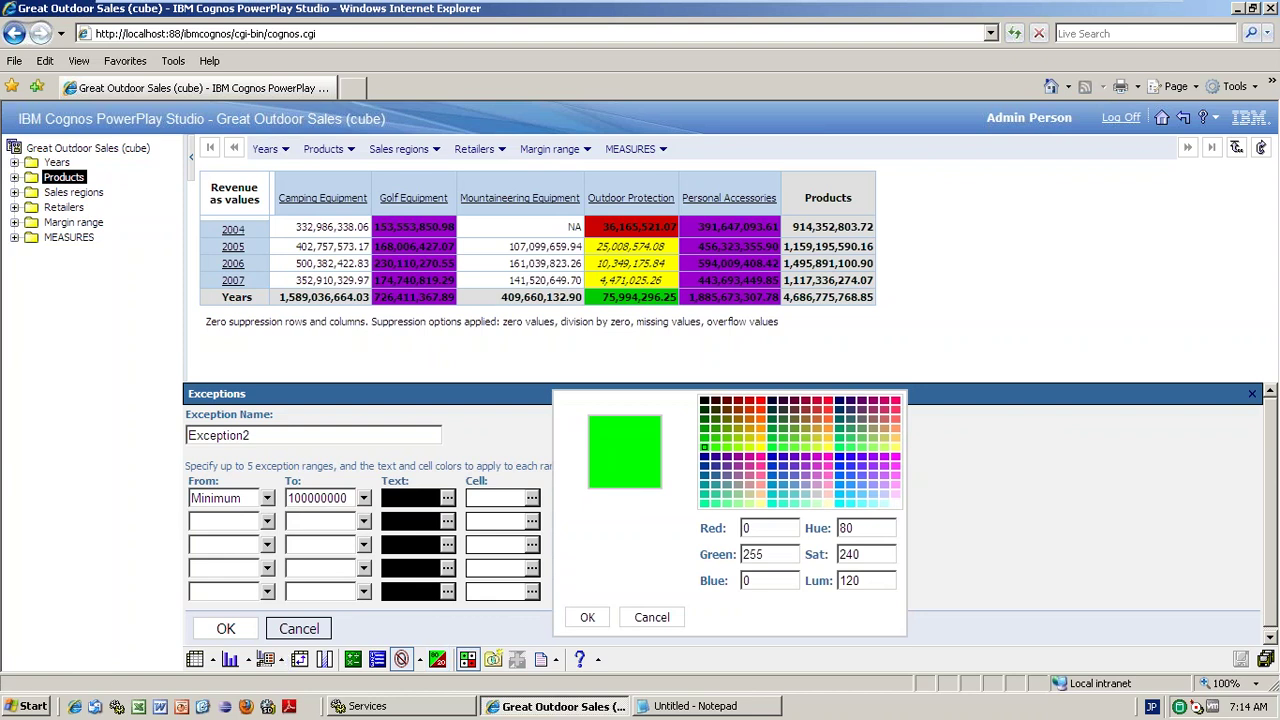
key(Return)
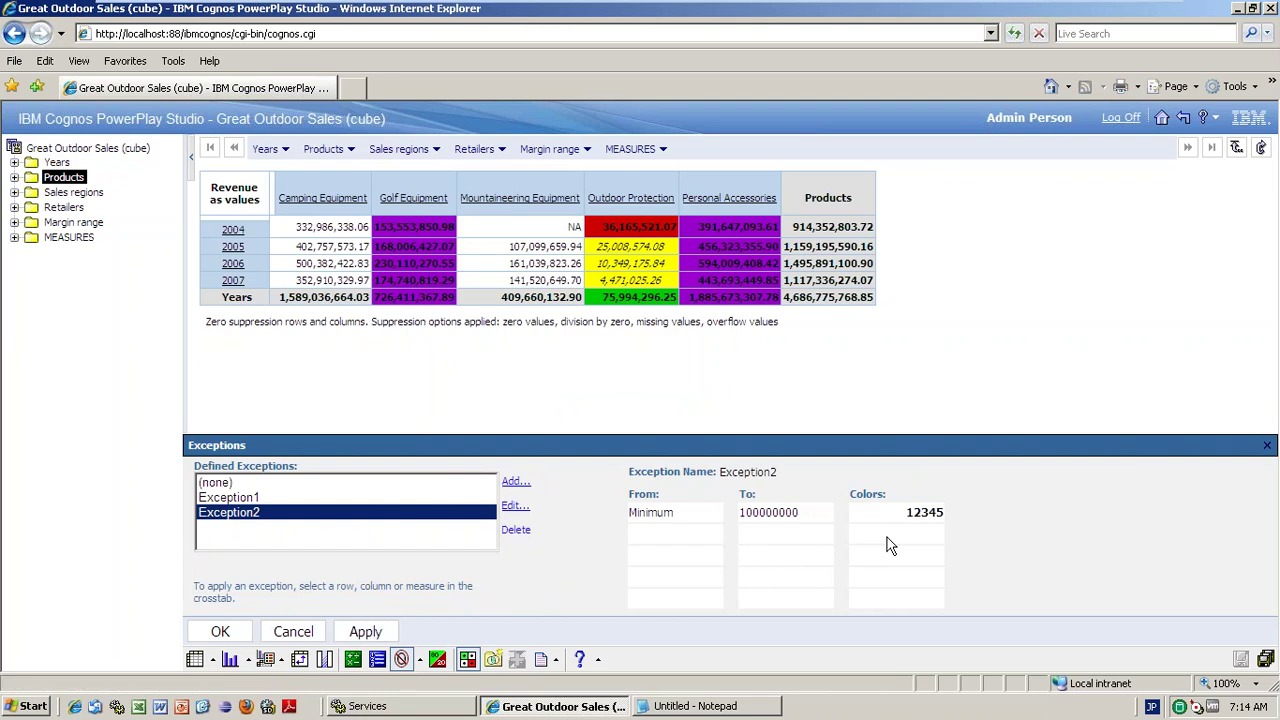
- Set the defined exception to (none) and drill from Golf Equipment into Golf Accessories products
click(342, 515)
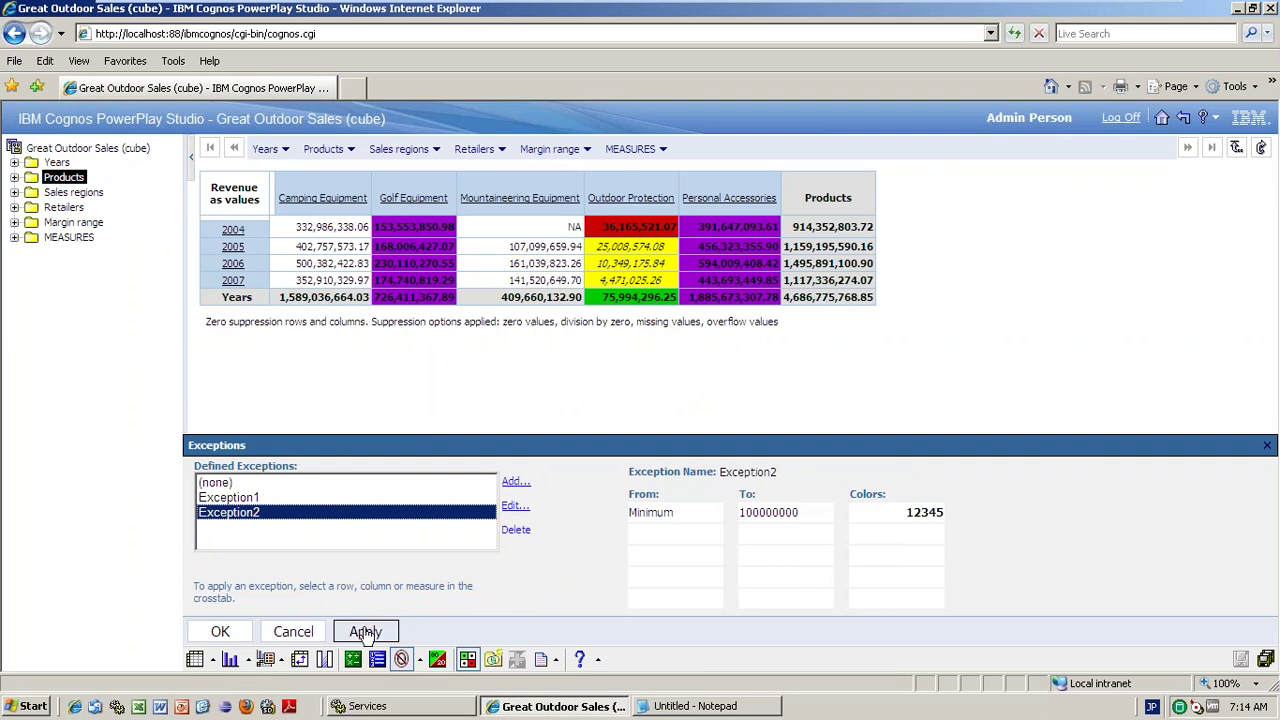
click(230, 484)
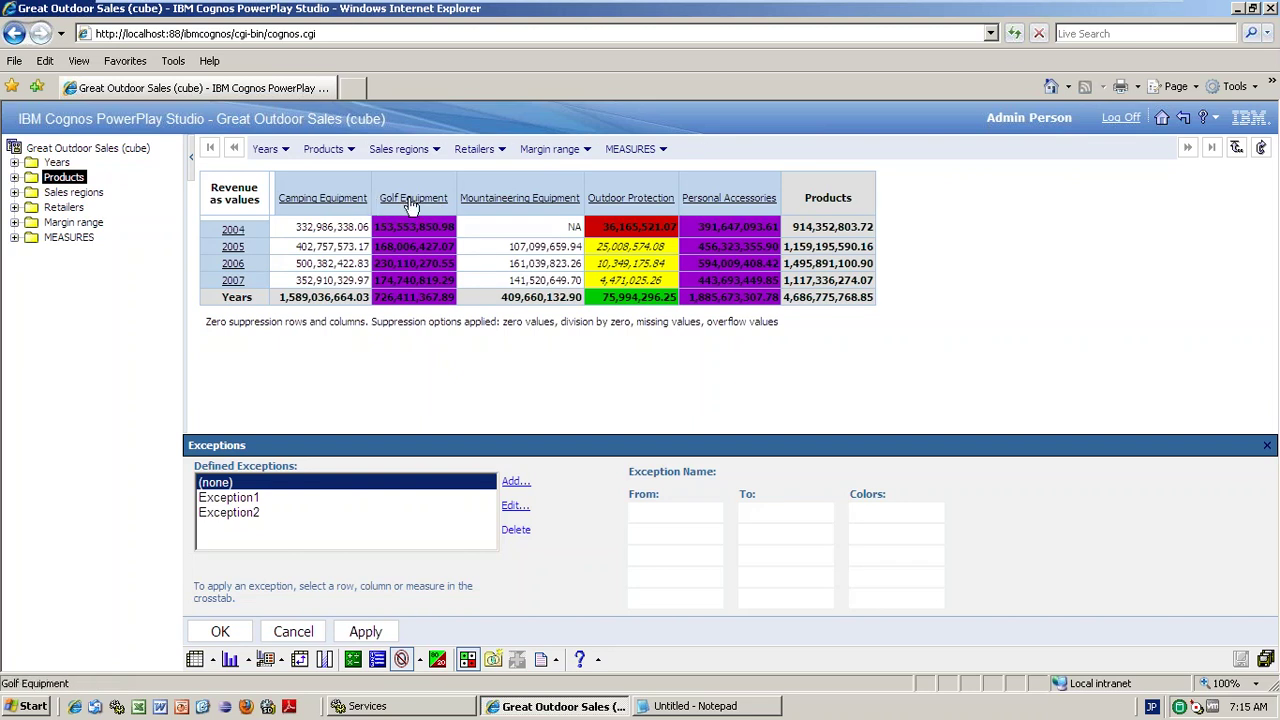
click(413, 200)
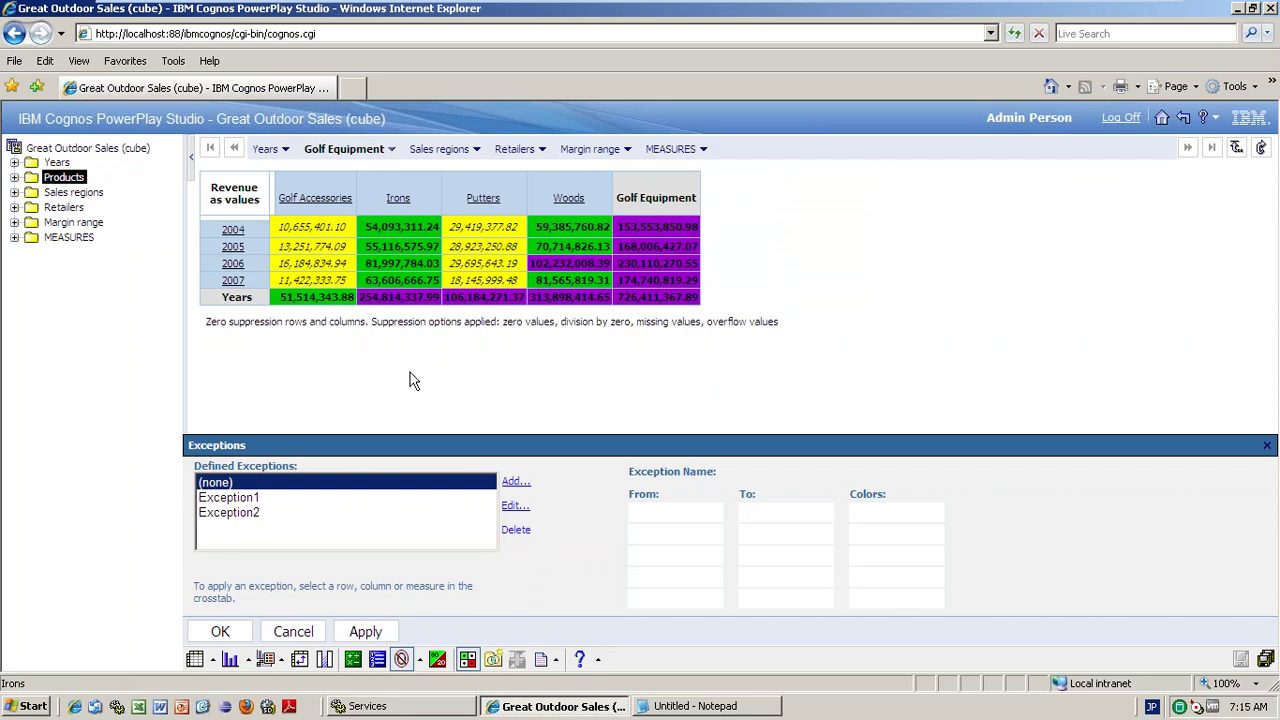
click(310, 204)
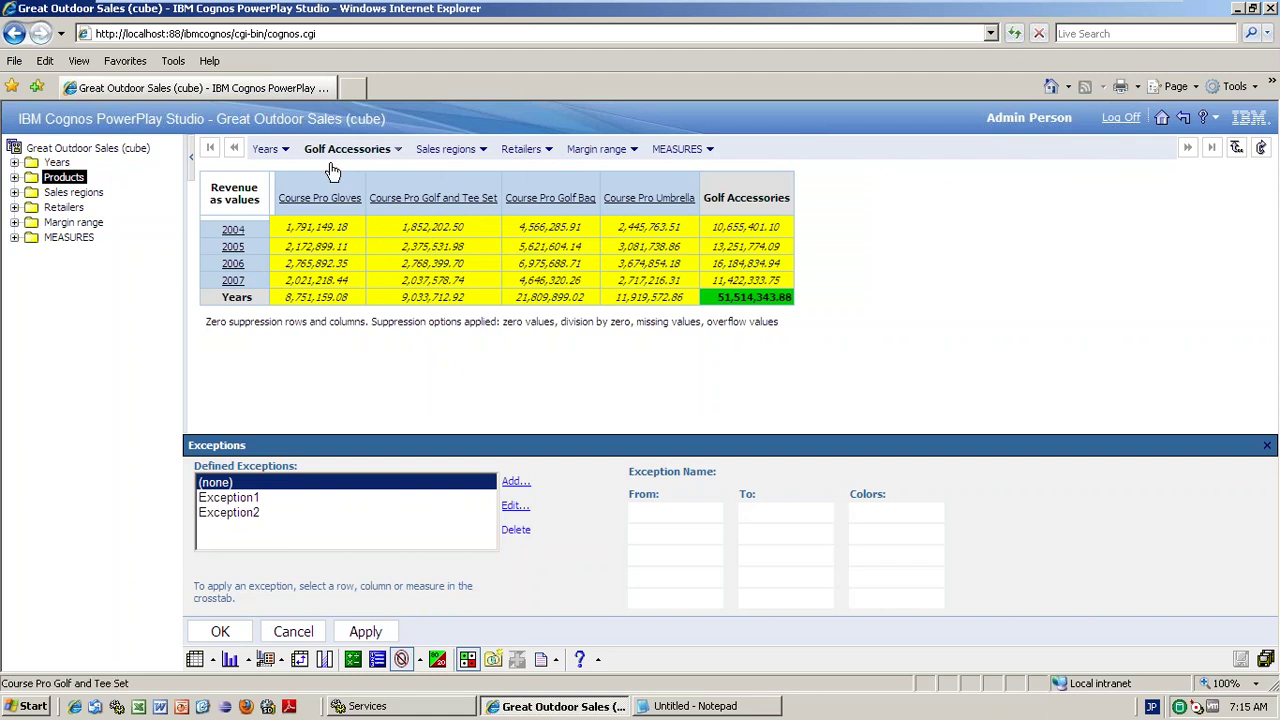
click(384, 150)
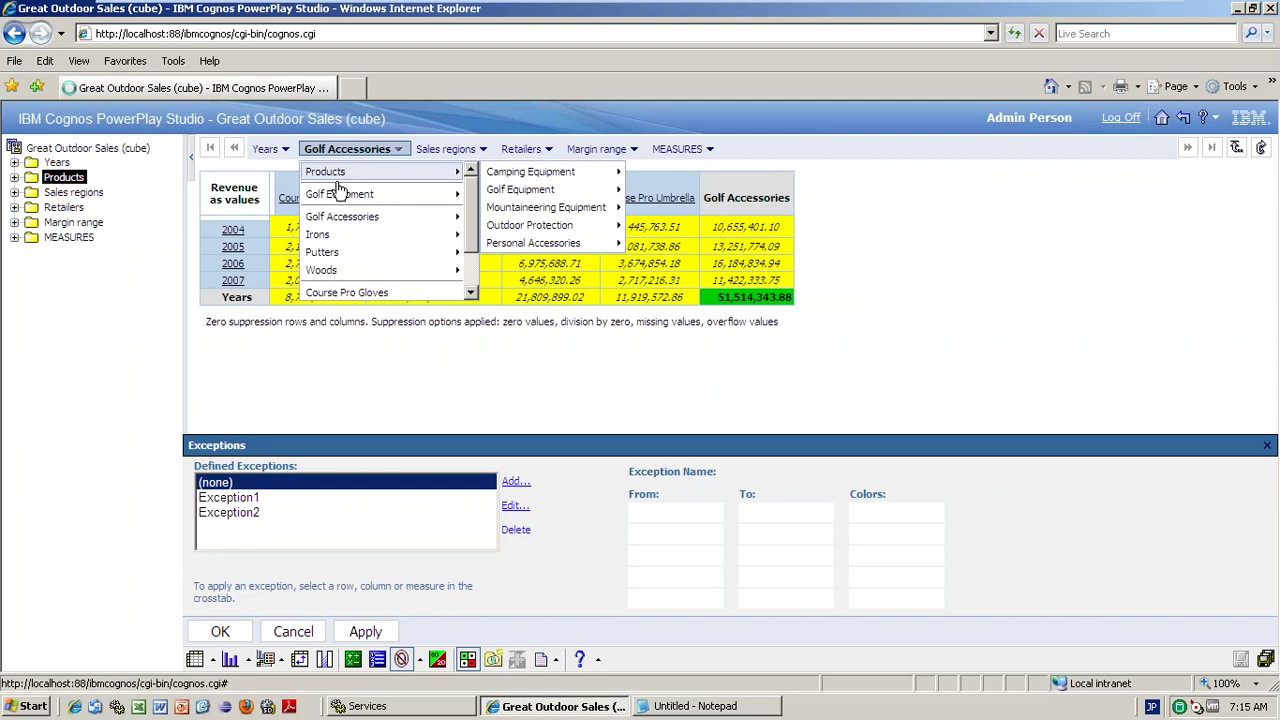
- Return to Products and clear exception colours from Personal Accessories, Golf Equipment and Outdoor Protection
click(338, 182)
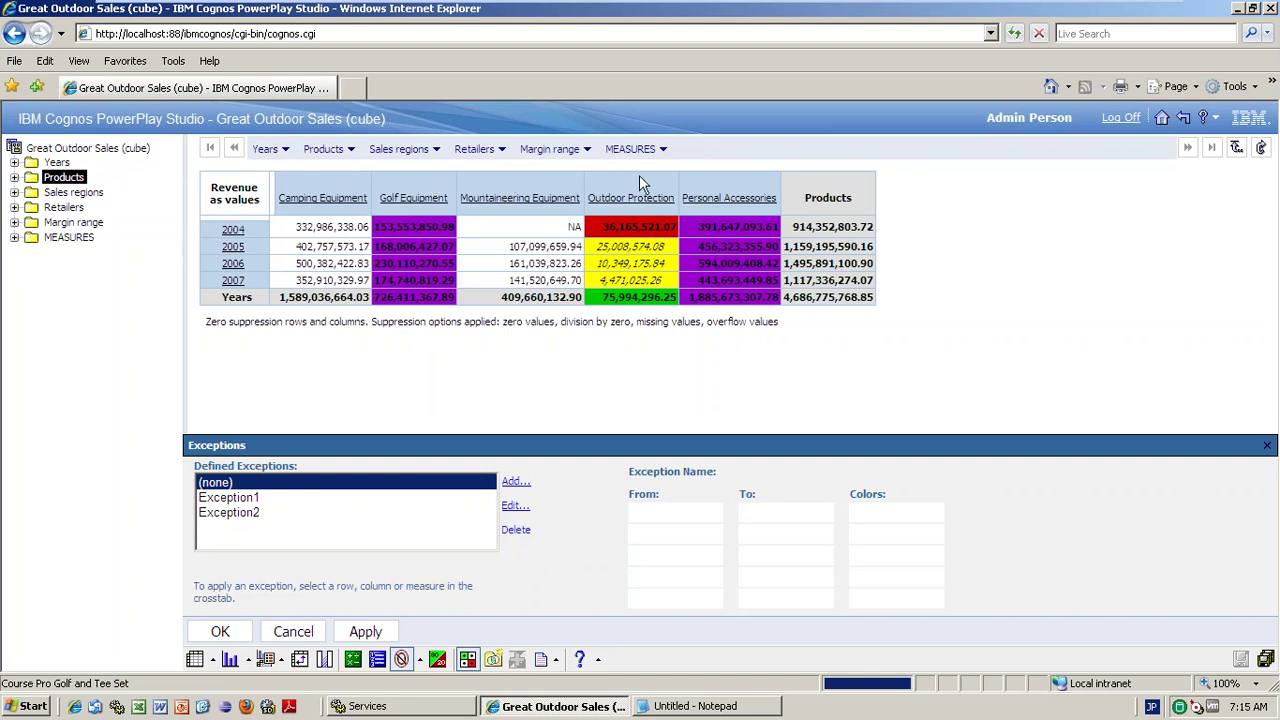
click(728, 186)
ctrl+click(432, 182)
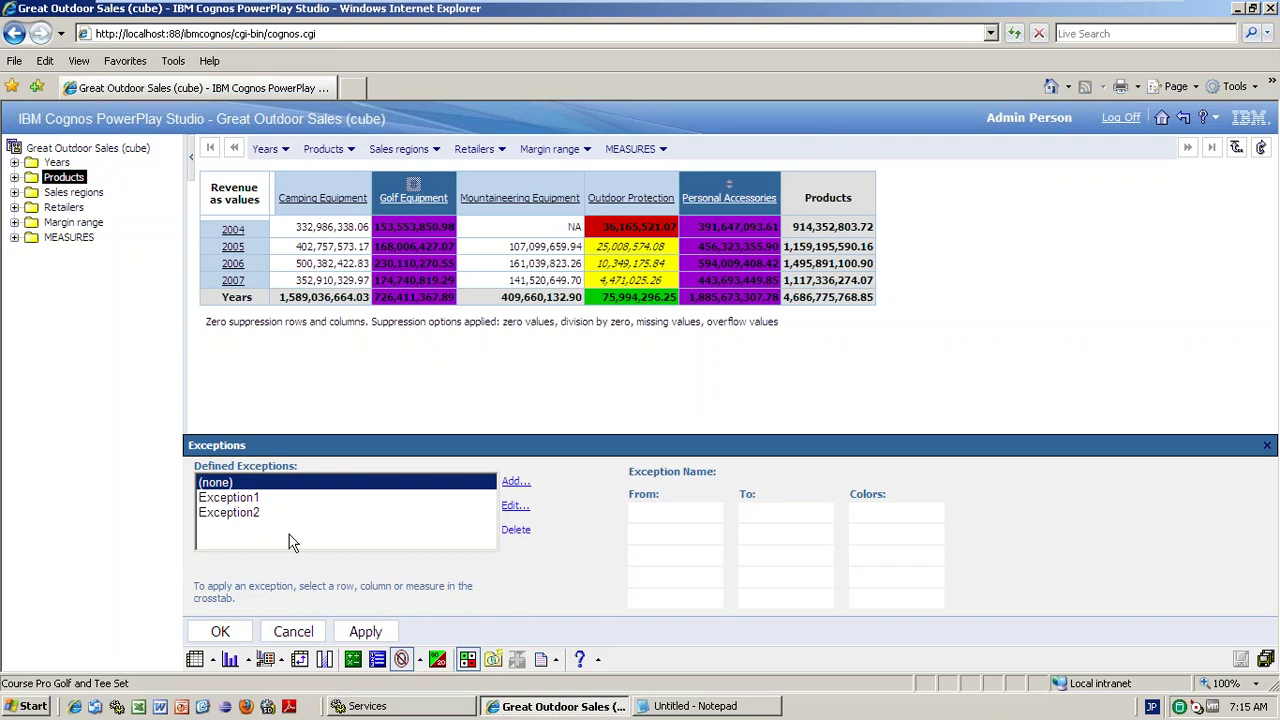
click(372, 630)
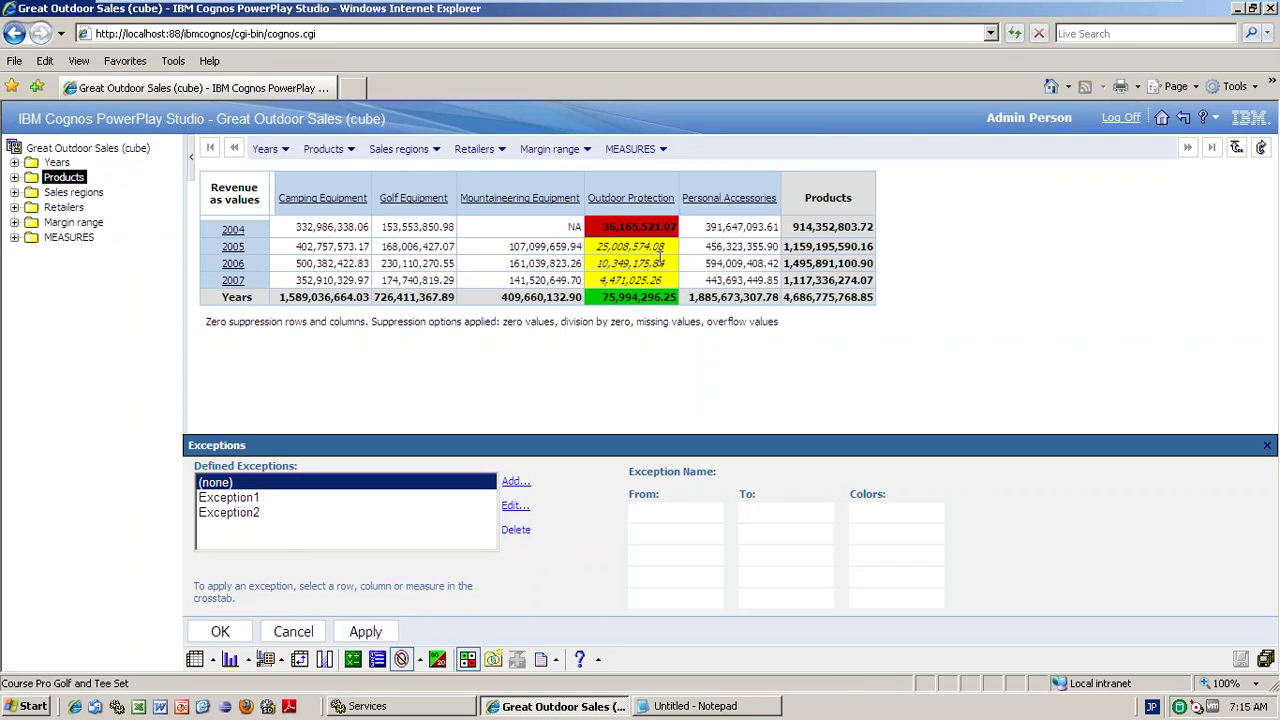
click(646, 186)
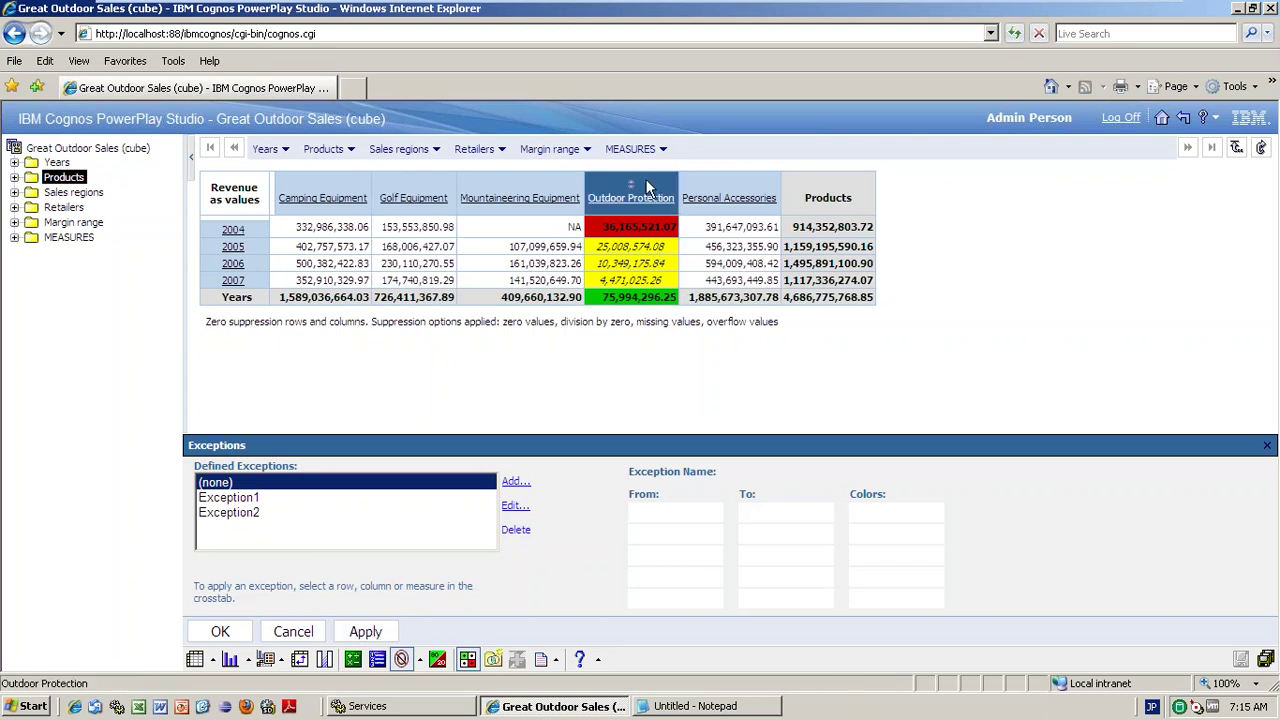
click(365, 631)
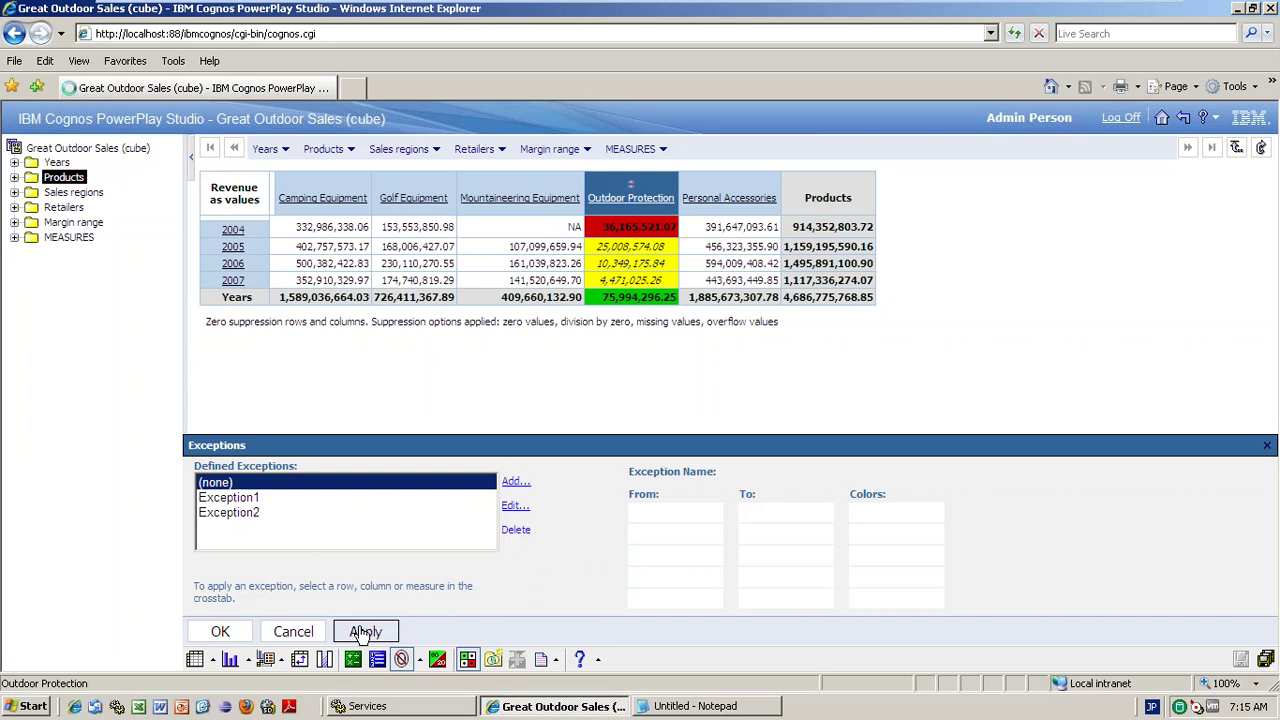
click(218, 632)
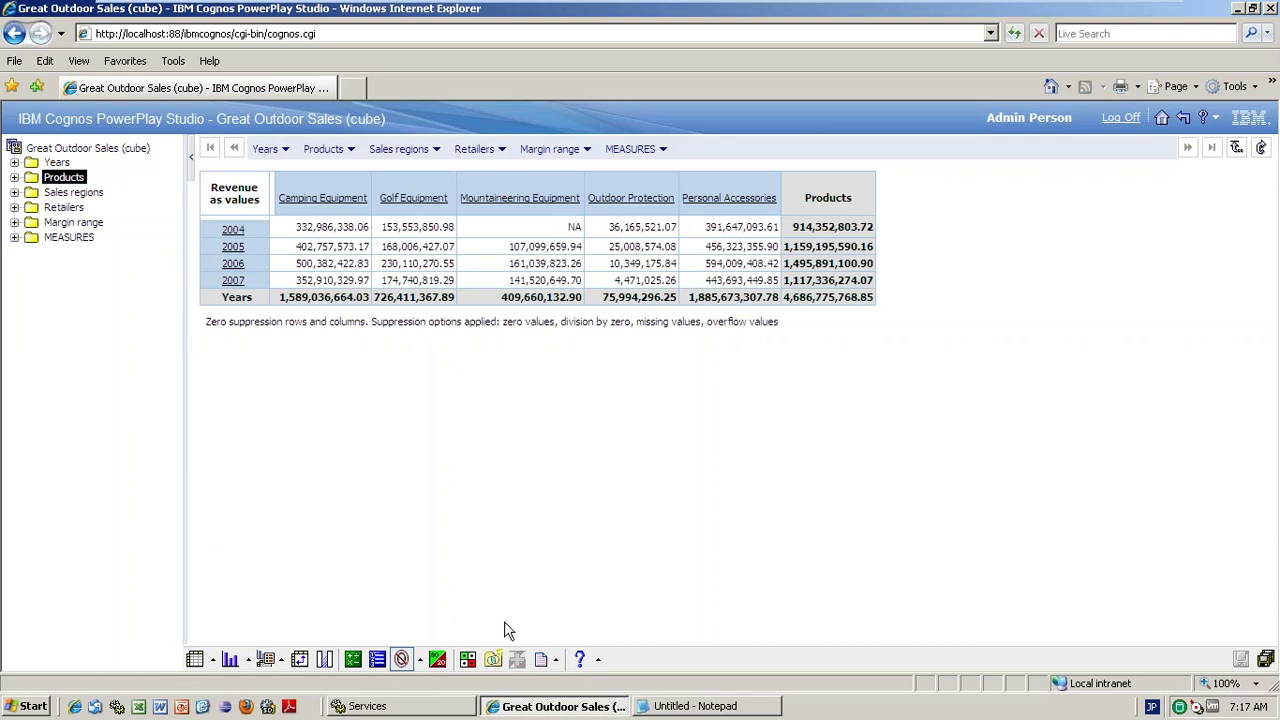
- Select the Camping Equipment column in the 2004–2007 product line revenue crosstab
click(310, 187)
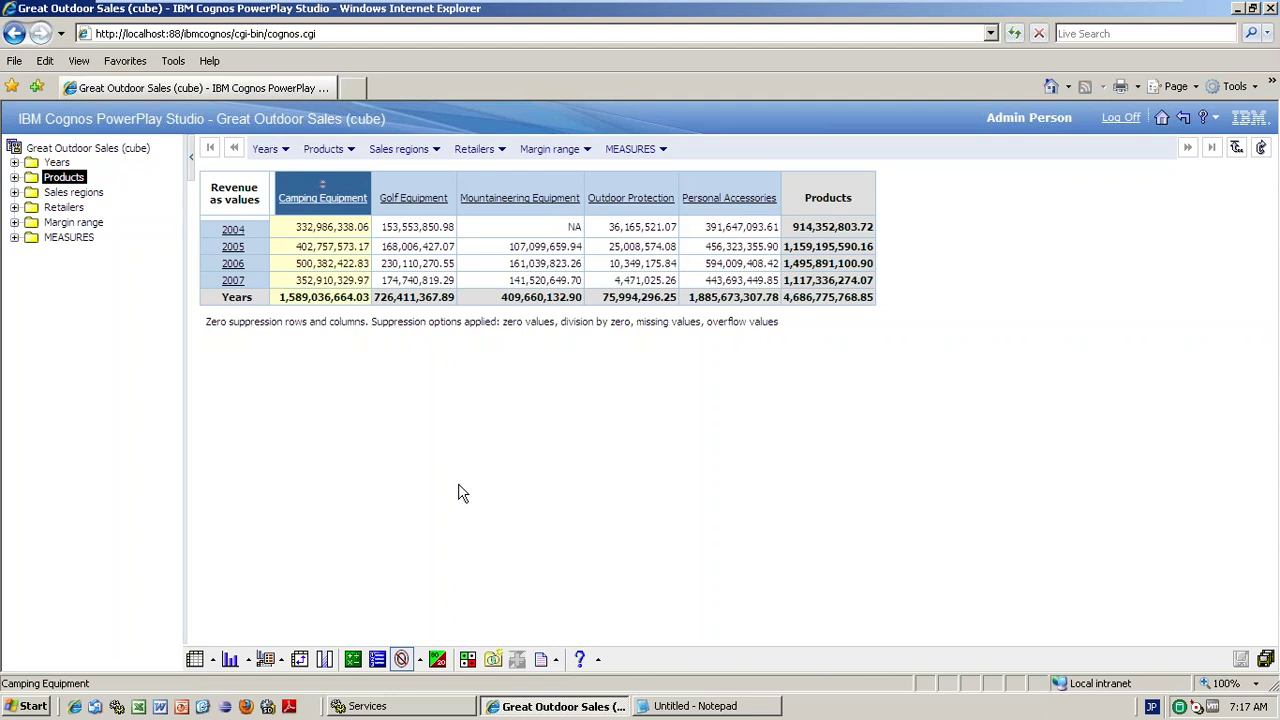
- Start a custom subset and add Cooking Gear and Irons to it
click(492, 662)
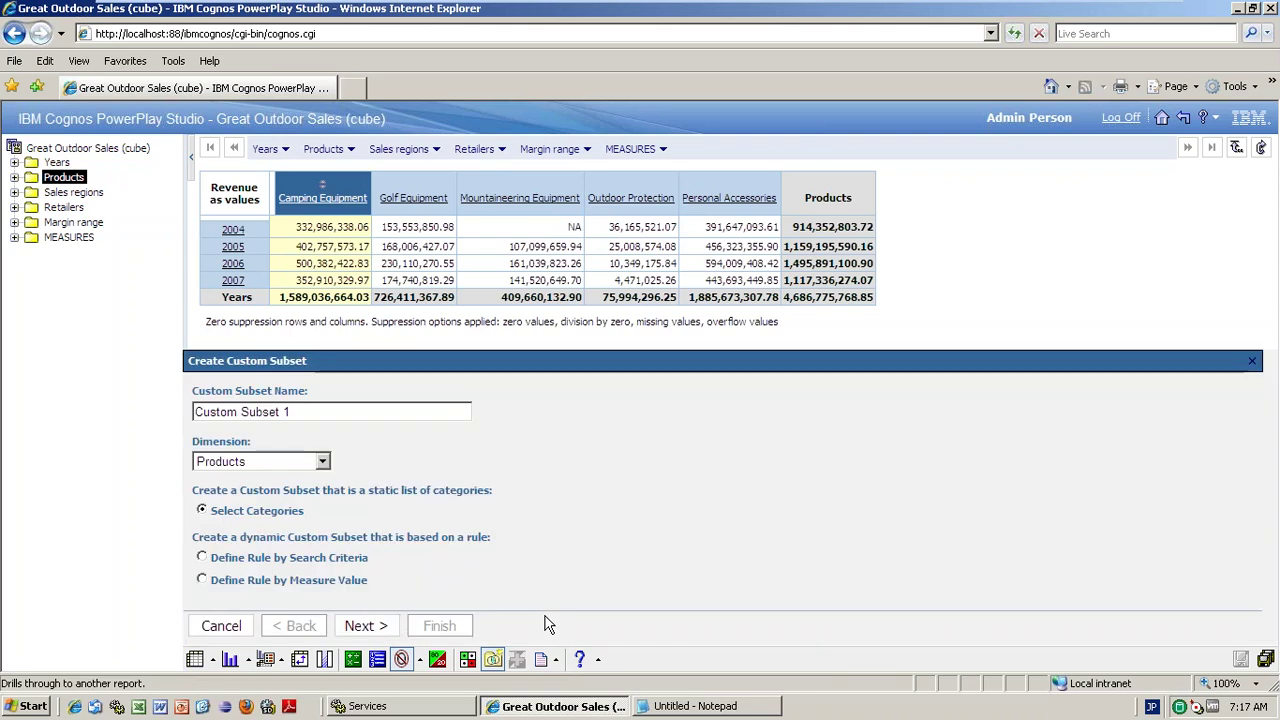
click(358, 626)
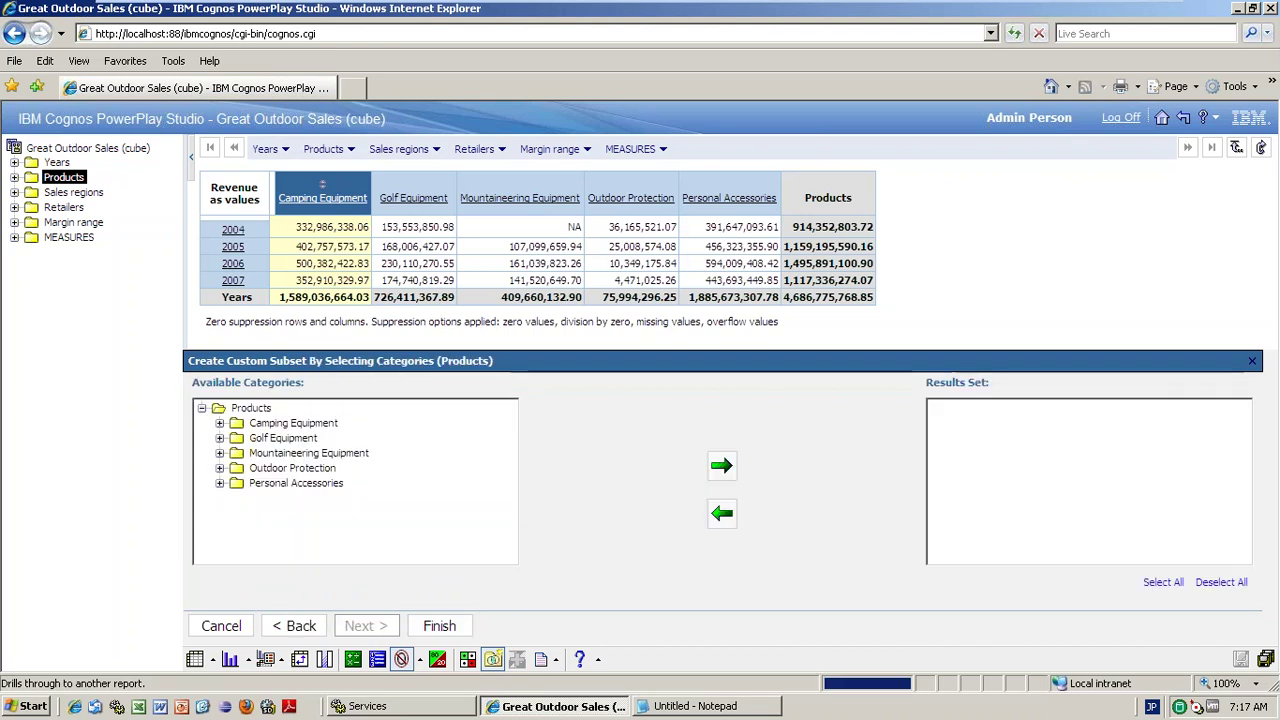
click(219, 423)
double_click(278, 438)
click(219, 513)
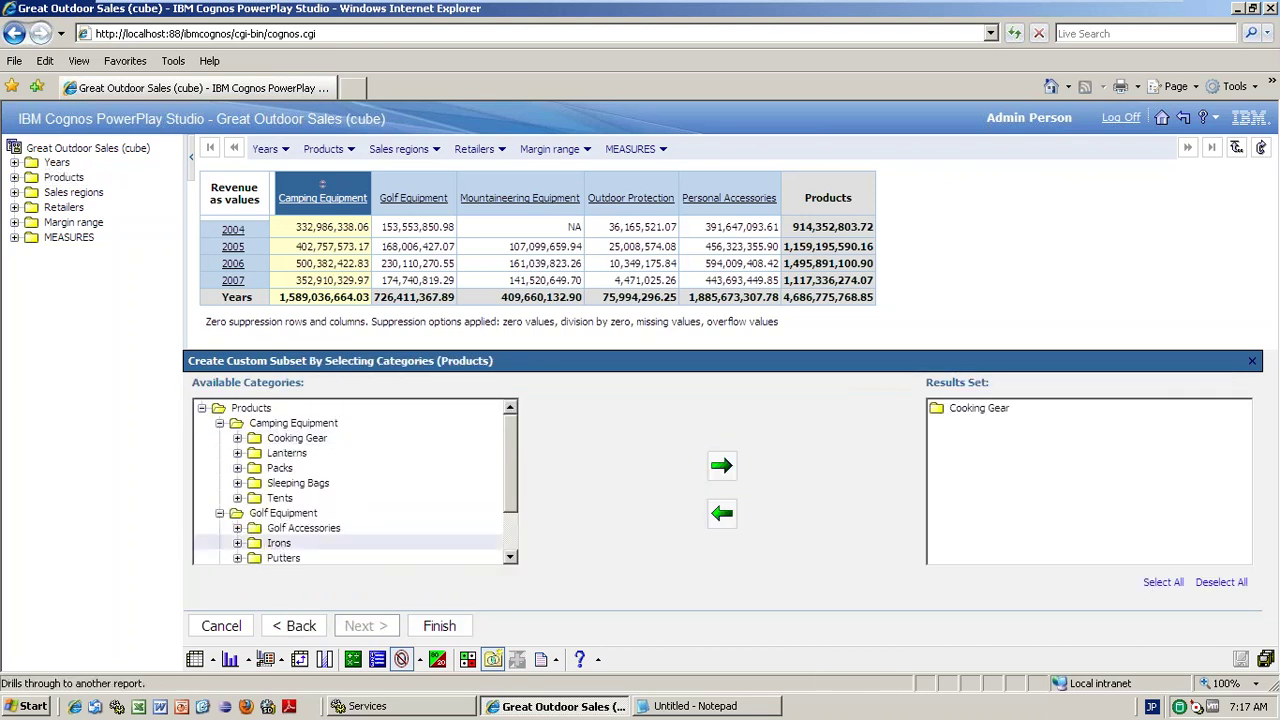
click(721, 465)
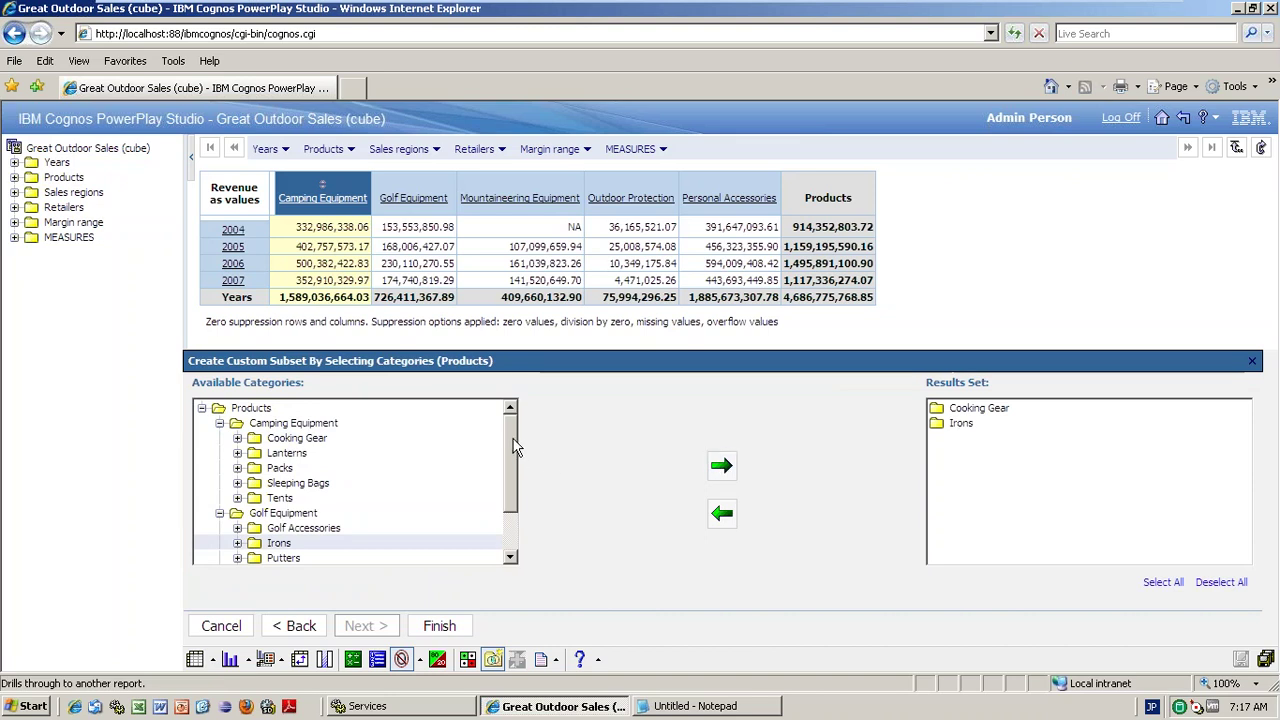
drag(513, 445, 524, 516)
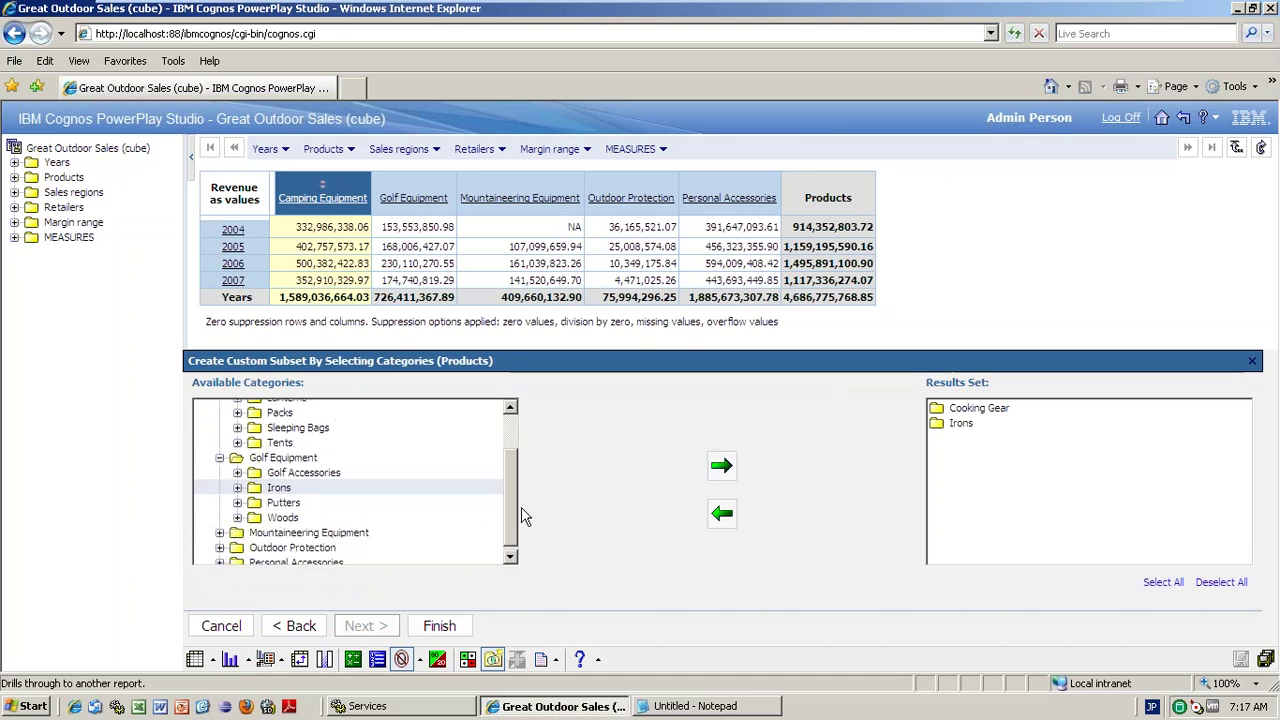
scroll(216, 522, down, 1)
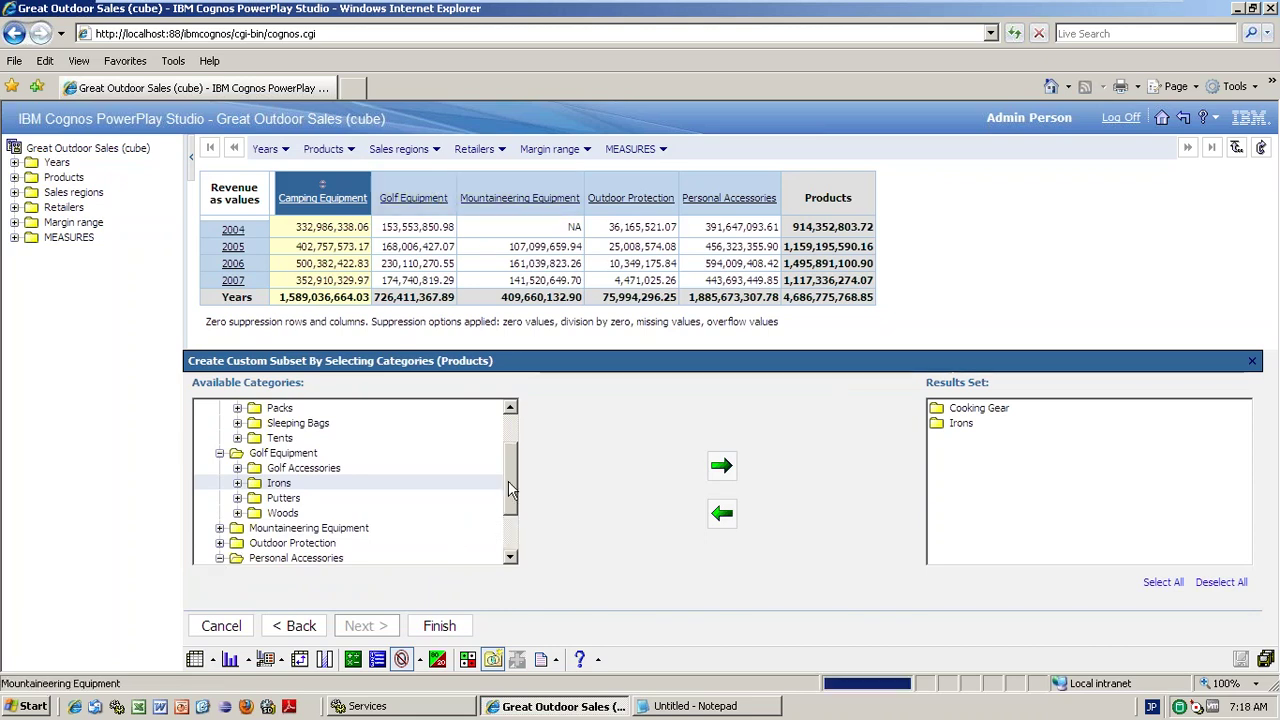
drag(510, 495, 511, 589)
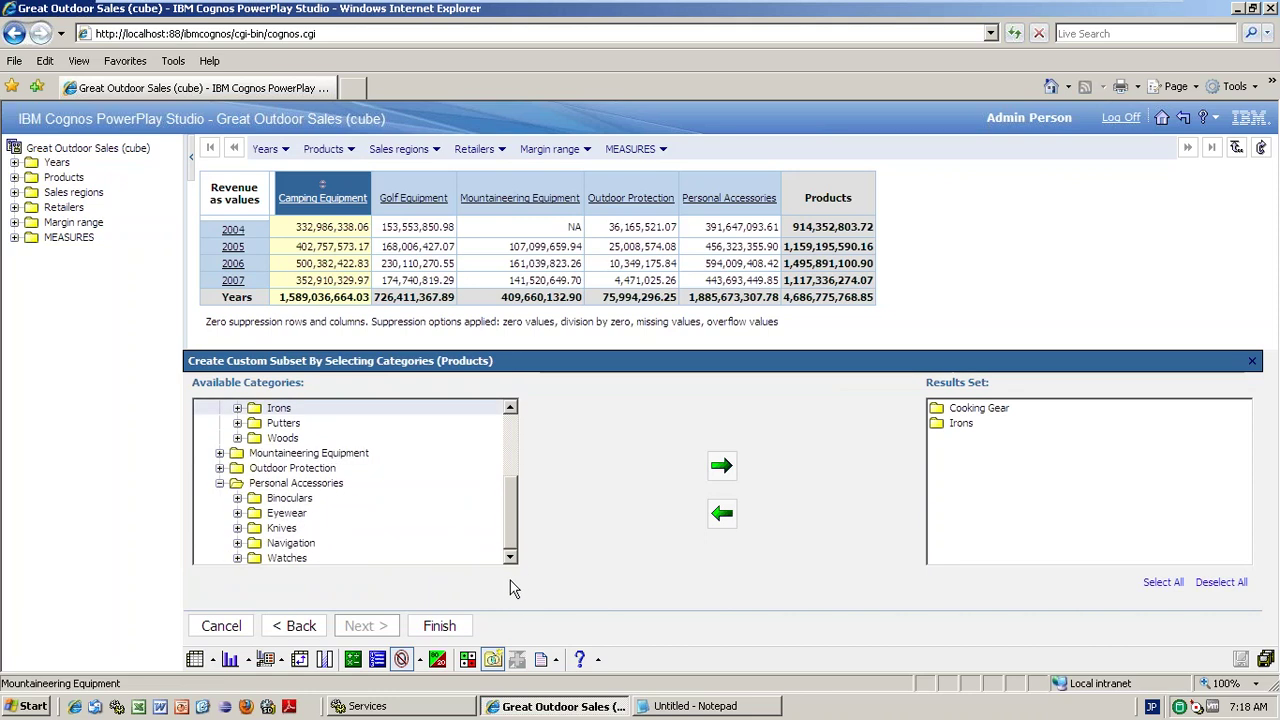
- Add Bella and Blue Steel Max Putter, then finish the subset
click(237, 513)
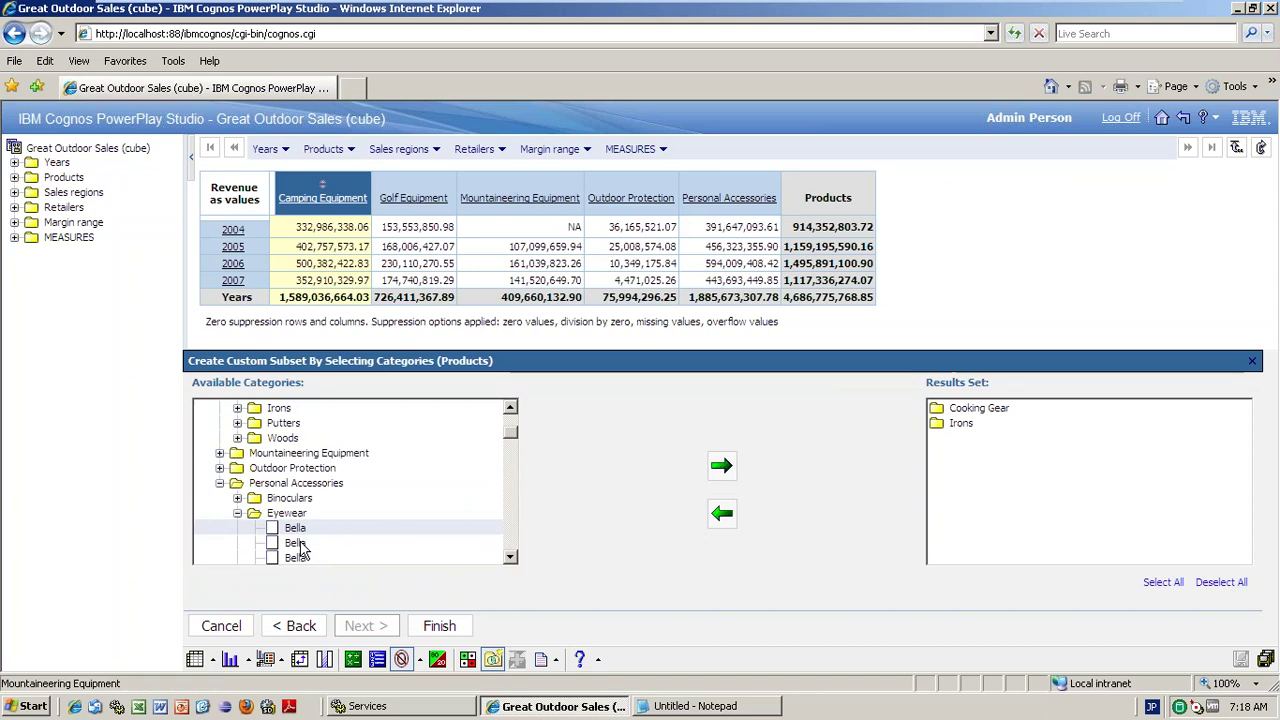
click(298, 545)
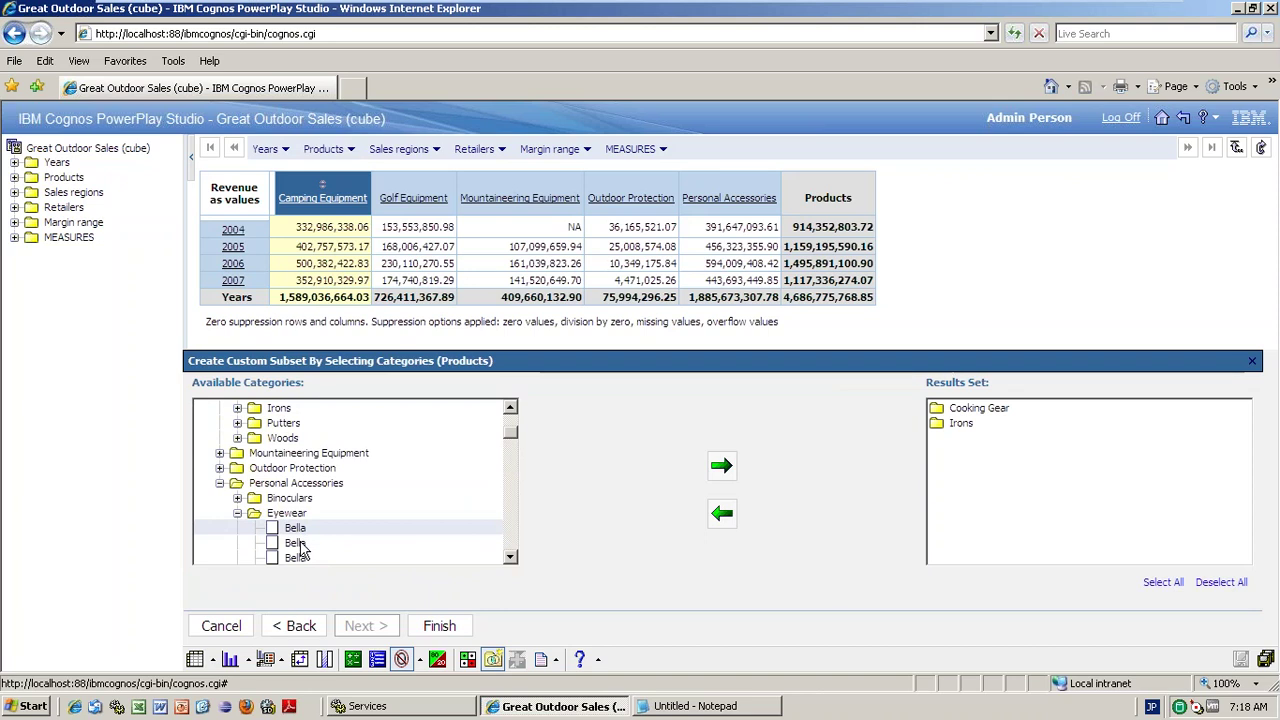
click(721, 468)
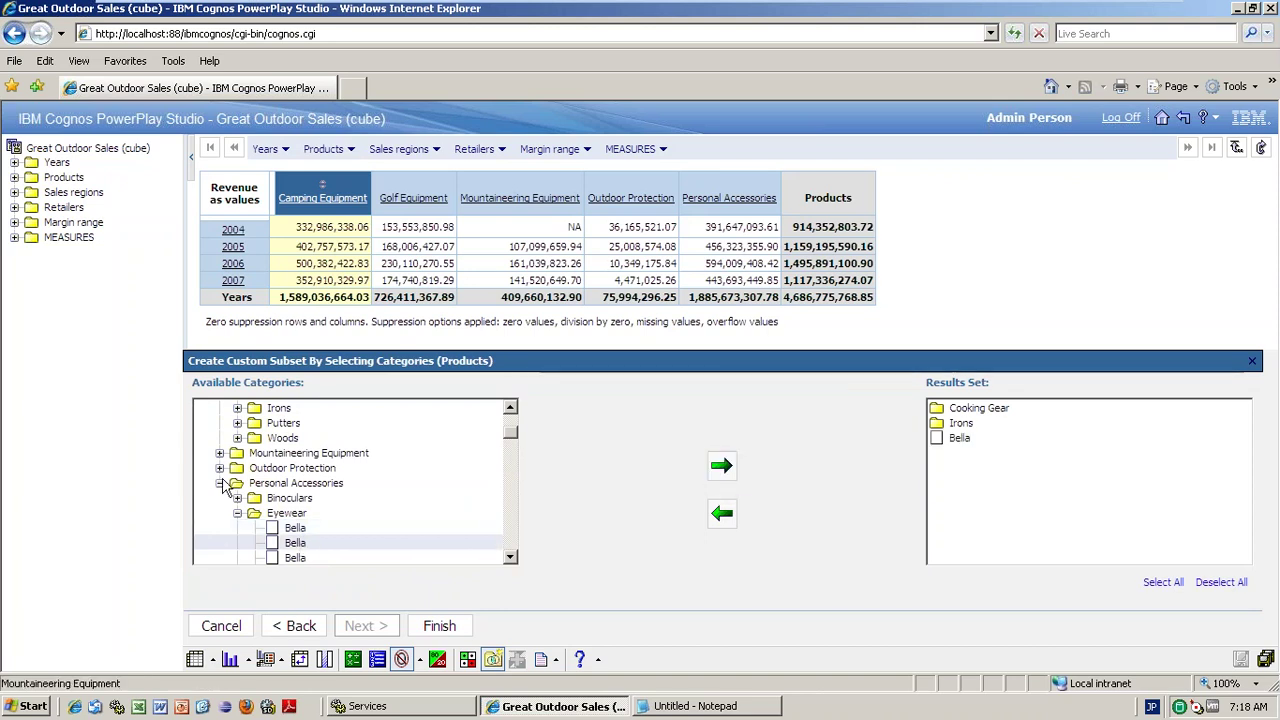
click(224, 483)
click(237, 497)
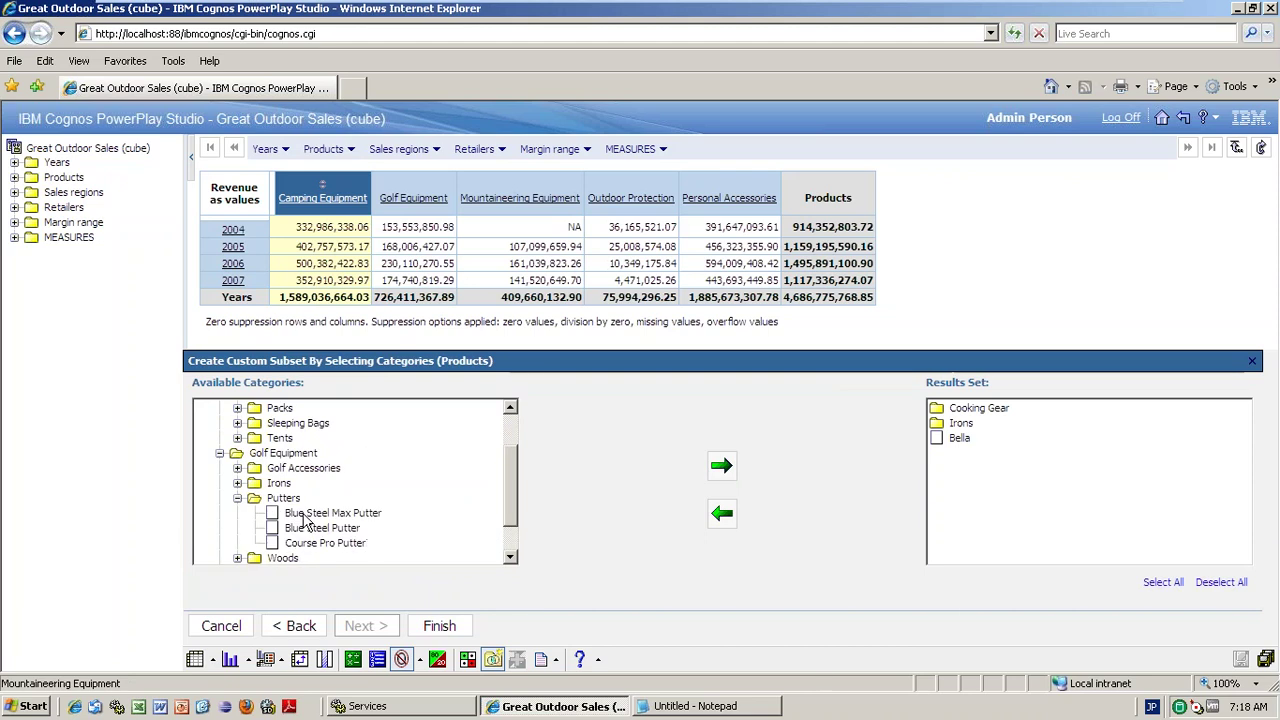
click(310, 514)
click(720, 470)
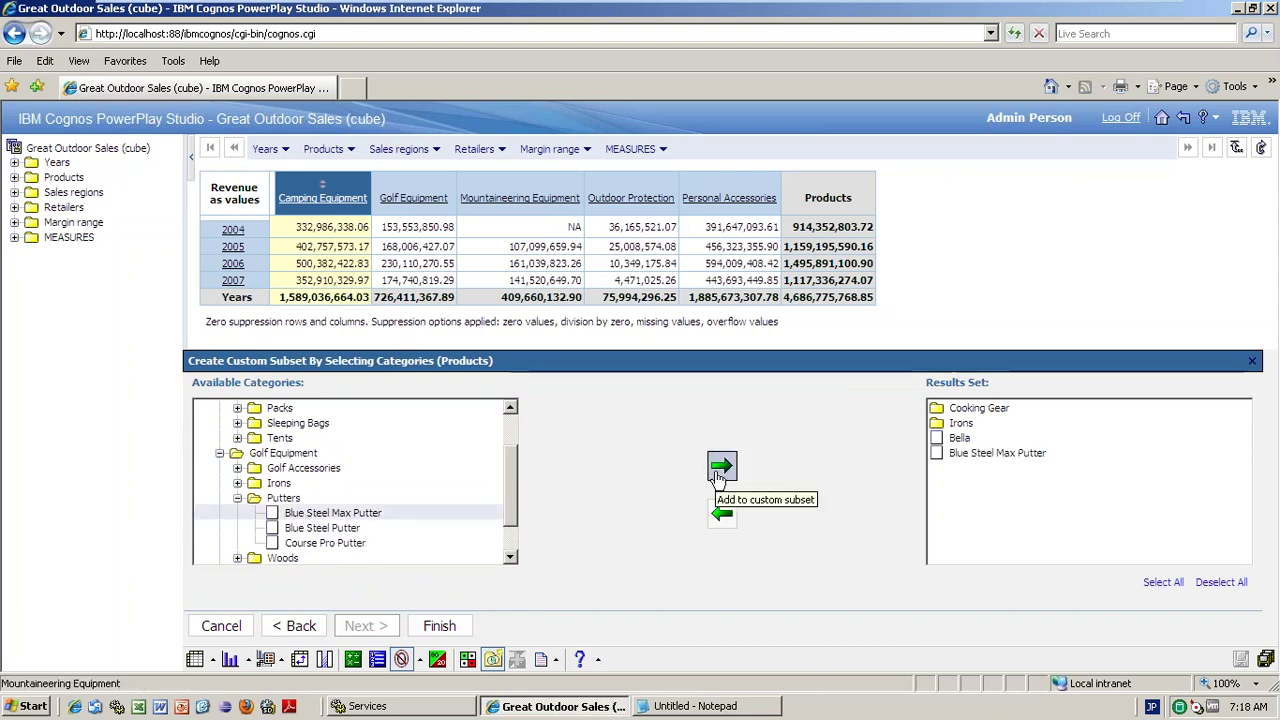
click(440, 625)
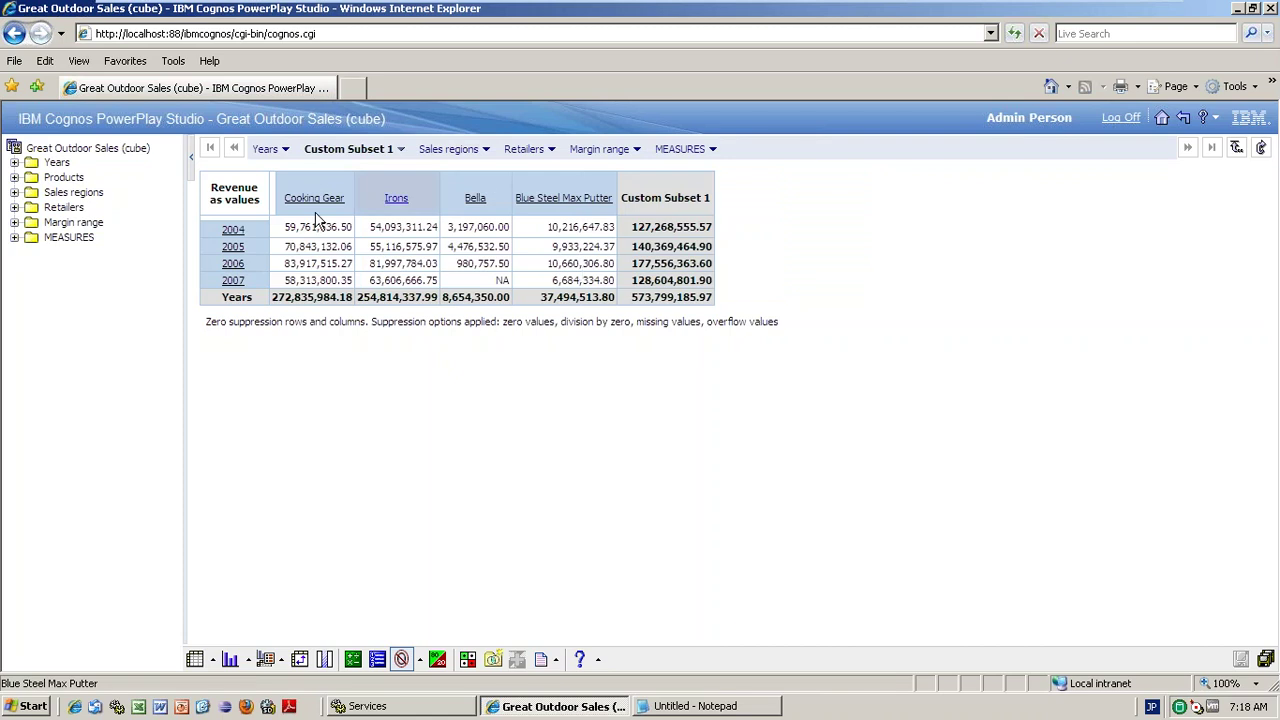
- Drill into Cooking Gear's products, then go back up to the five Products lines
click(328, 201)
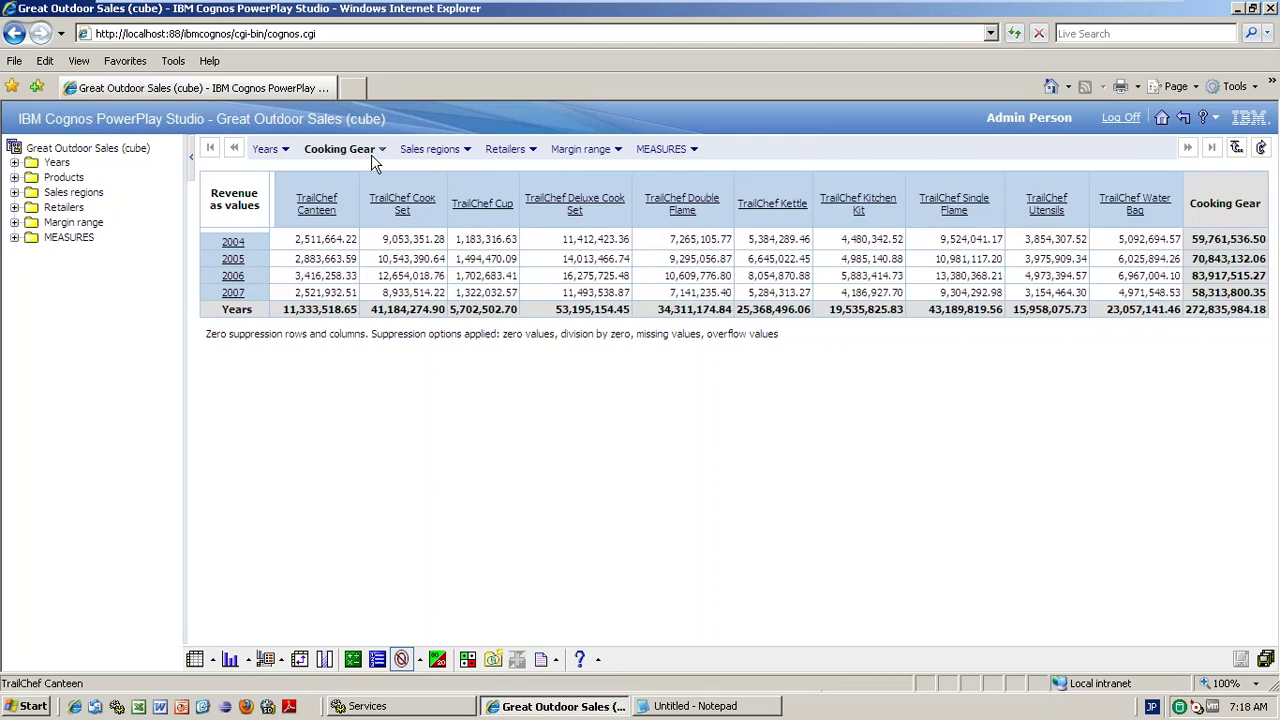
click(371, 152)
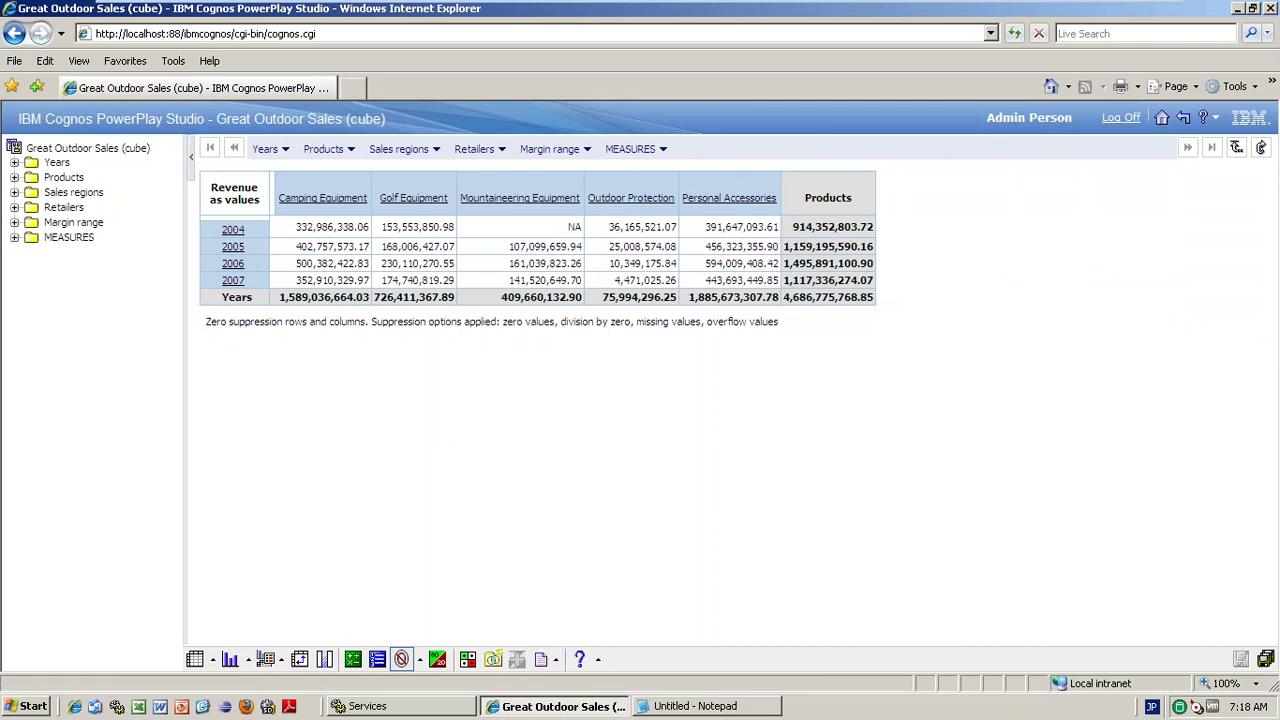
click(494, 661)
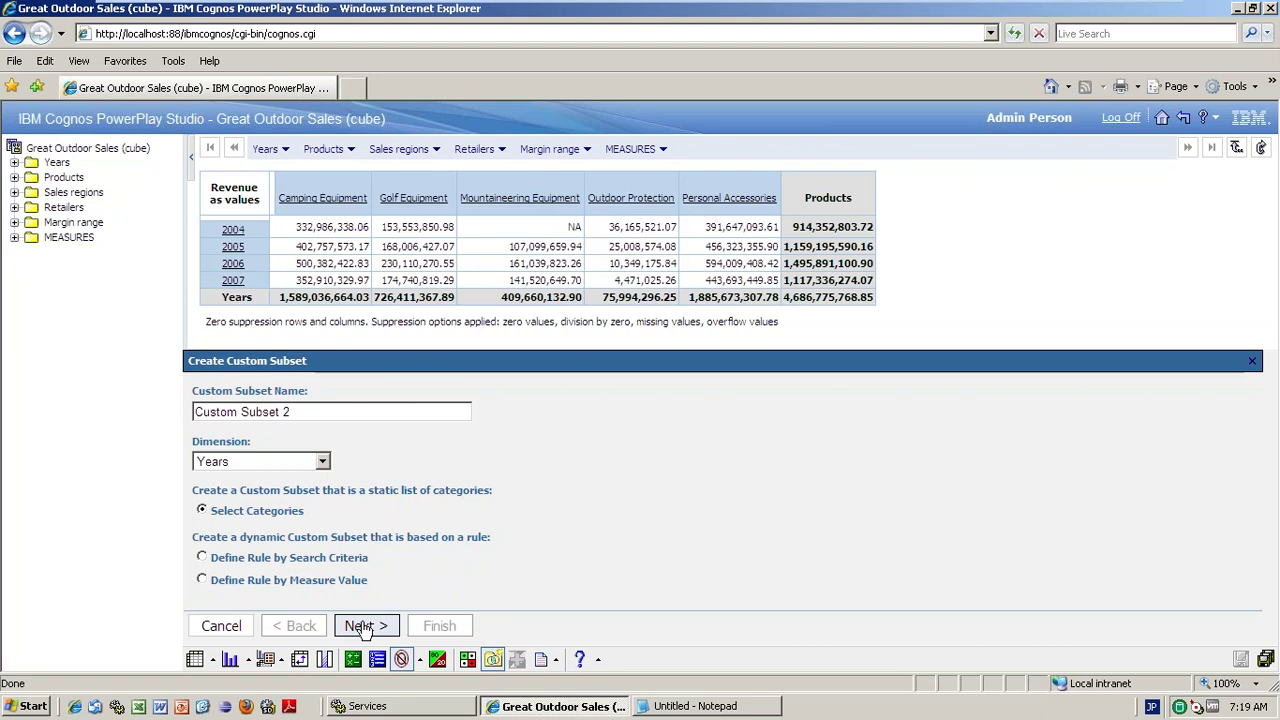
- Add 2004/Mar to the Years custom subset
click(362, 627)
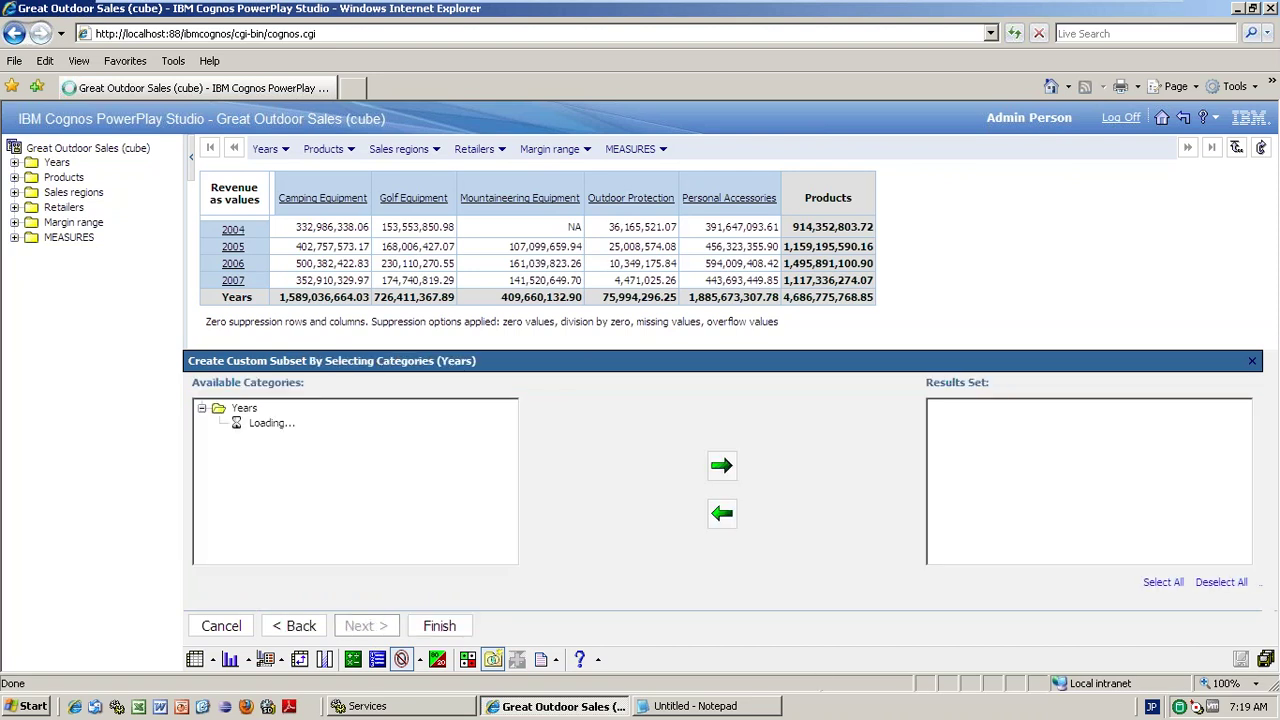
click(228, 425)
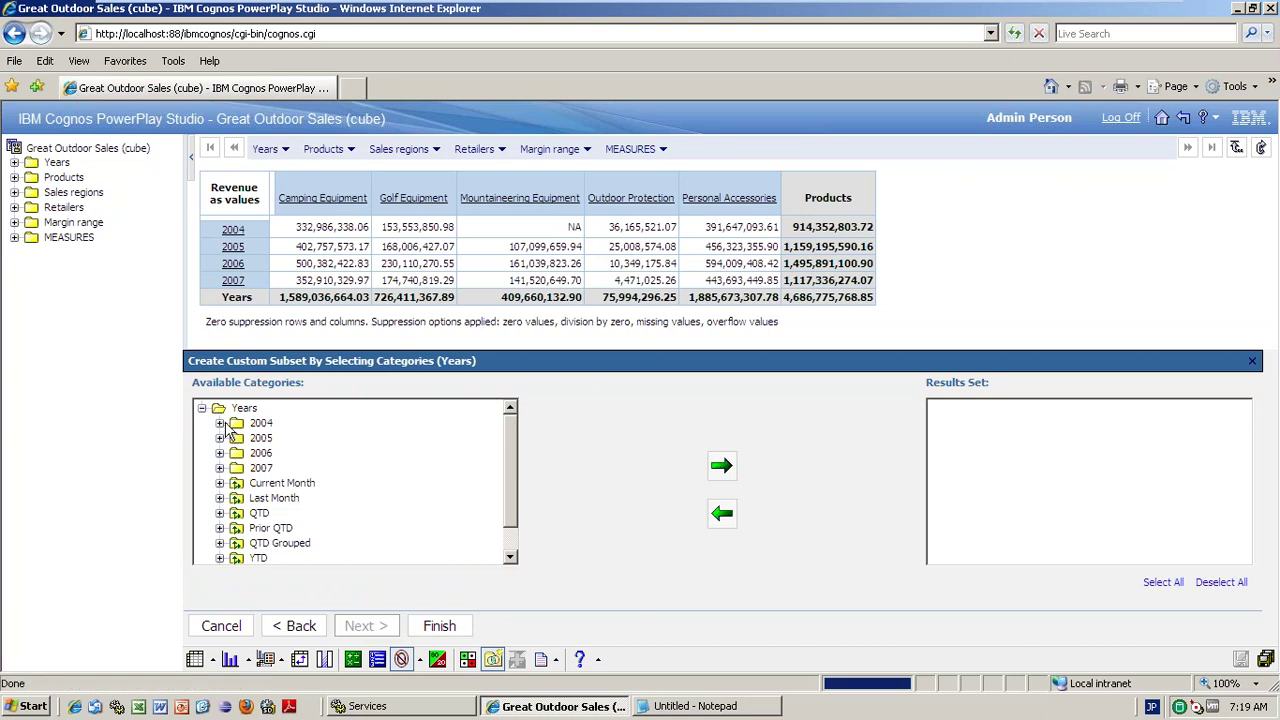
click(222, 424)
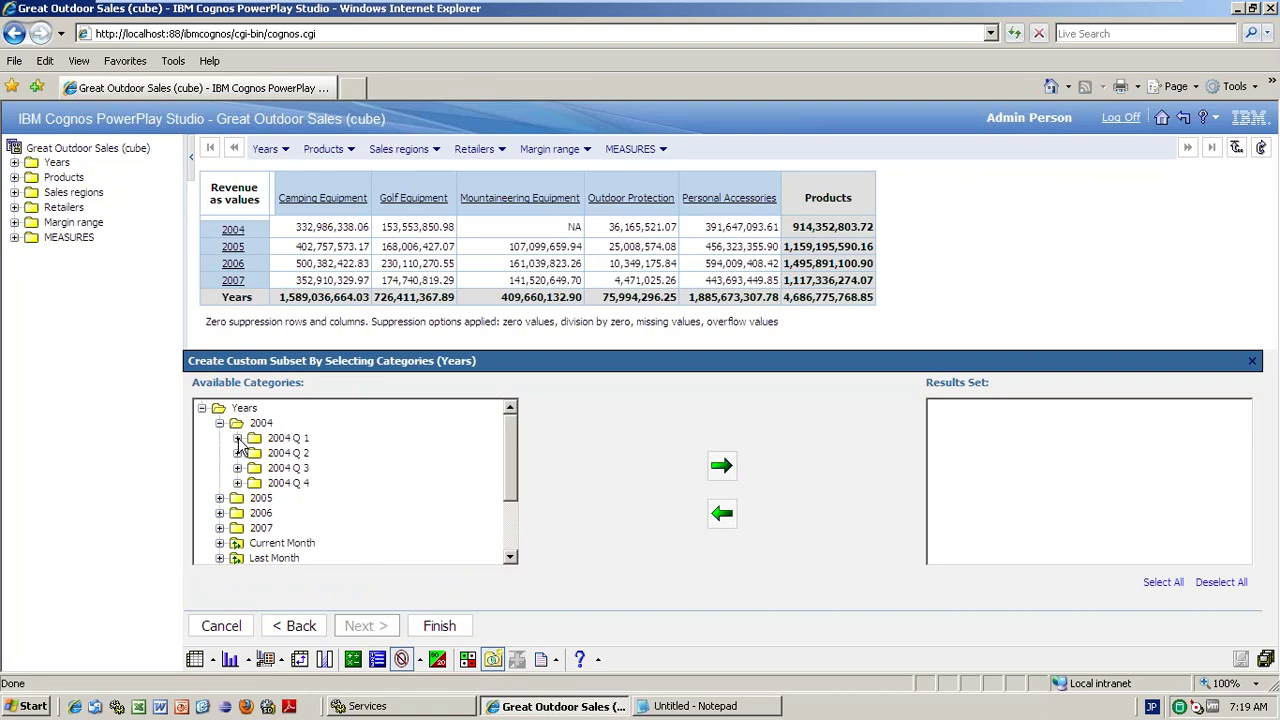
click(238, 439)
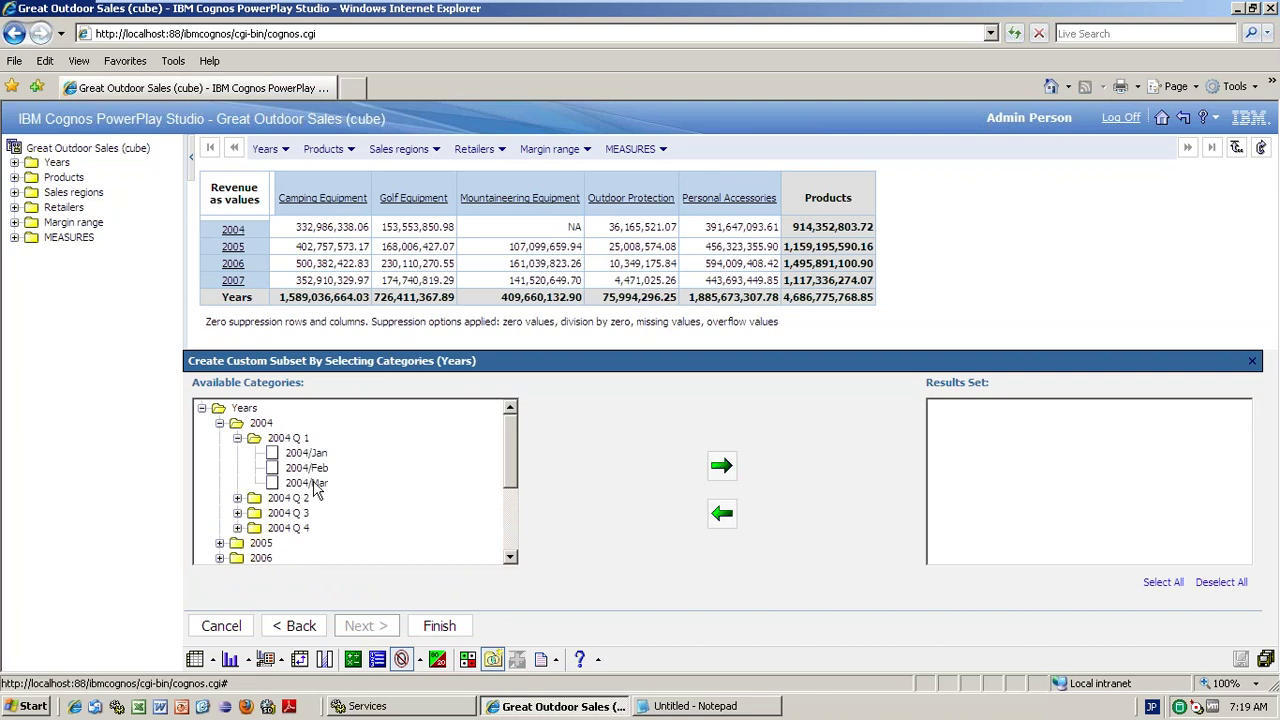
click(306, 483)
click(721, 465)
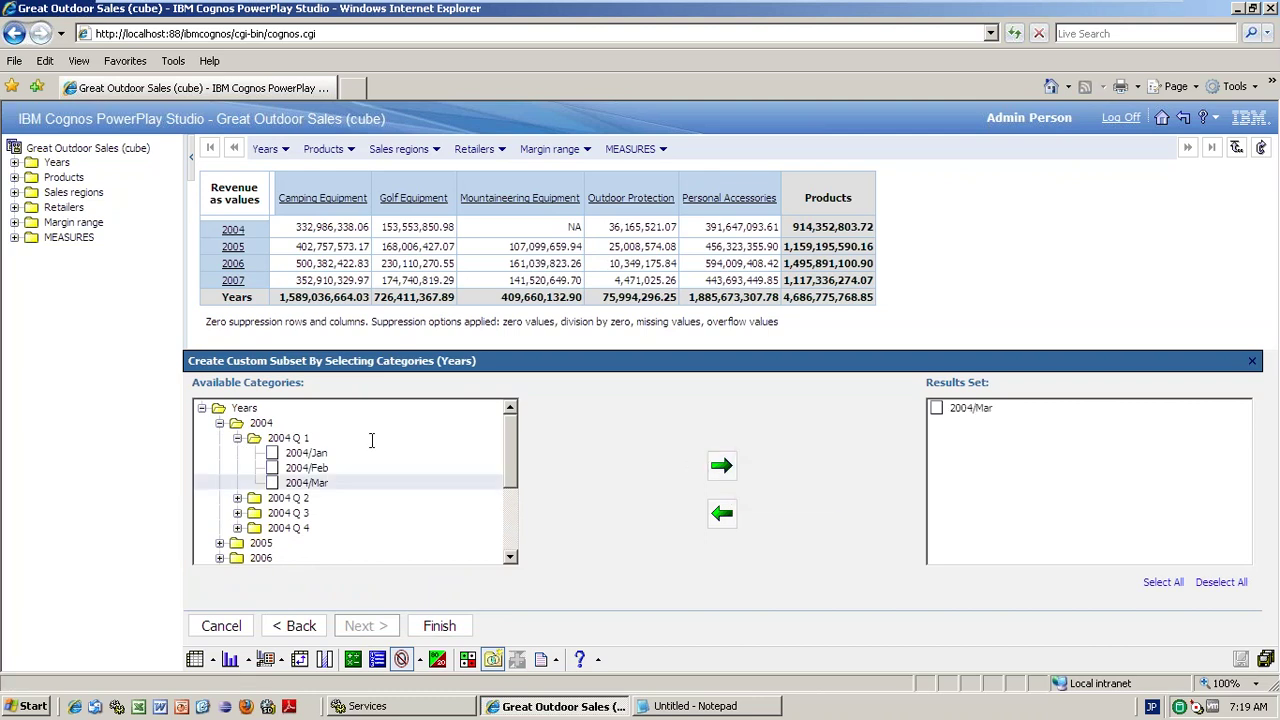
click(238, 440)
click(238, 453)
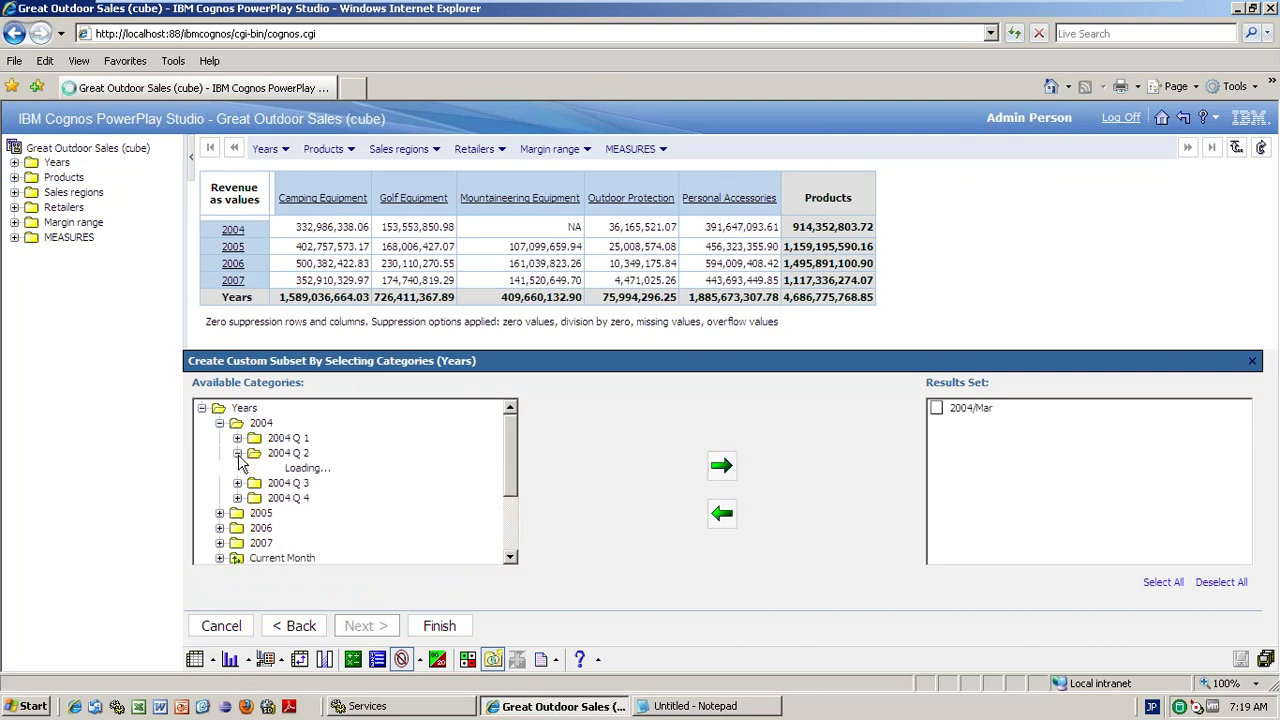
click(238, 453)
click(220, 424)
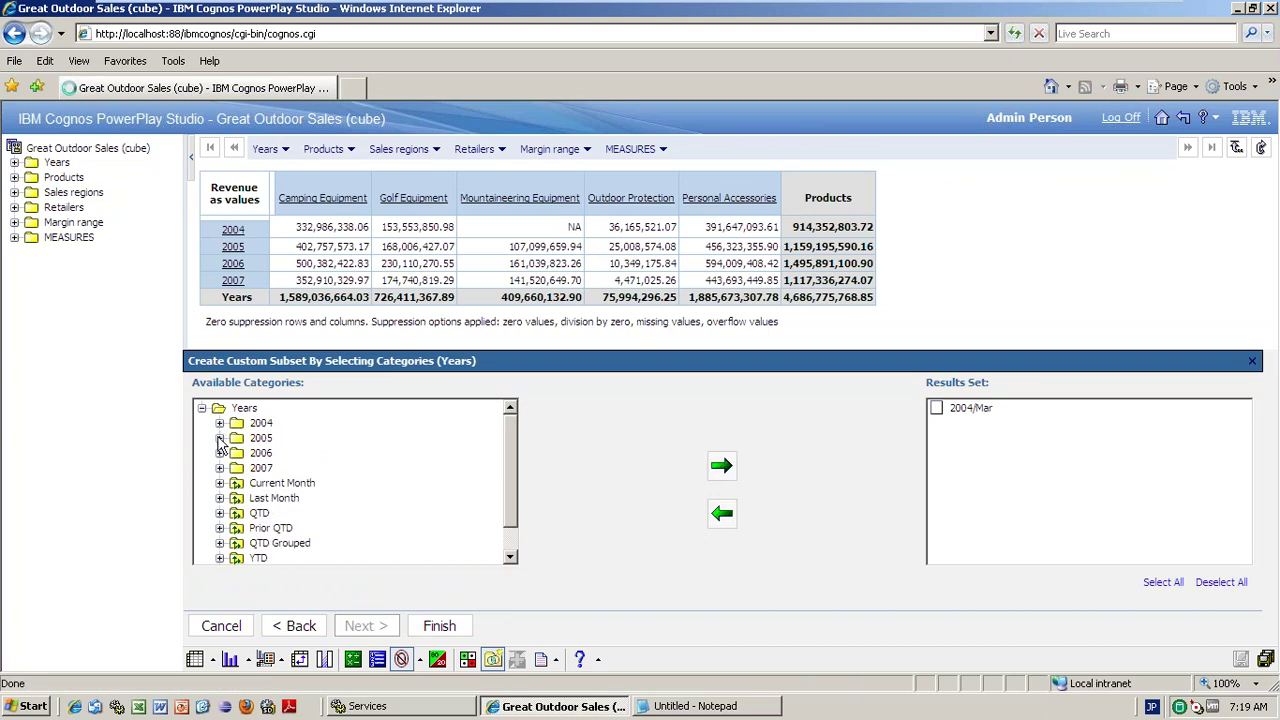
- Add 2005/Mar and 2006/Mar to the custom subset
click(220, 439)
click(238, 453)
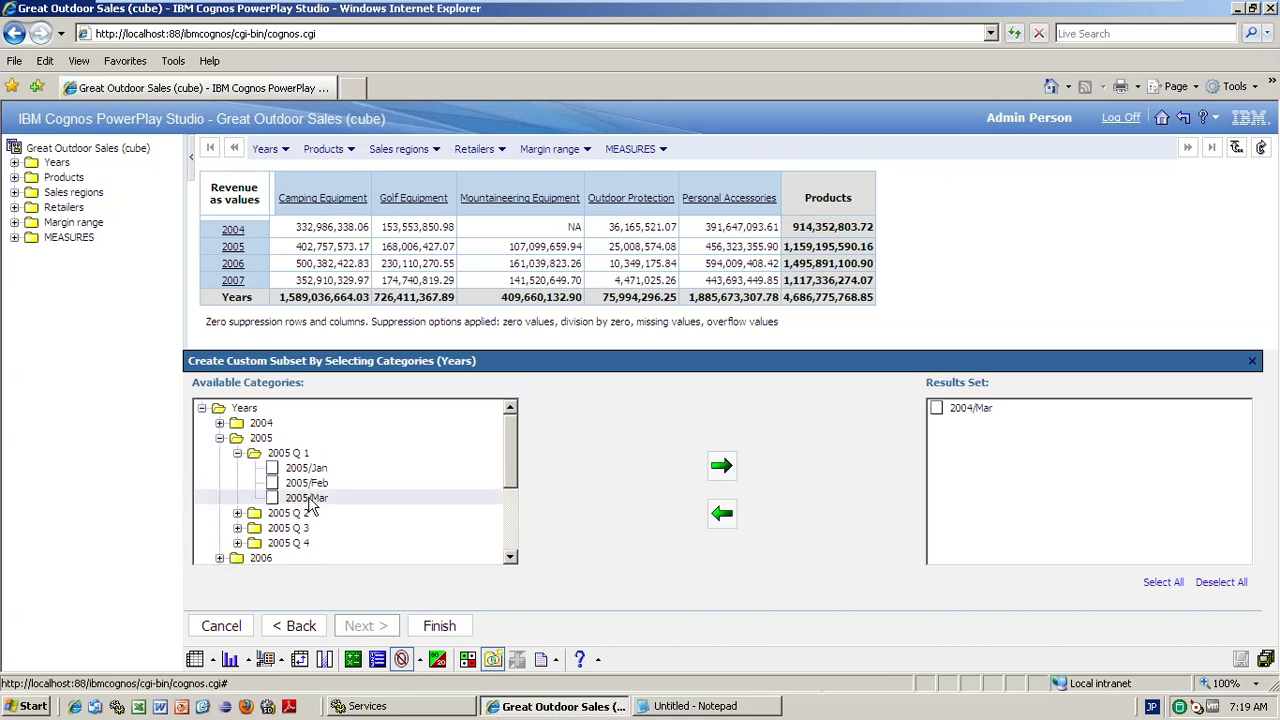
click(718, 468)
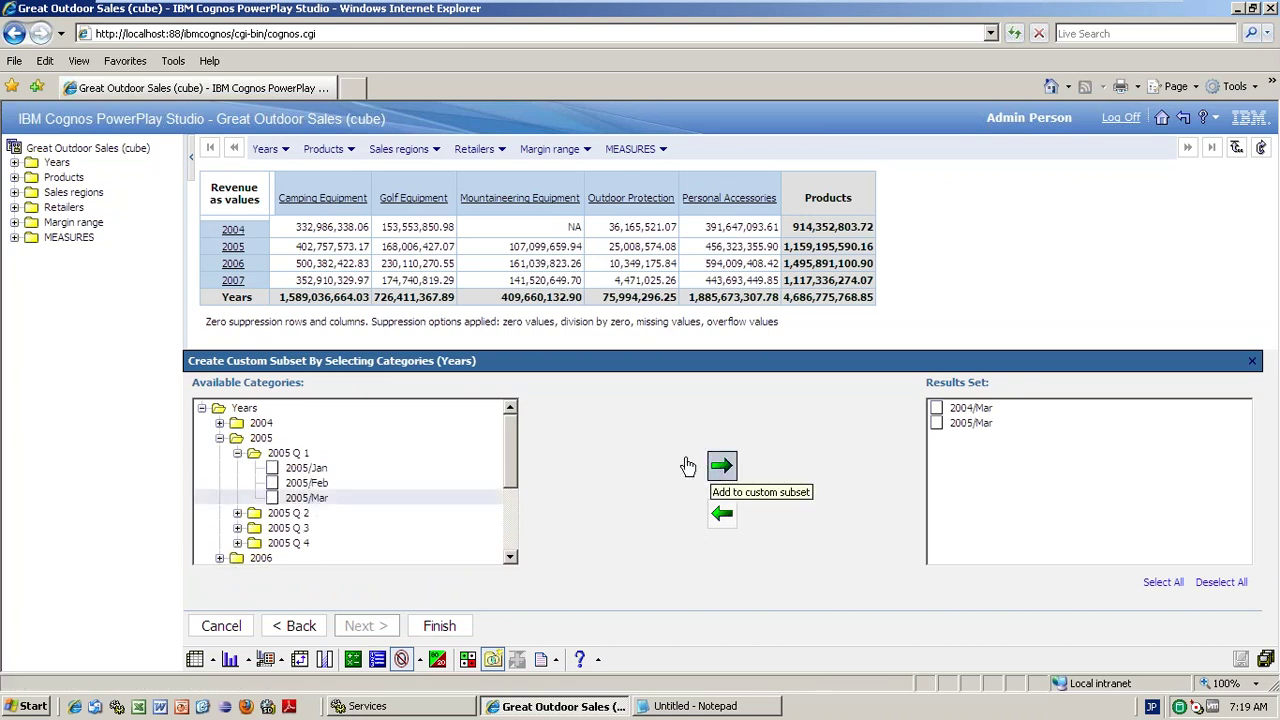
click(220, 439)
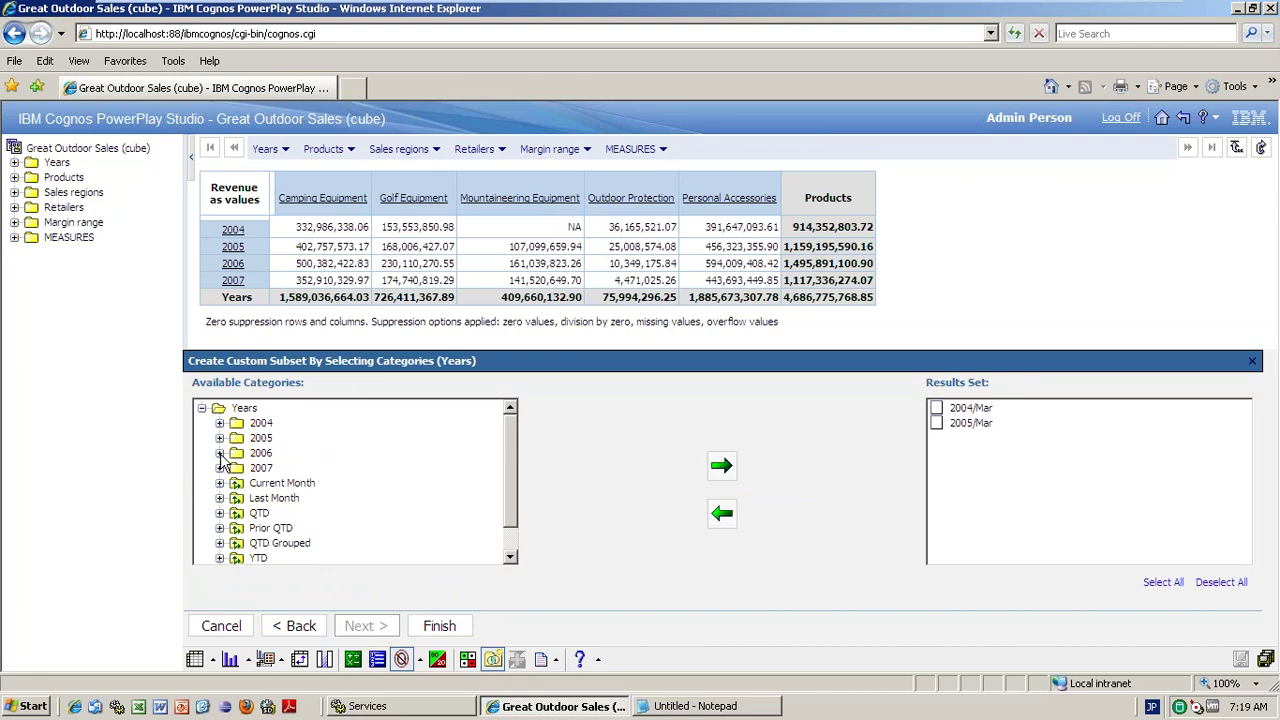
click(220, 453)
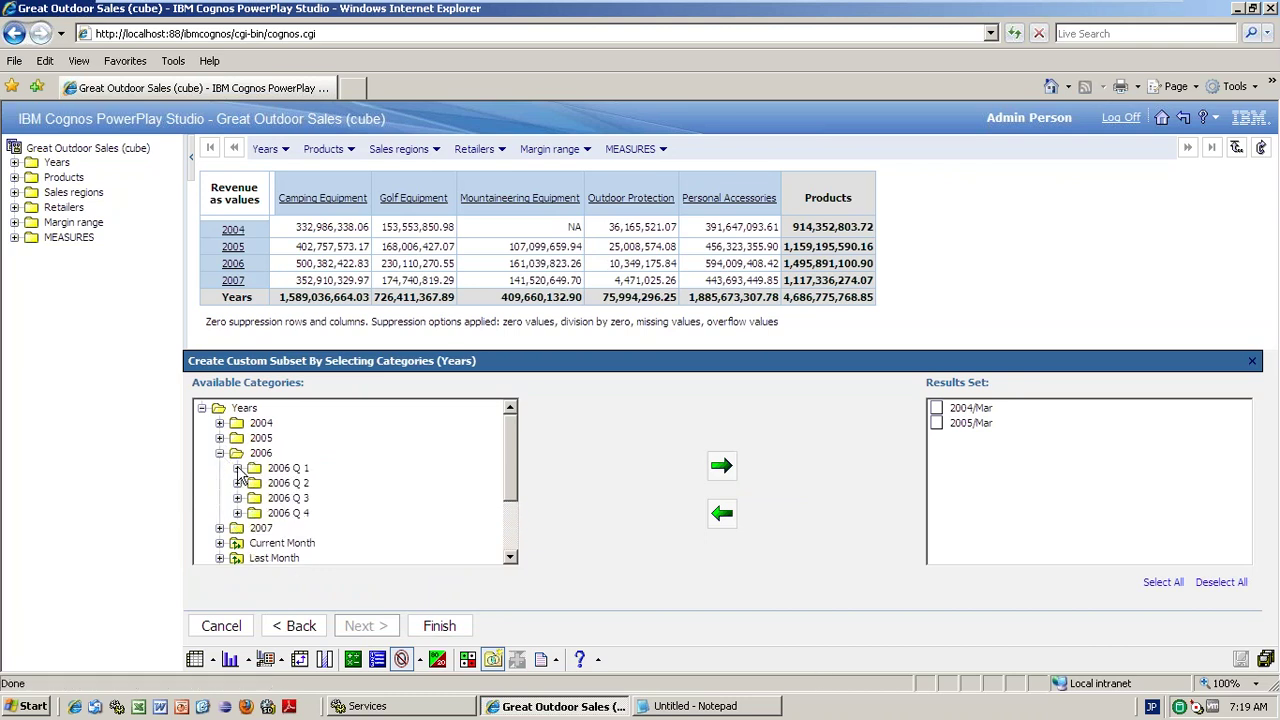
click(254, 470)
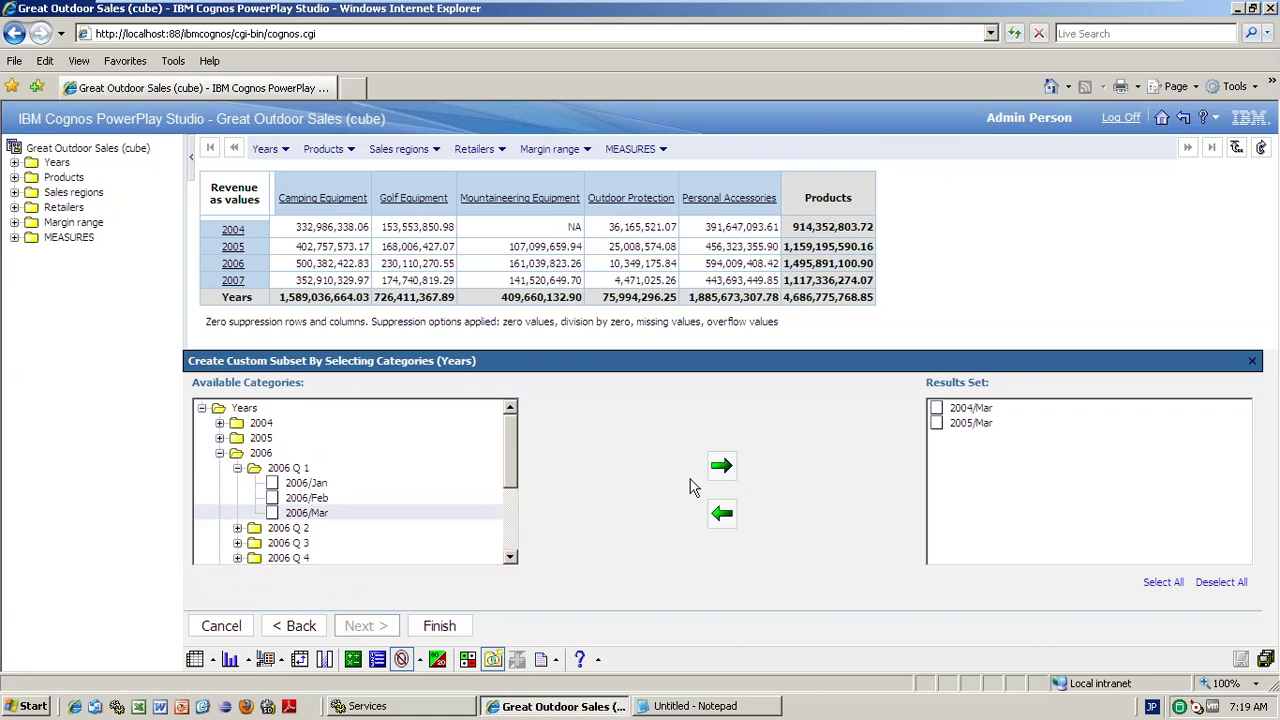
click(721, 465)
click(219, 454)
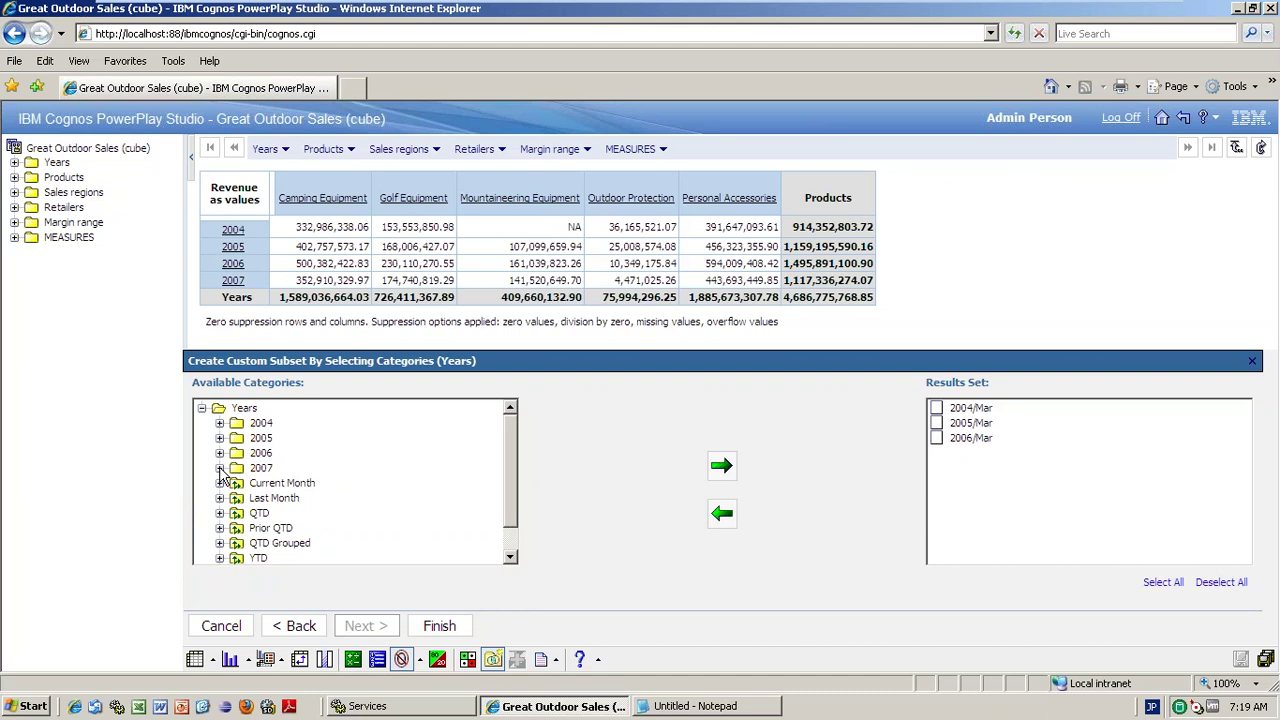
- Add 2007/Mar and finish the custom subset
click(220, 469)
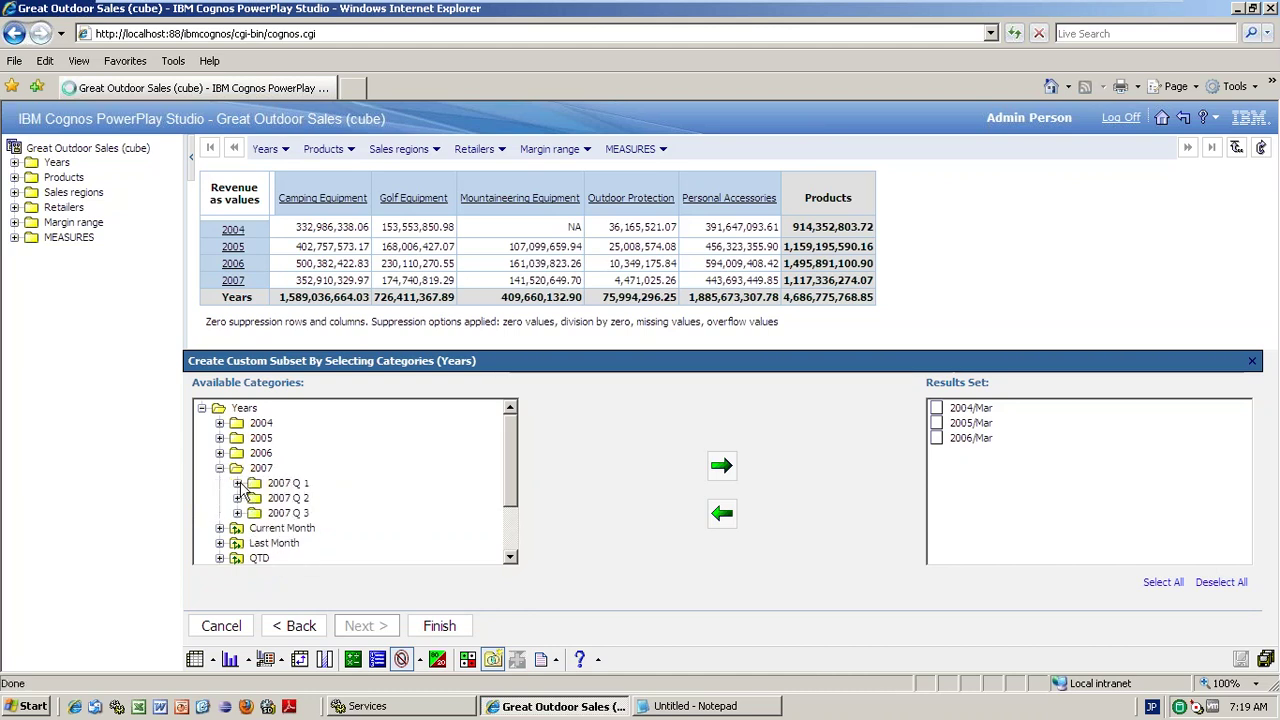
click(237, 483)
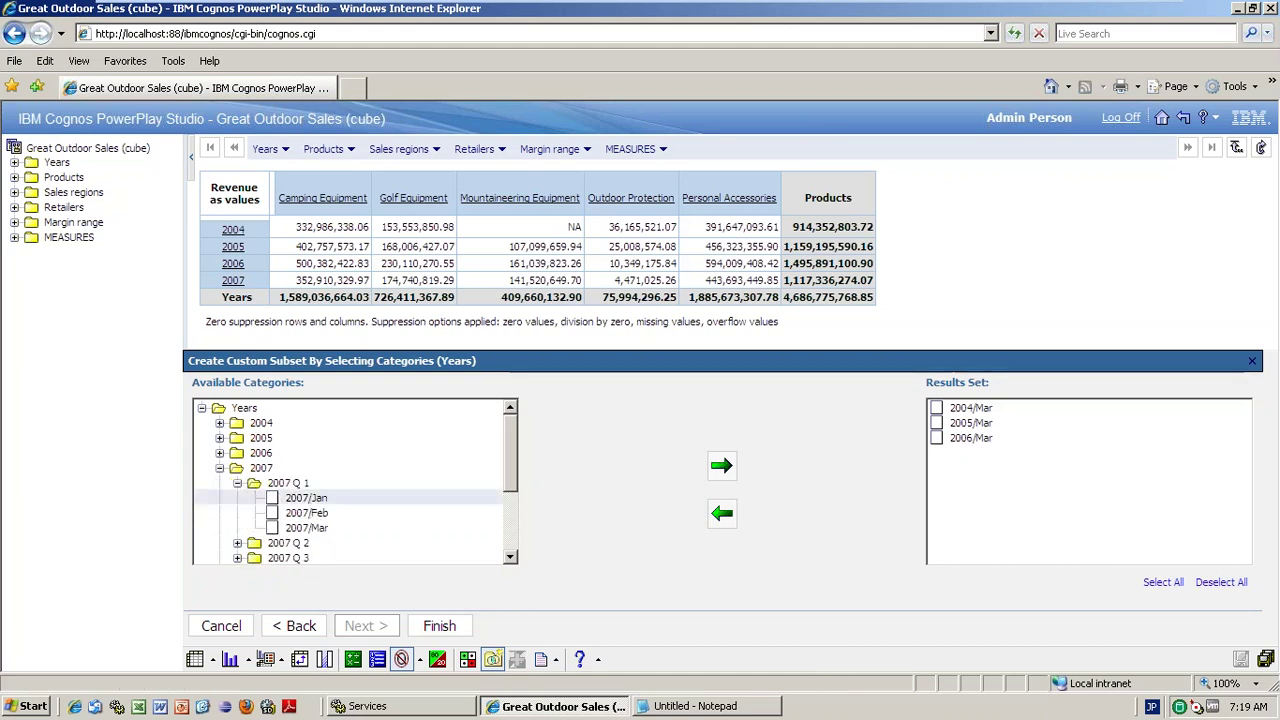
click(322, 528)
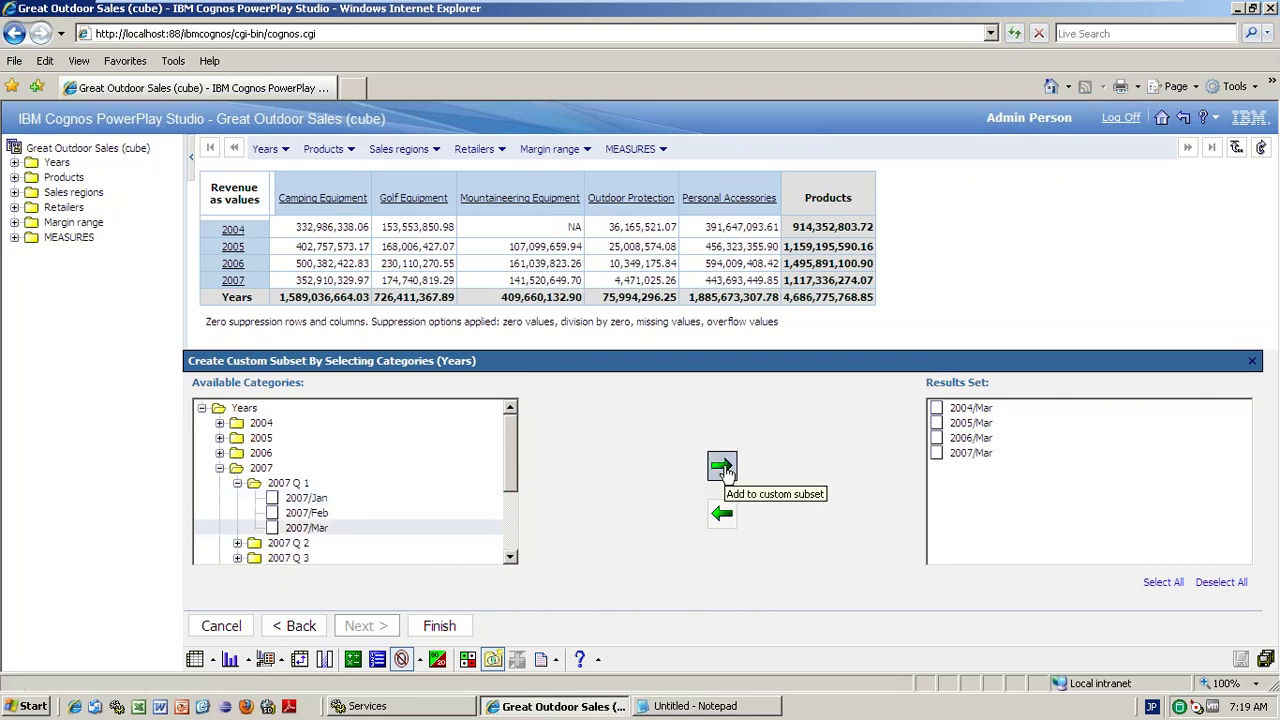
click(721, 465)
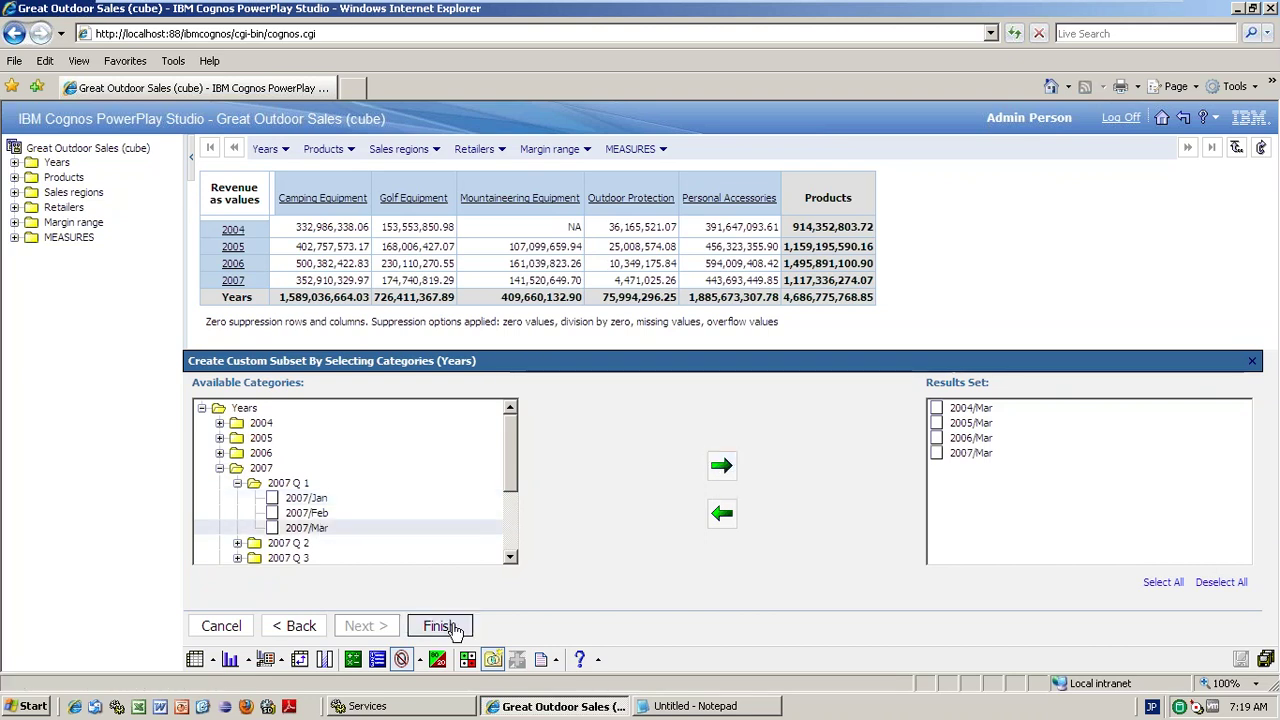
click(441, 626)
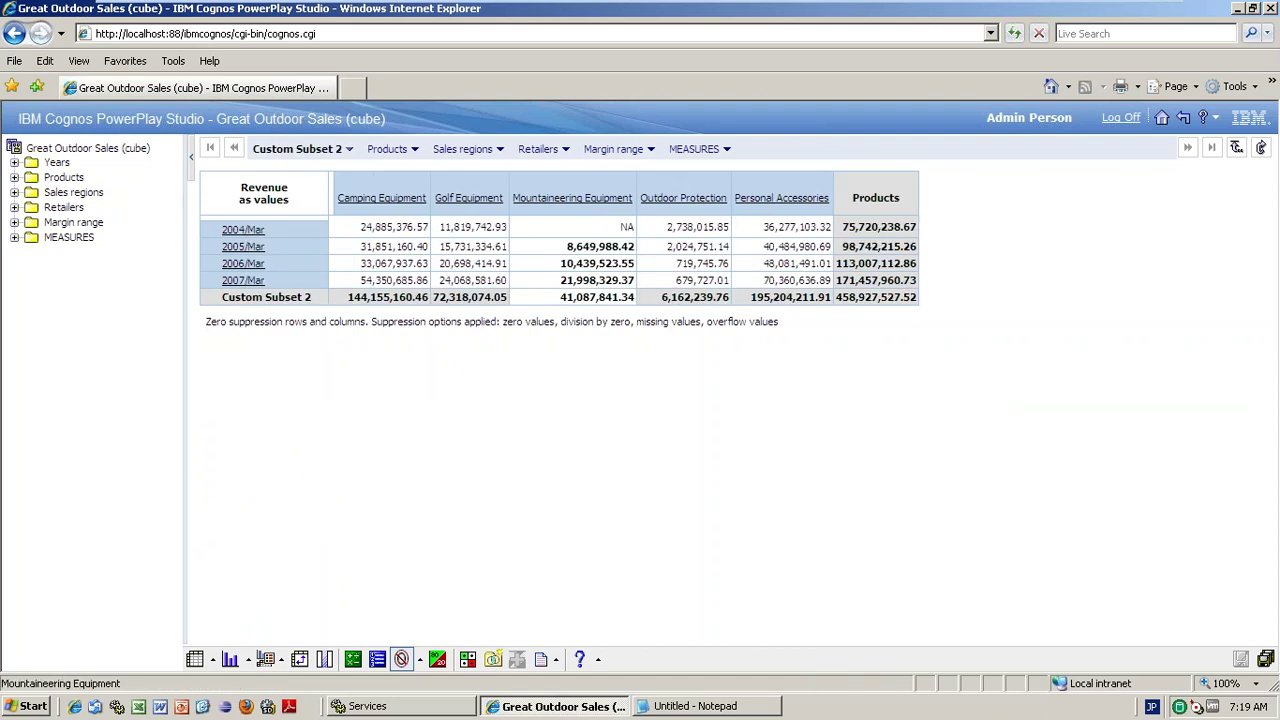
- Show Custom Subset 1 (Cooking Gear, Irons, Bella, Blue Steel Max Putter) as the crosstab columns
click(350, 150)
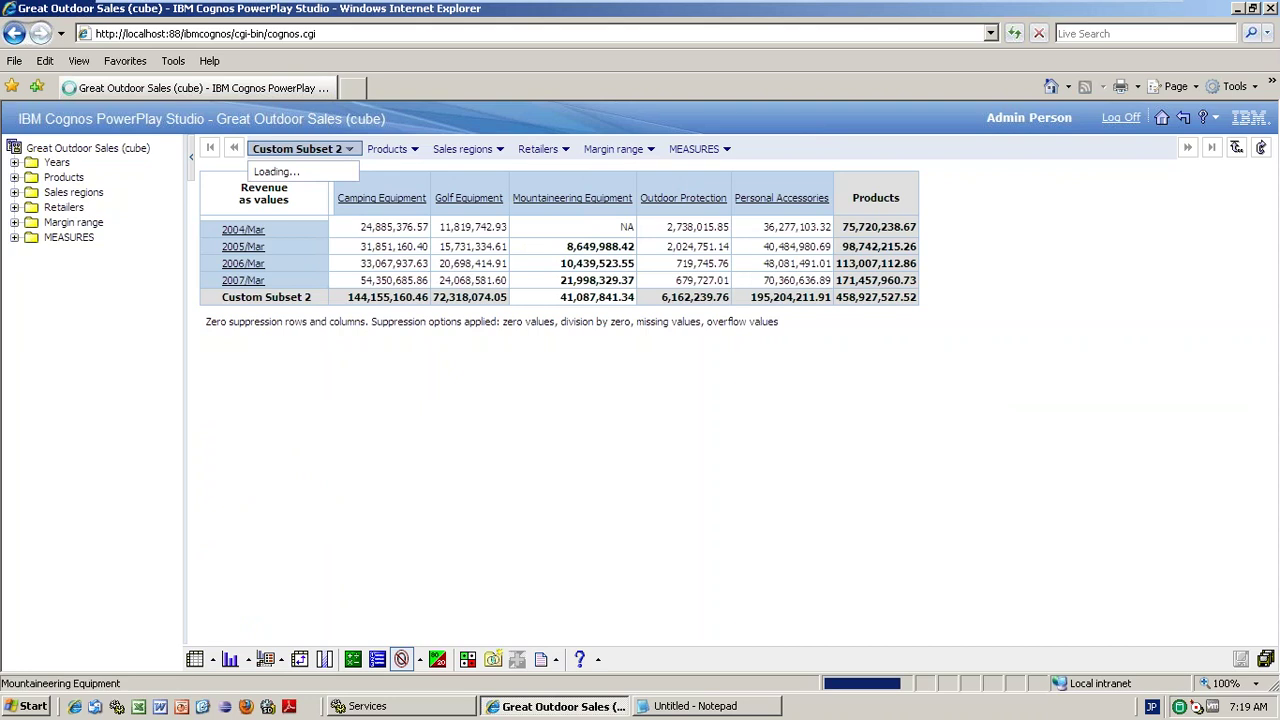
scroll(366, 212, down, 5)
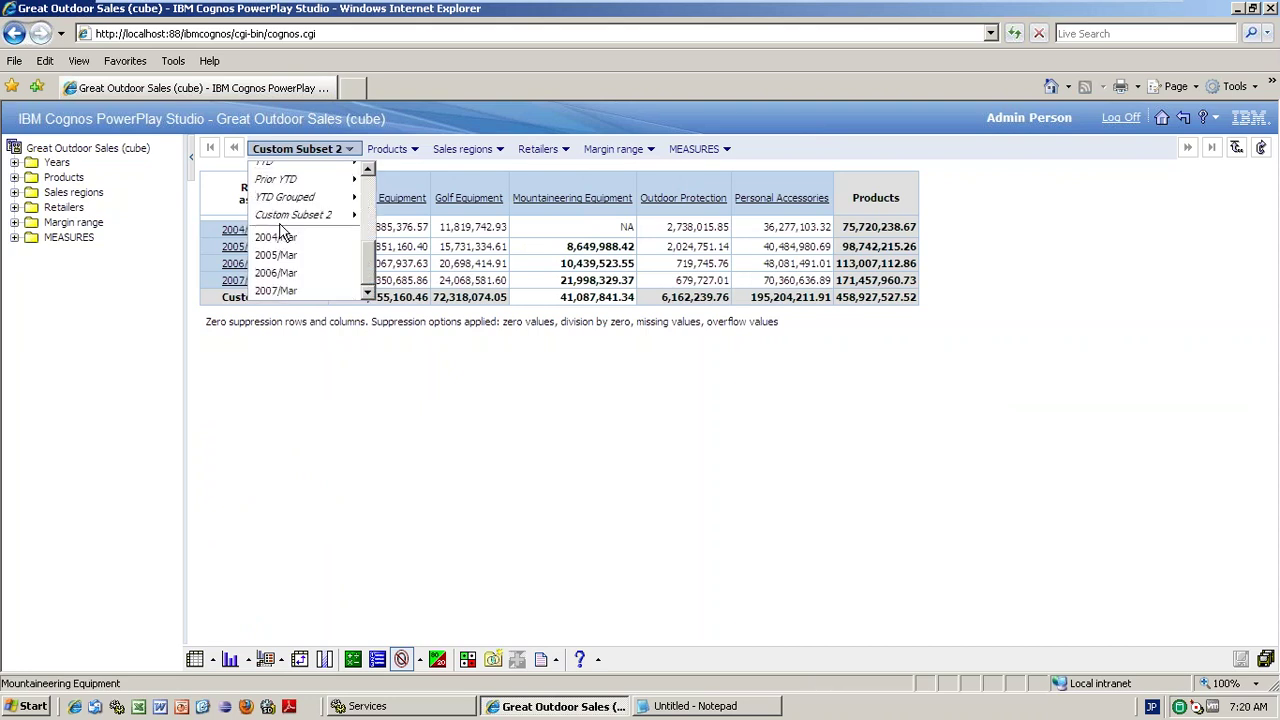
click(330, 214)
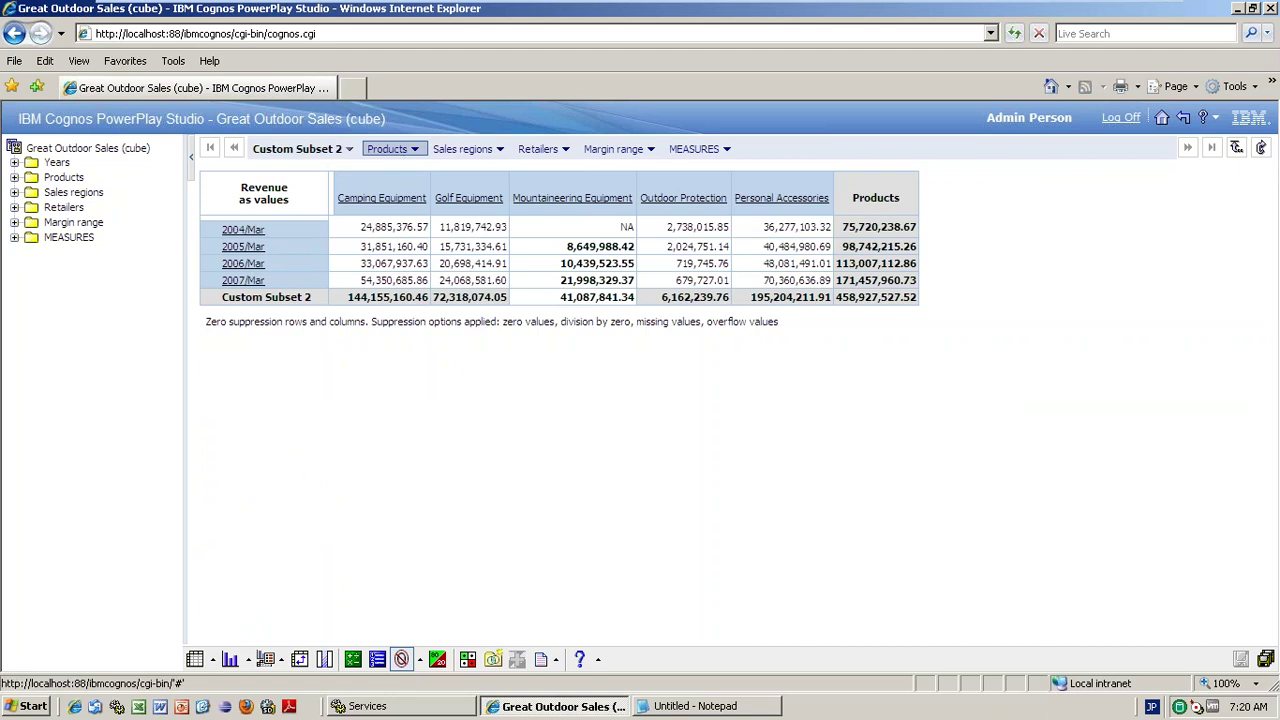
click(413, 151)
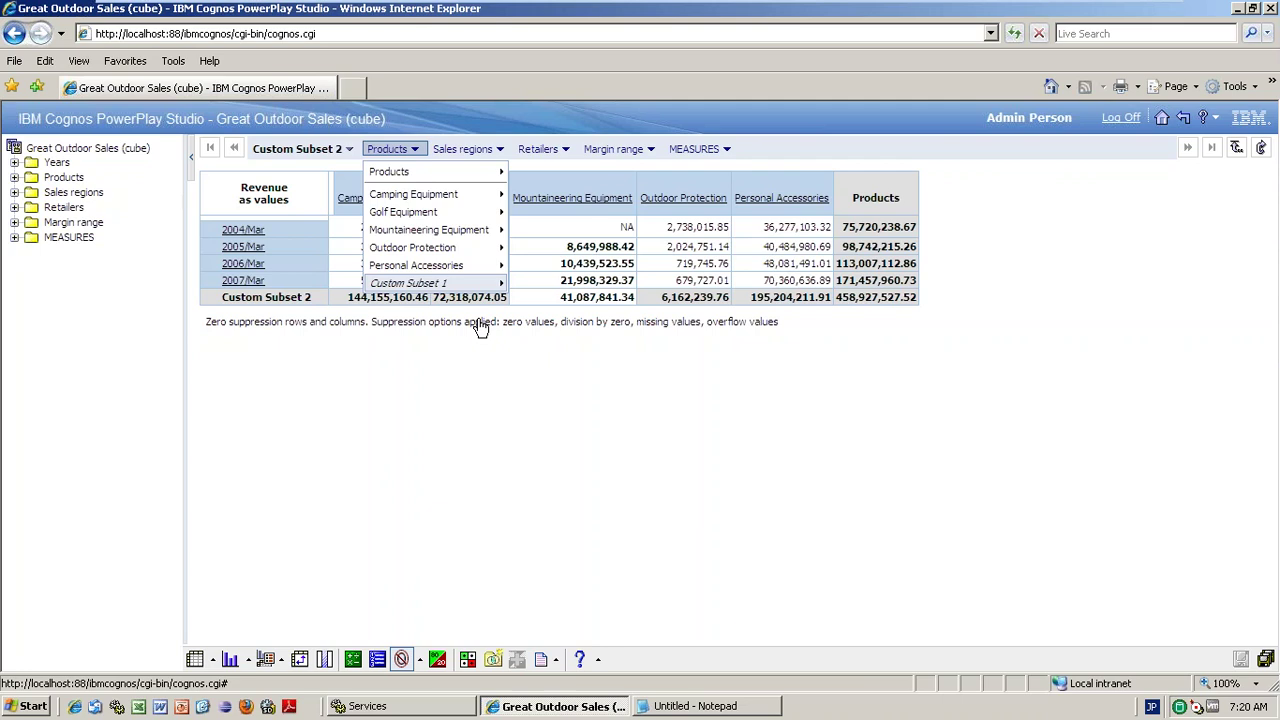
mouse_move(438, 282)
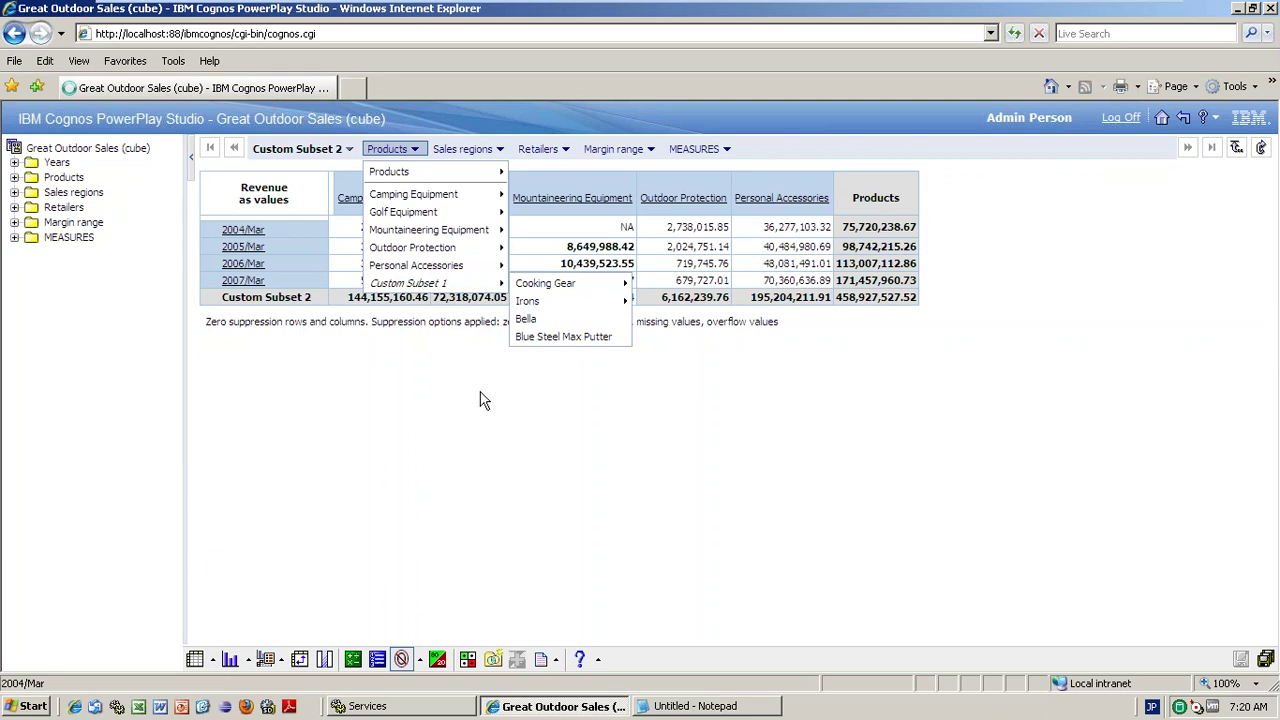
click(438, 282)
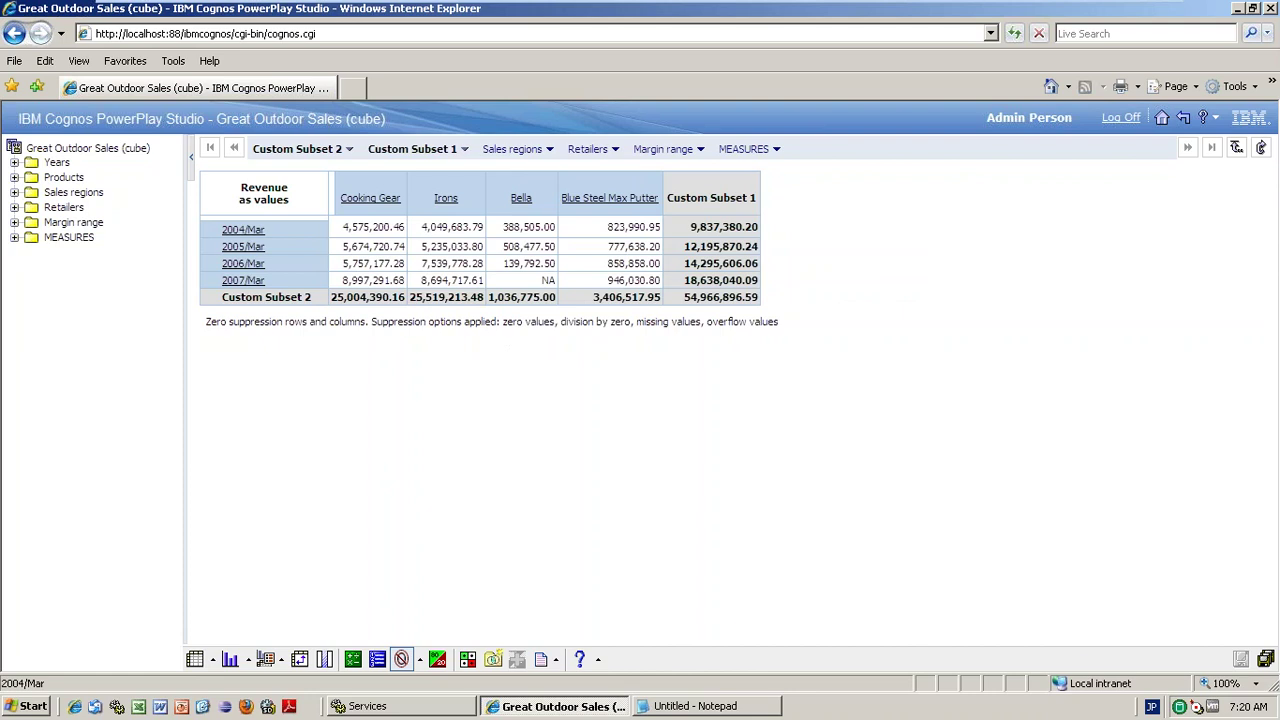
click(249, 660)
- View as a chart, drill into Irons, then reset to the yearly product-line crosstab
click(239, 514)
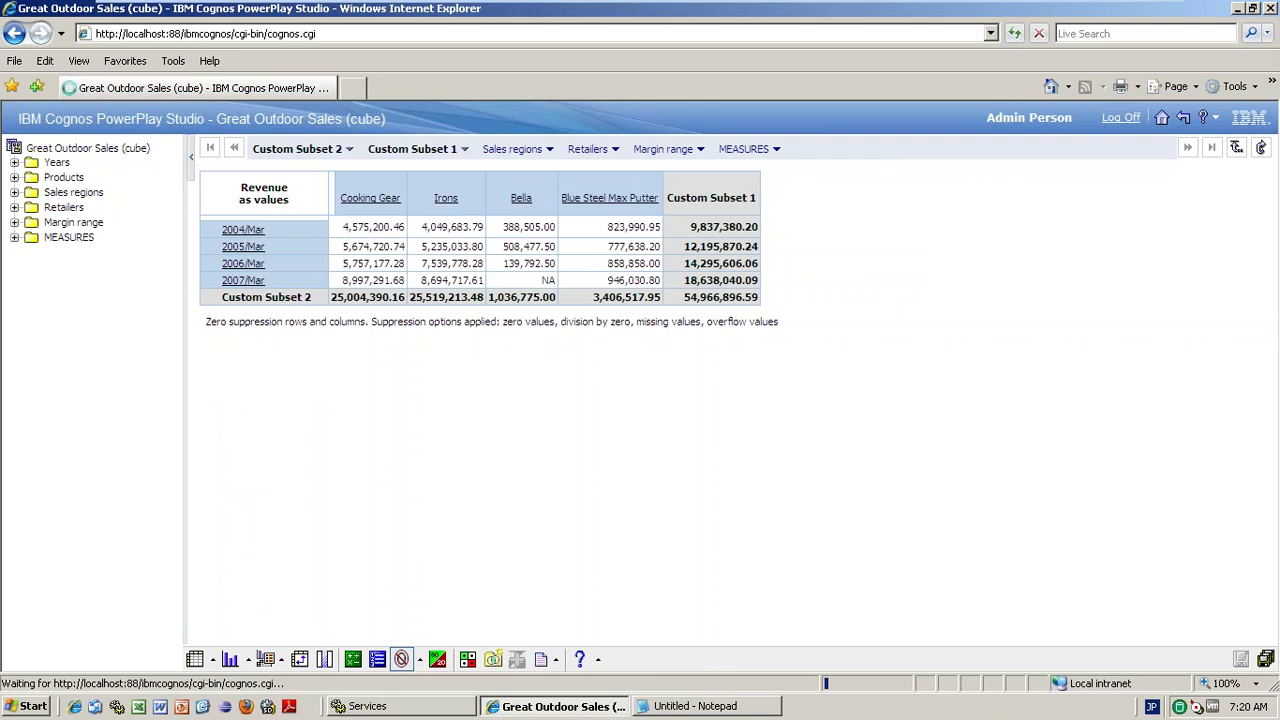
click(428, 543)
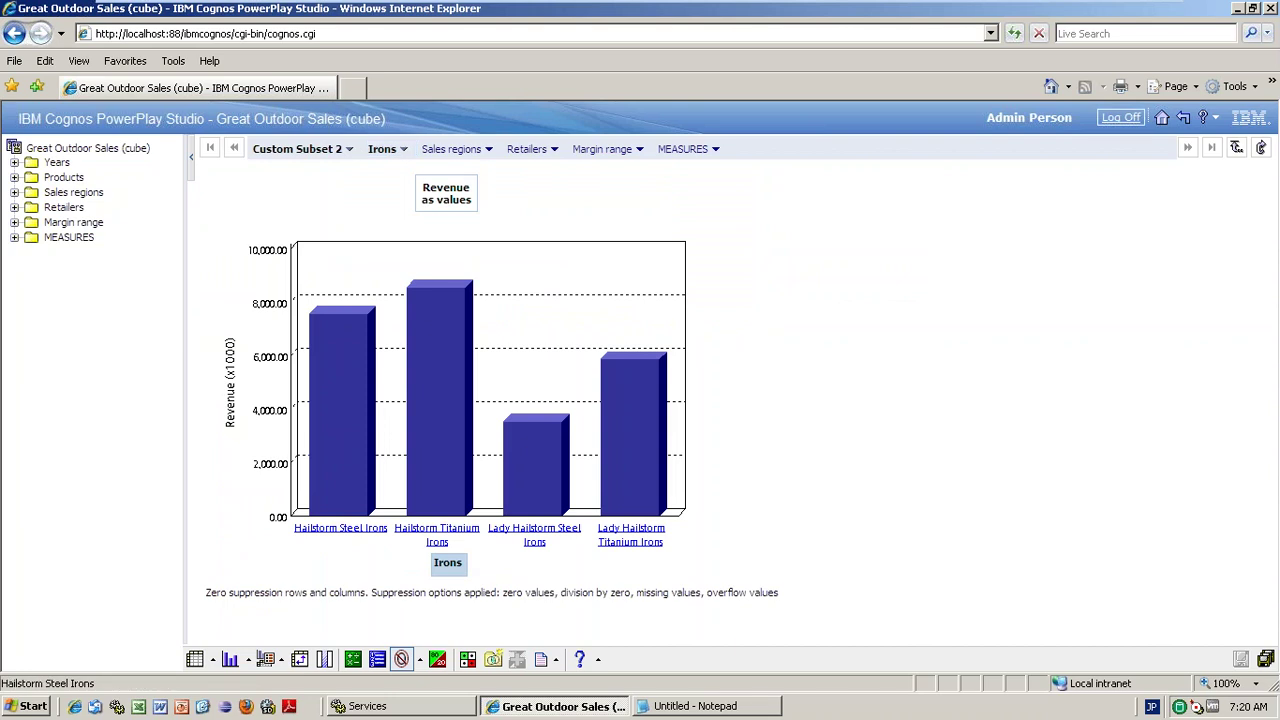
click(213, 659)
click(228, 606)
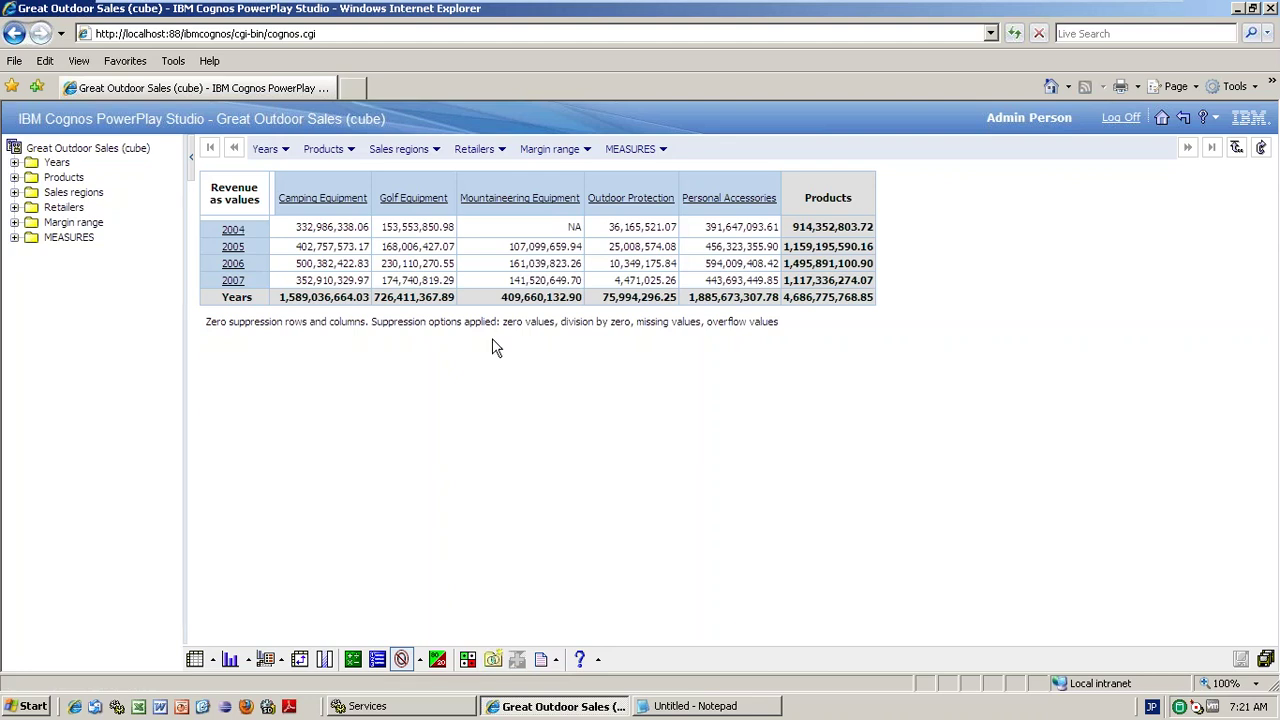
click(418, 182)
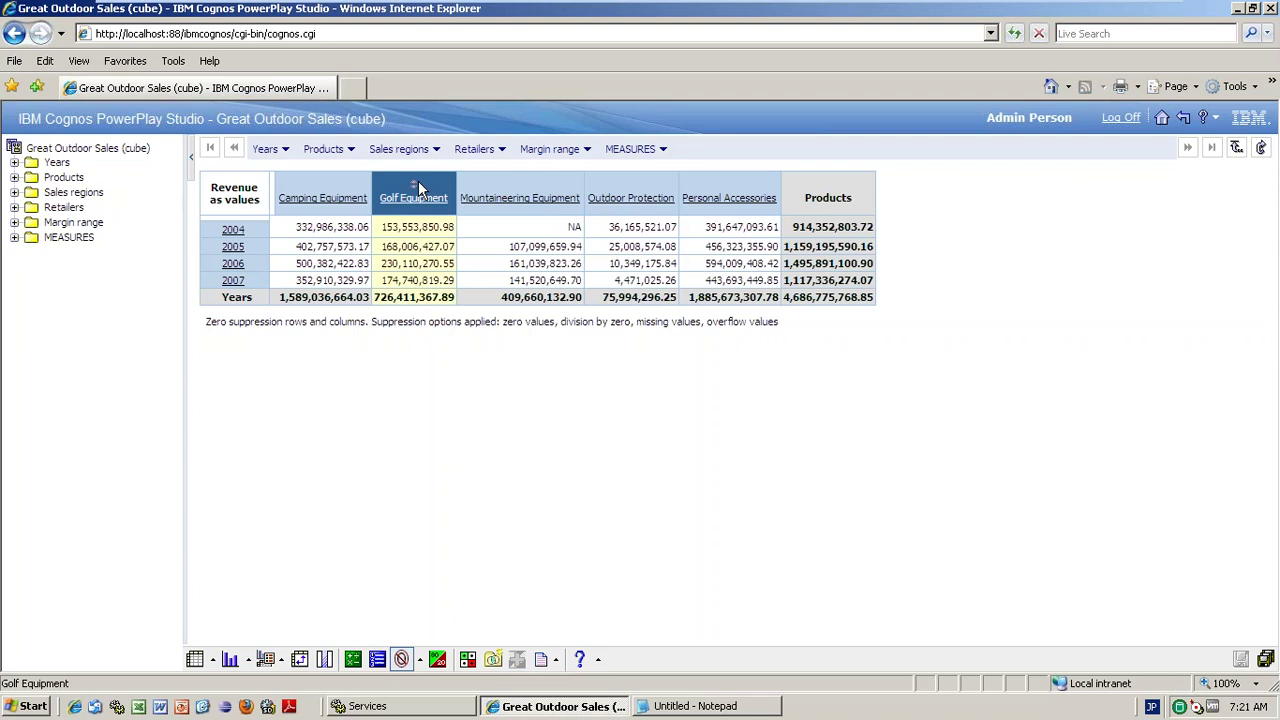
right_click(501, 183)
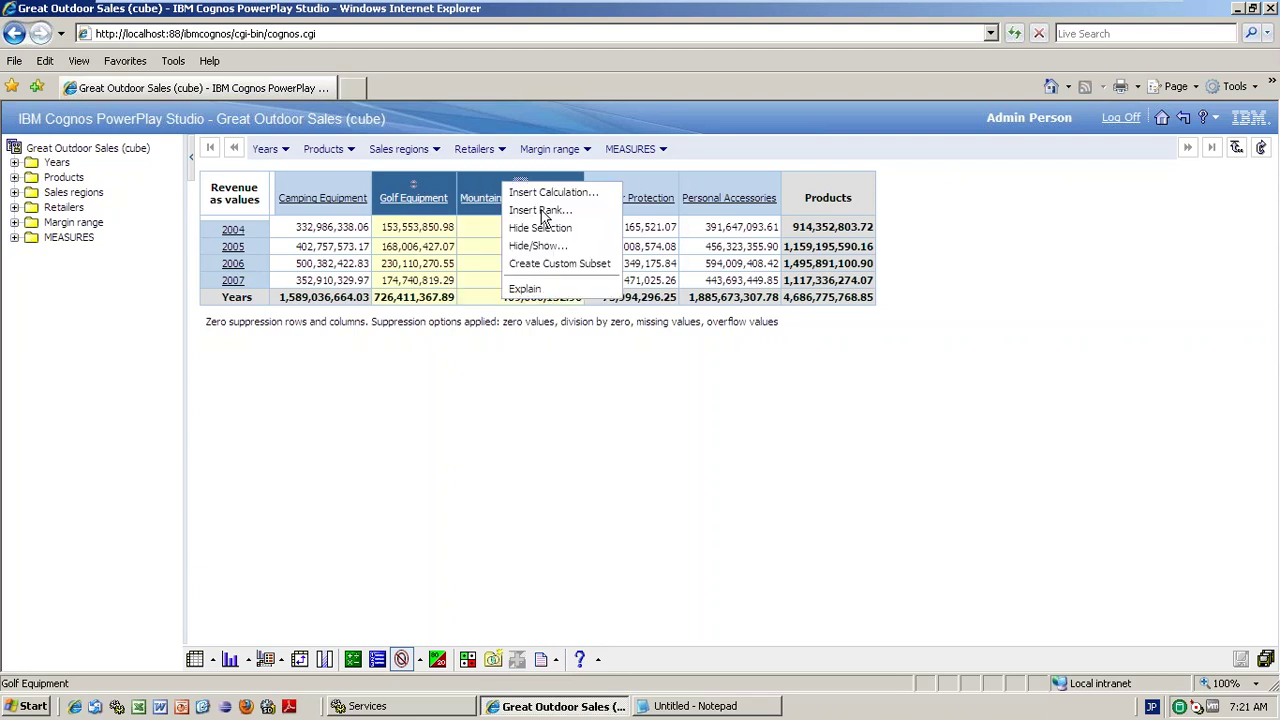
click(457, 630)
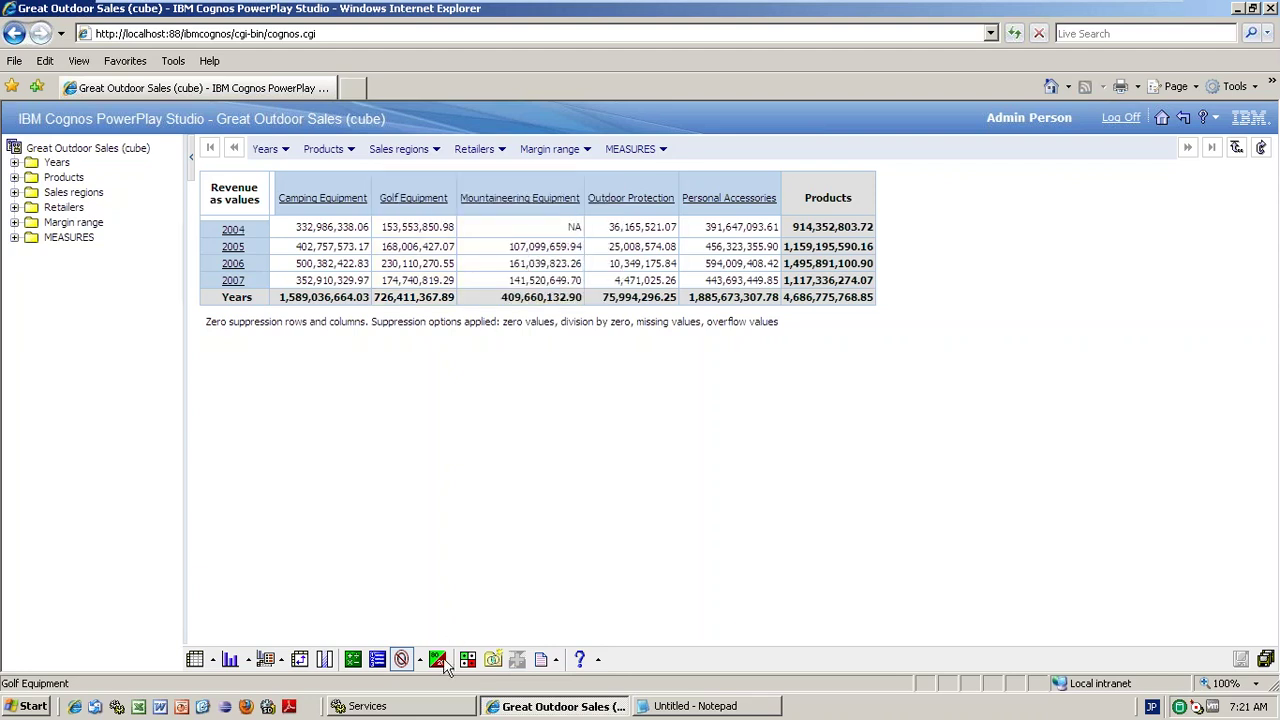
click(493, 661)
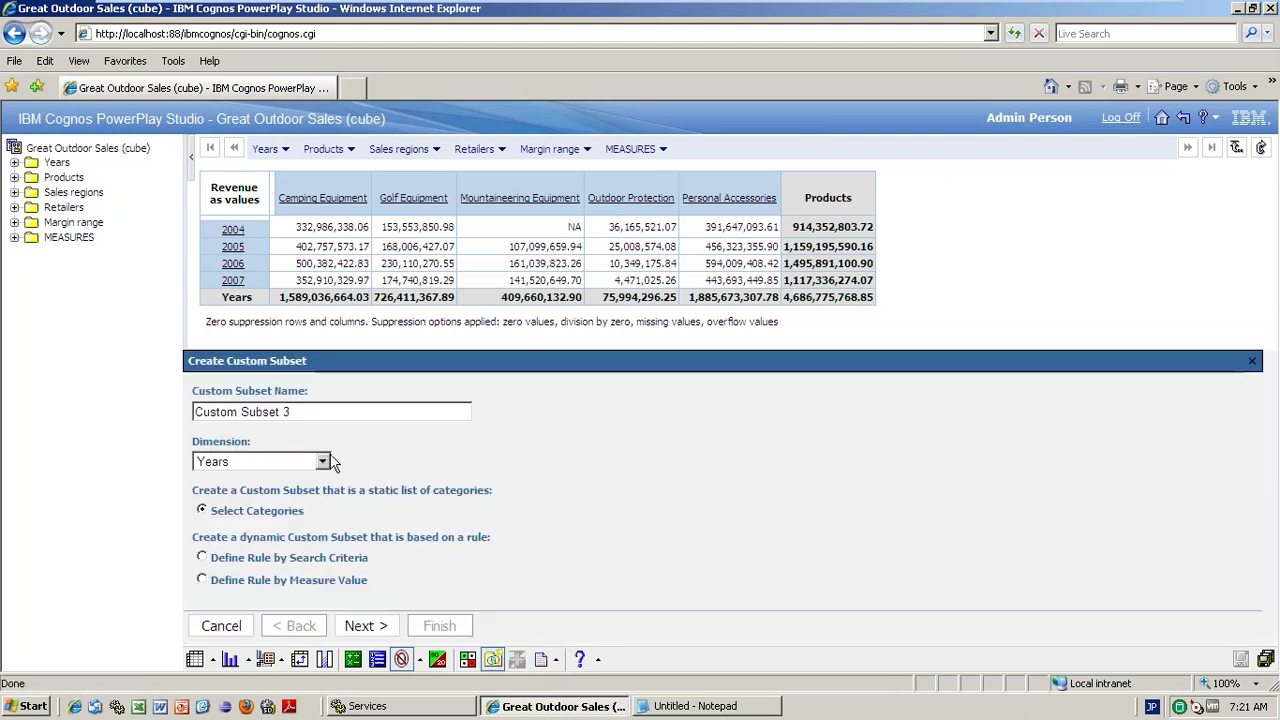
drag(291, 412, 181, 404)
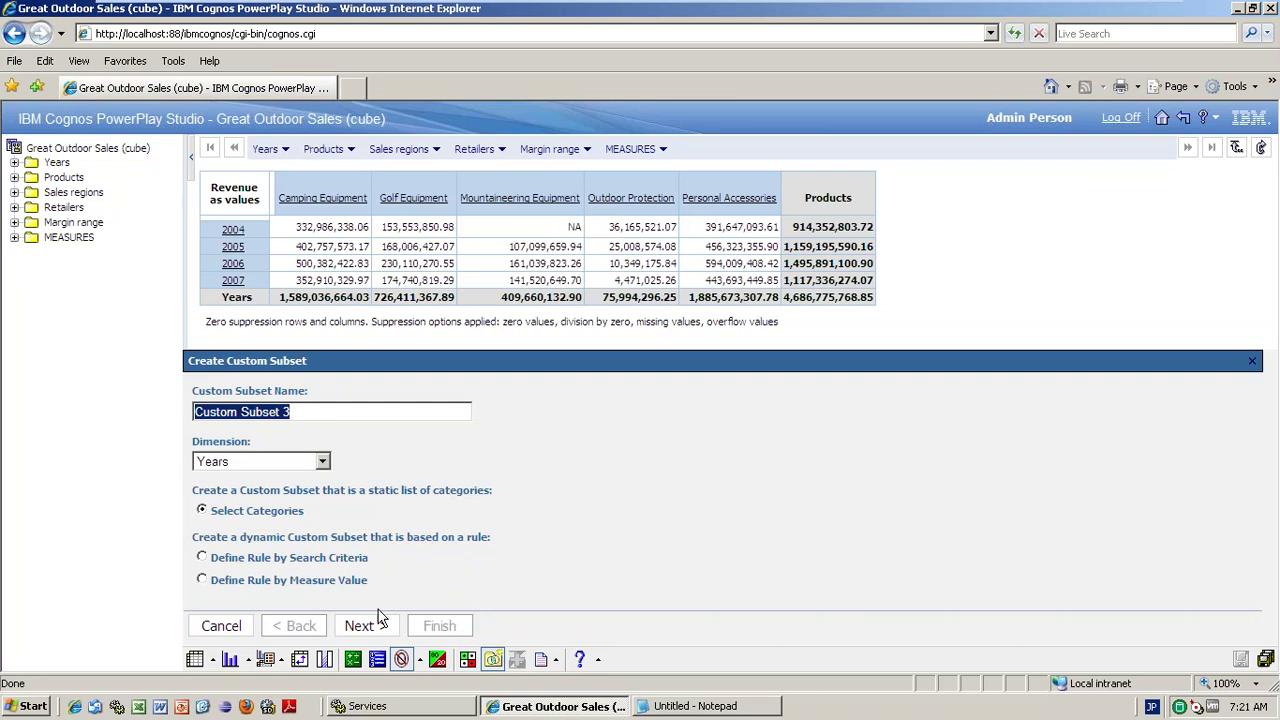
click(221, 626)
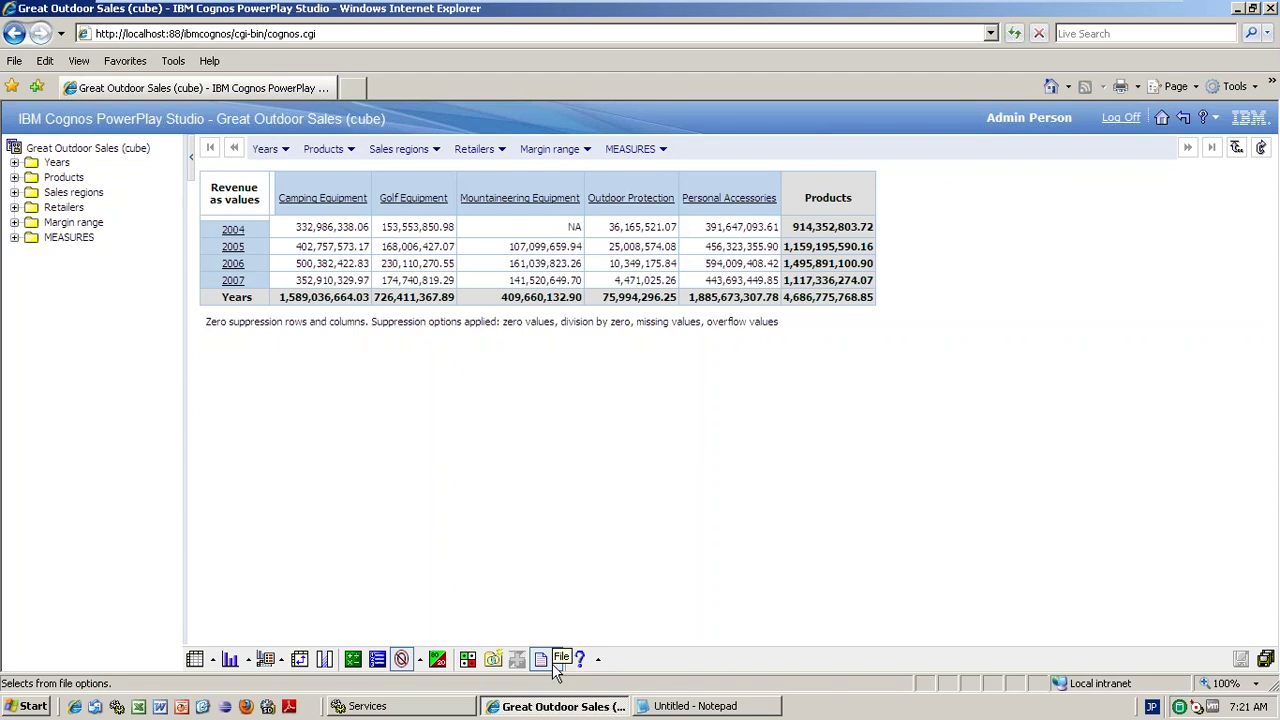
- Set up a PDF export with Portrait orientation and Letter paper, and apply it
click(556, 664)
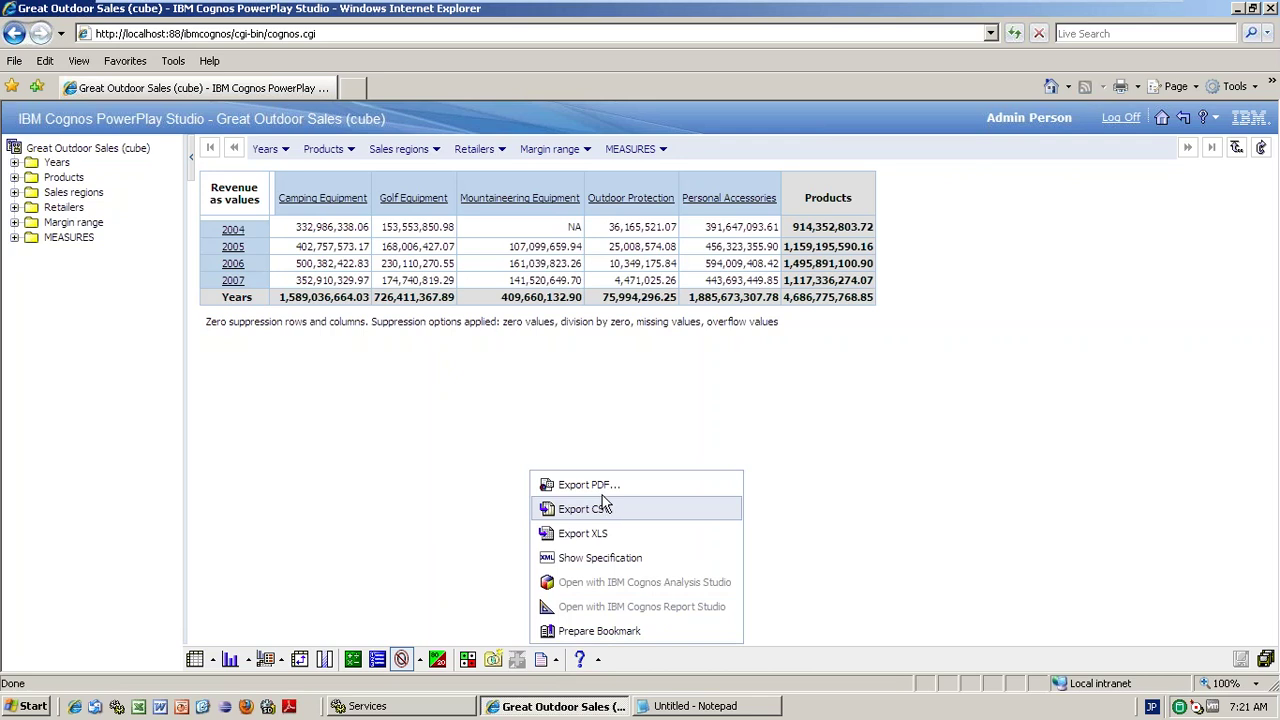
click(588, 485)
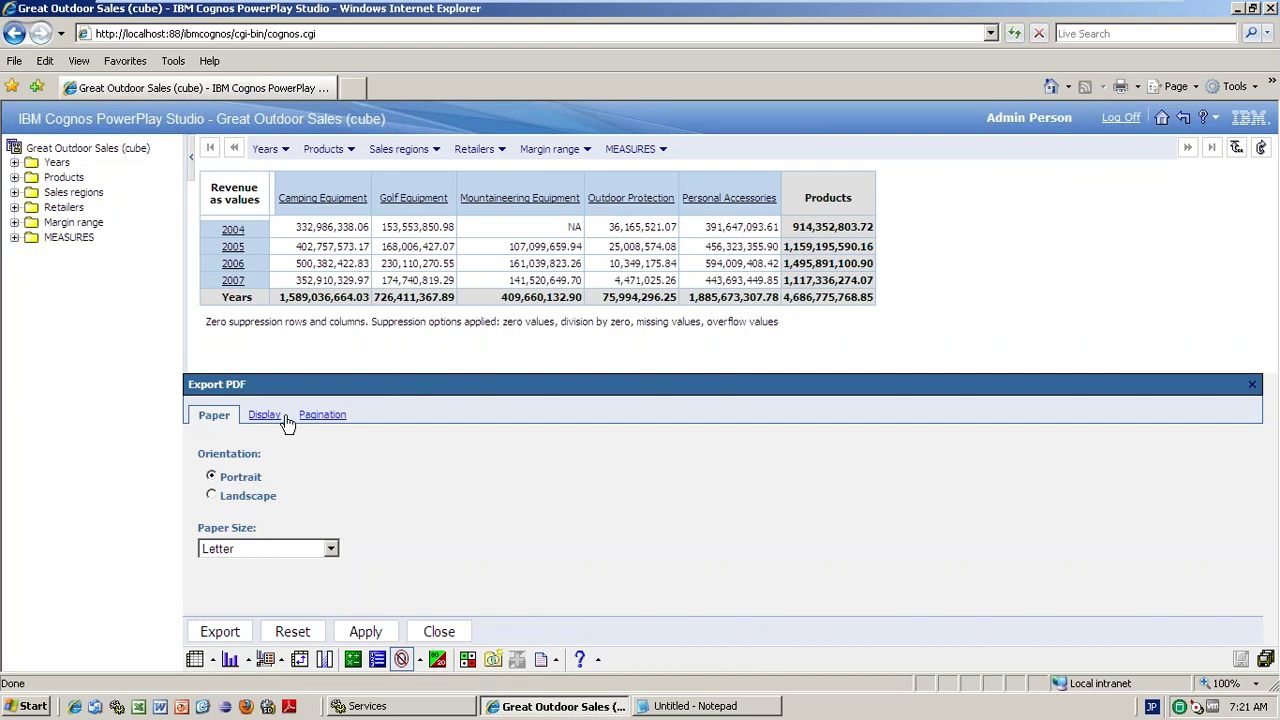
click(265, 418)
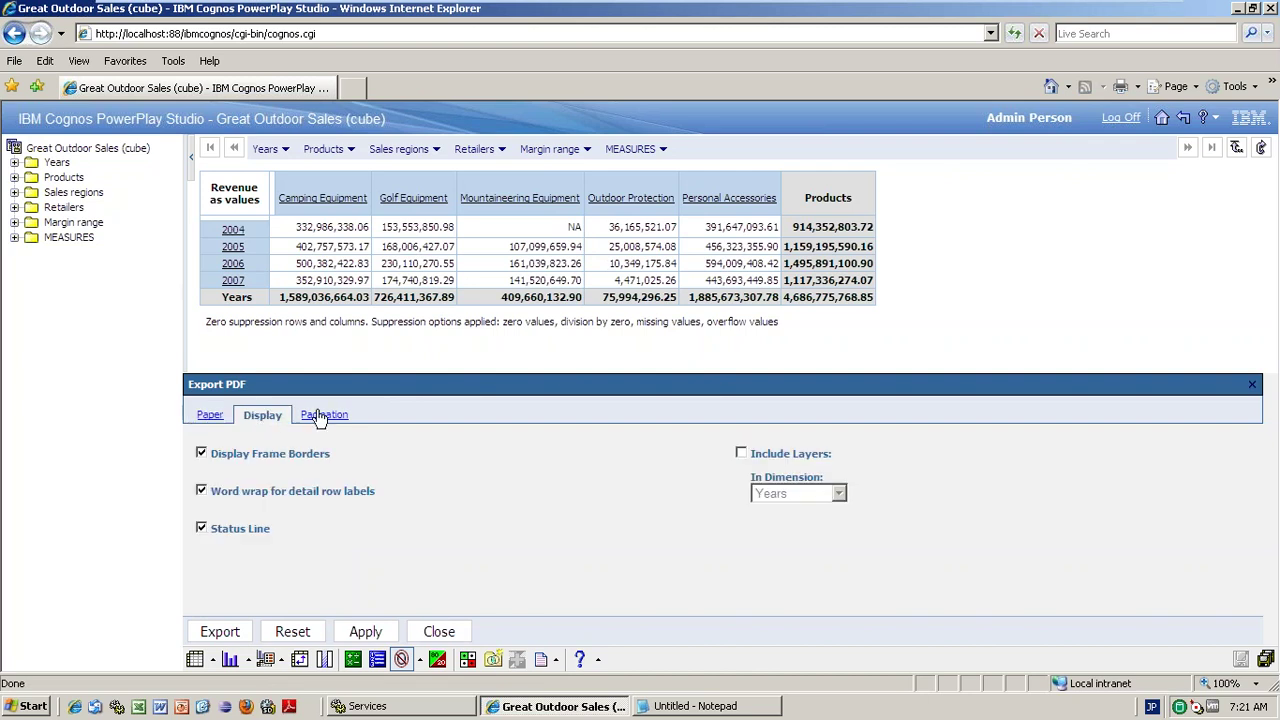
click(322, 415)
click(212, 416)
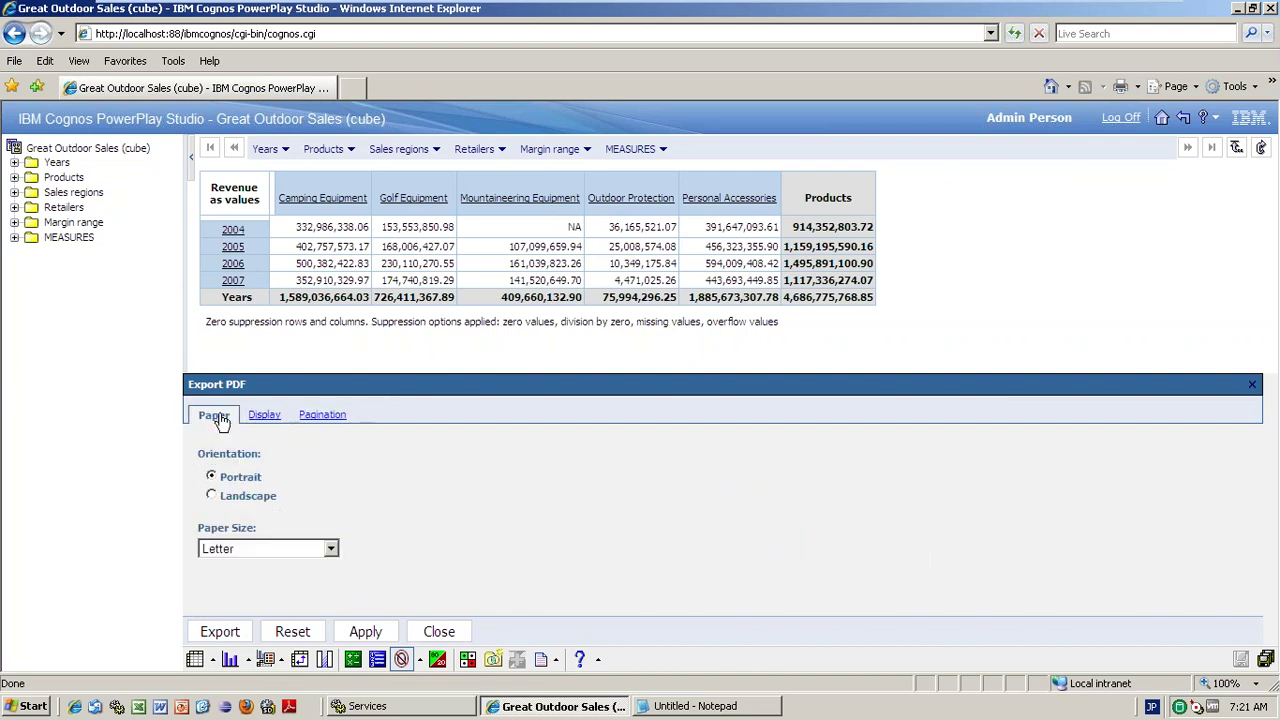
click(333, 552)
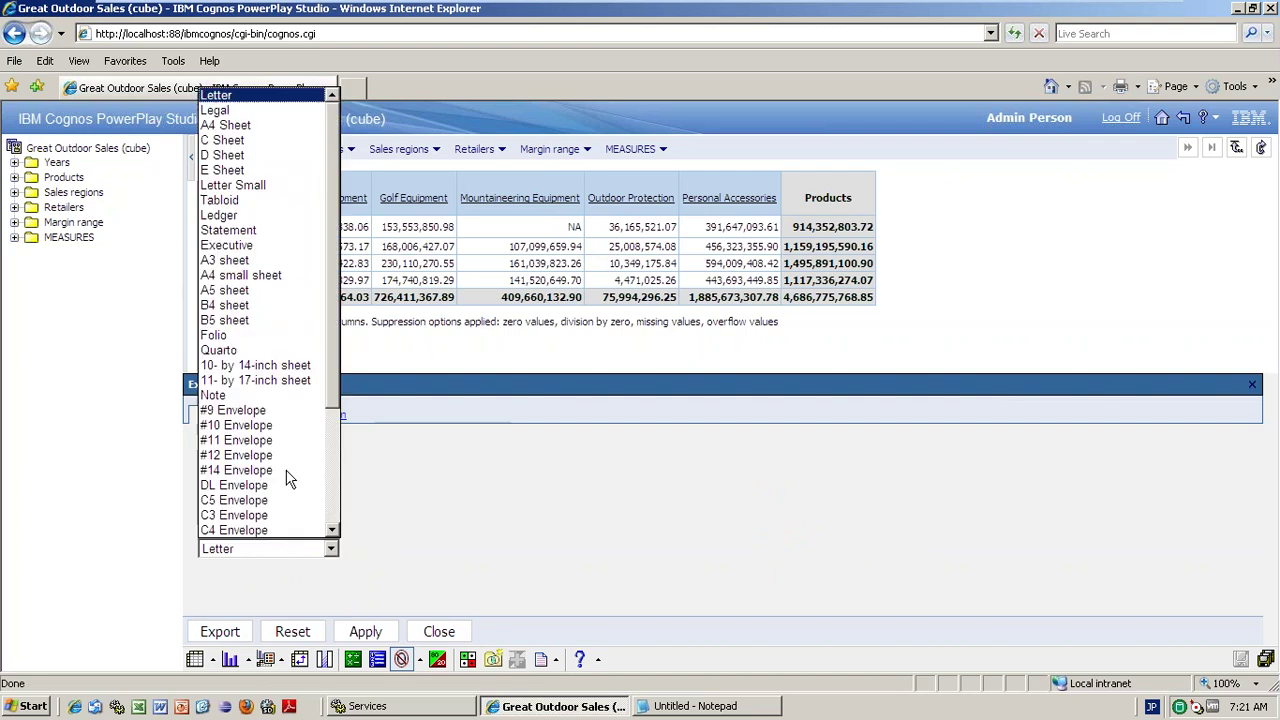
click(512, 594)
click(365, 632)
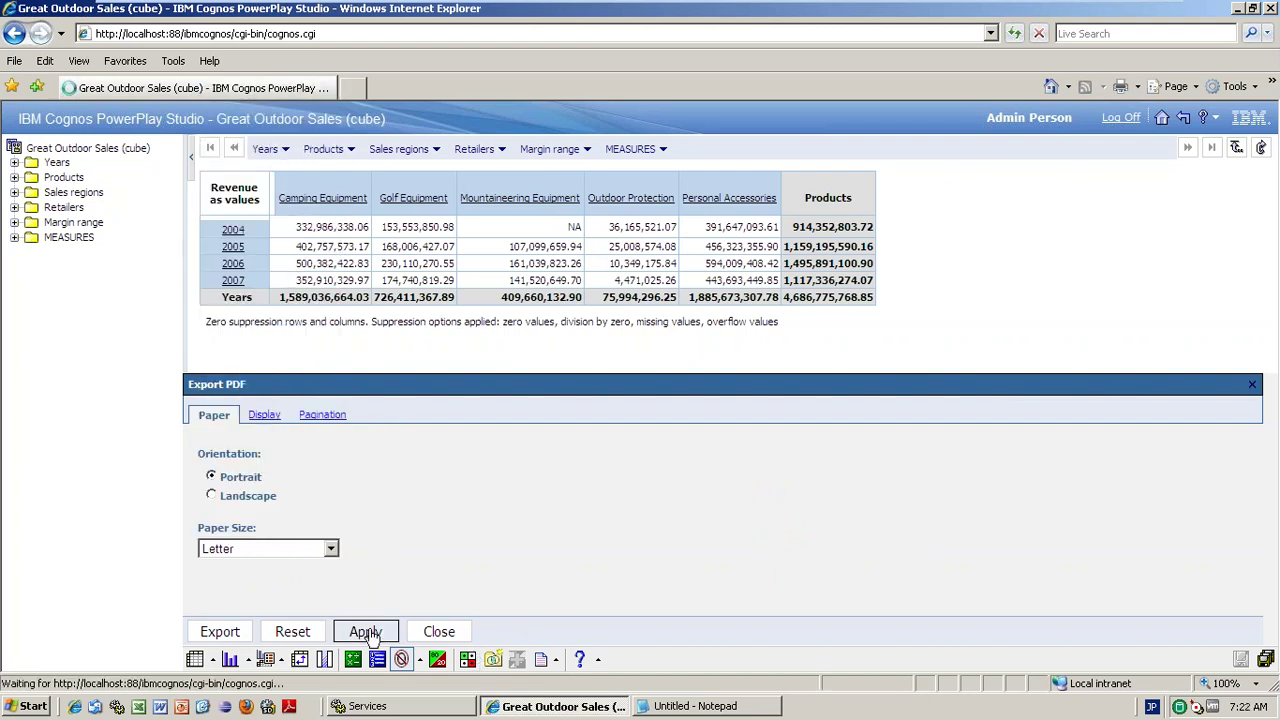
- Export the revenue crosstab to PDF
click(268, 624)
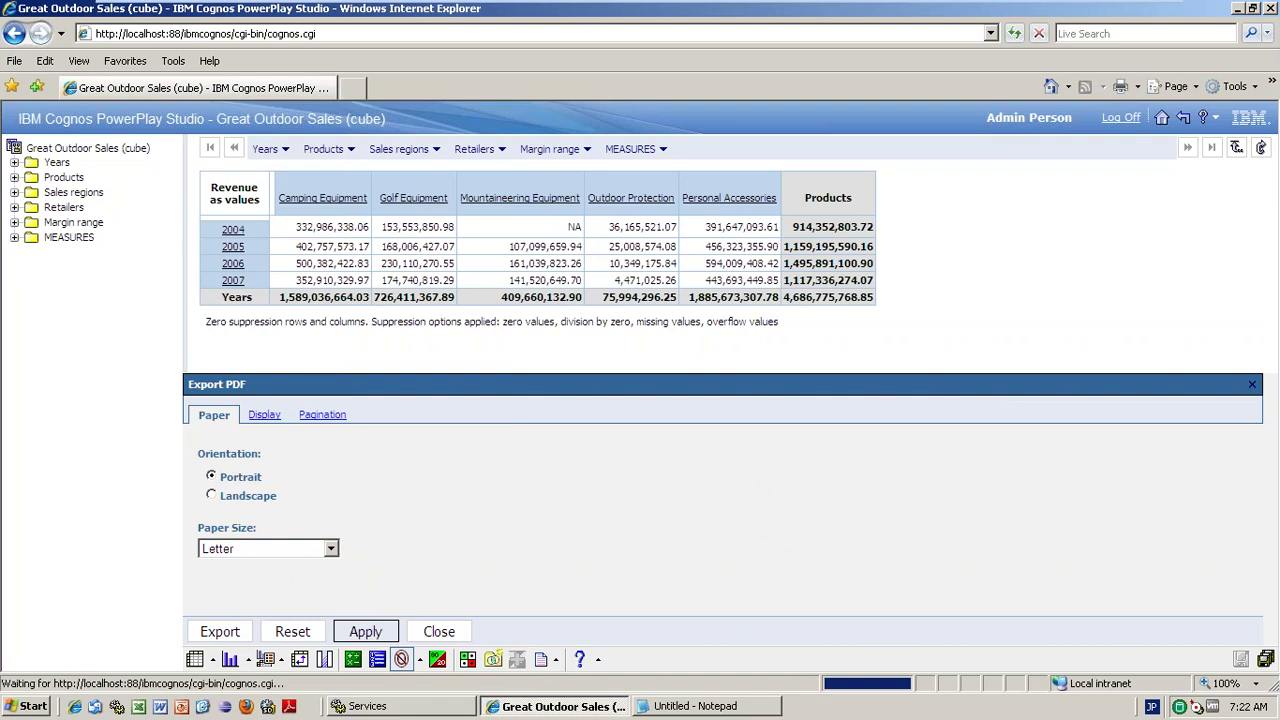
click(232, 632)
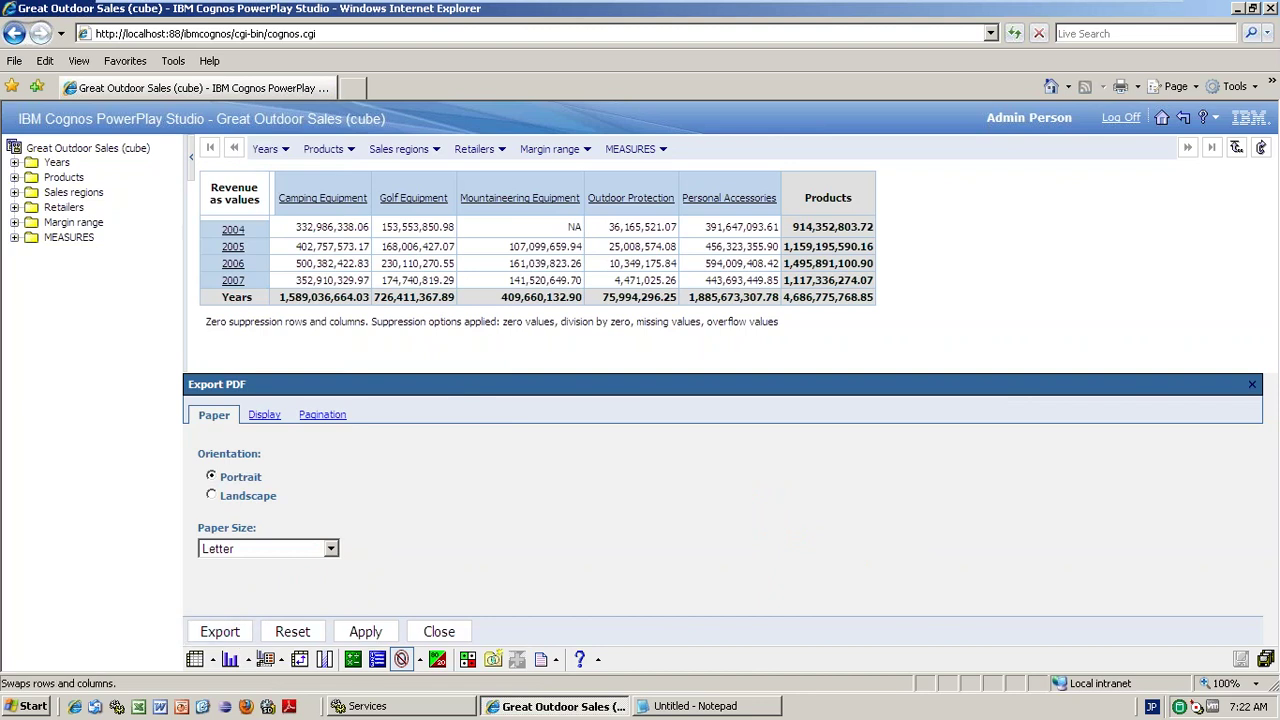
click(222, 633)
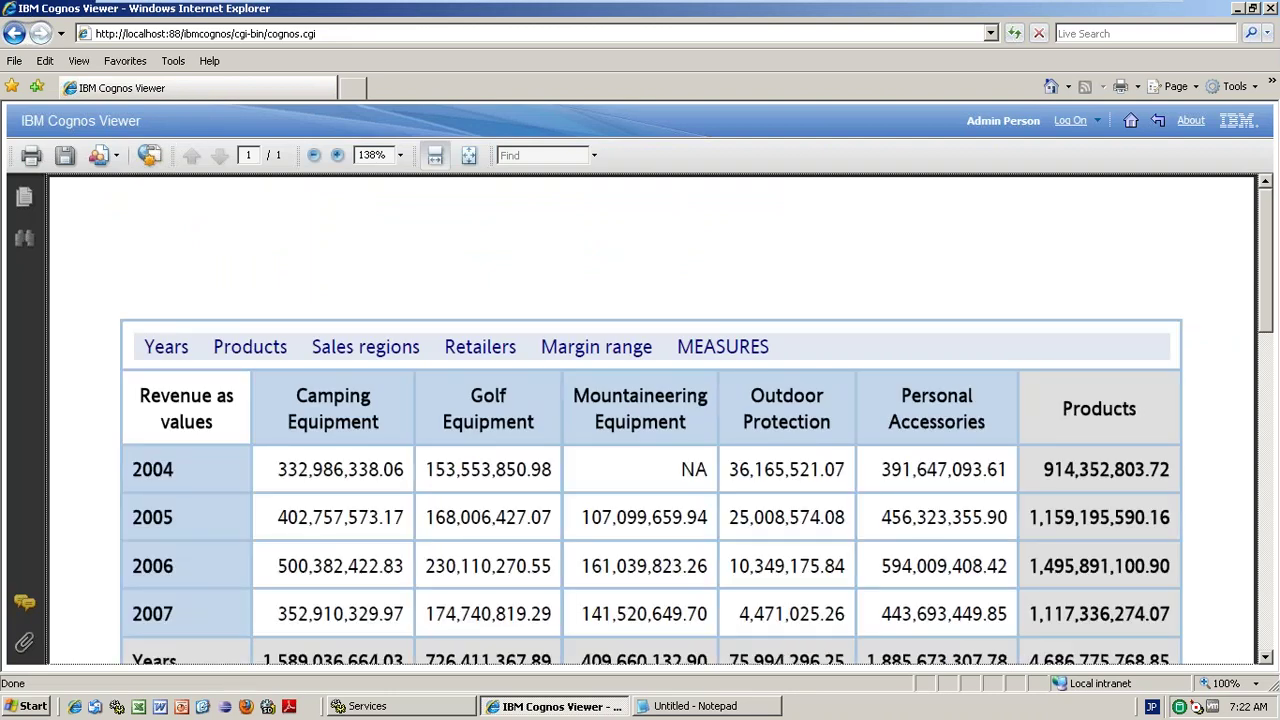
- Scroll the PDF report to the Years totals and back, then switch to the desktop
drag(1265, 286, 1265, 385)
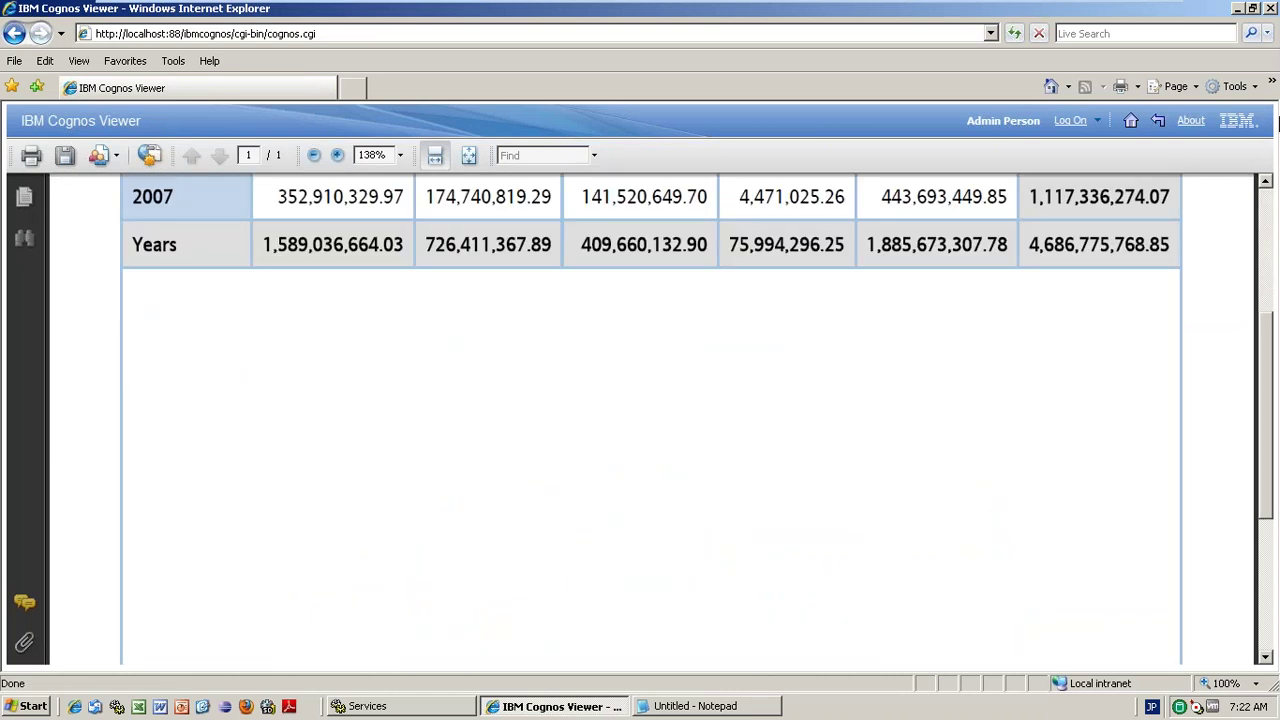
scroll(1277, 120, up, 5)
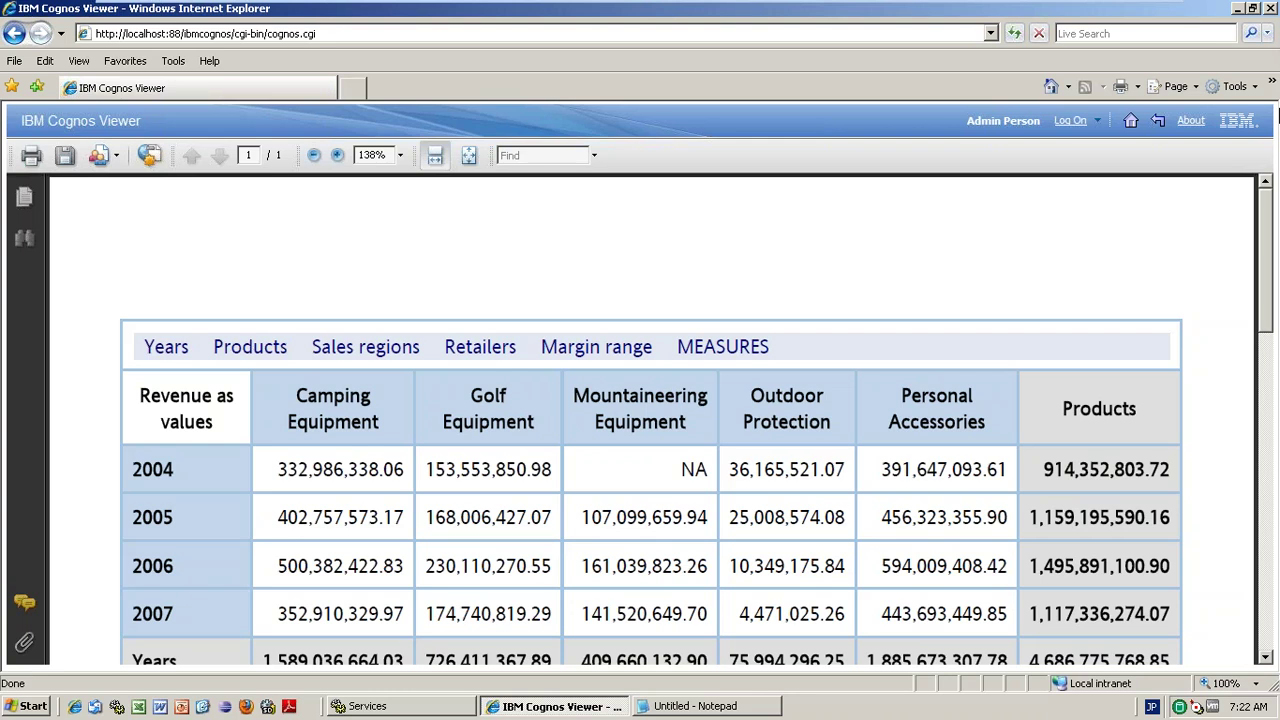
key(alt+Tab)
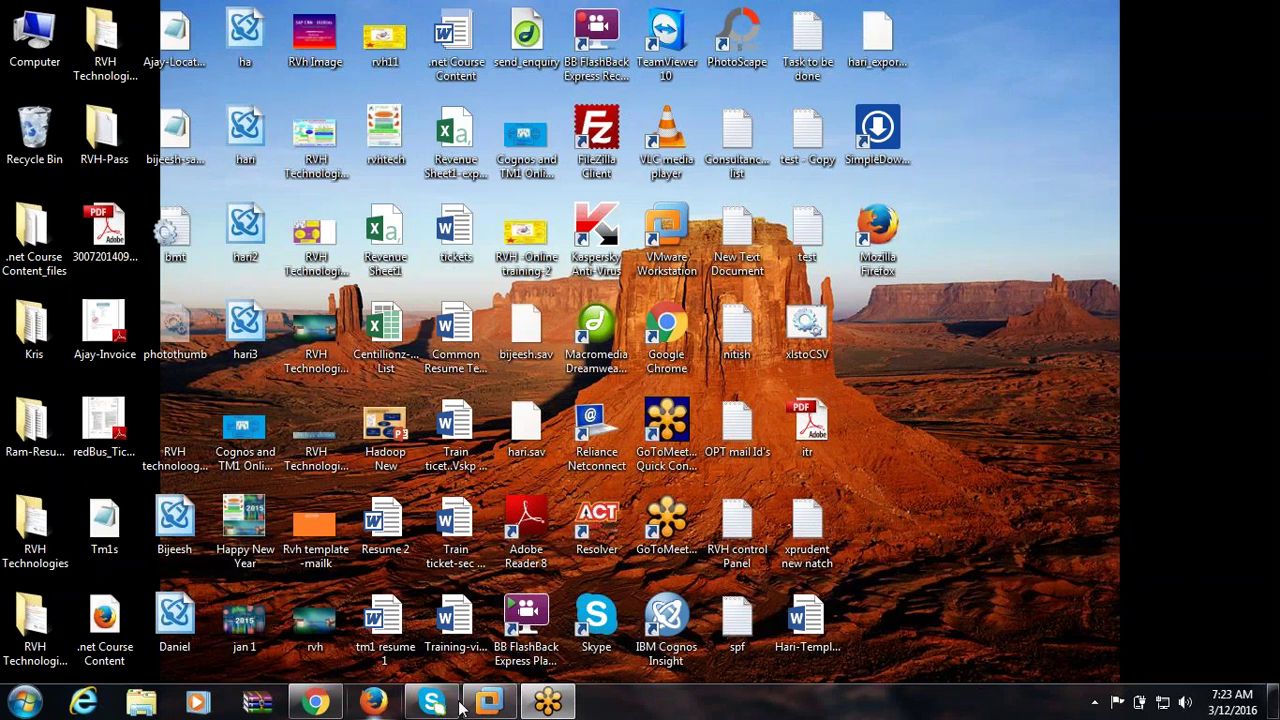
- Bring the Cognos log-on page forward in the remote session and clear the user ID field
click(489, 703)
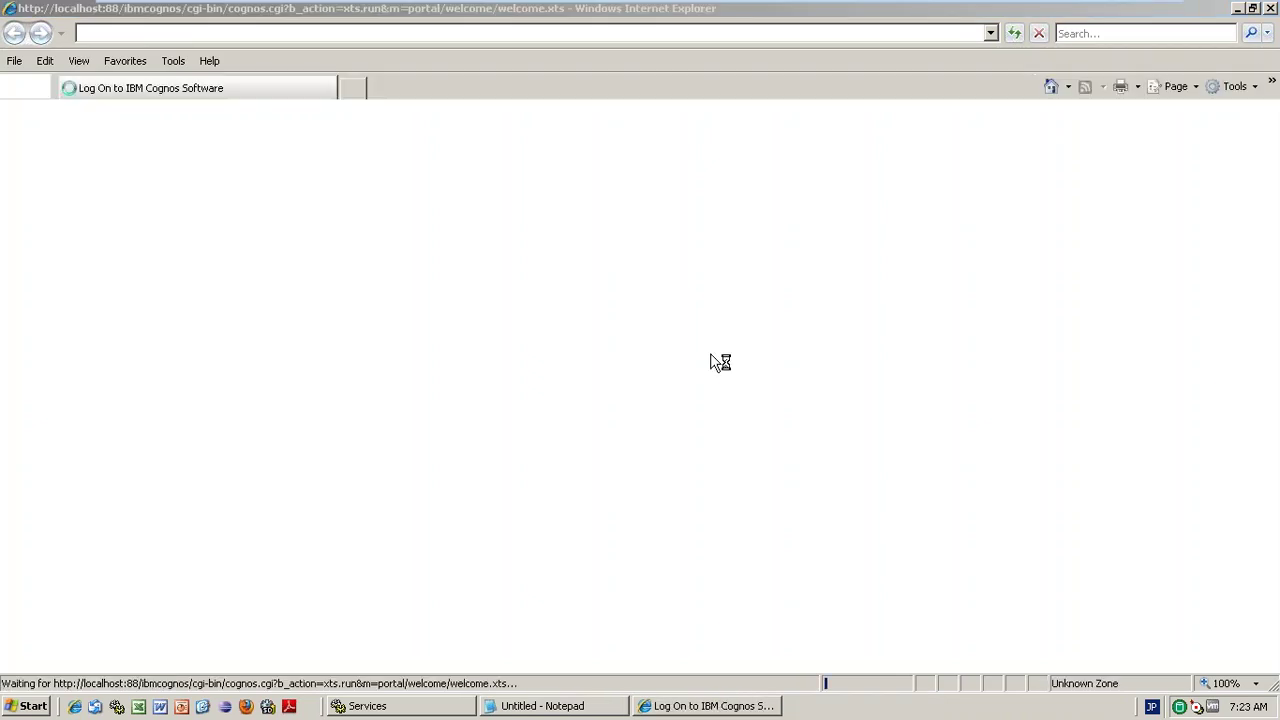
click(712, 706)
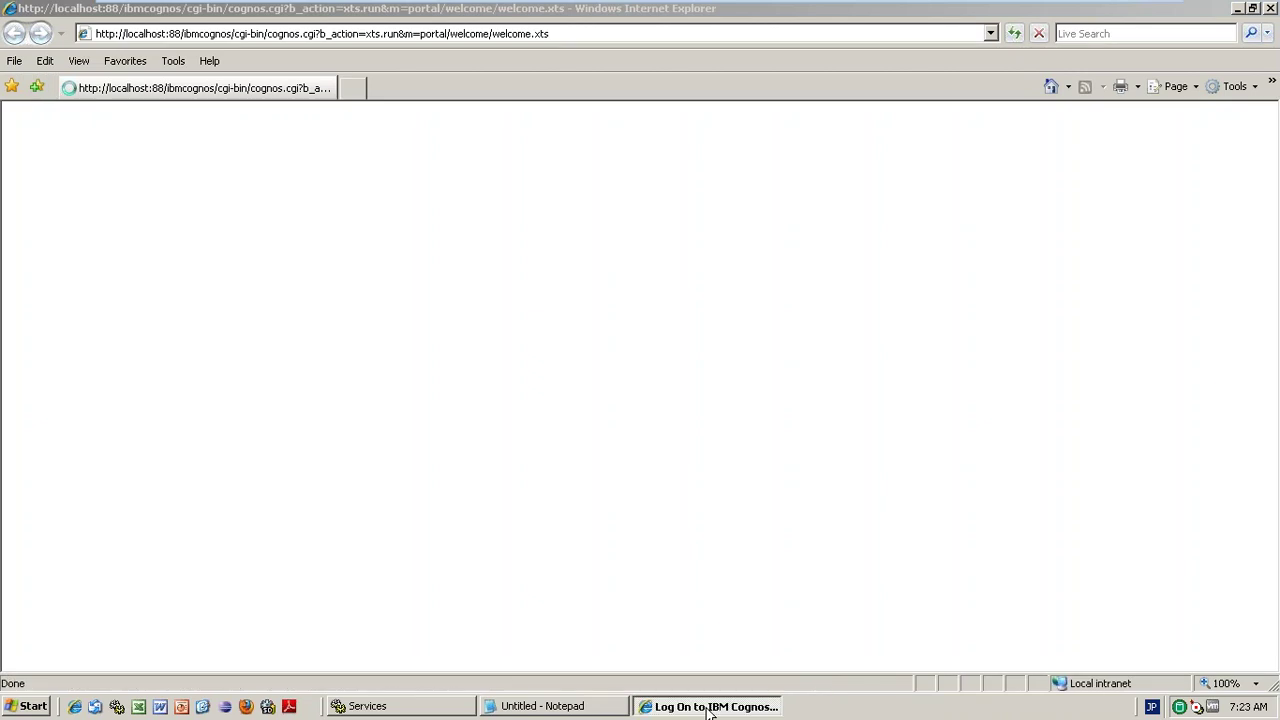
text(ADMIN)
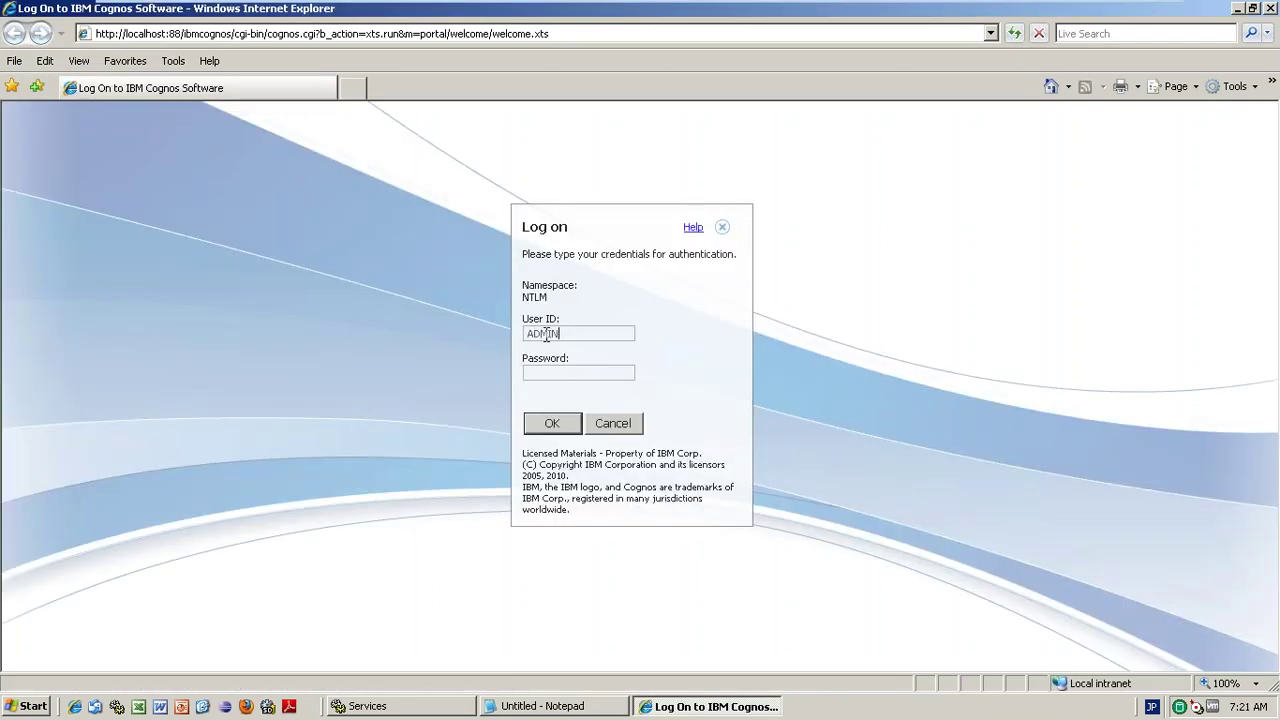
drag(560, 334, 500, 334)
key(BackSpace)
text(ADMIN)
key(Tab)
drag(586, 330, 457, 334)
key(BackSpace)
text(A)
key(BackSpace)
- Switch keyboard input to English, enter the user ID and password, and log on
click(1150, 707)
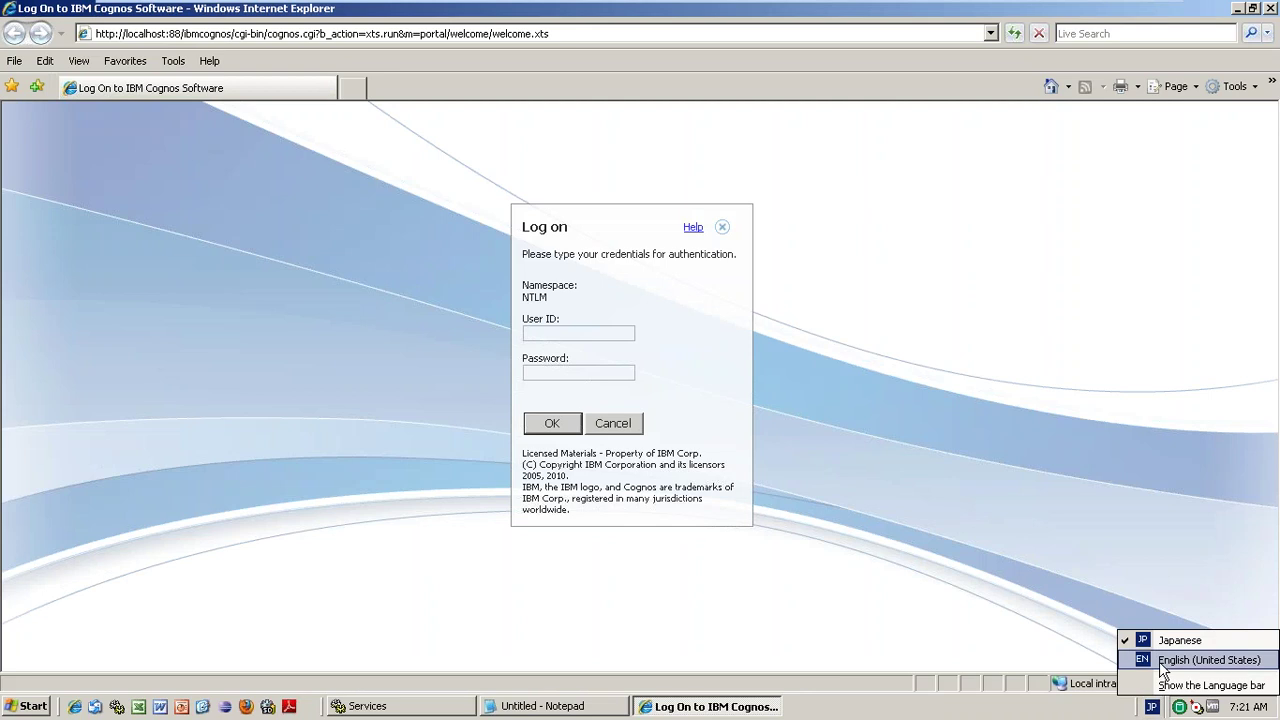
click(1175, 558)
key(alt+shift)
text(A)
key(BackSpace)
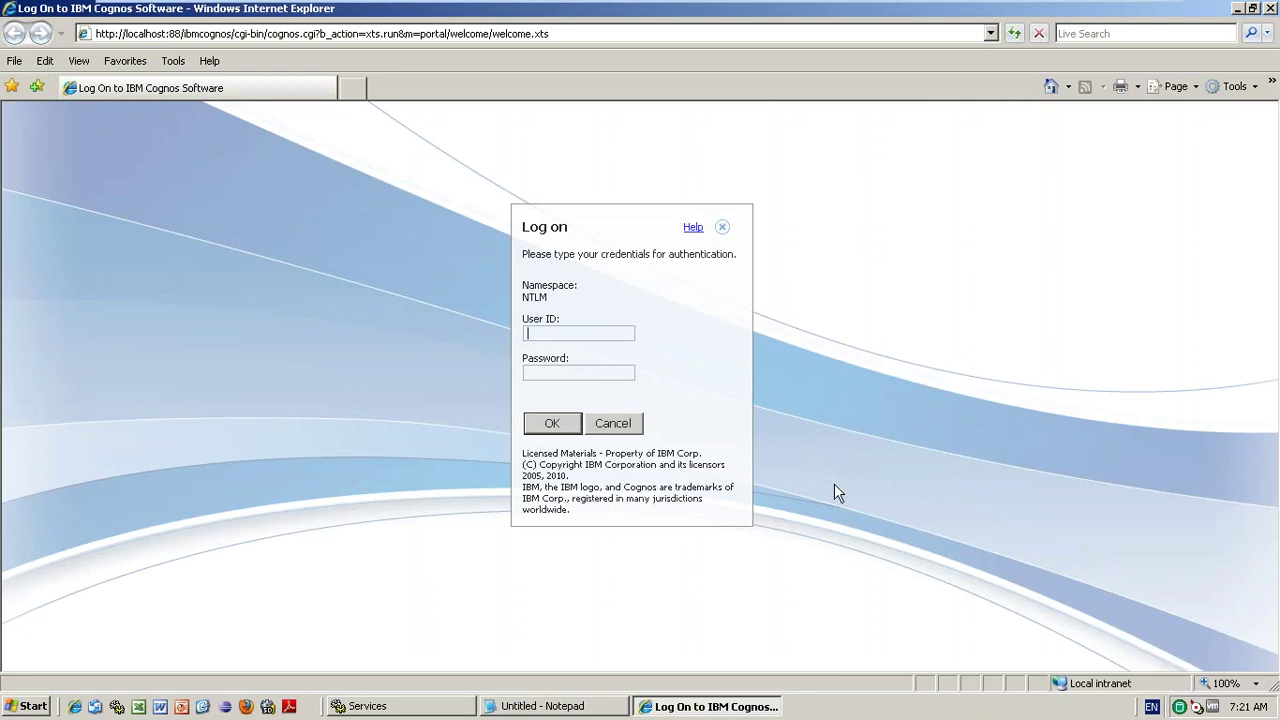
text(admin)
click(588, 373)
key(Return)
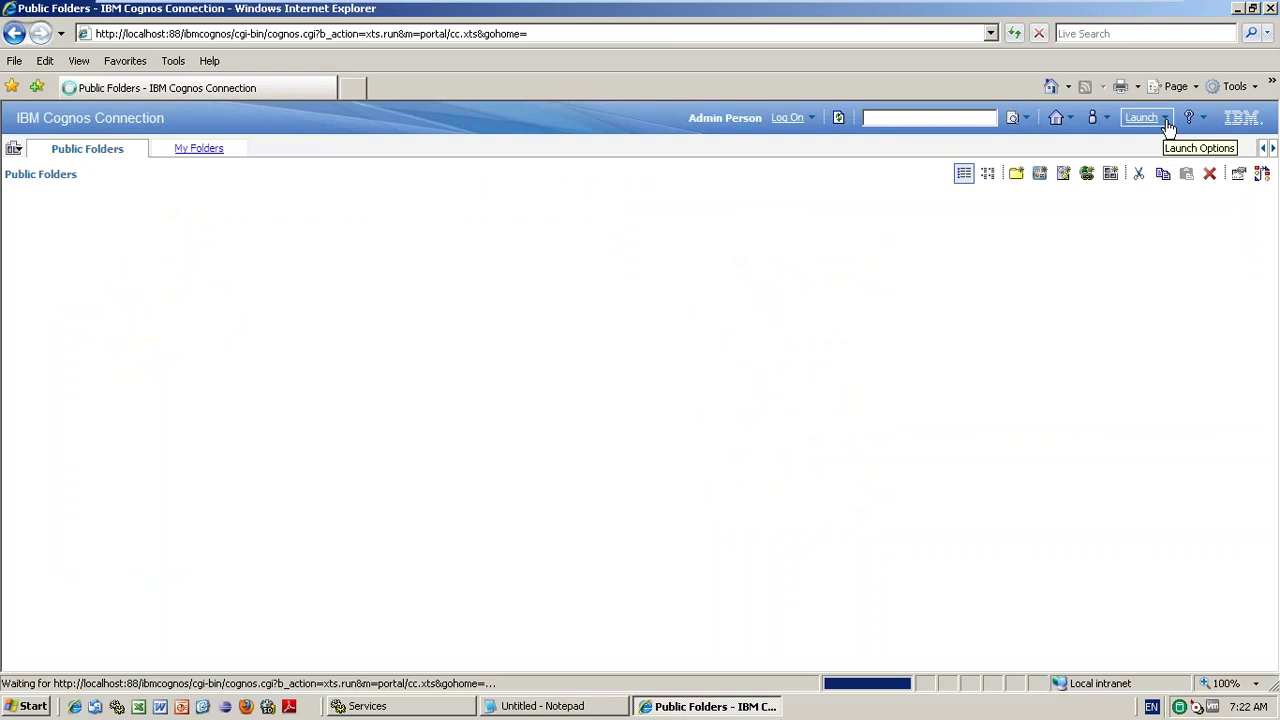
- Launch PowerPlay Studio and set the product columns to Camping Equipment
click(1166, 122)
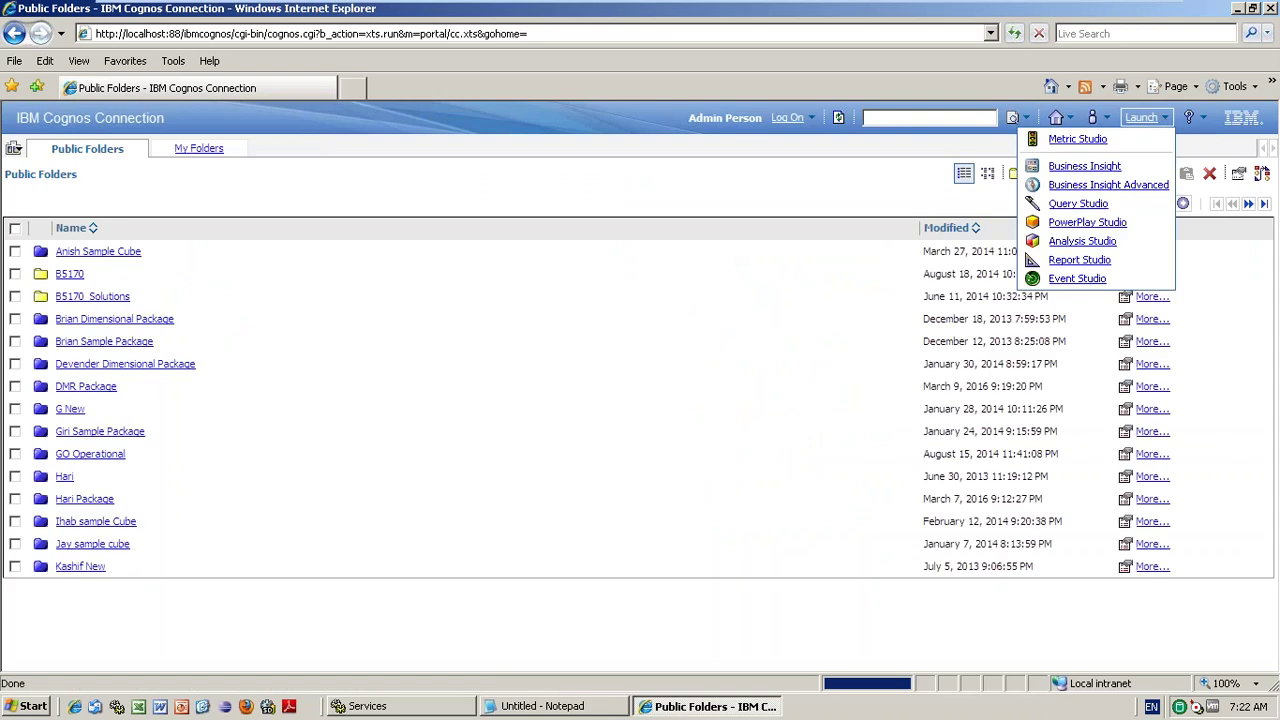
click(1078, 203)
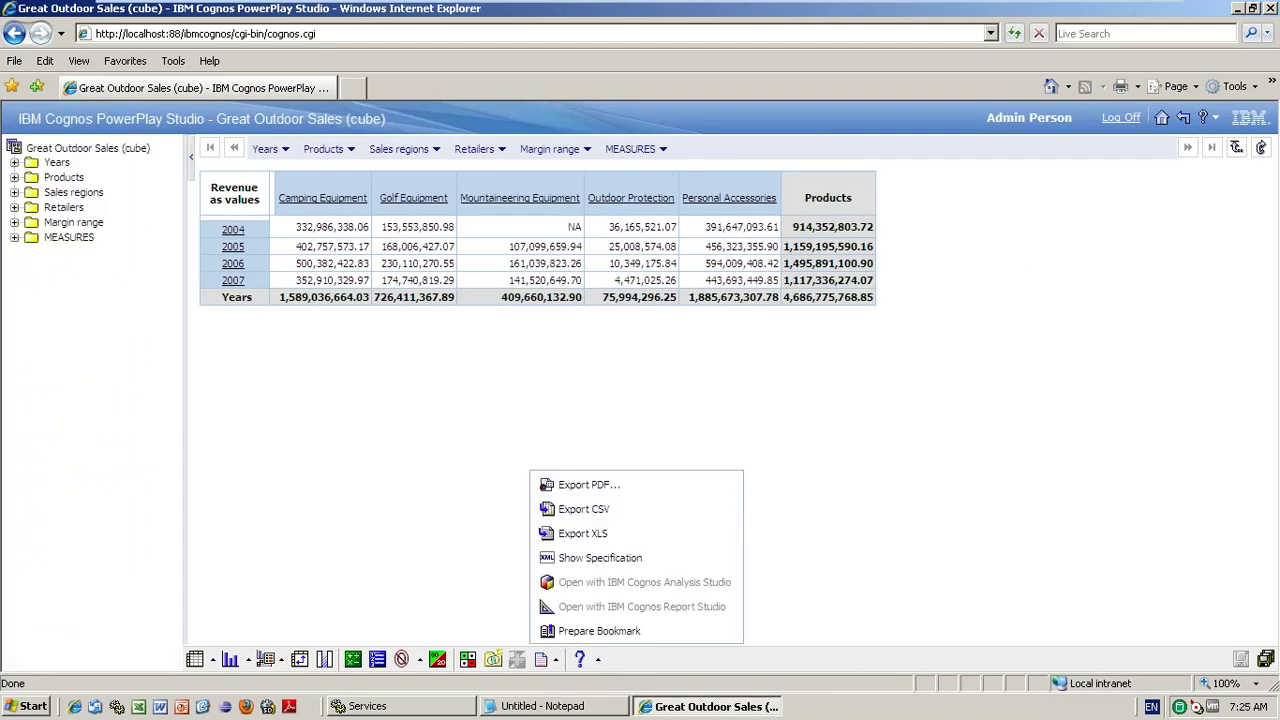
click(350, 148)
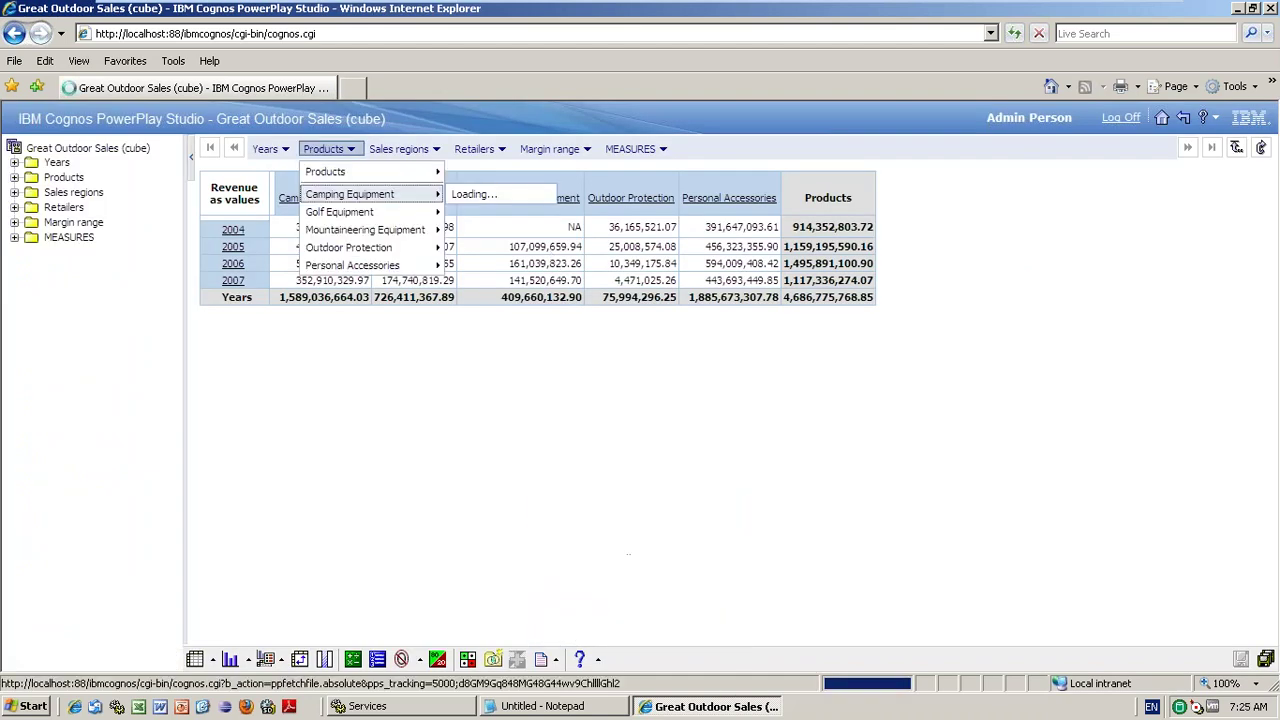
click(340, 191)
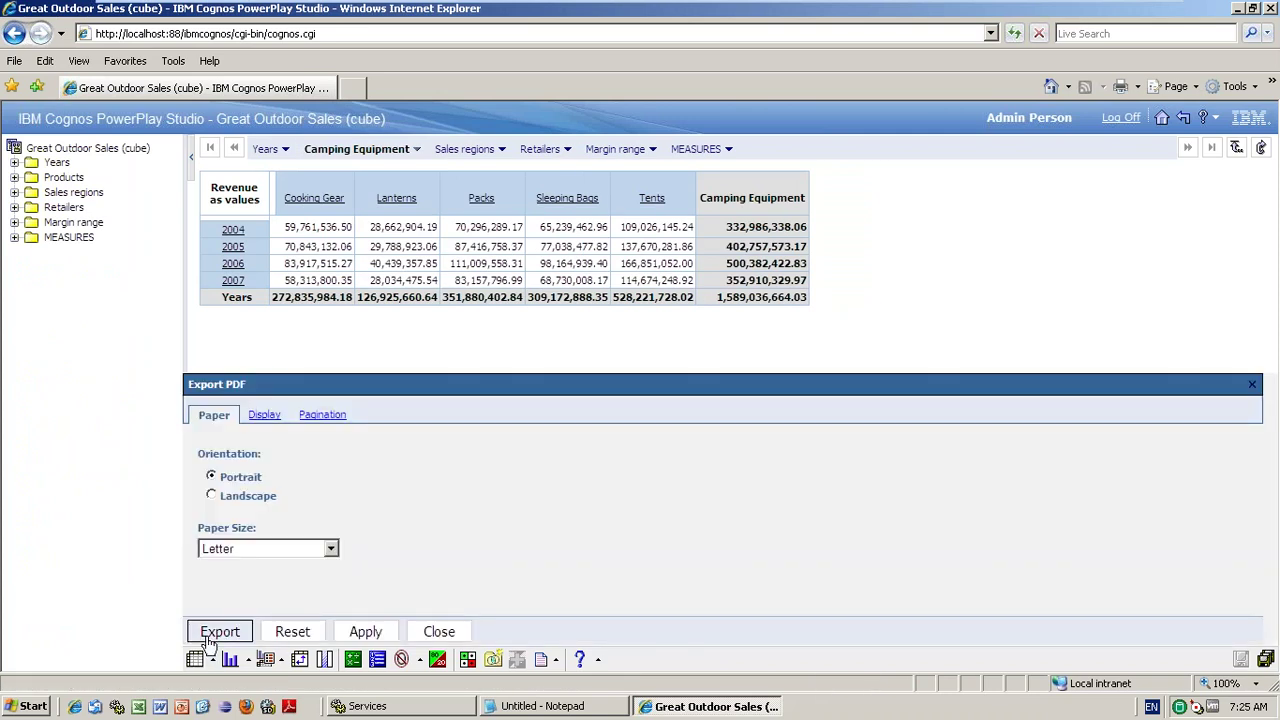
- Export the Camping Equipment crosstab to PDF
click(219, 632)
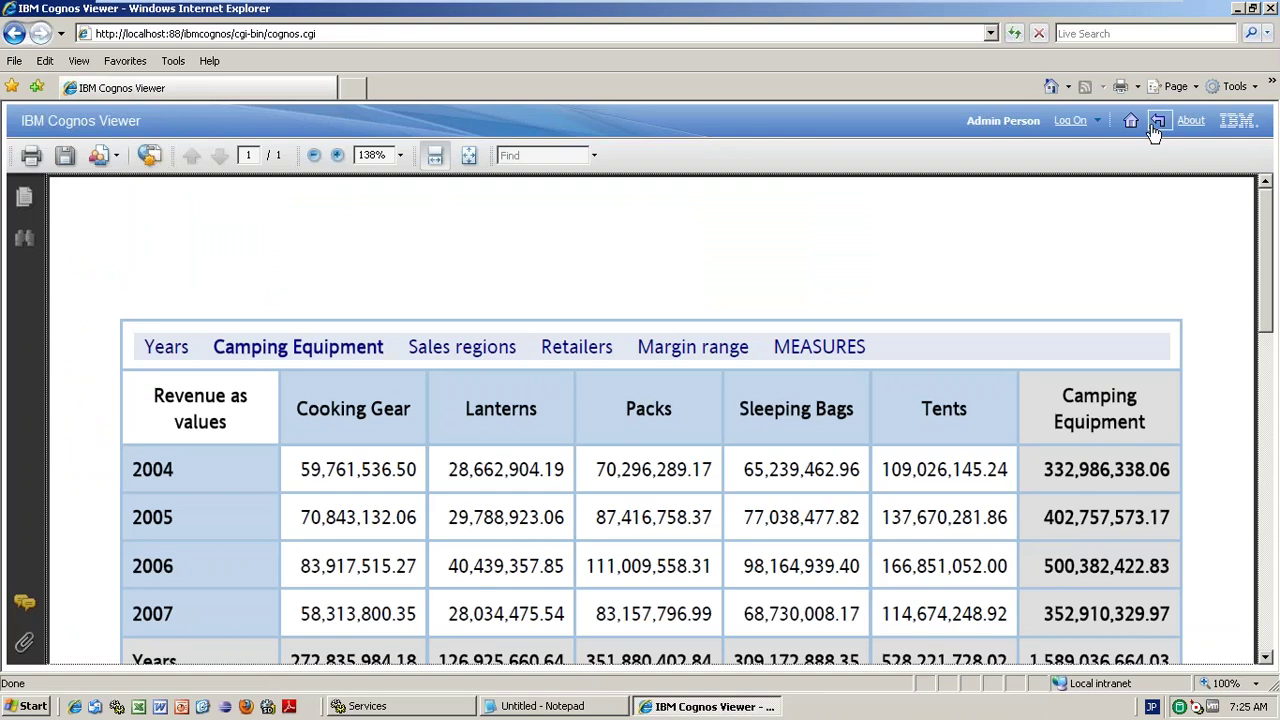
- Leave the PDF in Cognos Viewer and return to PowerPlay Studio
click(1155, 128)
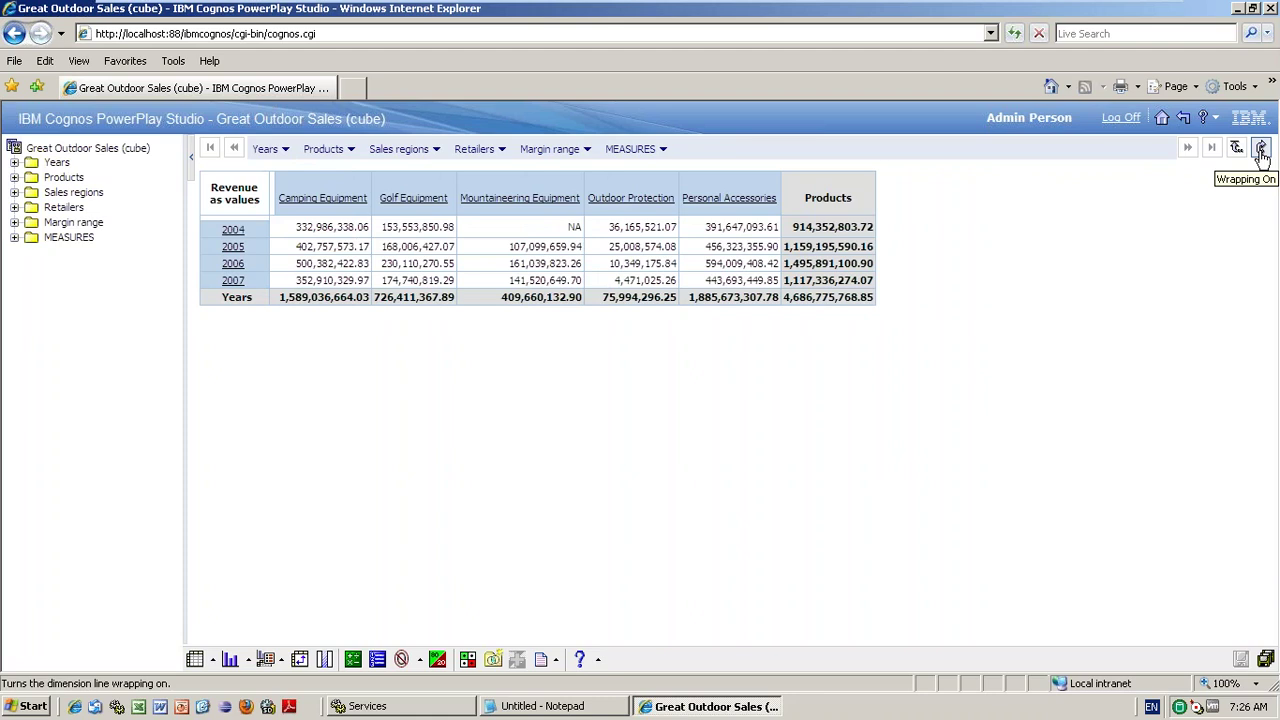
- Toggle dimension line wrapping on and off, leaving it off
click(1261, 150)
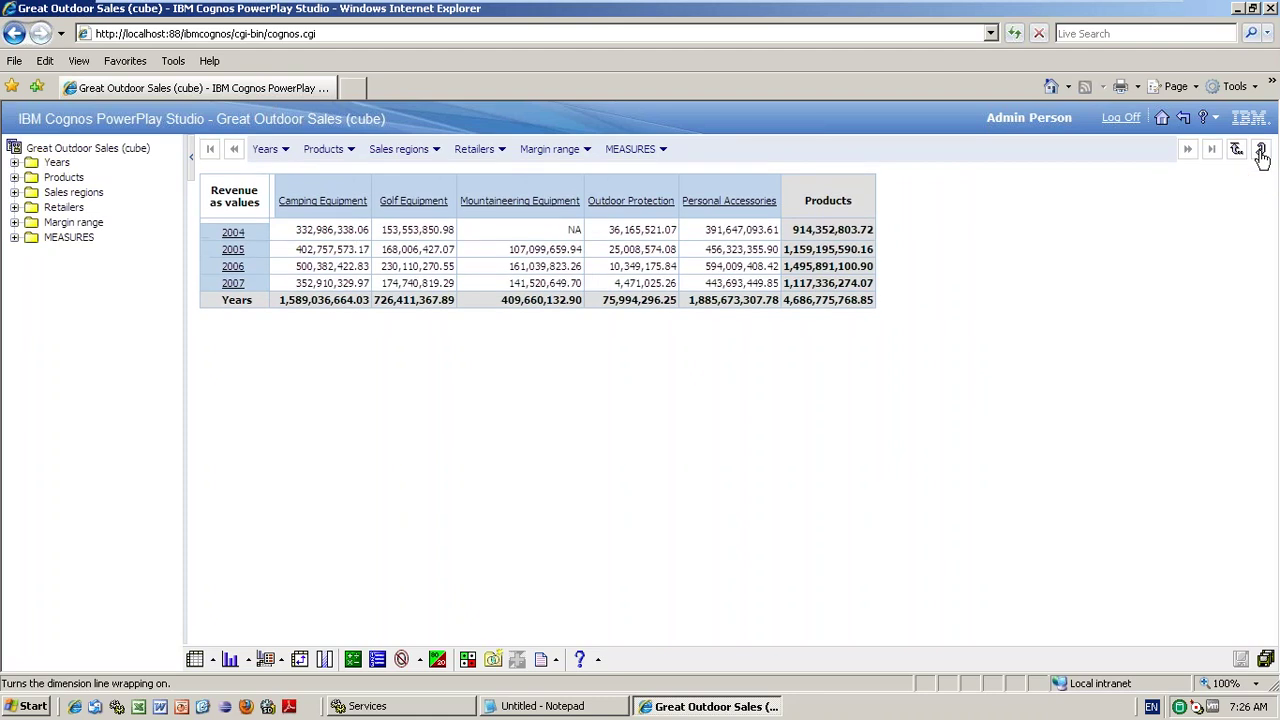
click(1261, 150)
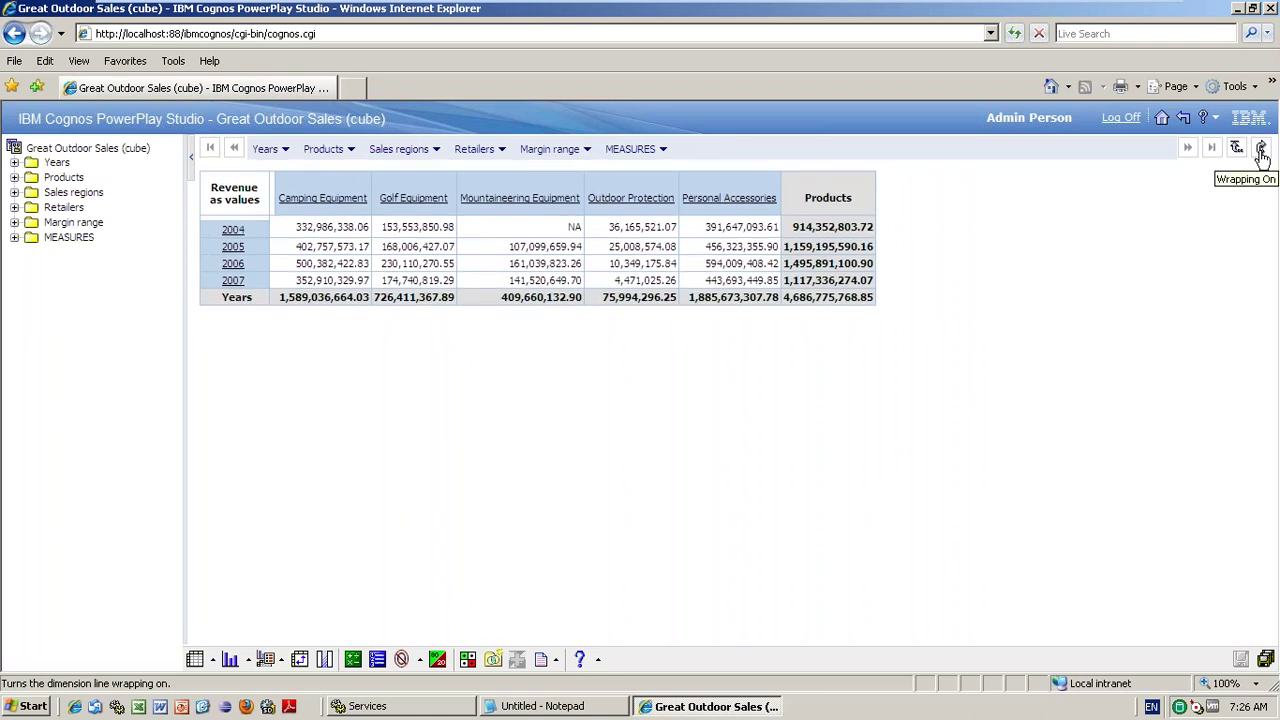
click(1261, 150)
click(1261, 150)
click(1261, 150)
click(1261, 150)
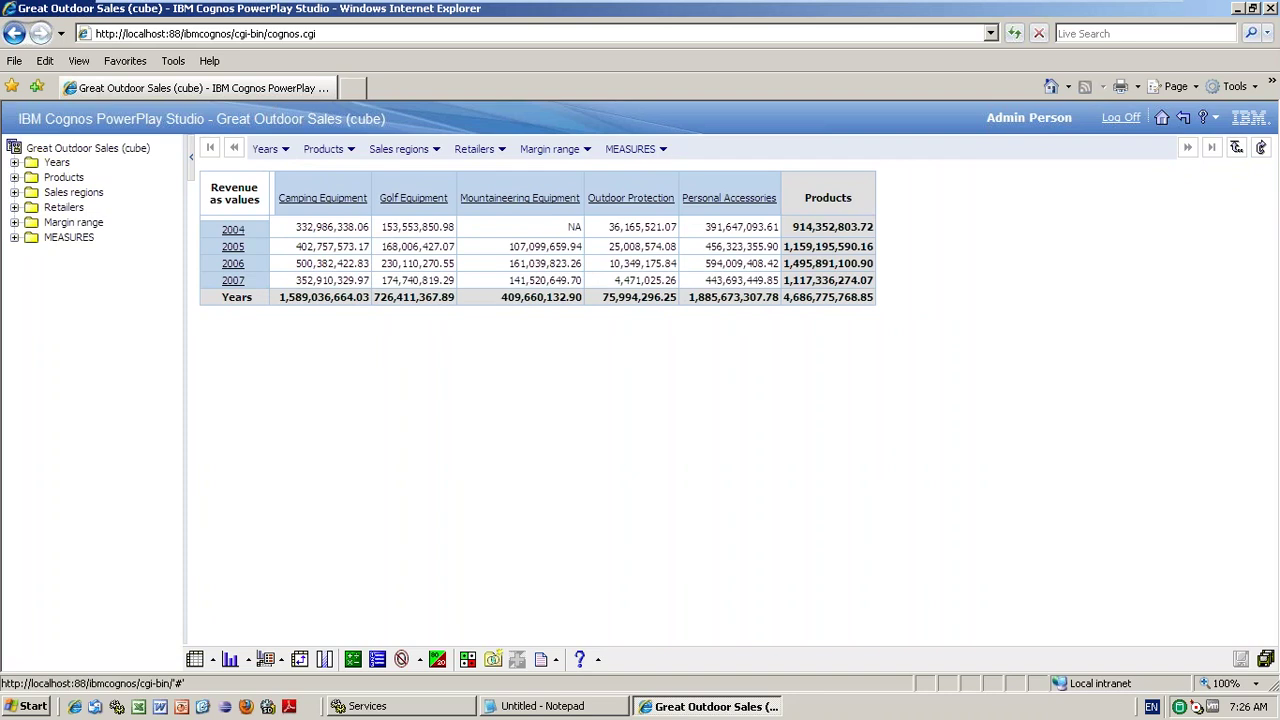
- Drill the columns into Personal Accessories, then return them to all Products
click(325, 149)
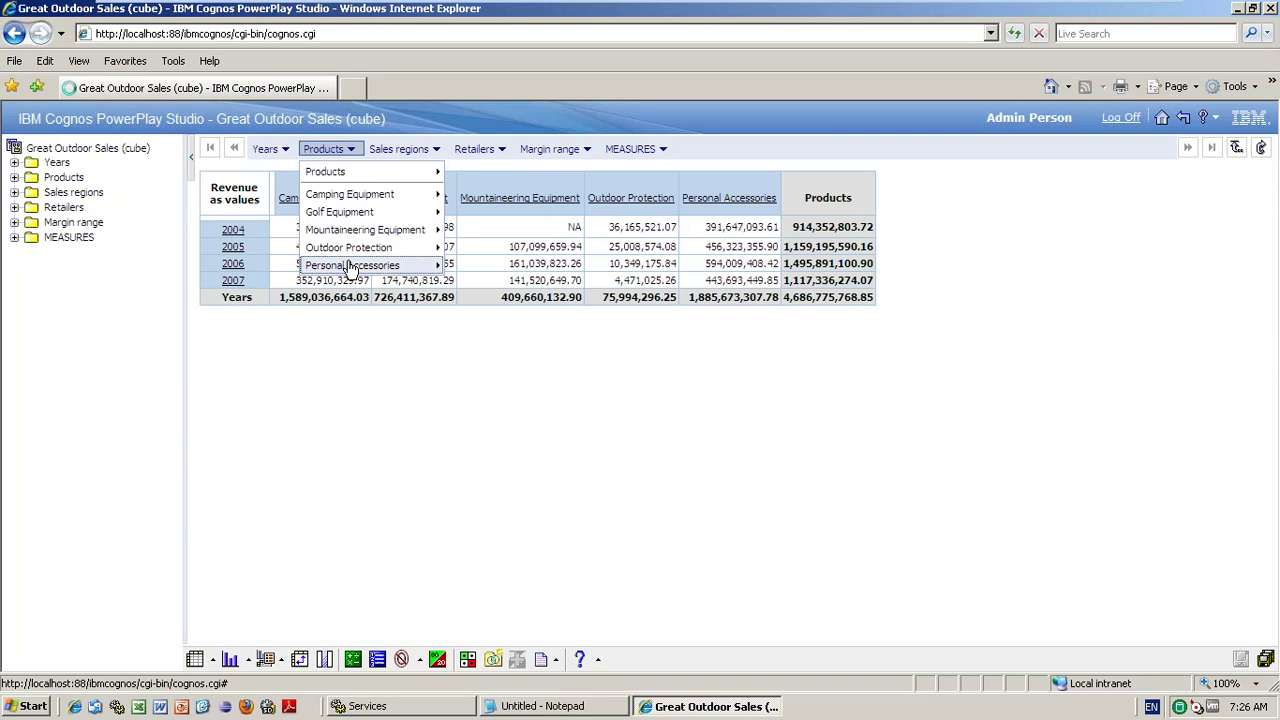
click(352, 266)
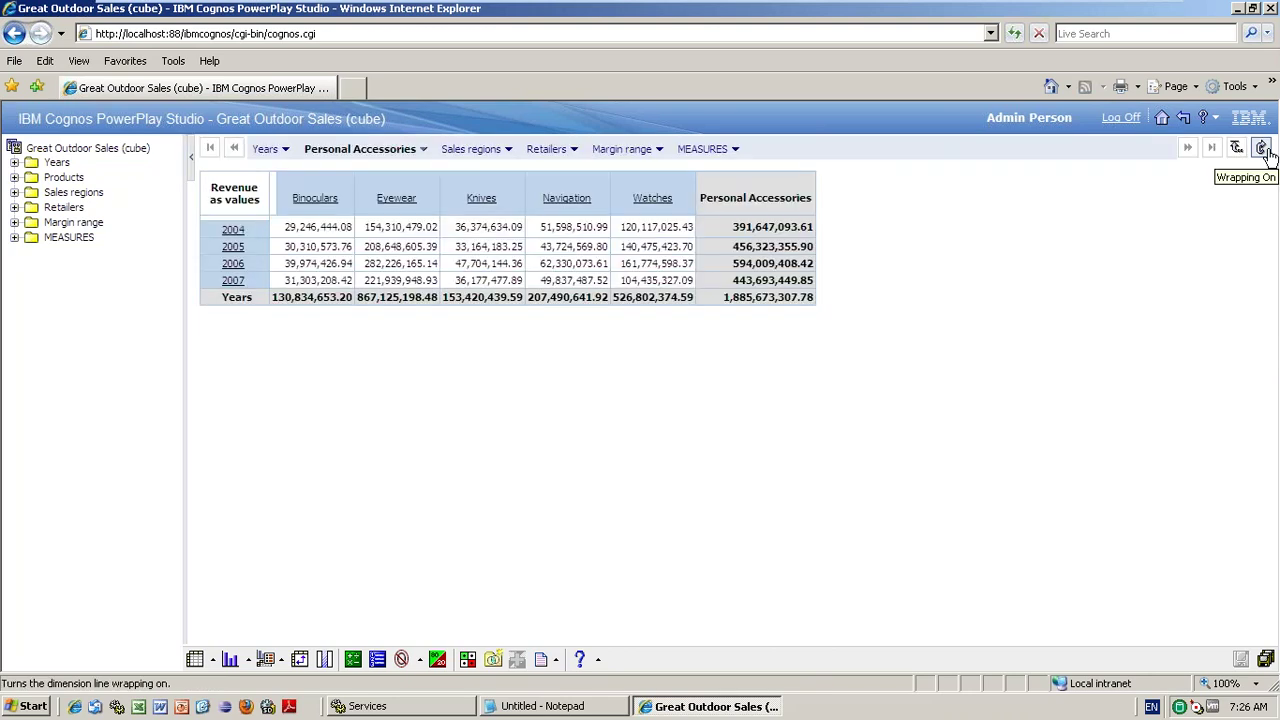
click(1263, 149)
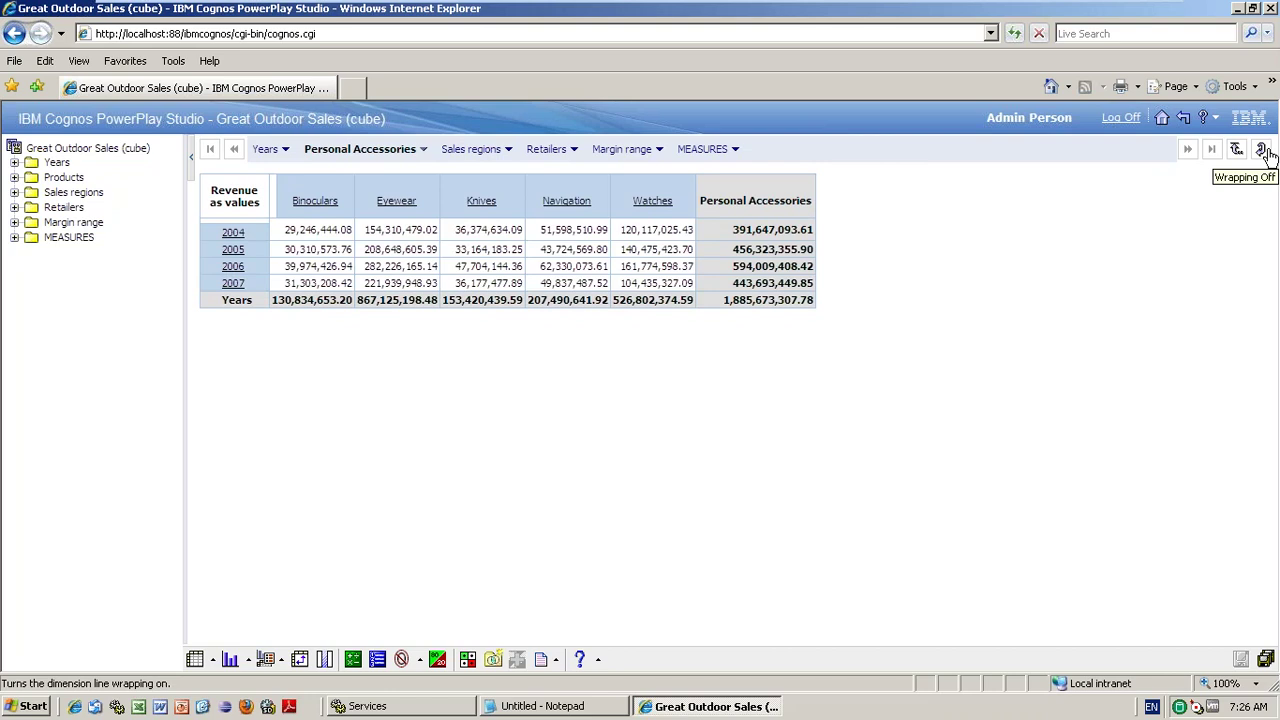
click(1264, 151)
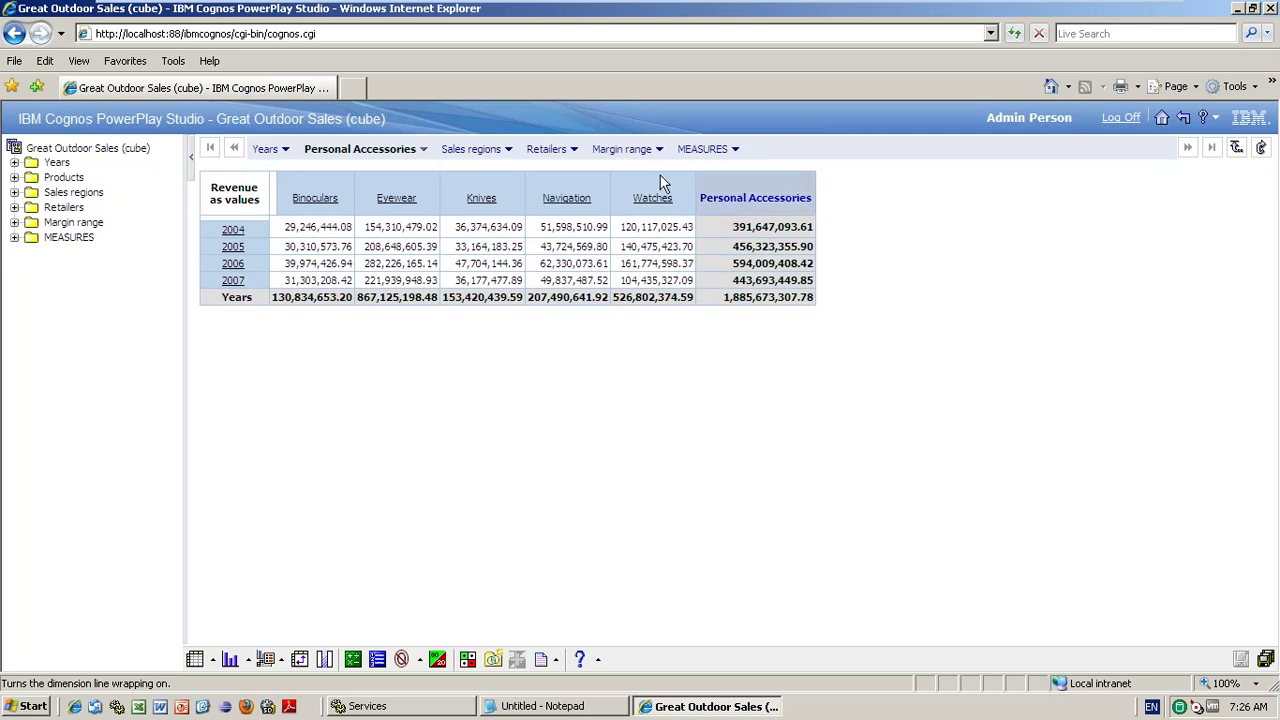
click(427, 150)
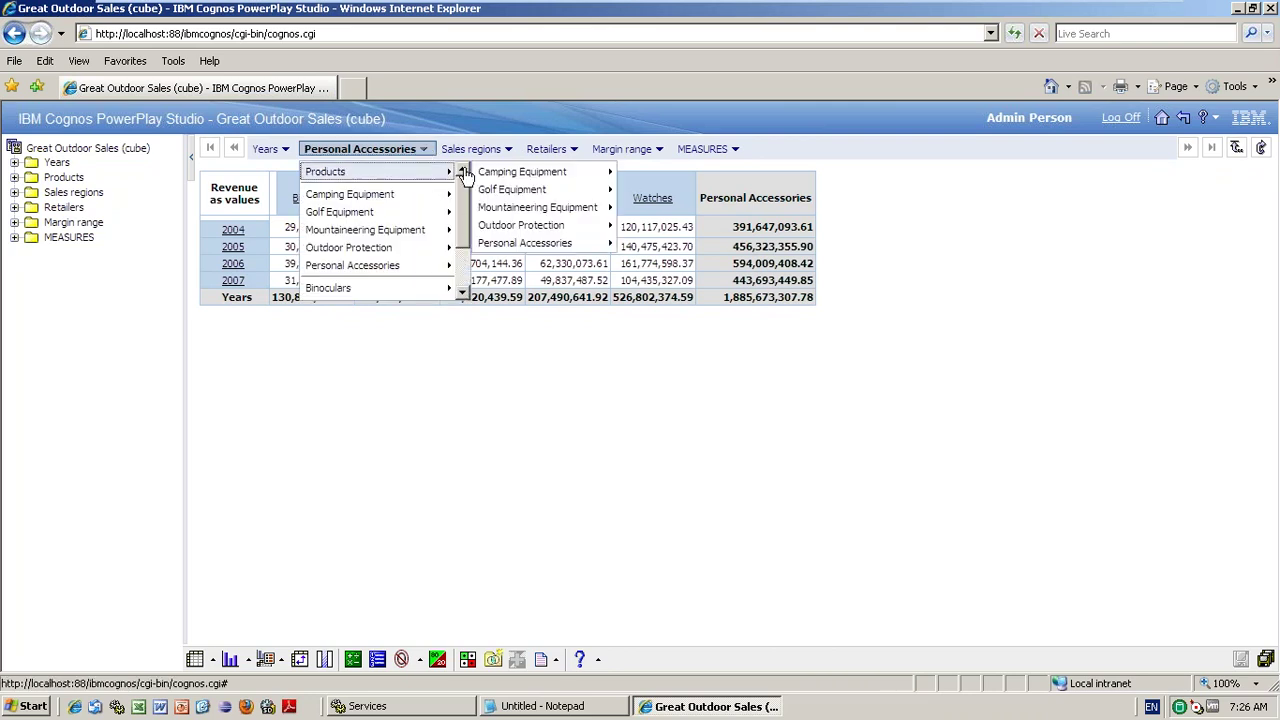
click(455, 172)
click(541, 659)
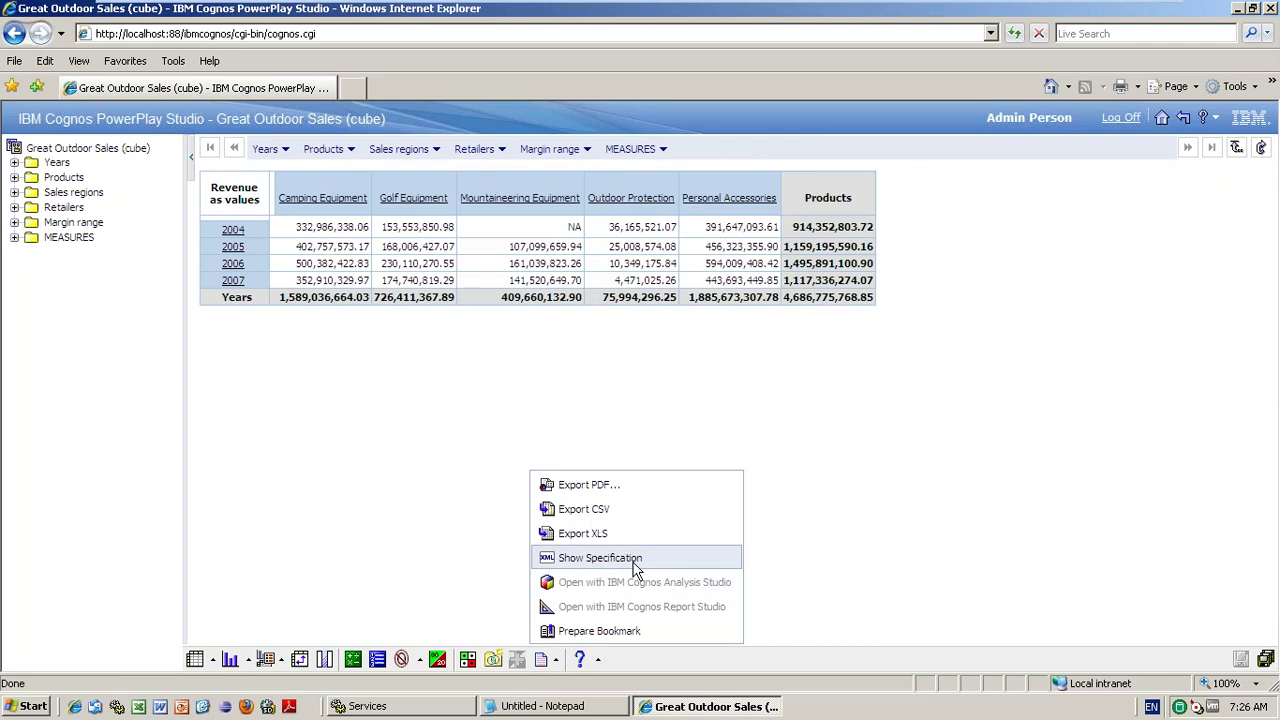
- Filter the Great Outdoor Sales crosstab to the Americas sales region
click(598, 558)
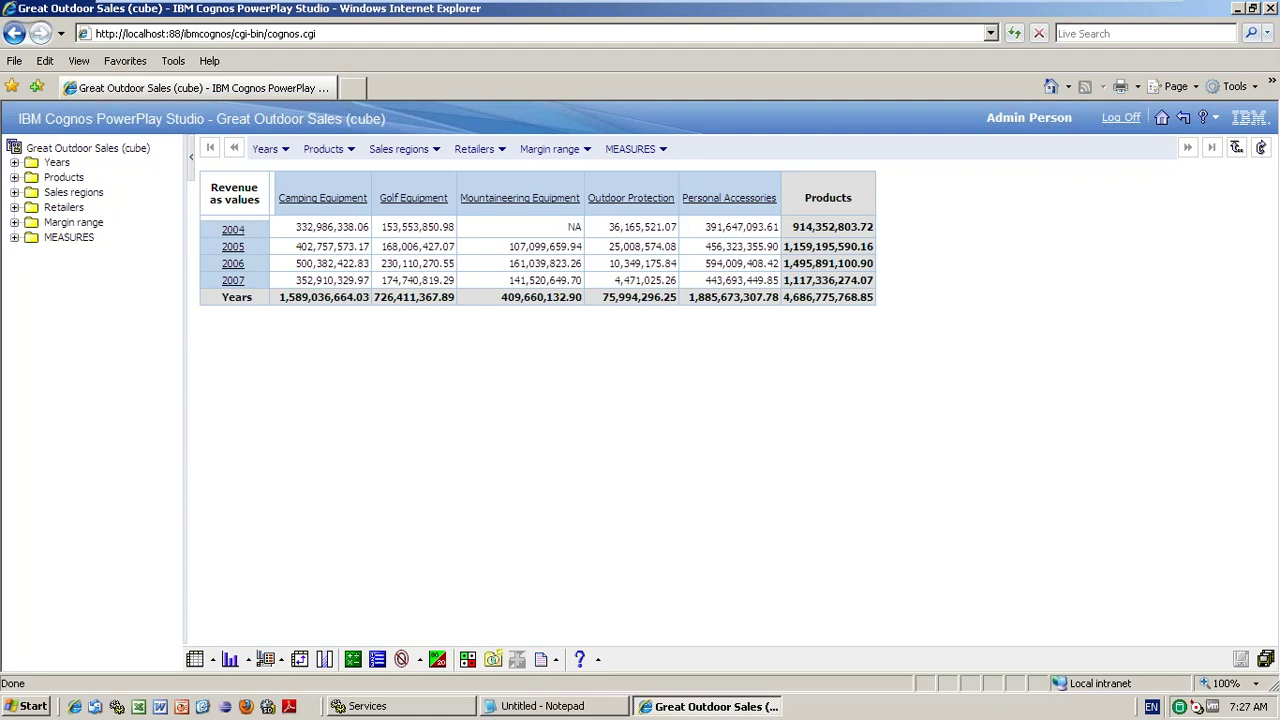
click(557, 662)
click(562, 663)
click(558, 664)
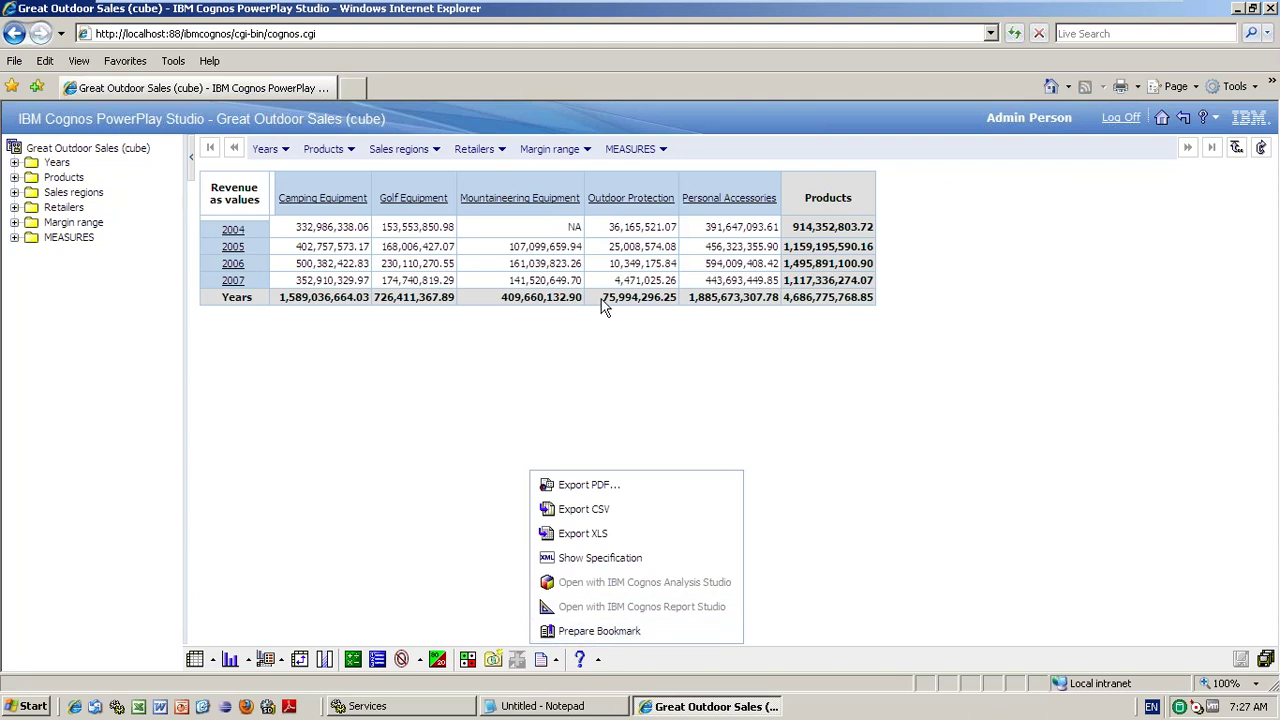
click(400, 149)
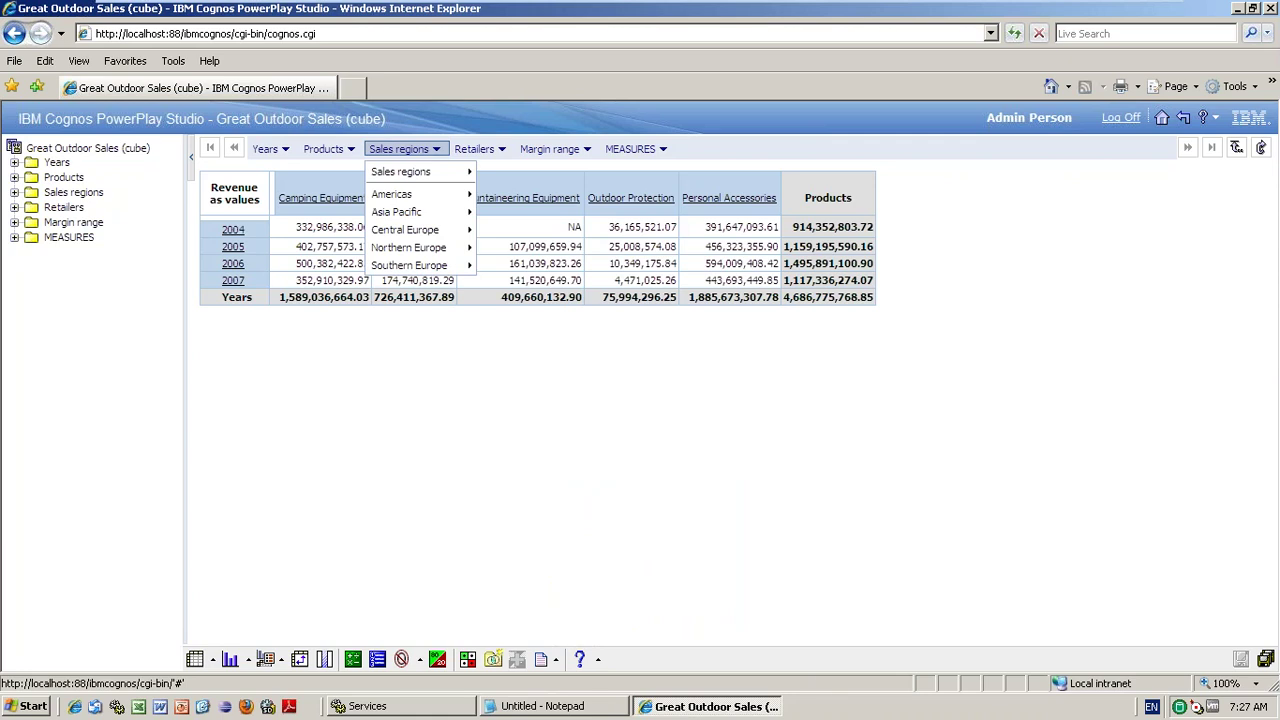
click(391, 194)
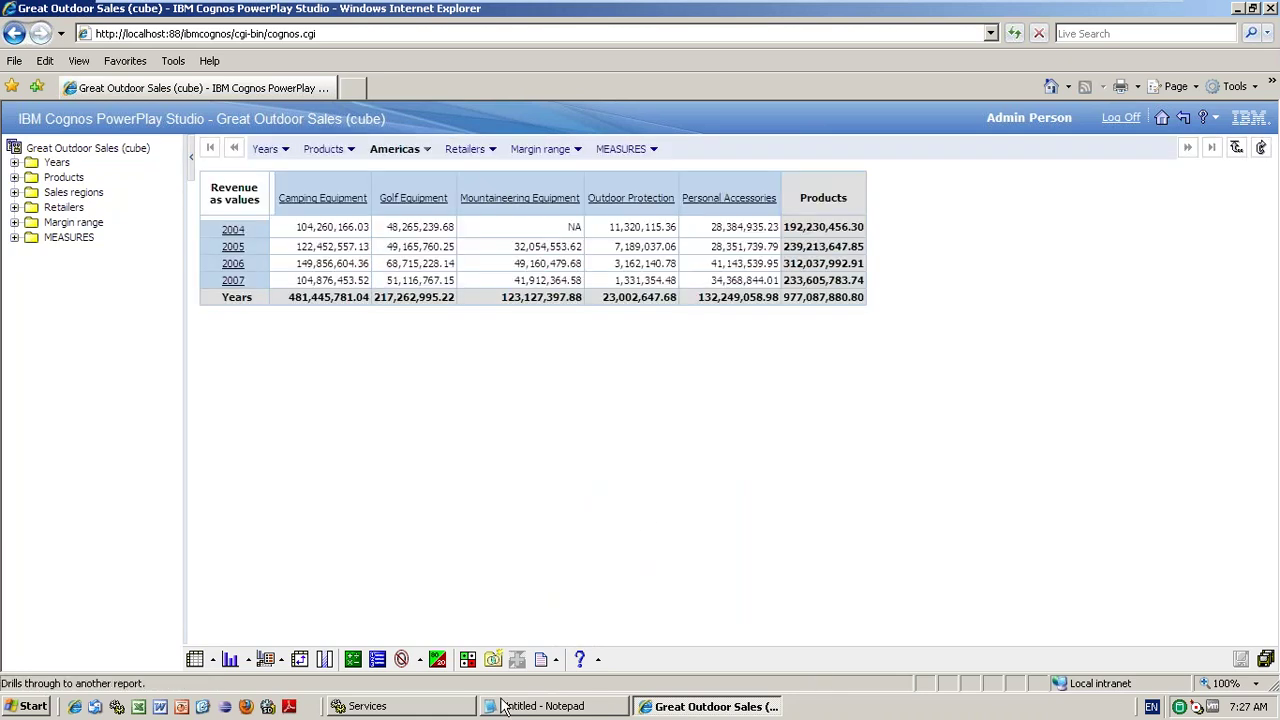
- Use File > Prepare Bookmark to create a bookmark URL for the Americas view
click(557, 659)
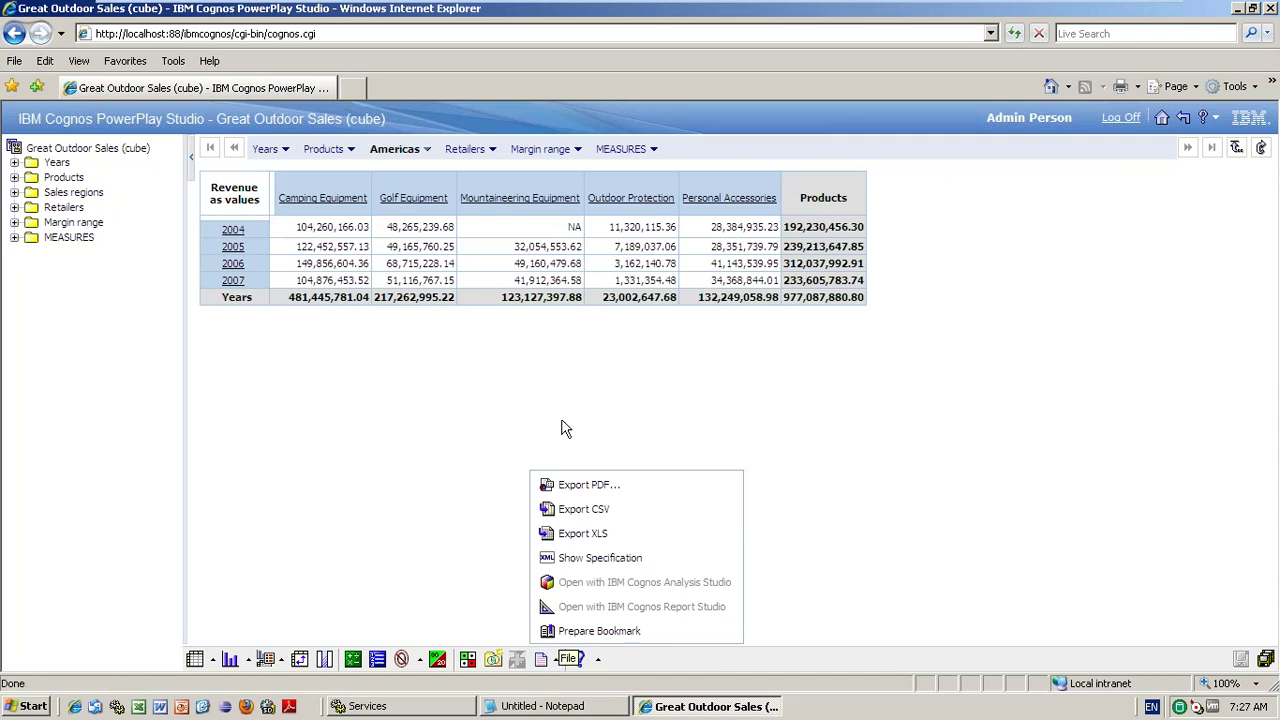
click(333, 38)
click(600, 633)
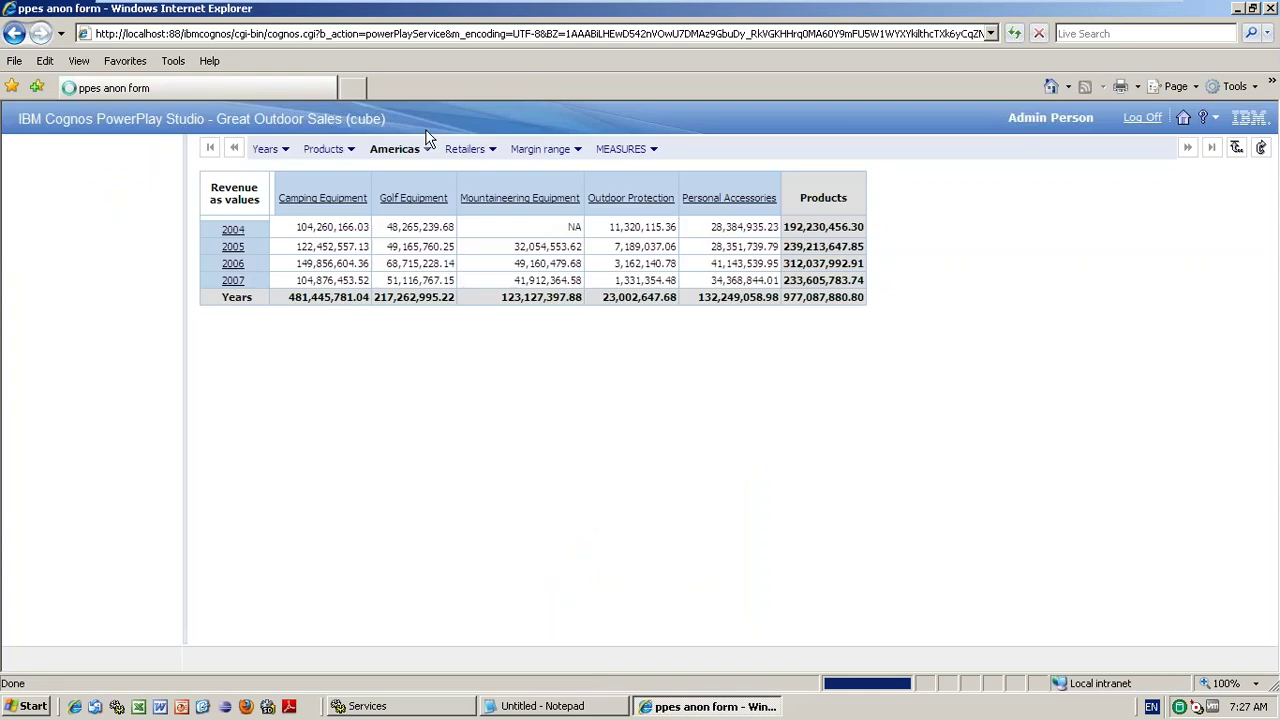
- Select the bookmark URL and launch a second Internet Explorer window showing the Cognos log-on page
click(575, 38)
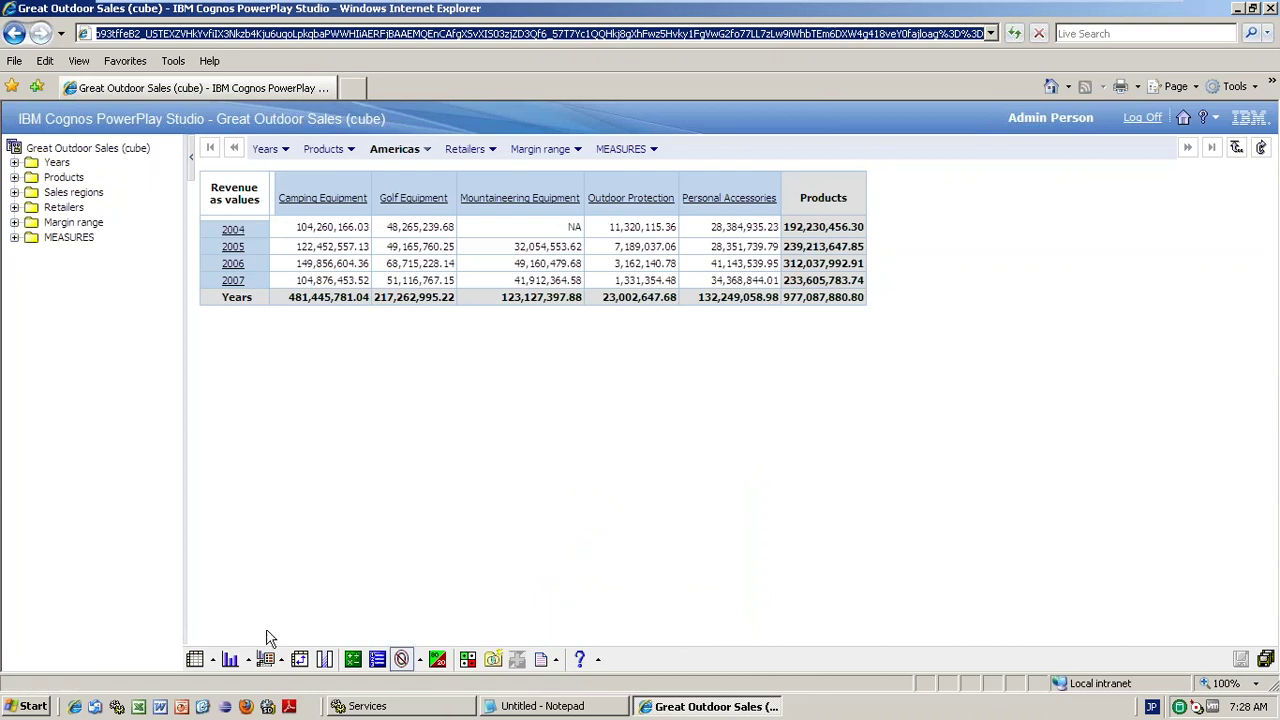
click(76, 706)
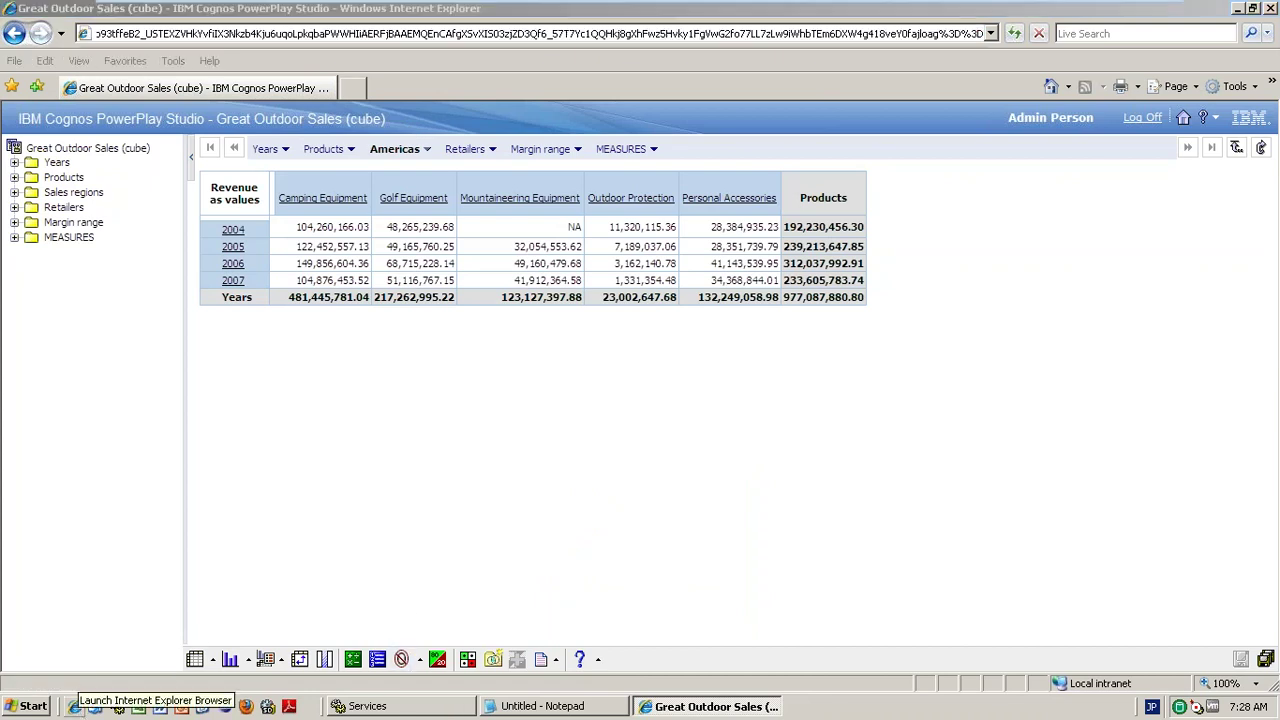
right_click(78, 706)
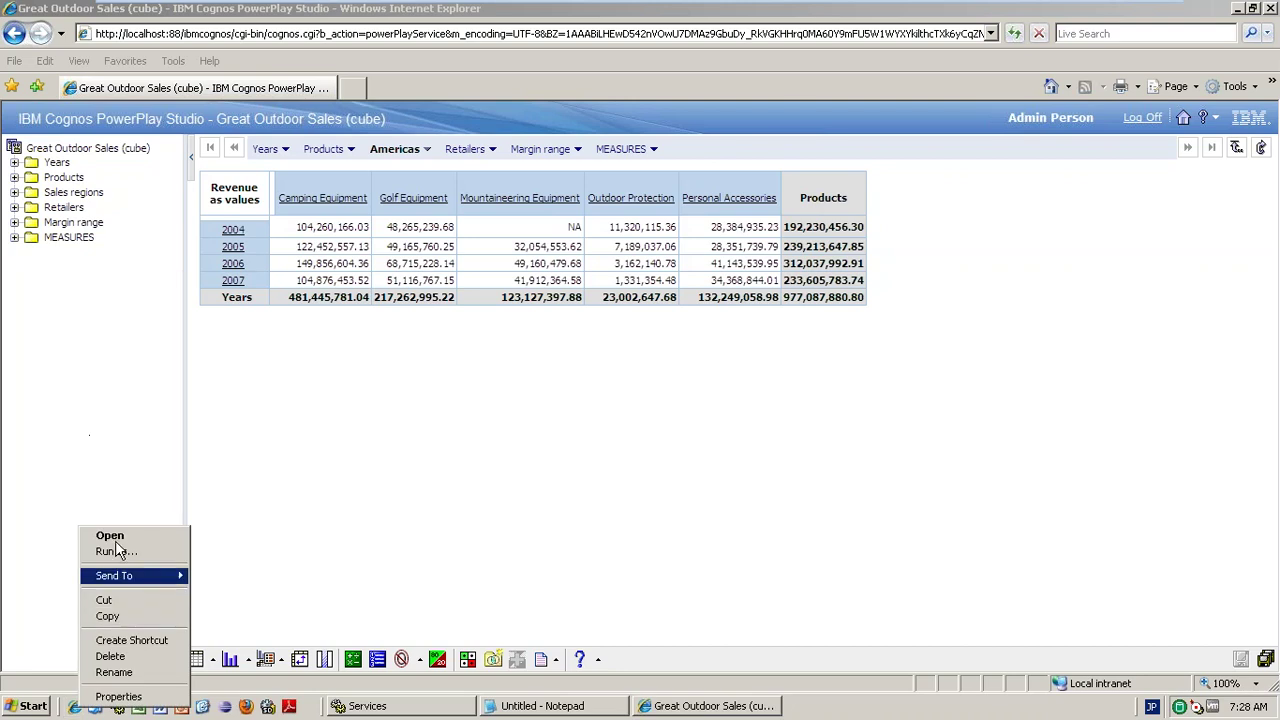
key(Escape)
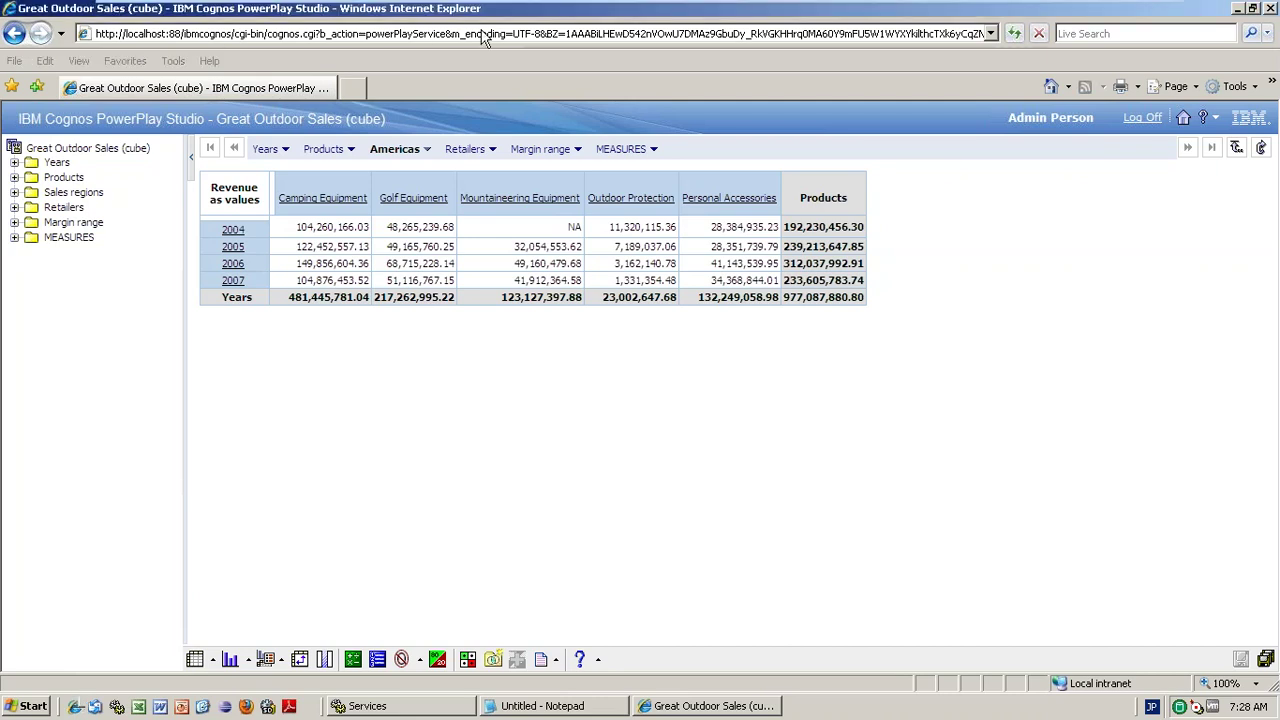
click(484, 37)
click(480, 34)
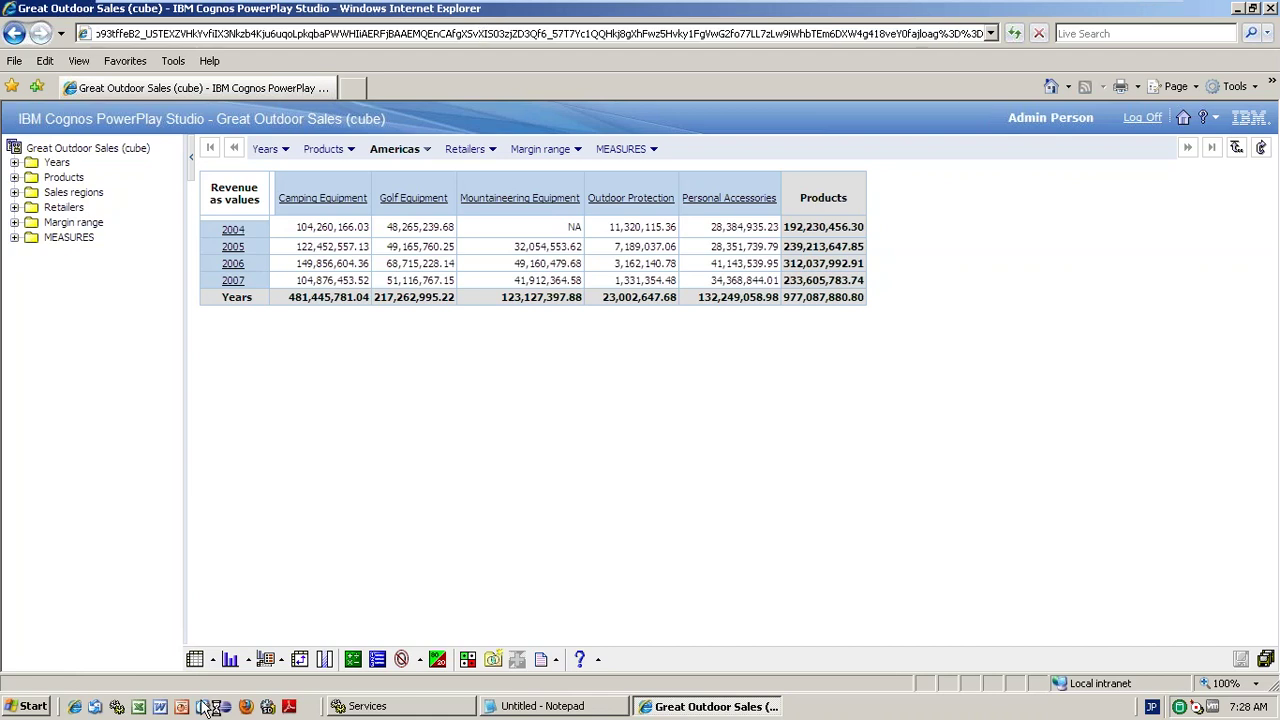
click(75, 706)
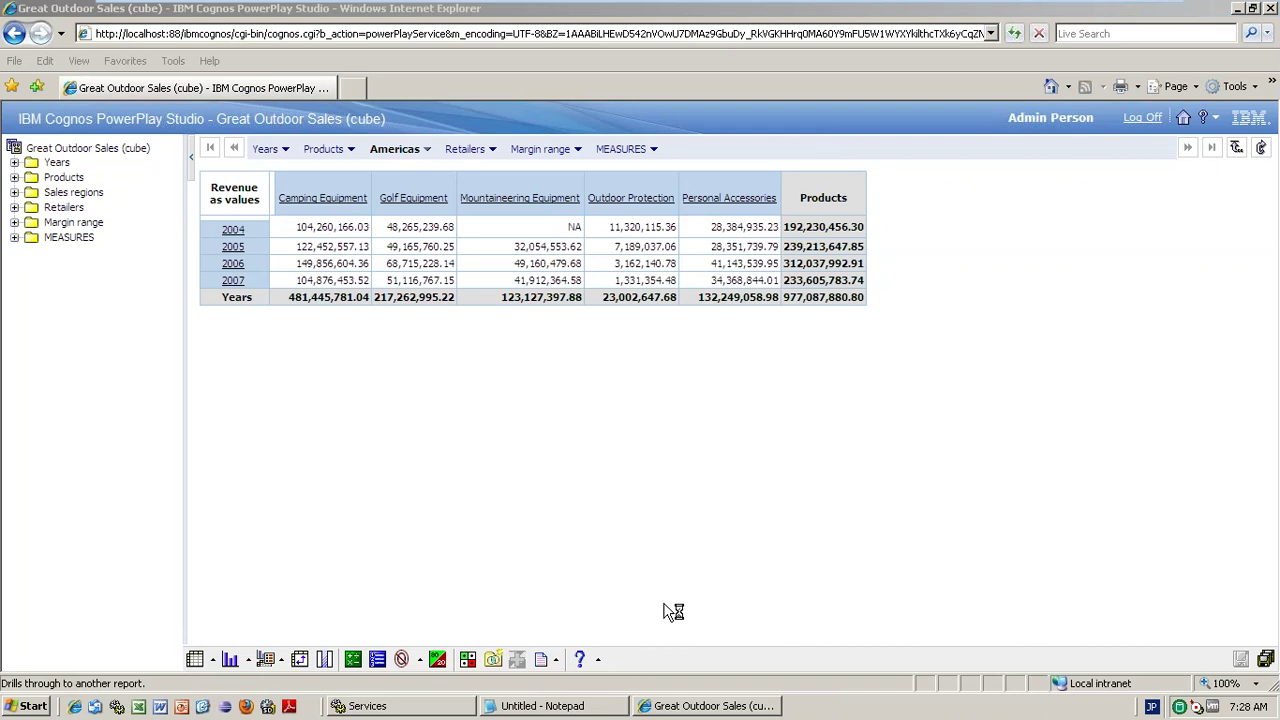
click(1246, 12)
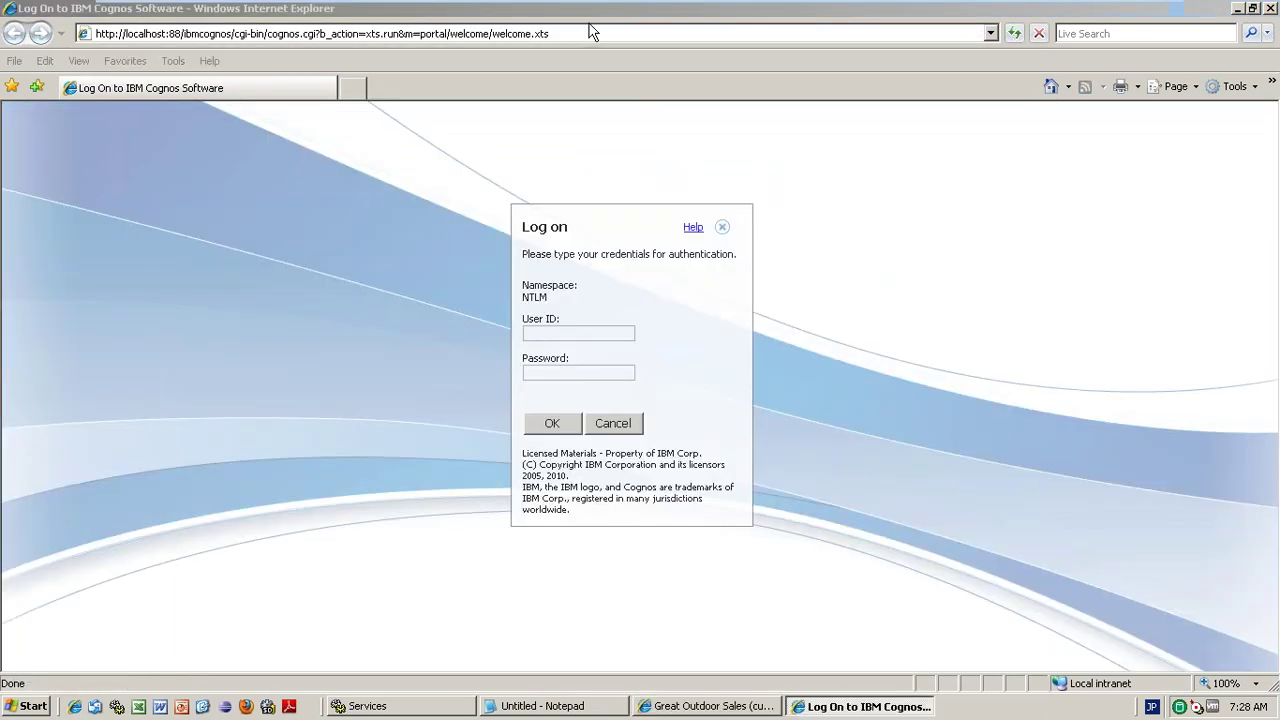
- Close the two extra log-on popups, clear the address bar, and return to the Great Outdoor Sales window
click(590, 33)
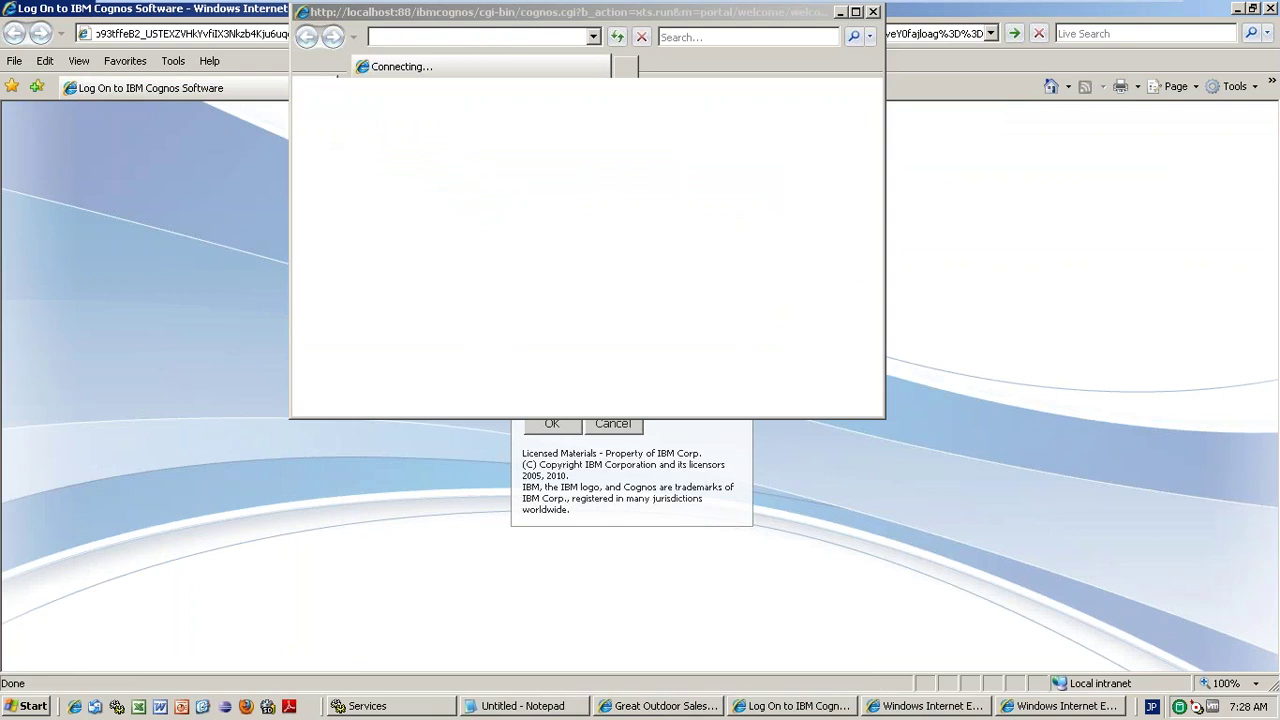
click(872, 12)
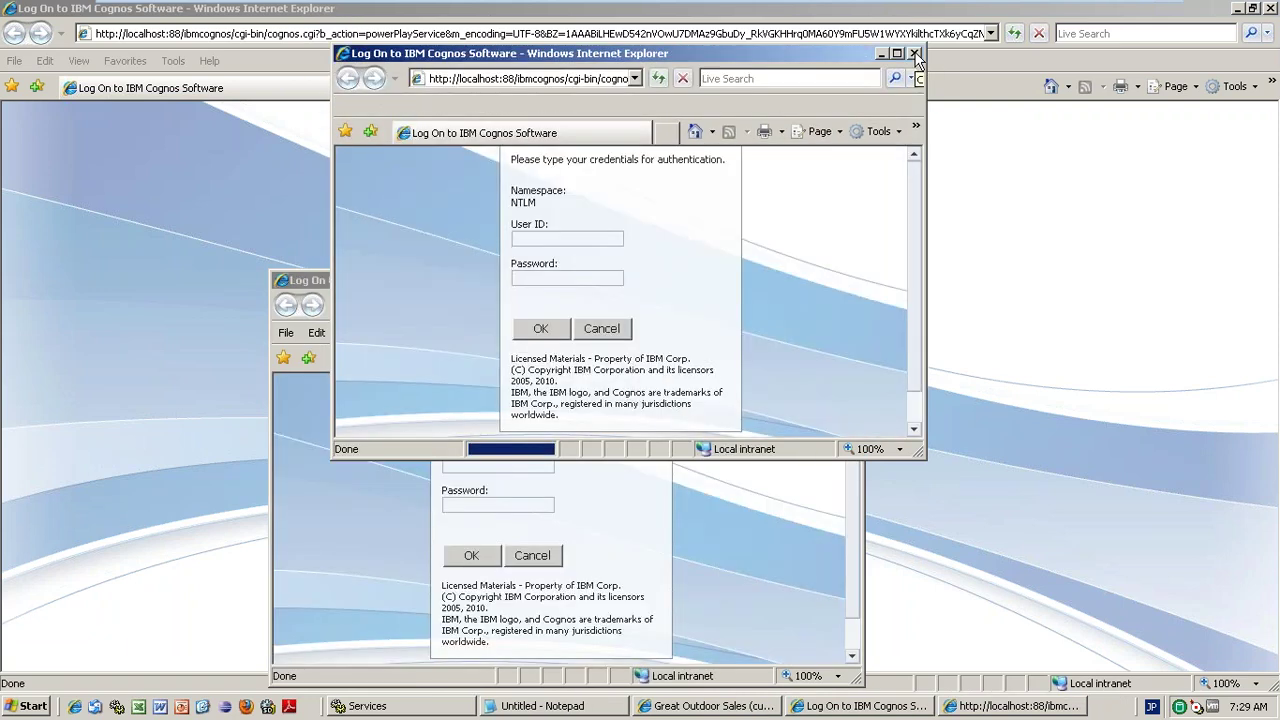
click(914, 54)
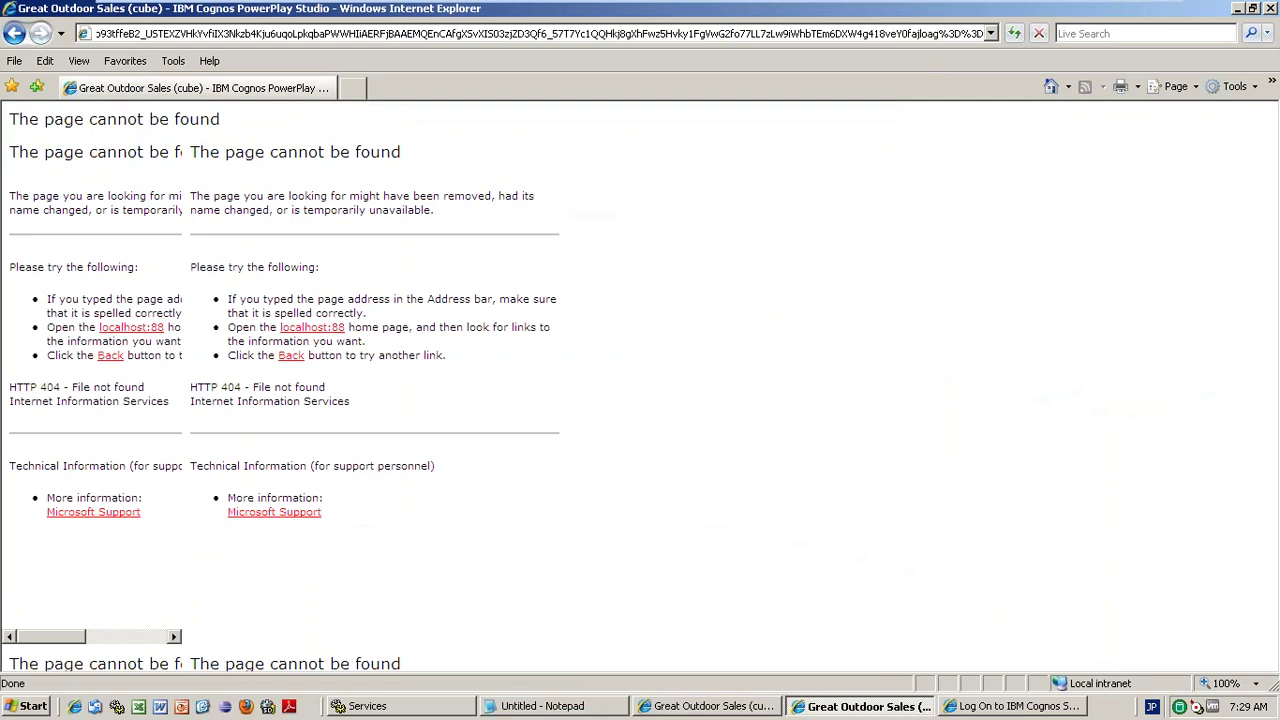
key(Return)
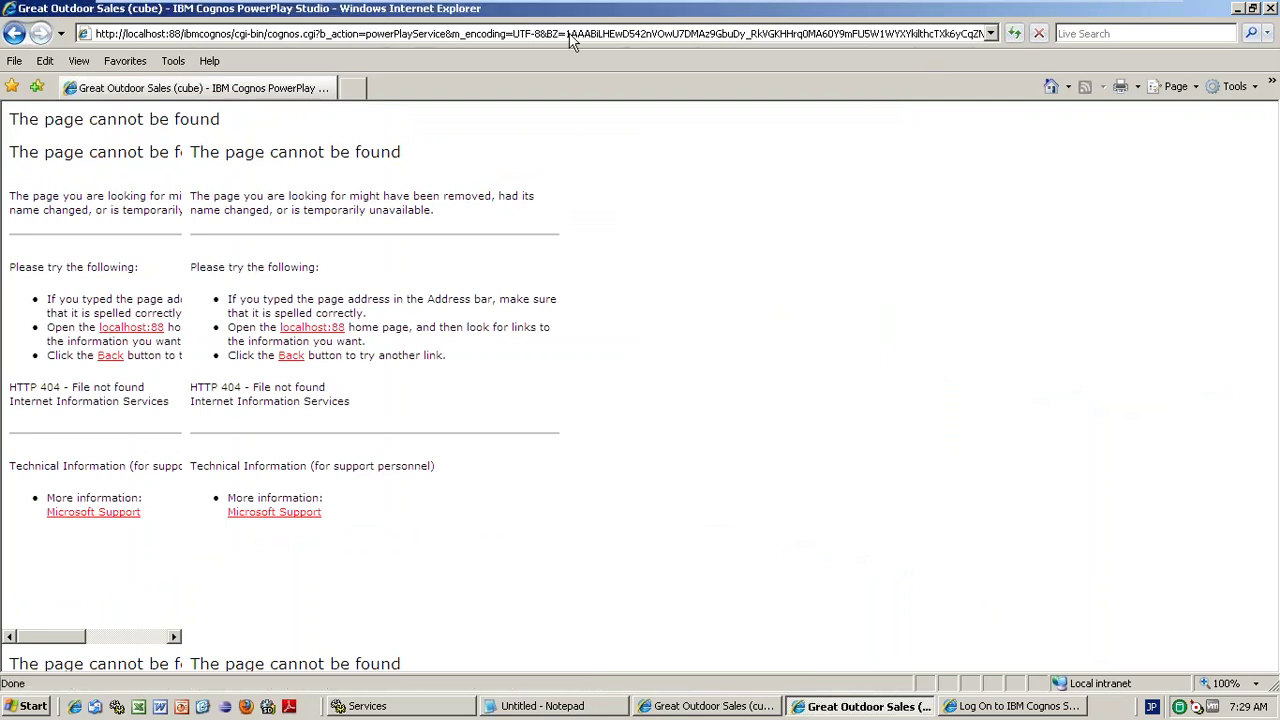
click(690, 34)
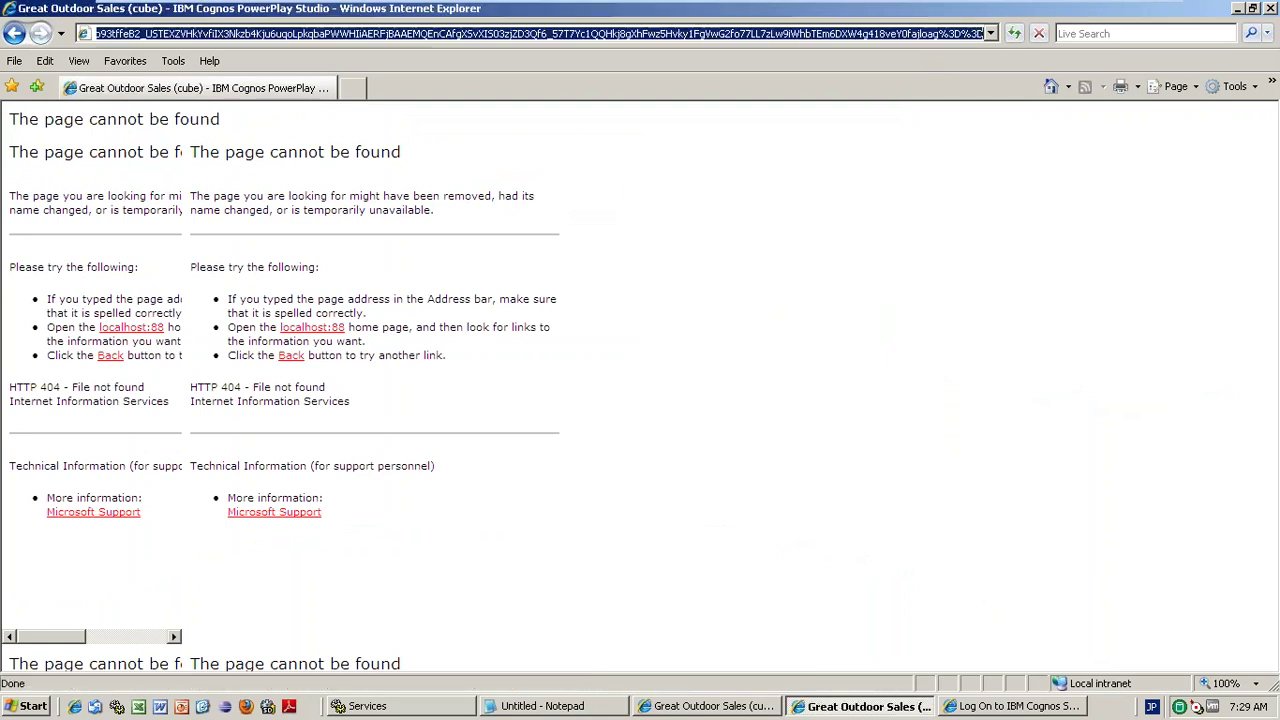
key(BackSpace)
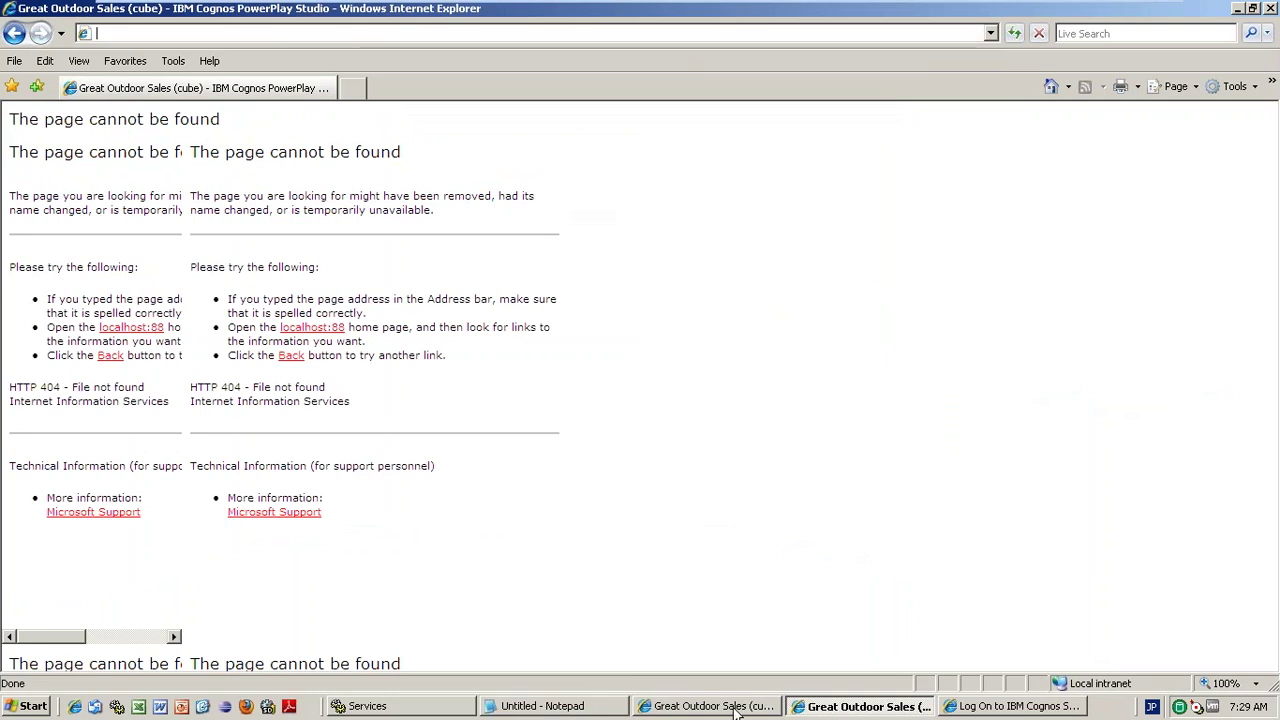
click(715, 706)
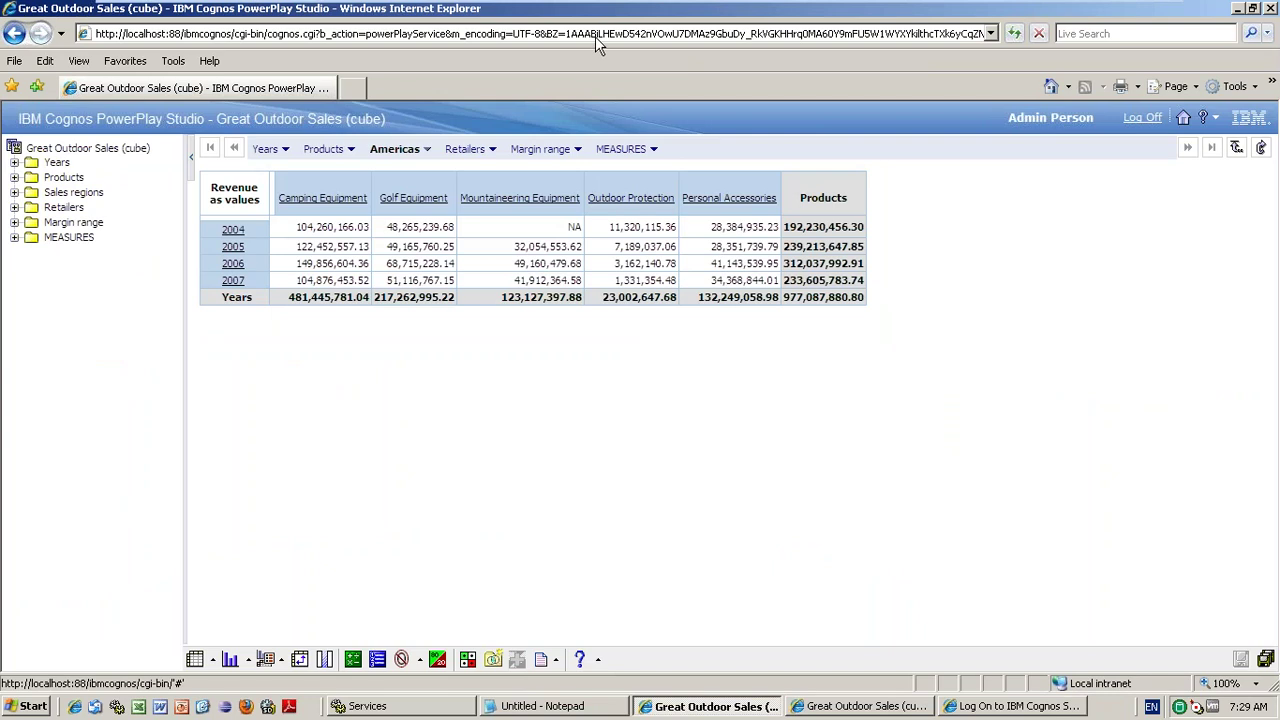
- Switch to the Cognos log-on window and enter the user ID
click(595, 36)
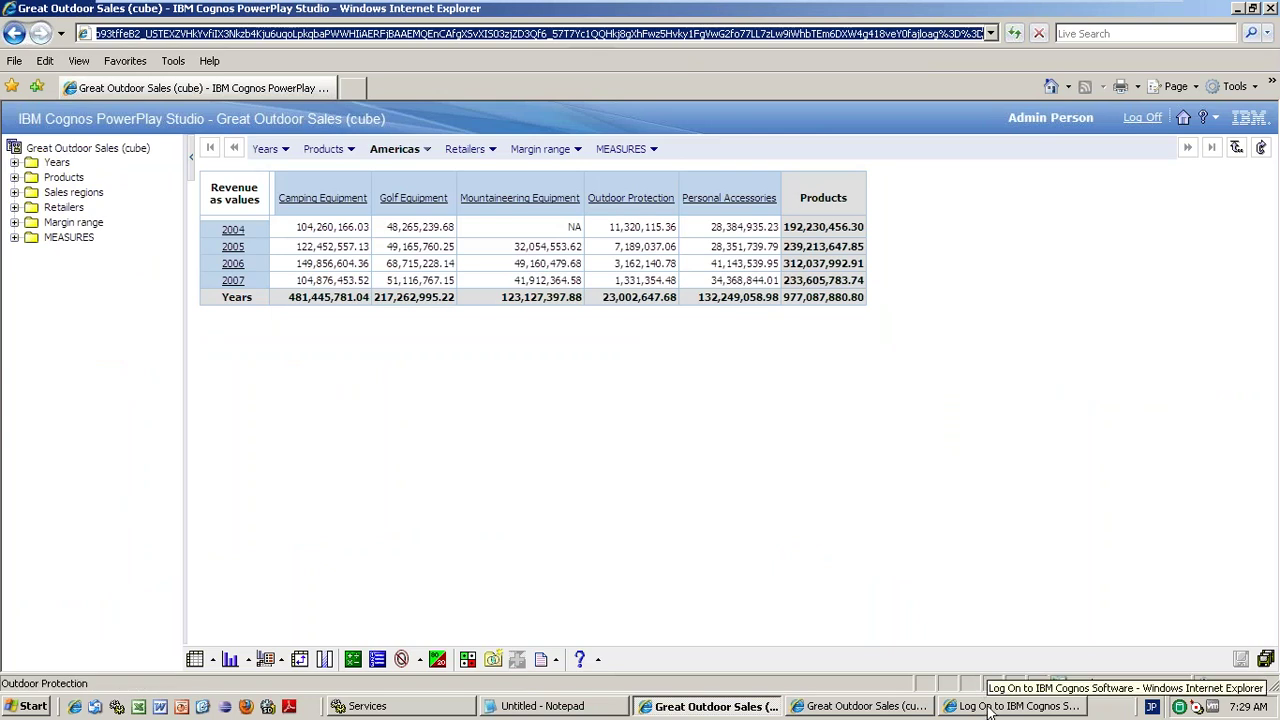
click(990, 707)
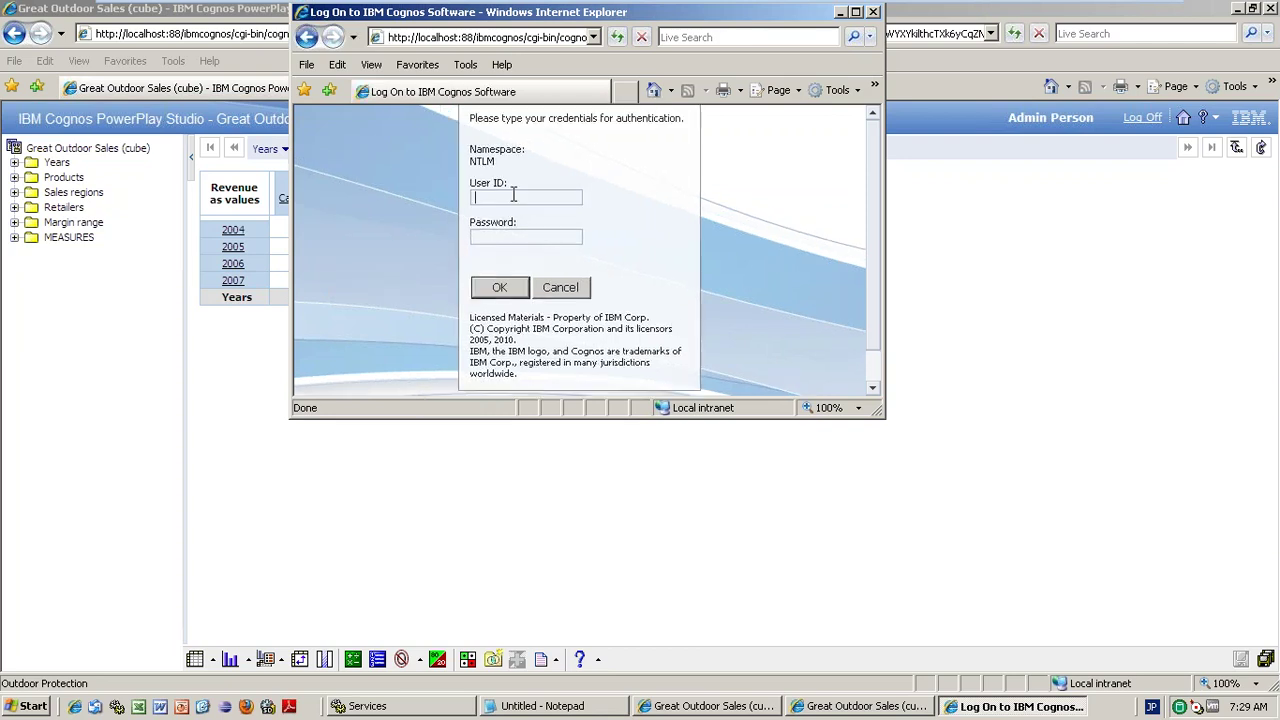
text(admin)
key(Tab)
drag(576, 197, 430, 193)
key(Tab)
- Enter the password, submit the log-on, and maximize the bookmarked Americas crosstab
key(ctrl+a)
key(BackSpace)
key(Return)
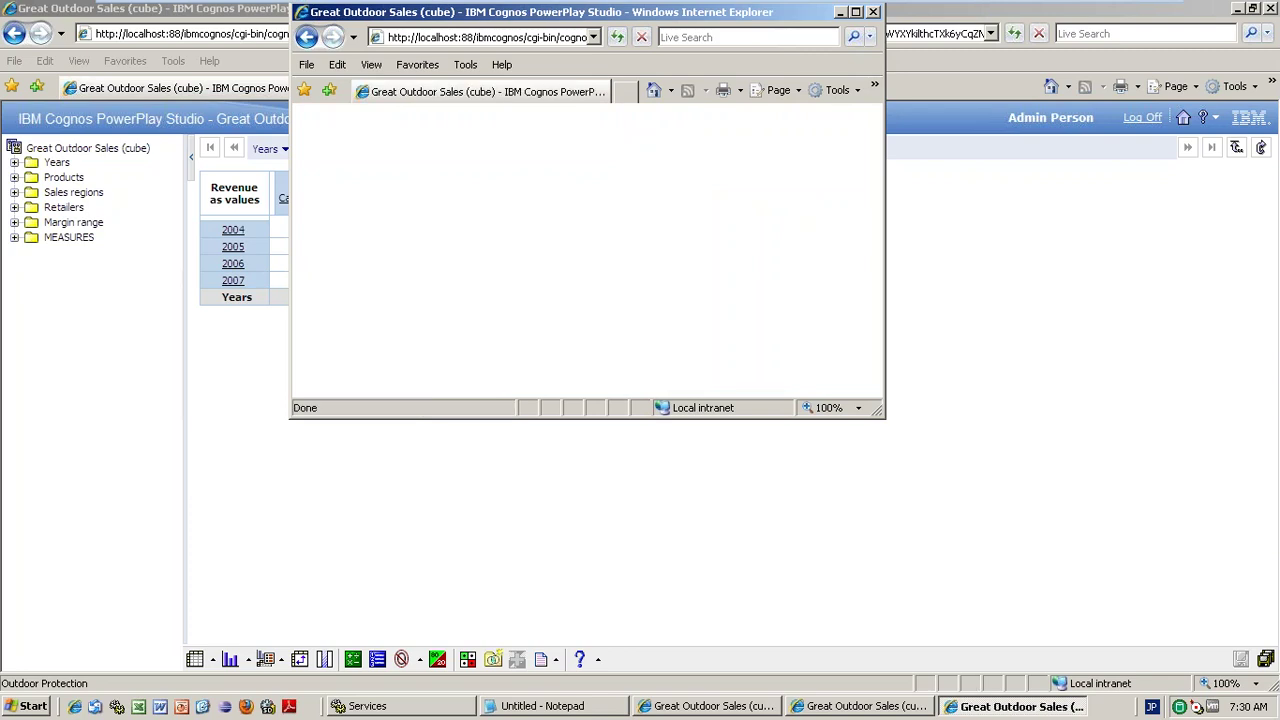
click(855, 11)
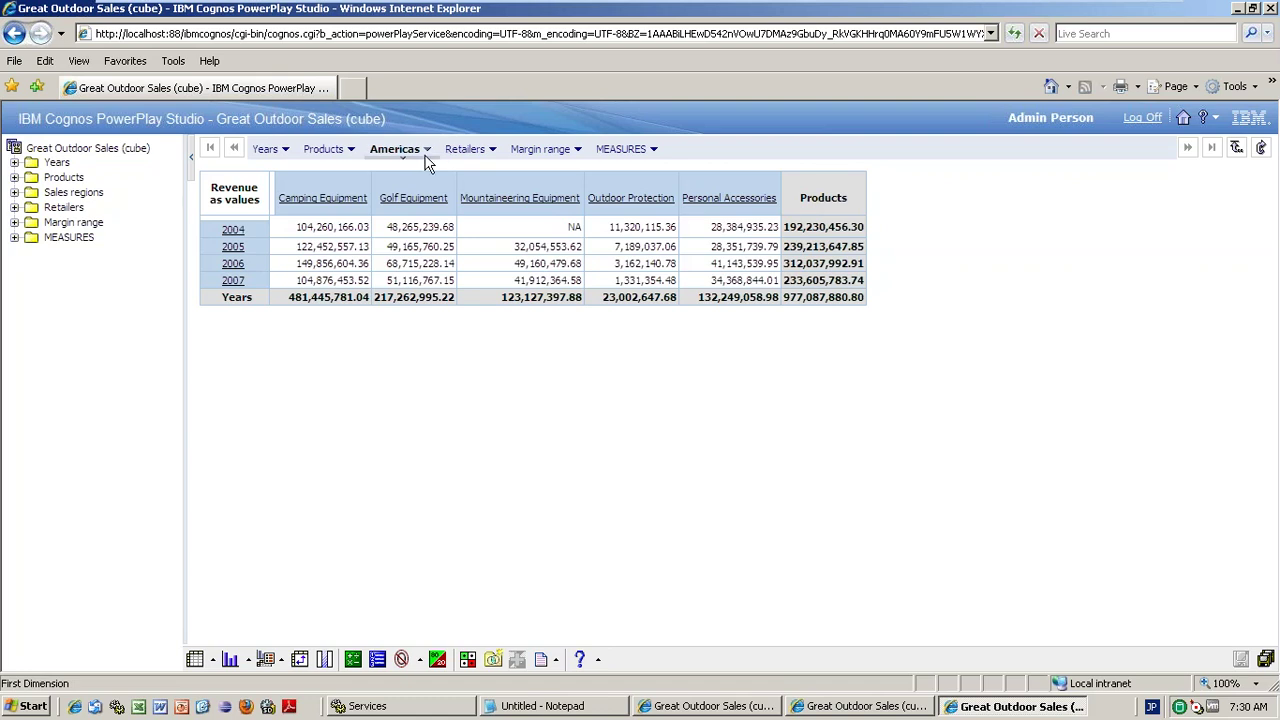
- Open the Americas region dropdown and show the countries under Southern Europe
click(426, 151)
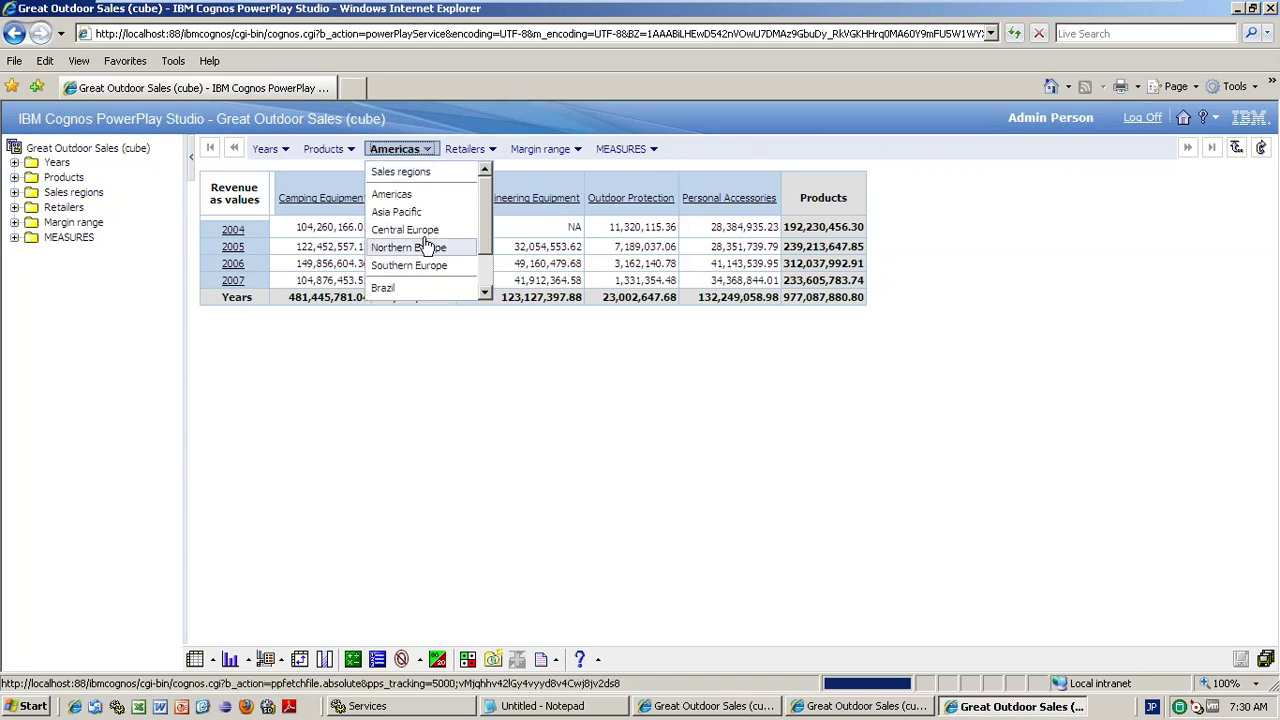
mouse_move(416, 265)
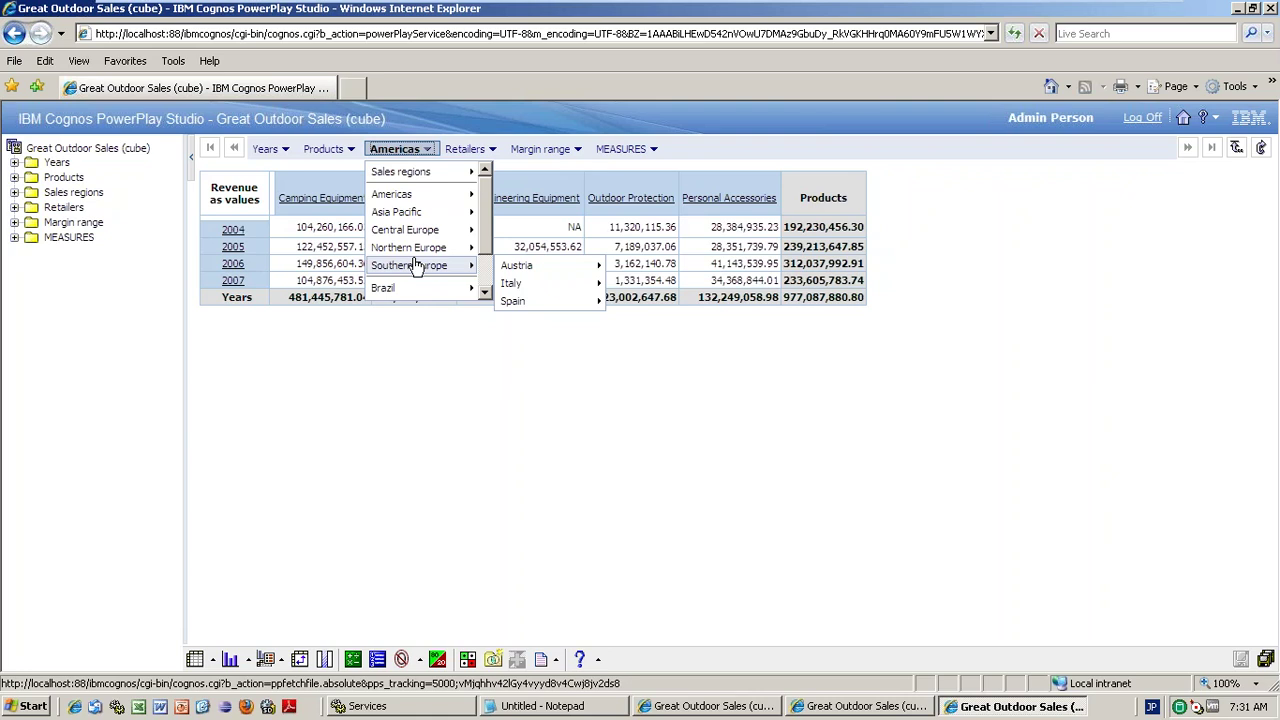
- Close the Americas region dropdown and the Export menu so only the revenue crosstab remains
click(556, 659)
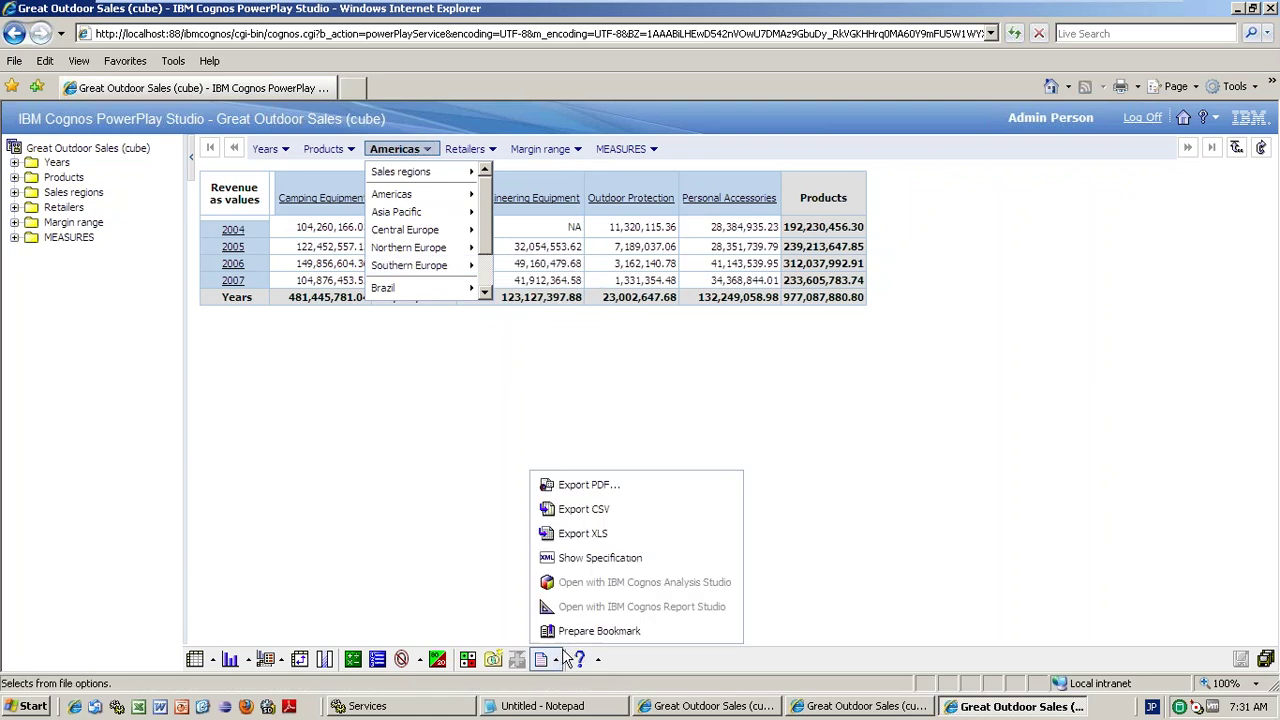
click(395, 410)
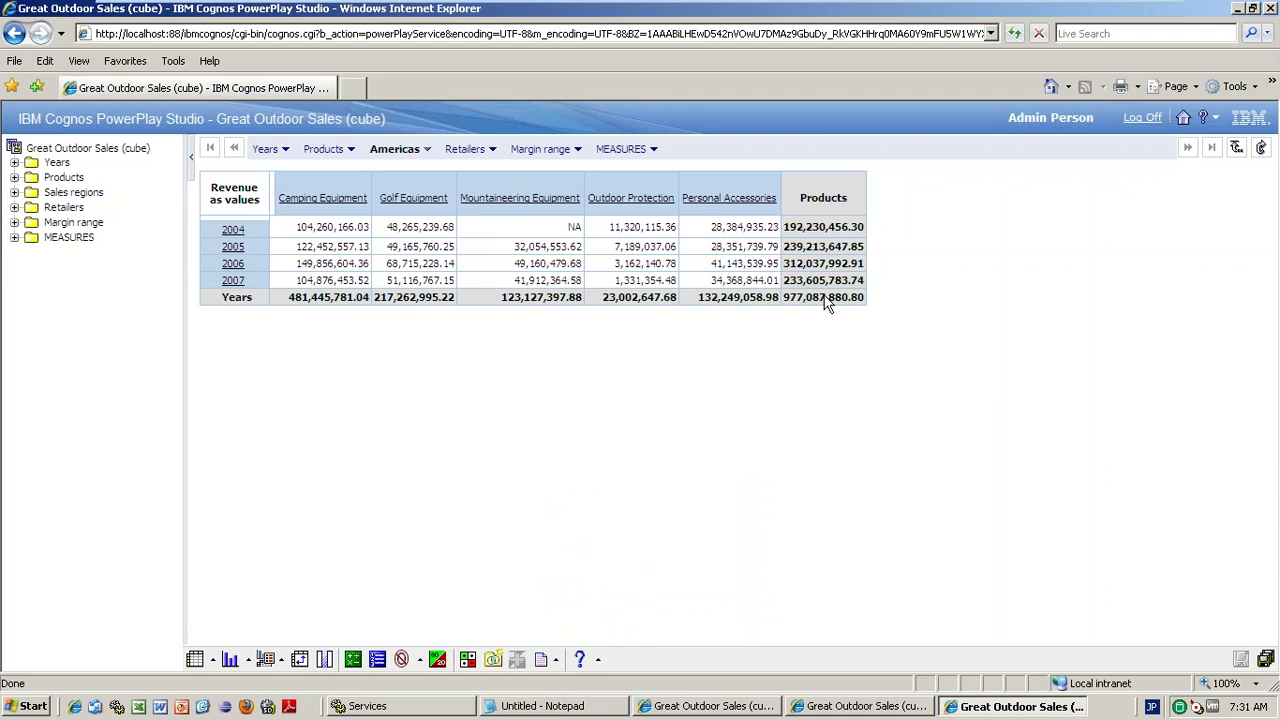
- Cancel the portal save, cycle through the Great Outdoor Sales windows, and return to the portal home
click(1265, 660)
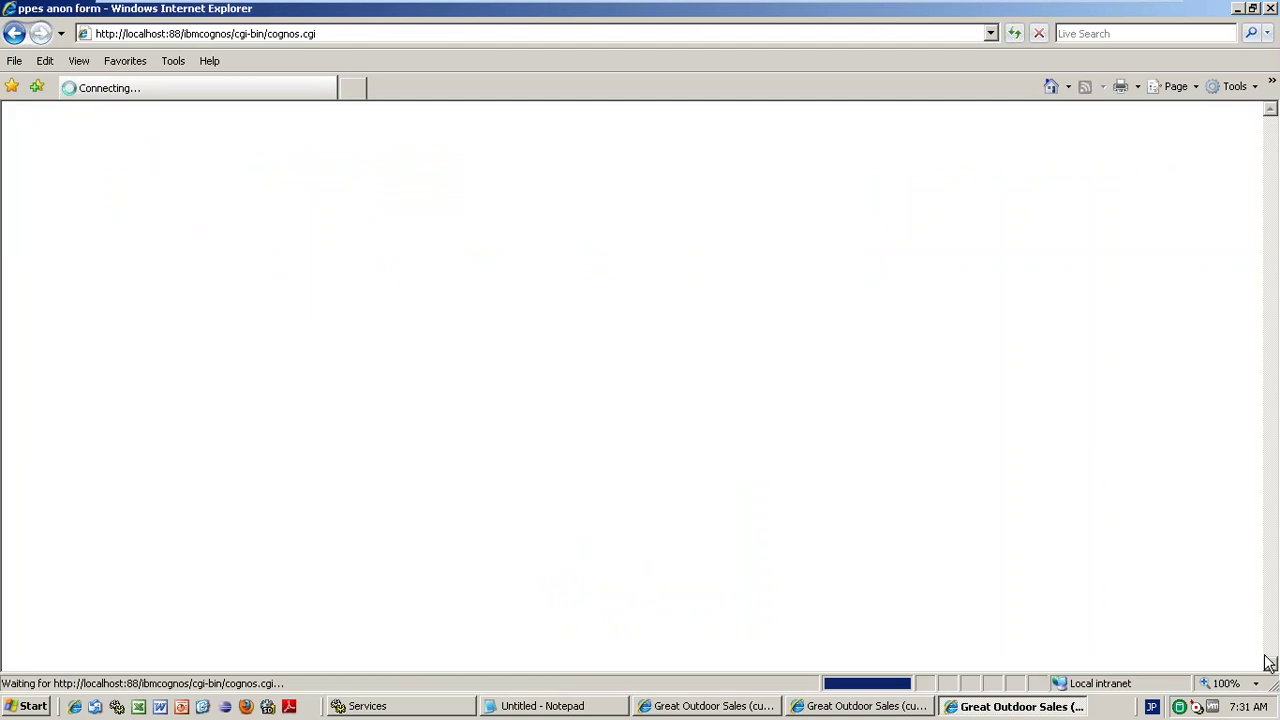
click(50, 435)
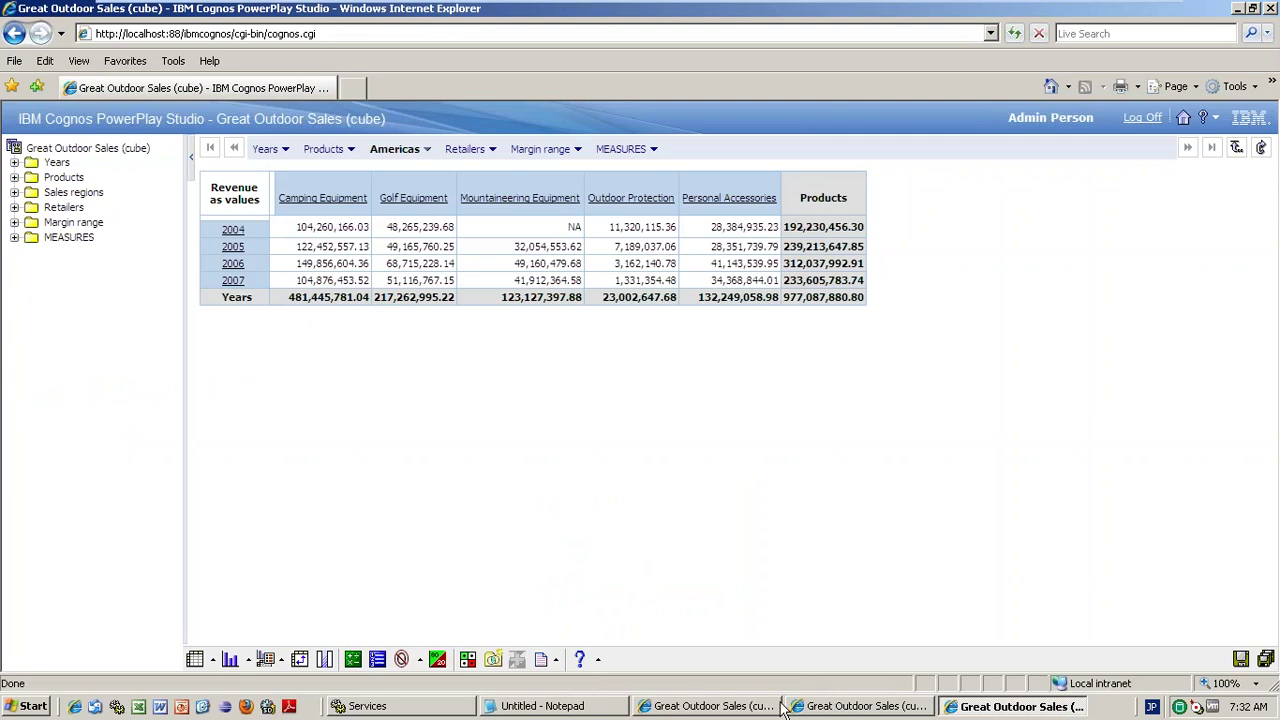
click(812, 708)
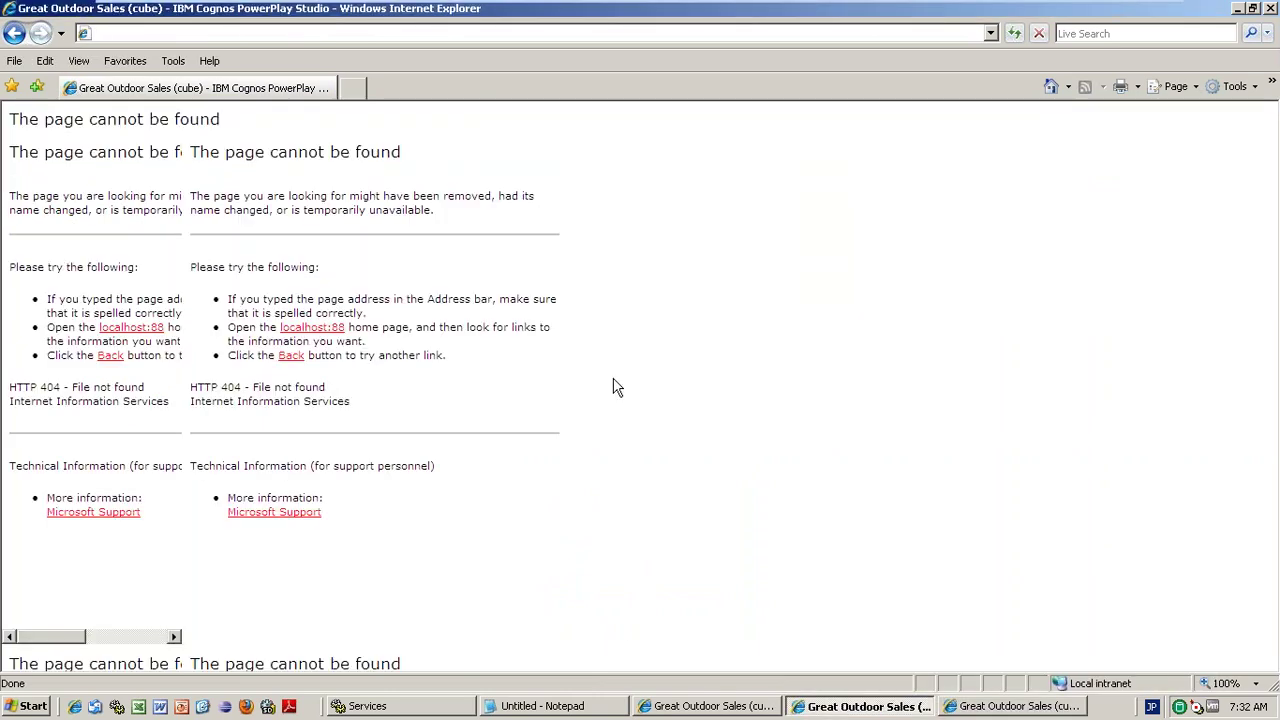
click(1003, 707)
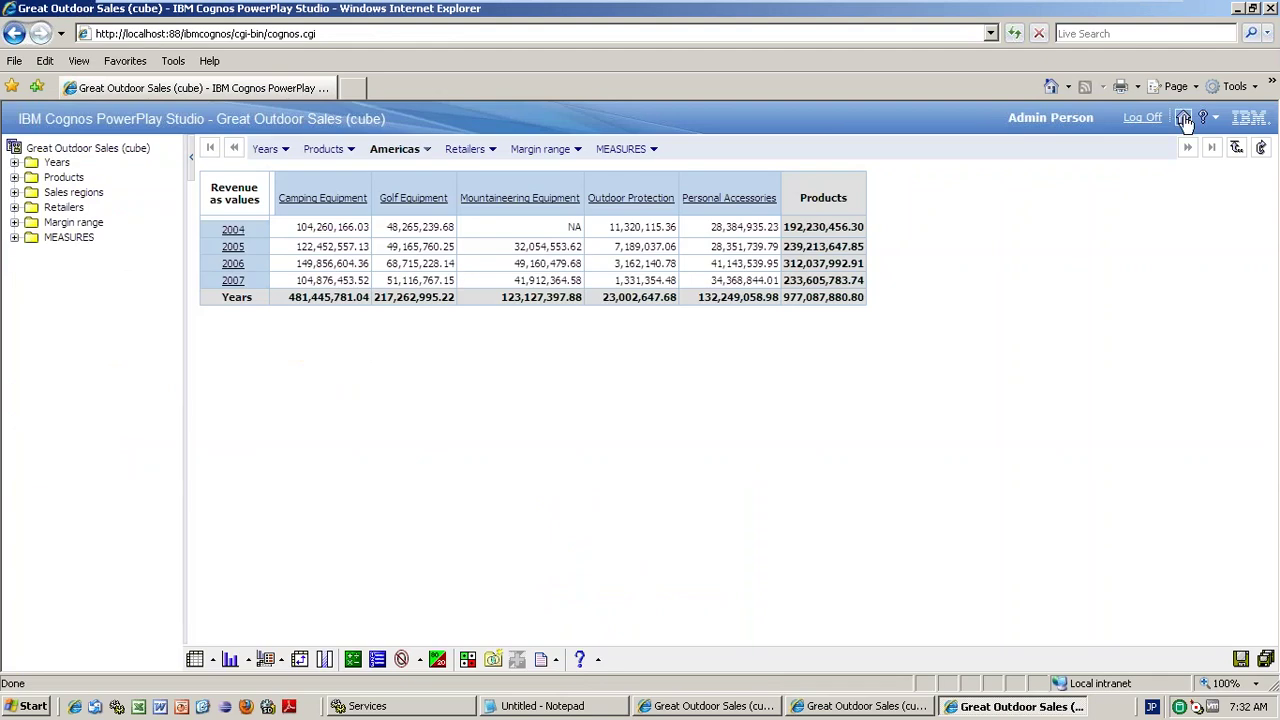
click(710, 706)
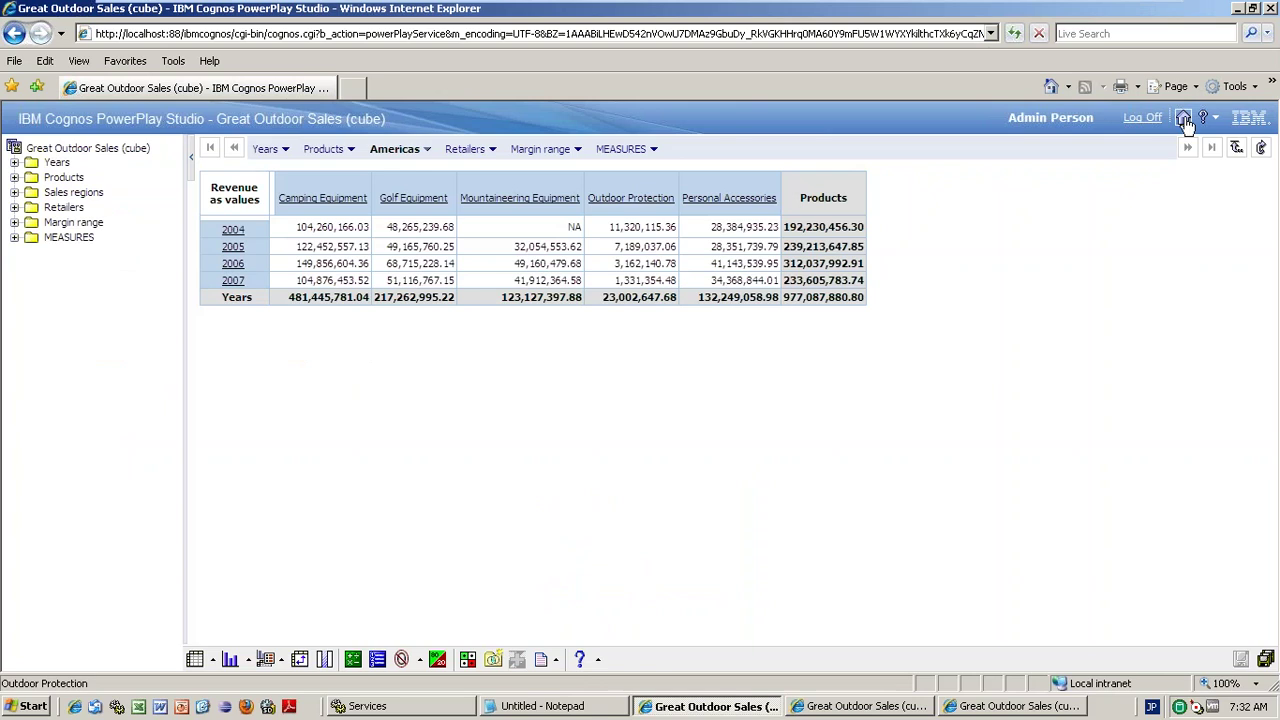
click(1183, 118)
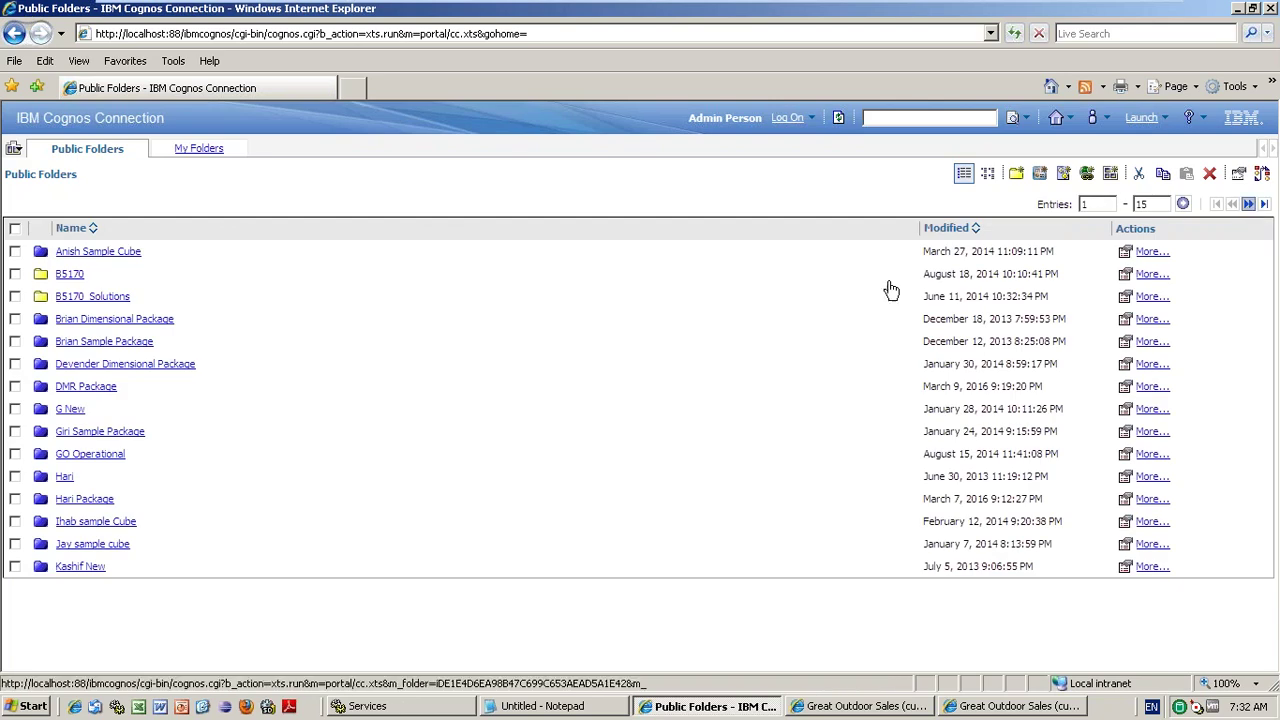
- Bring the Great Outdoor Sales (cube) PowerPlay crosstab window back to the front
click(571, 410)
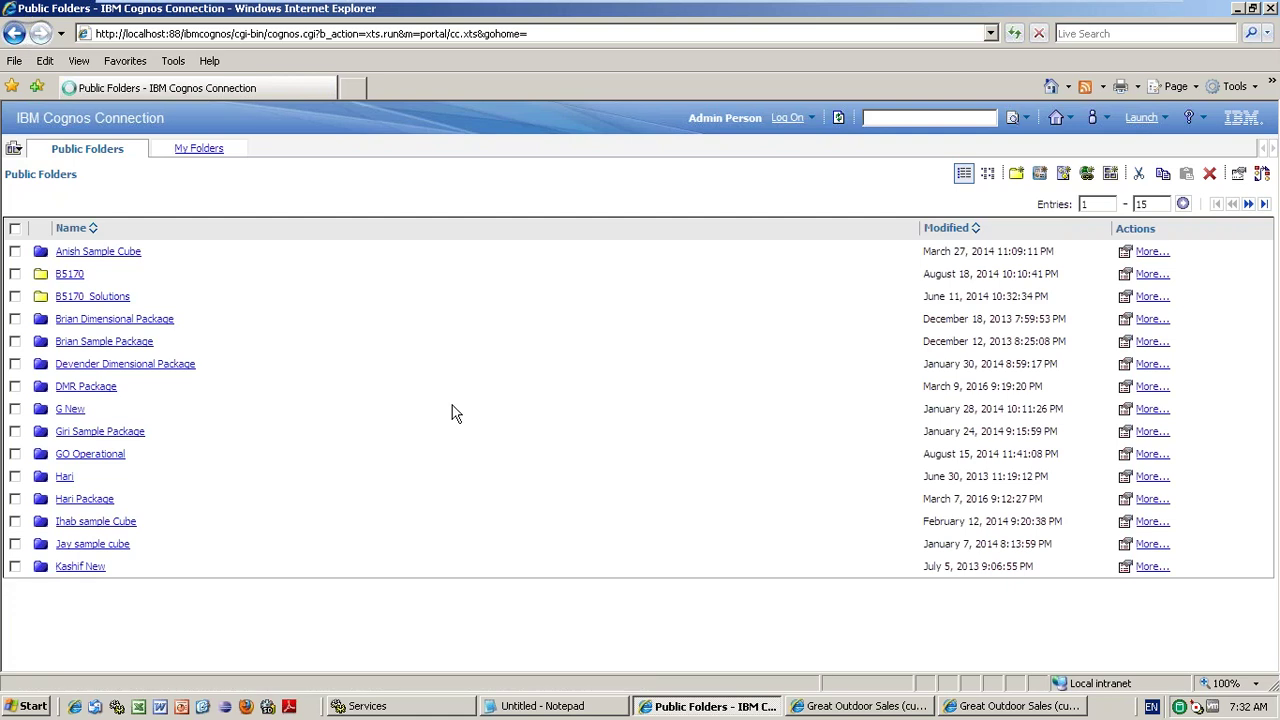
click(995, 706)
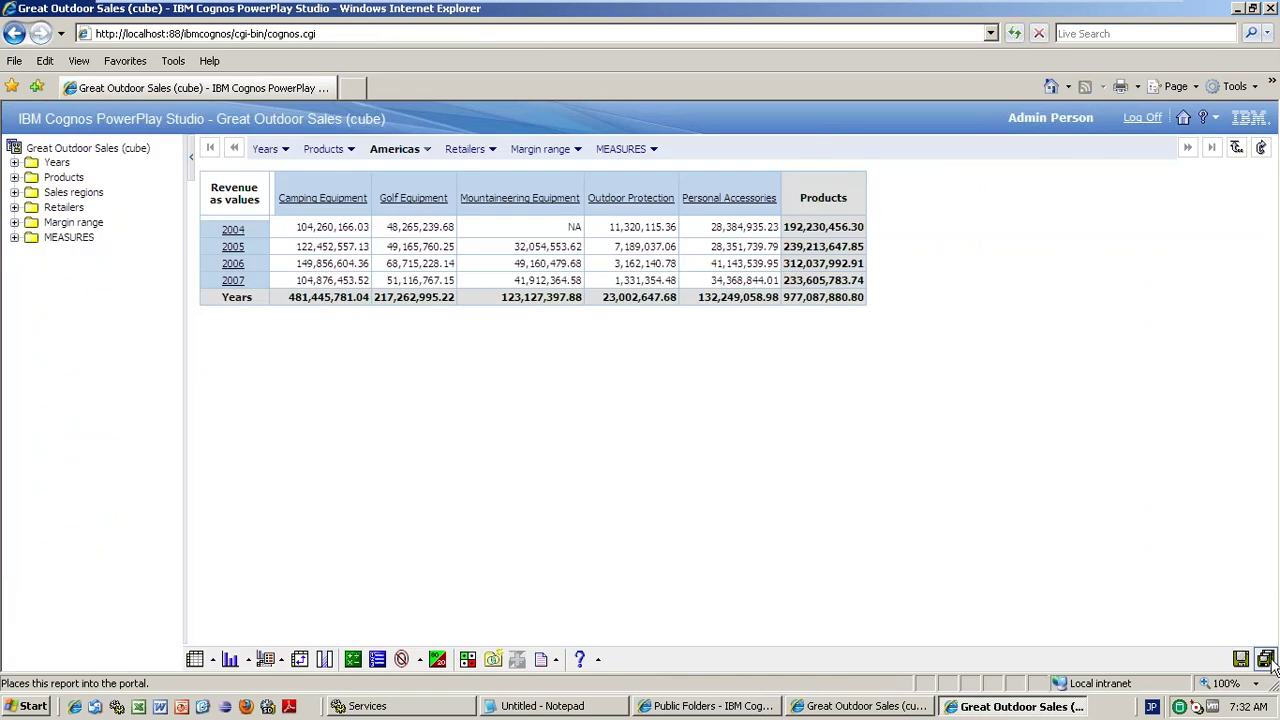
- Inspect the report's Samples > Cubes save location, then open Samples in the Public Folders window
click(1268, 661)
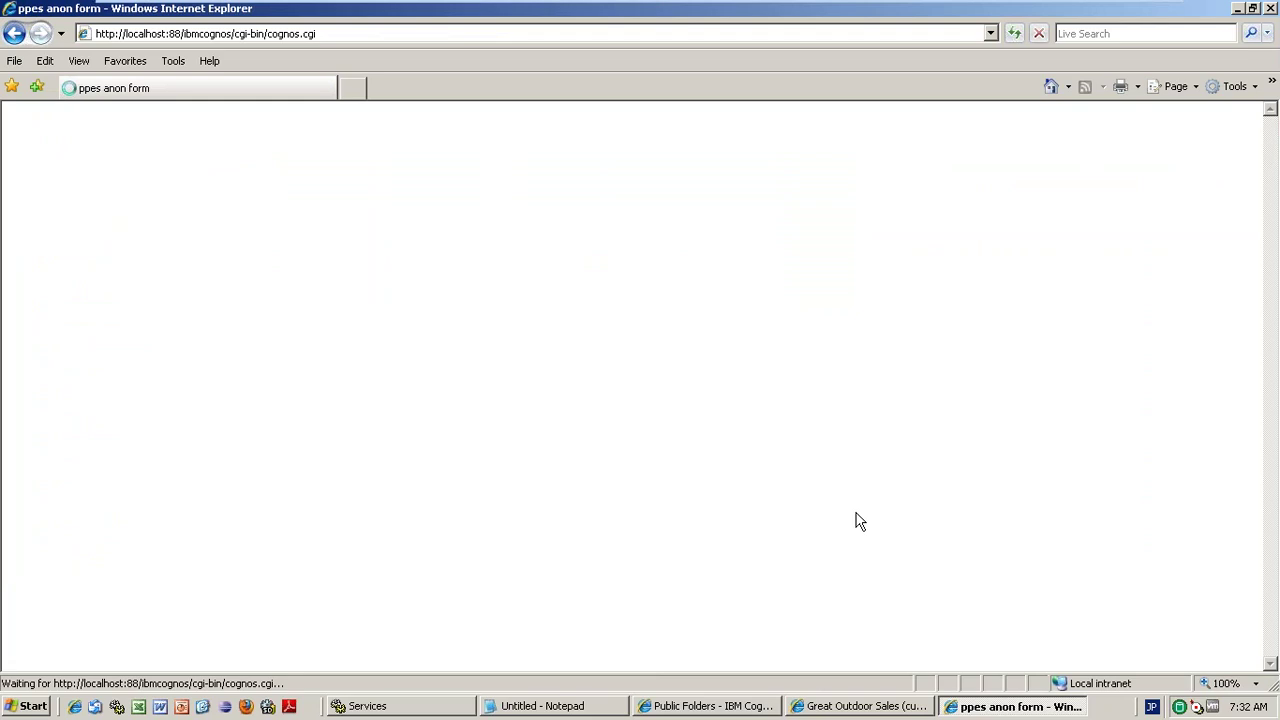
drag(310, 381, 10, 368)
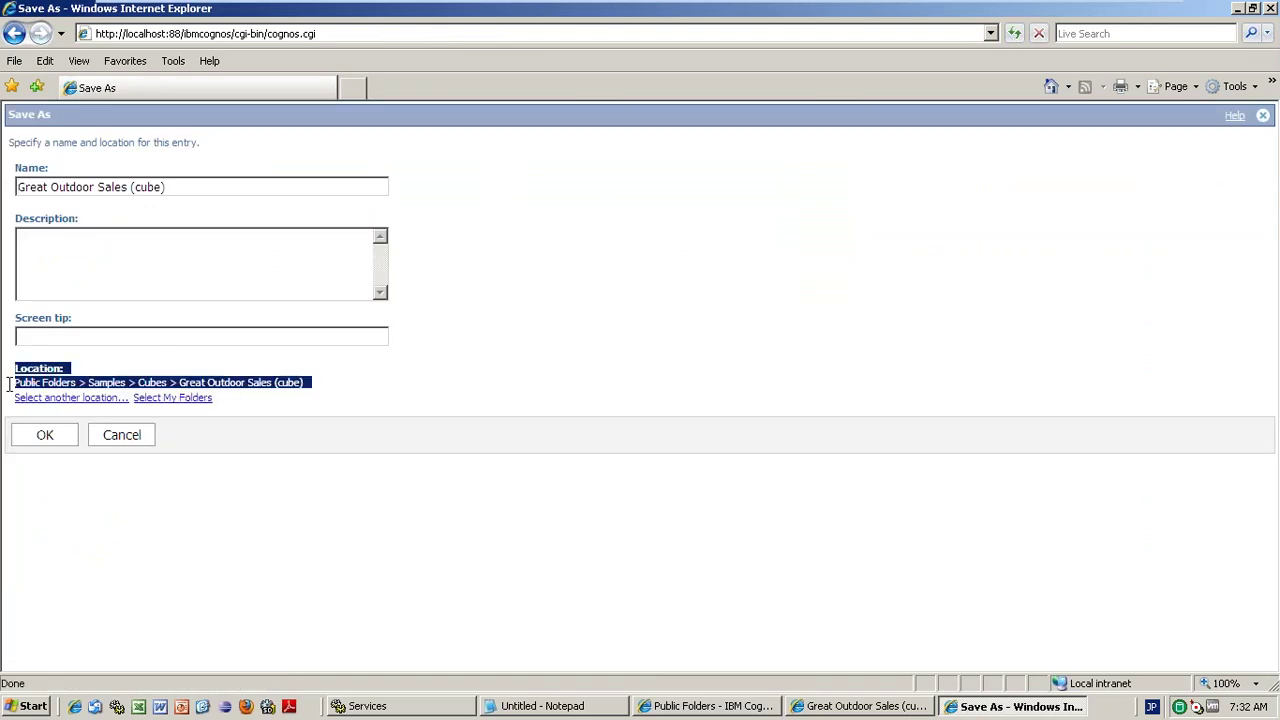
click(335, 395)
drag(320, 391, 210, 375)
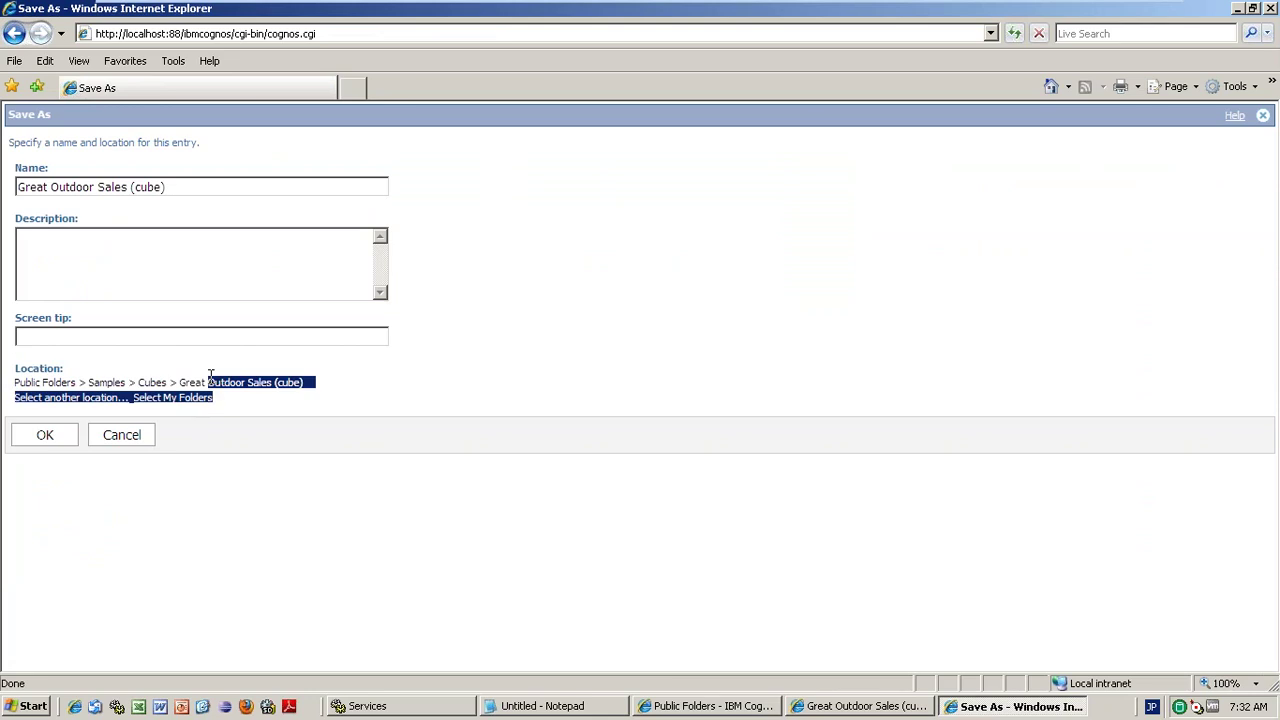
click(752, 708)
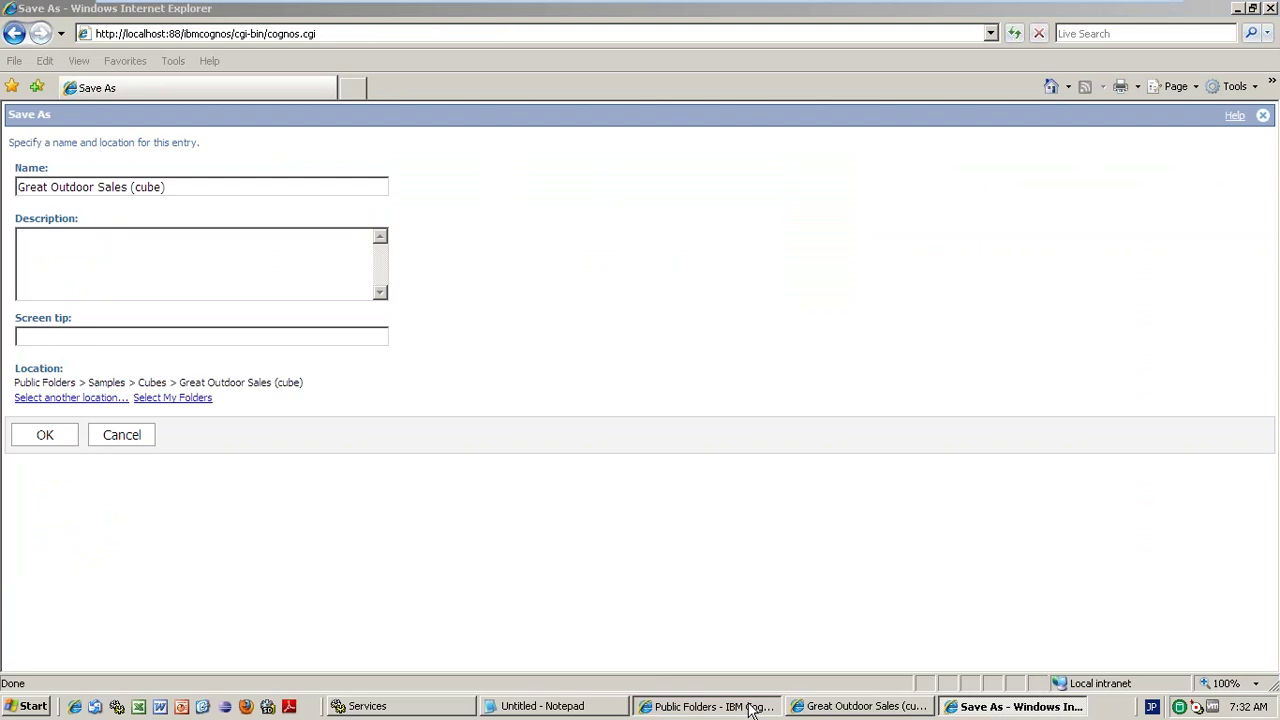
click(74, 566)
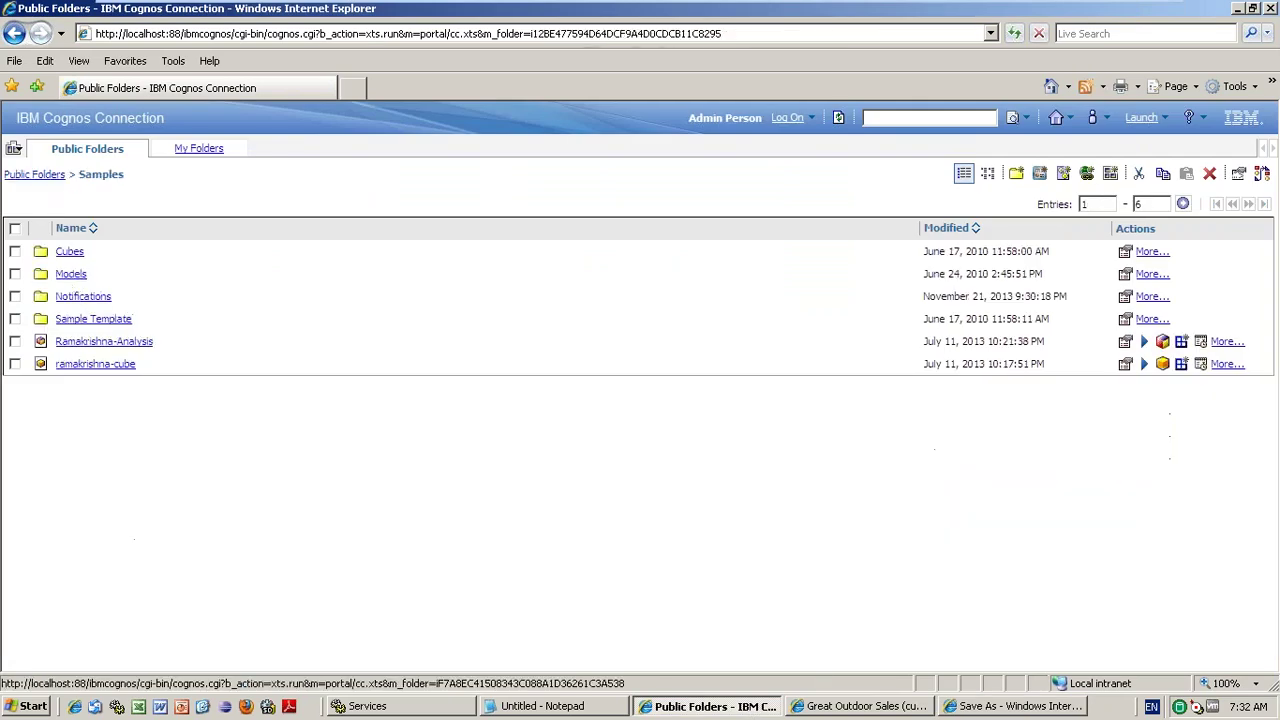
- Open Cubes > Great Outdoor Sales (cube) and launch one of its saved reports in PowerPlay
click(191, 273)
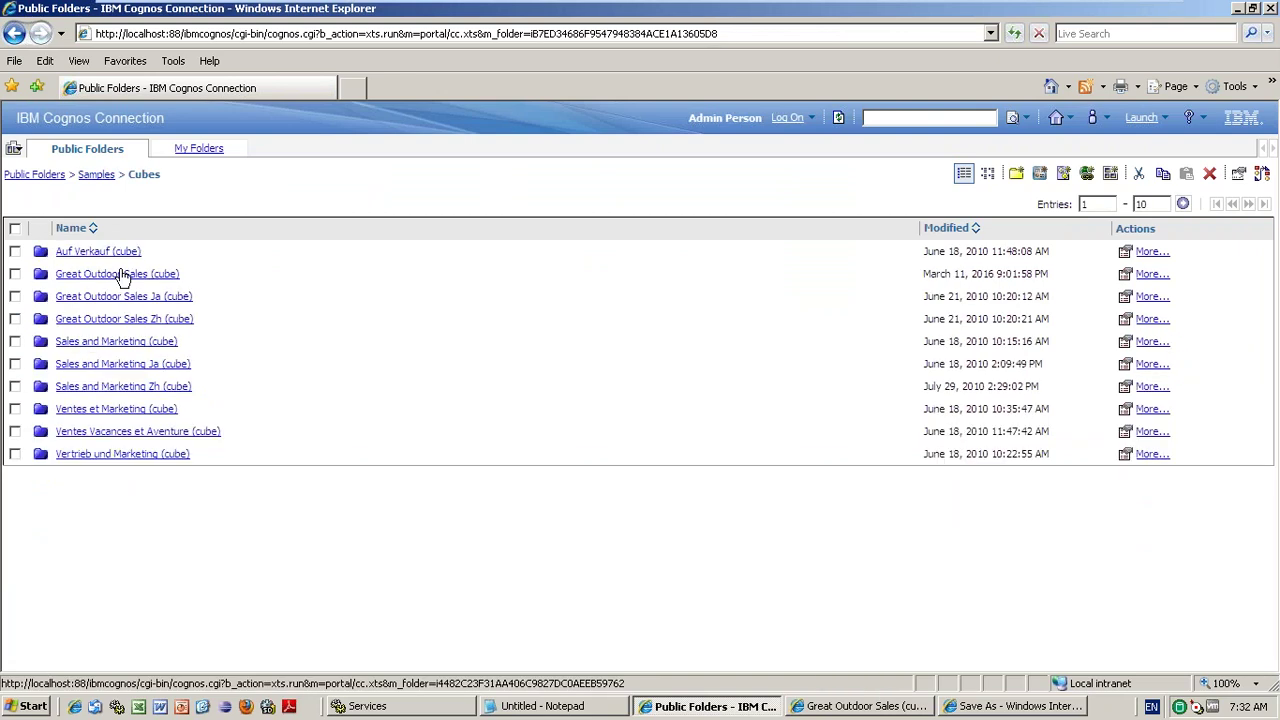
click(120, 277)
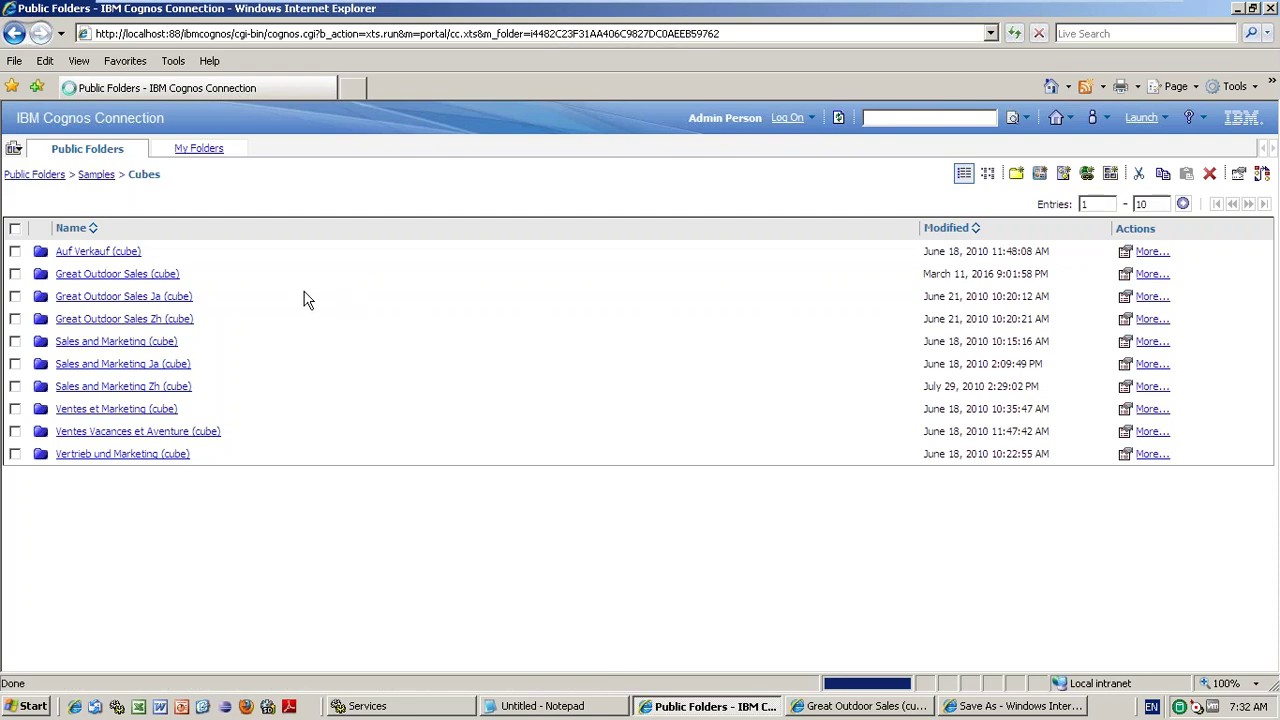
click(117, 273)
click(117, 273)
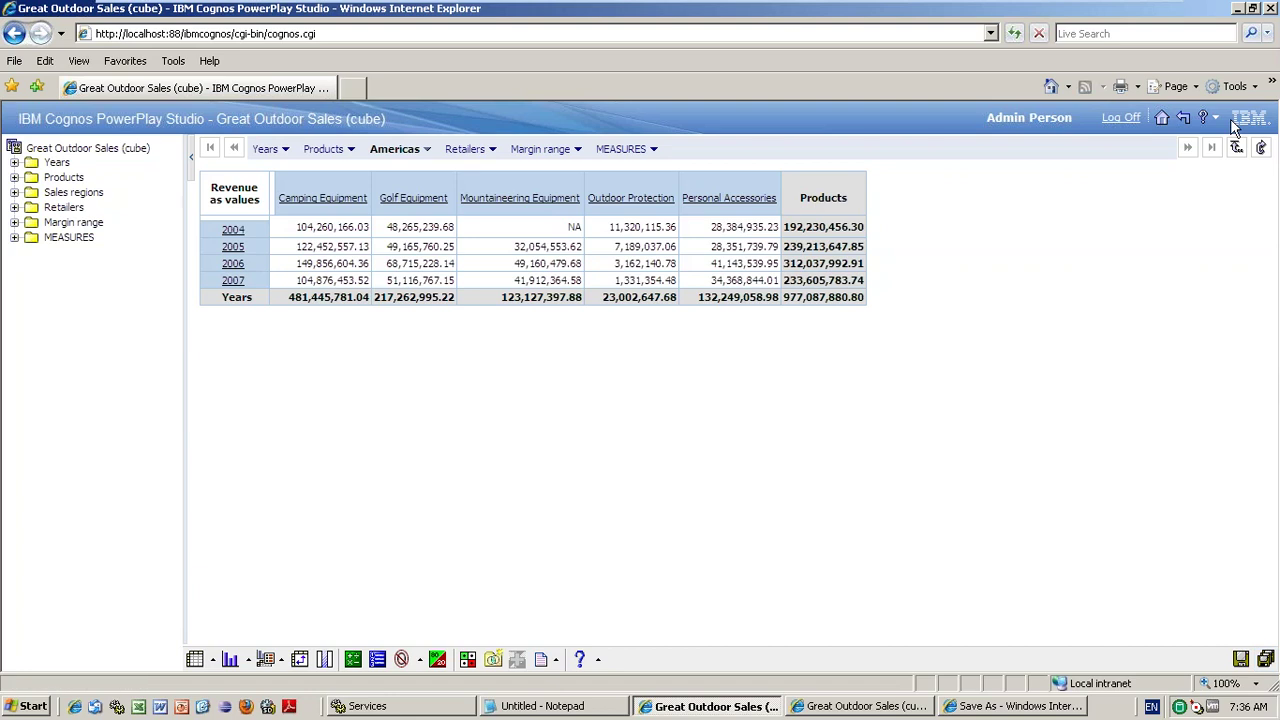
- Return from PowerPlay Studio to the Great Outdoor Sales (cube) folder with its three reports
click(1185, 119)
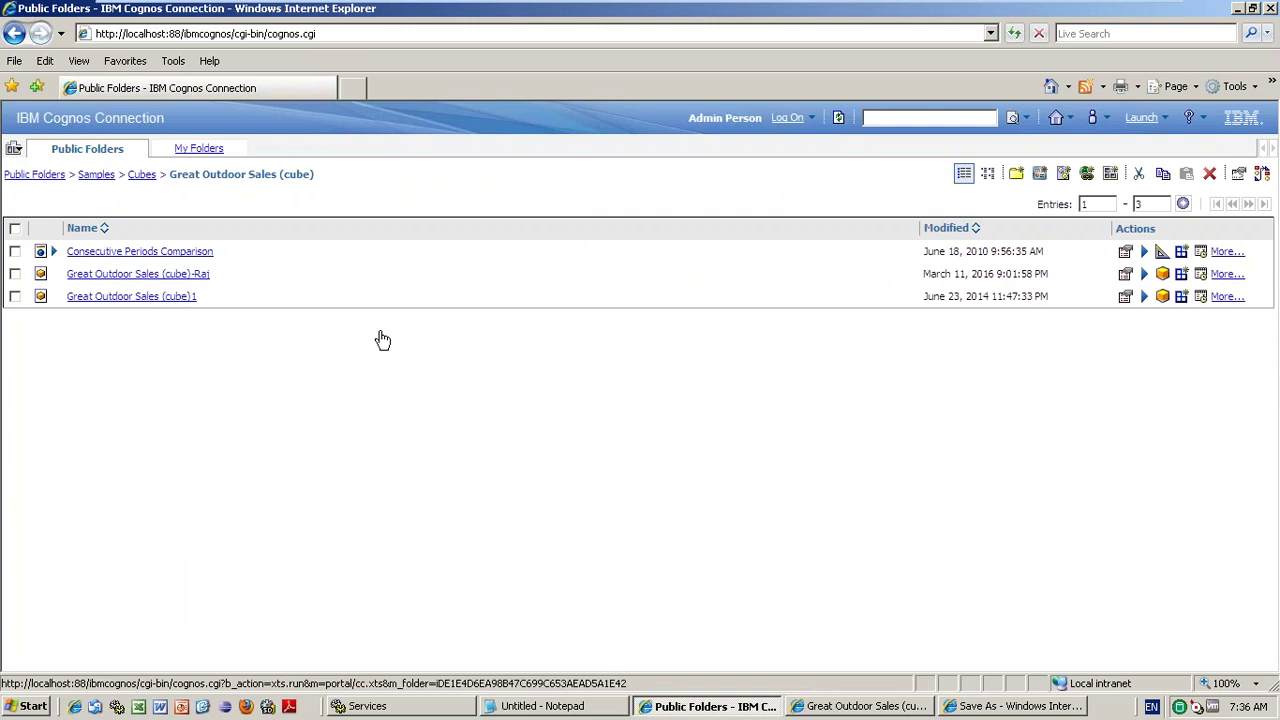
- Go back to the Public Folders root and open the Launch menu of studios
click(34, 174)
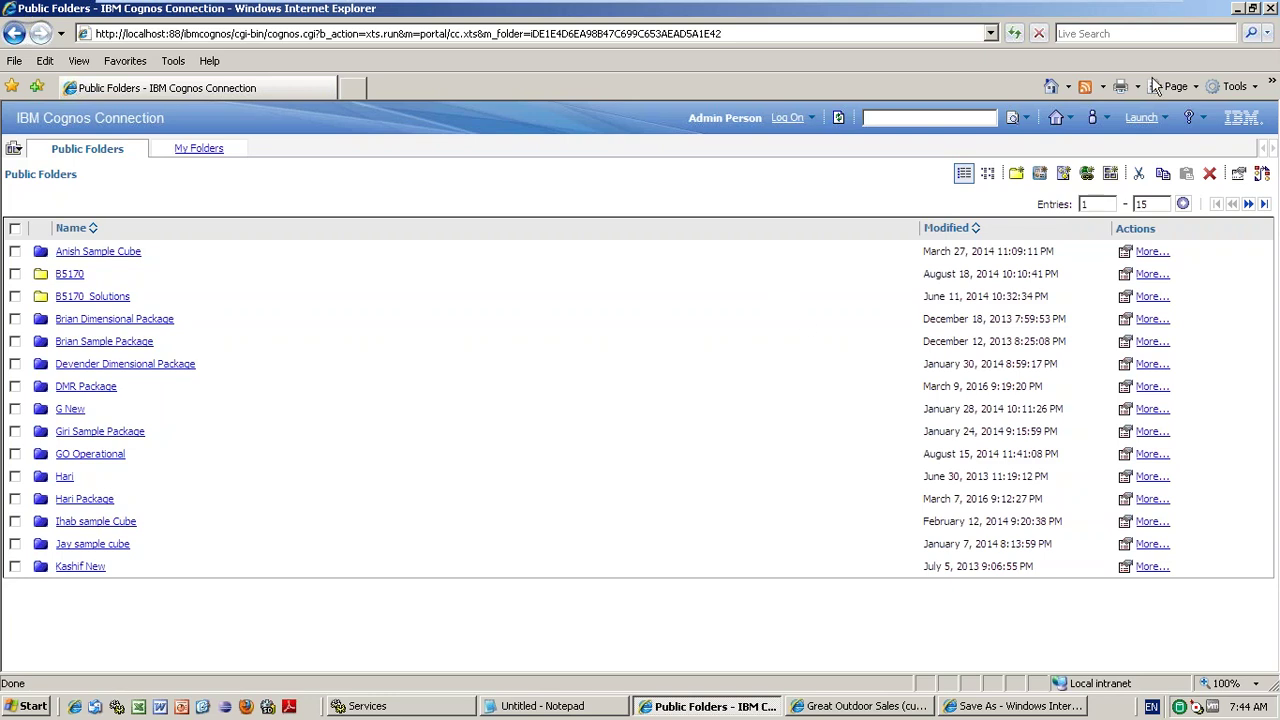
click(1163, 117)
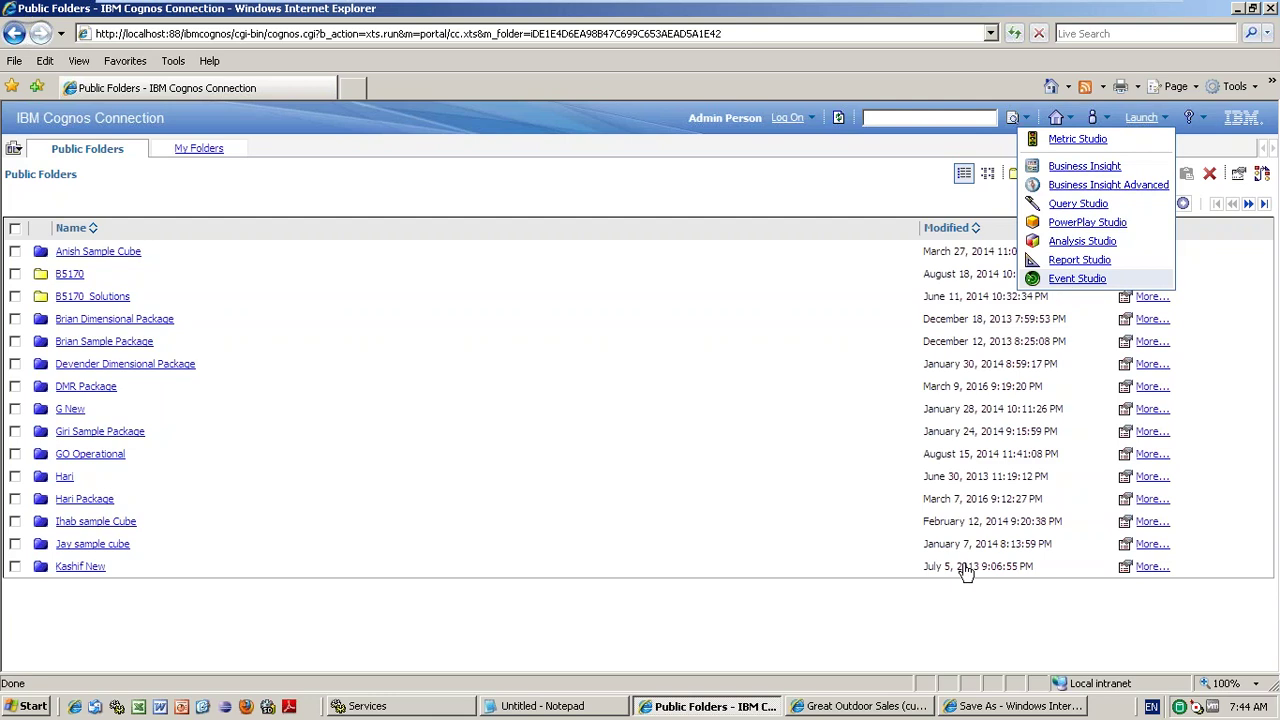
- Launch Event Studio, maximize the package selection window, and choose the GO Operational package
click(866, 706)
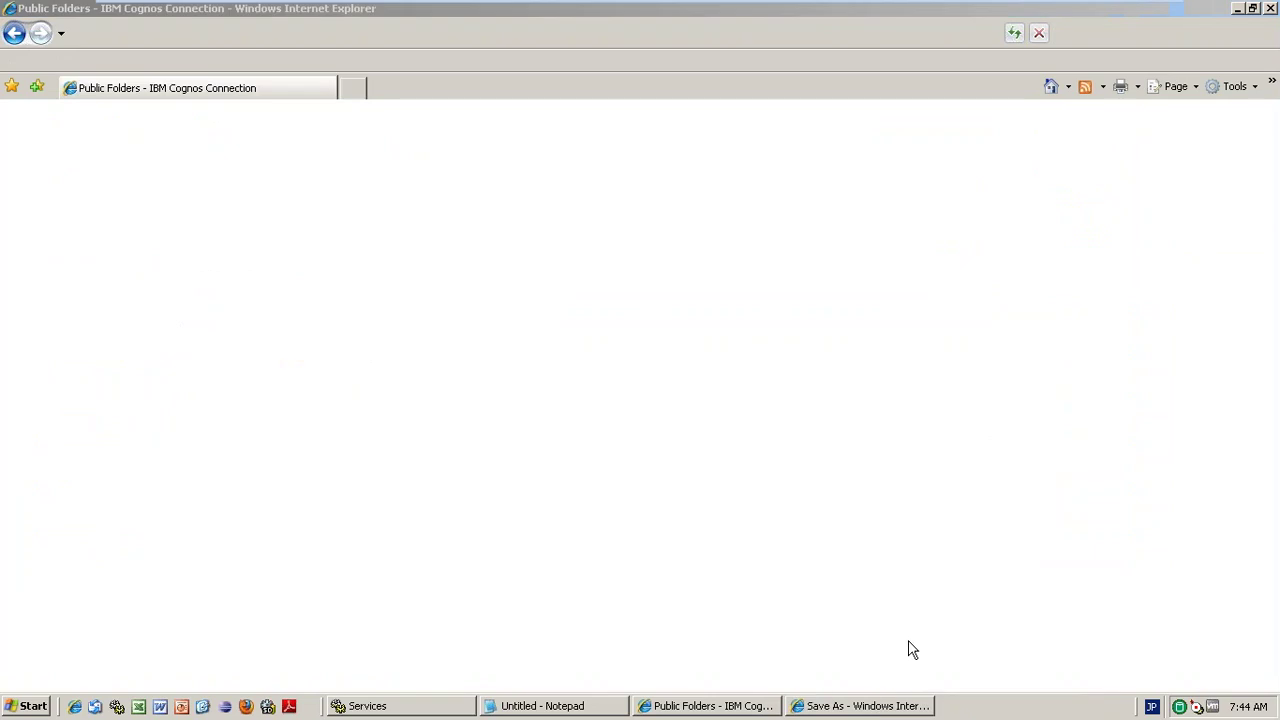
click(881, 706)
drag(208, 382, 147, 408)
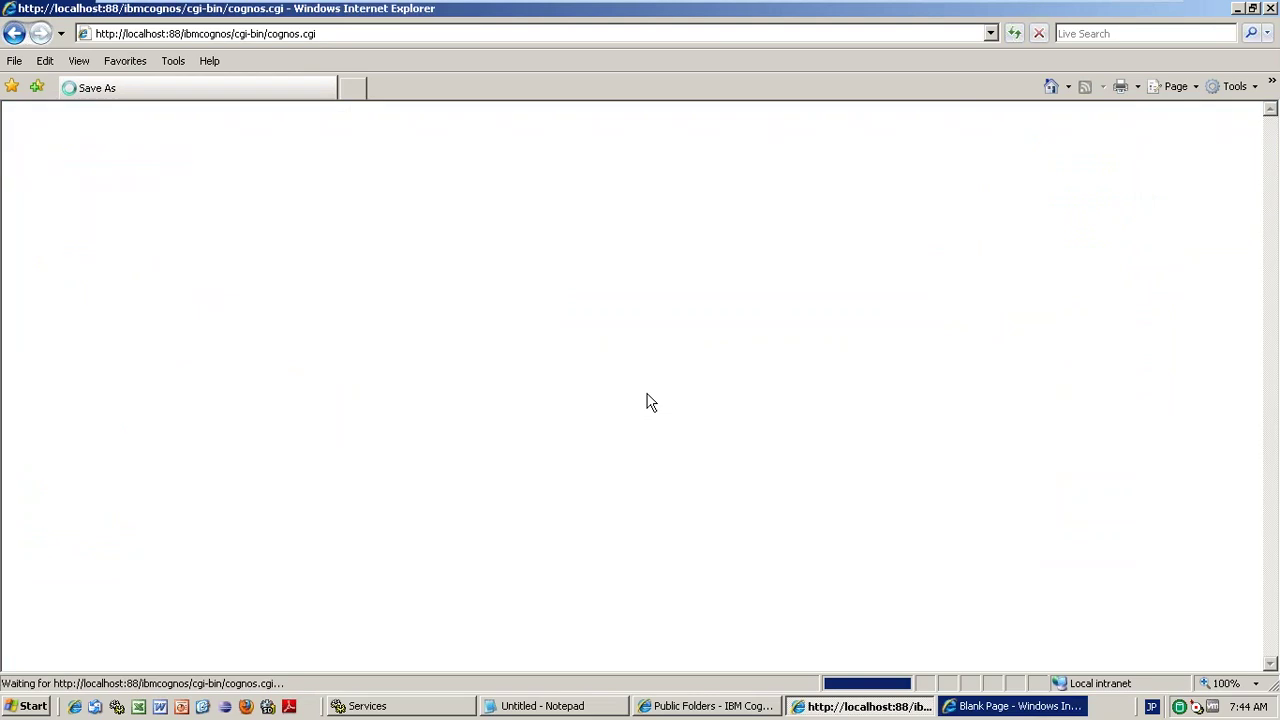
click(1000, 707)
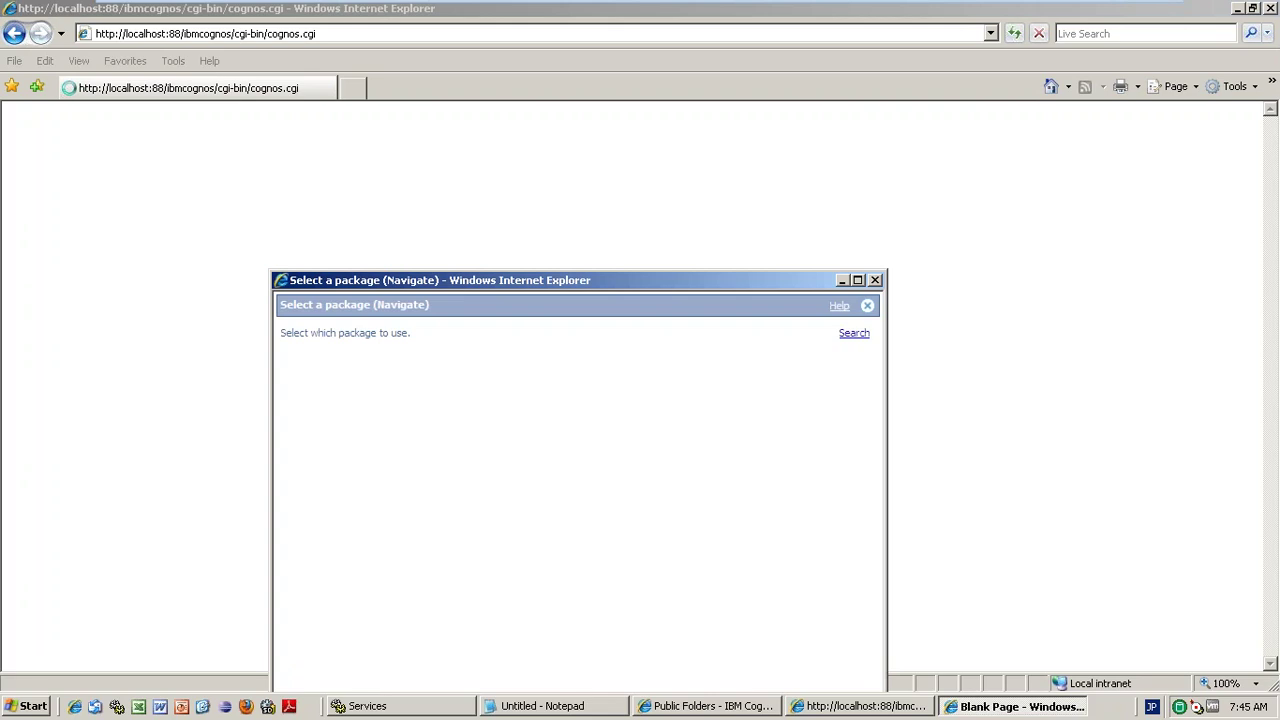
click(857, 283)
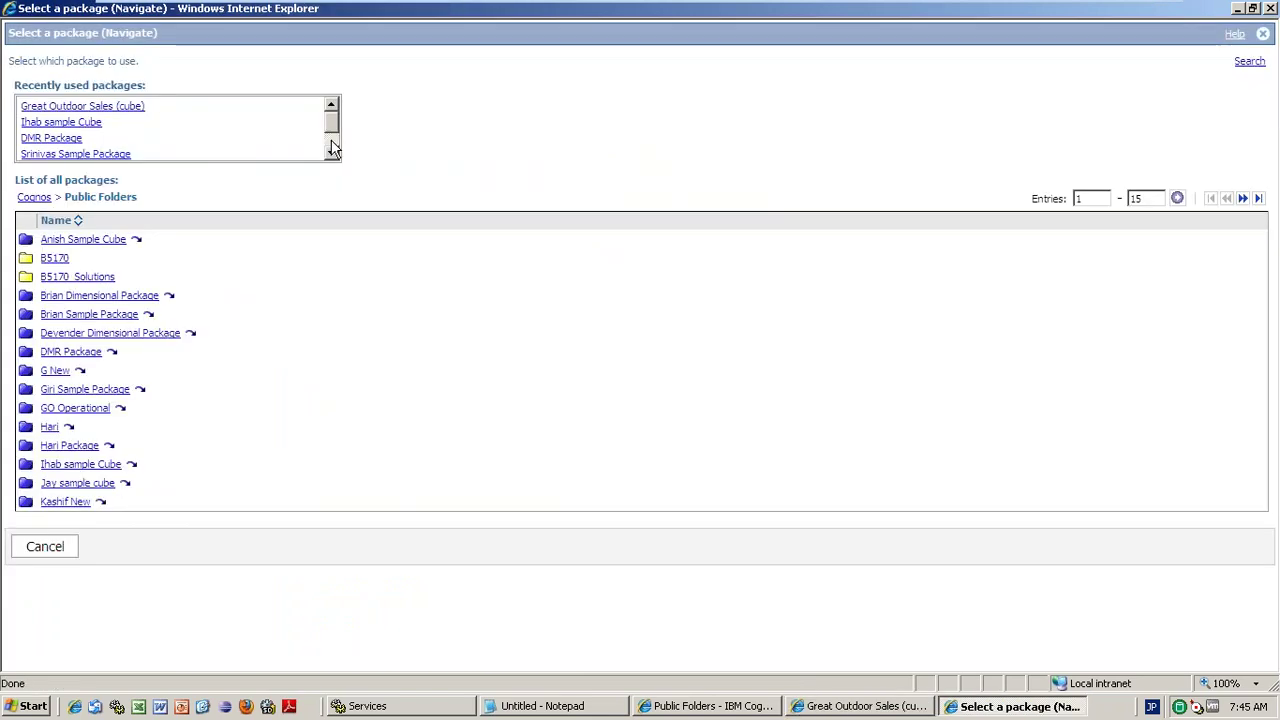
click(333, 148)
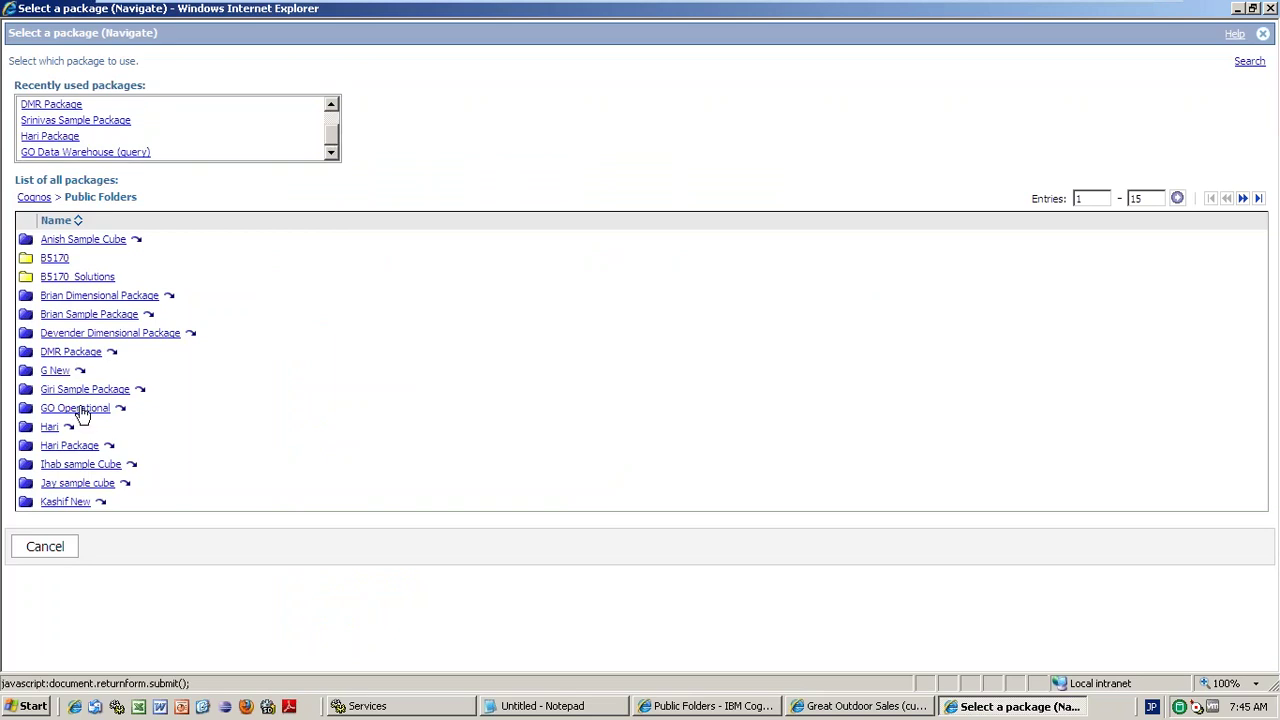
click(77, 408)
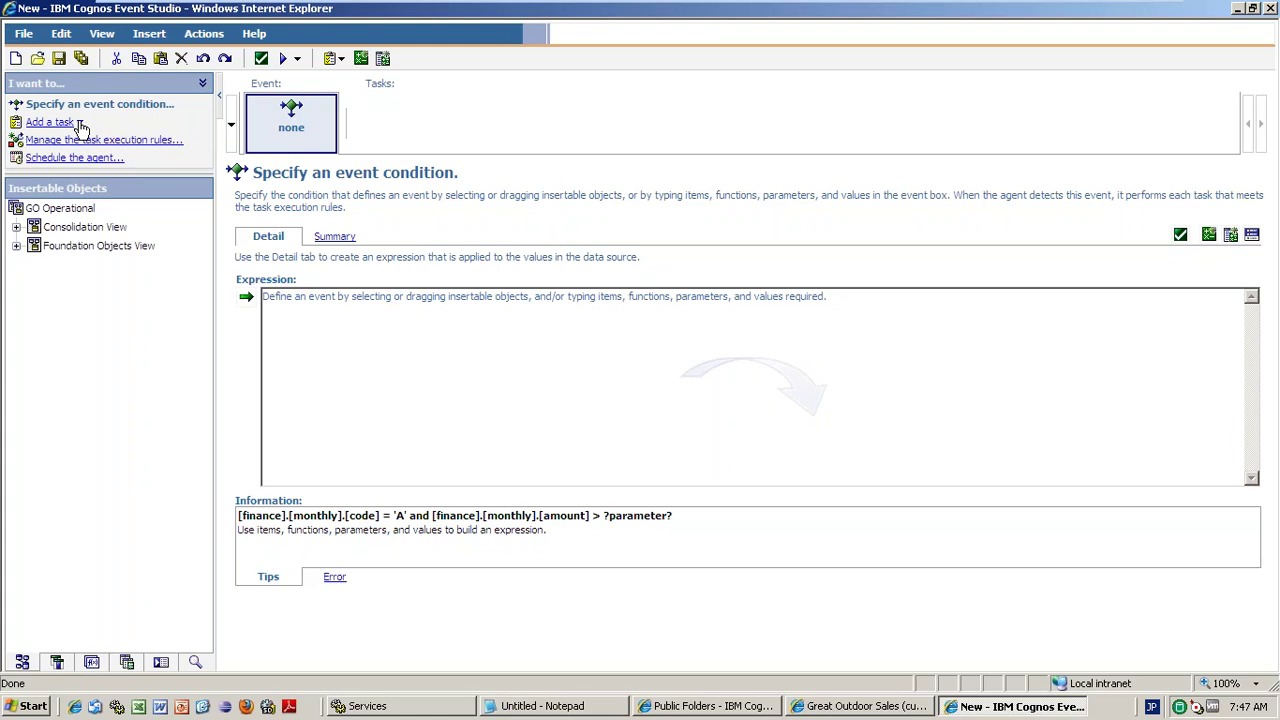
- Open the Add a task menu in the new GO Operational agent
click(80, 123)
- Put Order Method into the event expression followed by ='E-mail' and
click(16, 228)
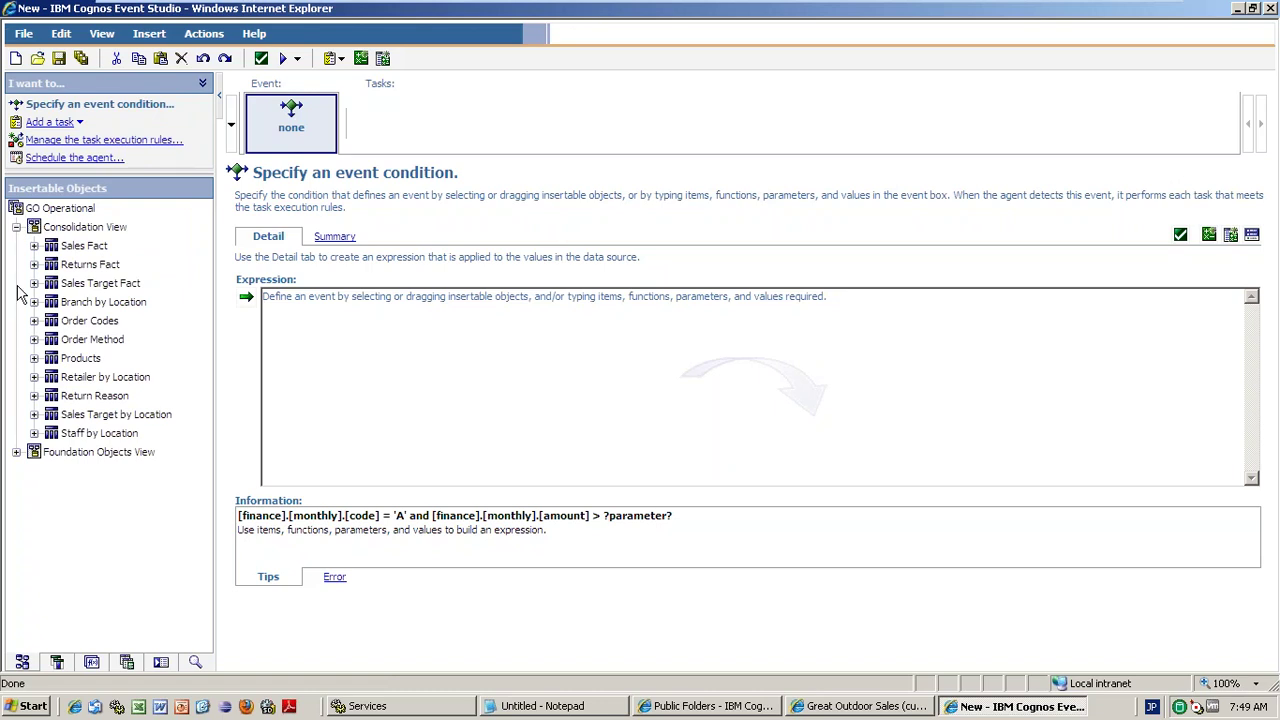
click(34, 340)
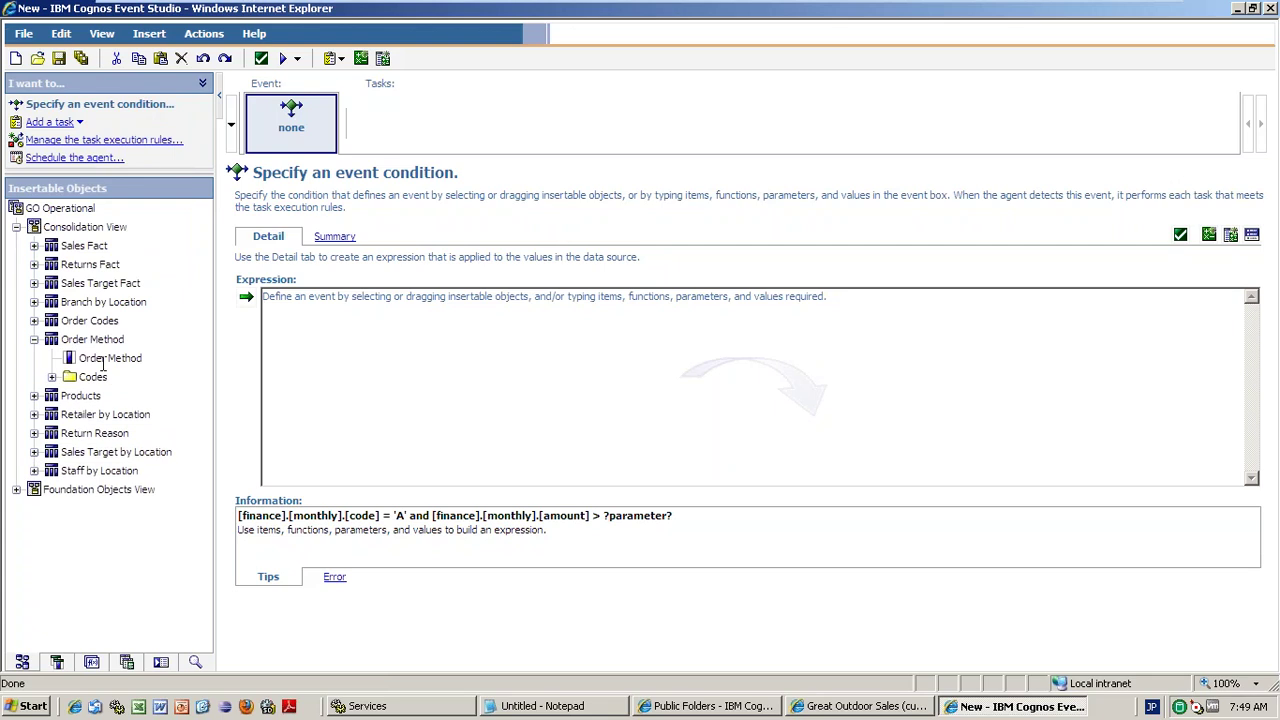
click(103, 360)
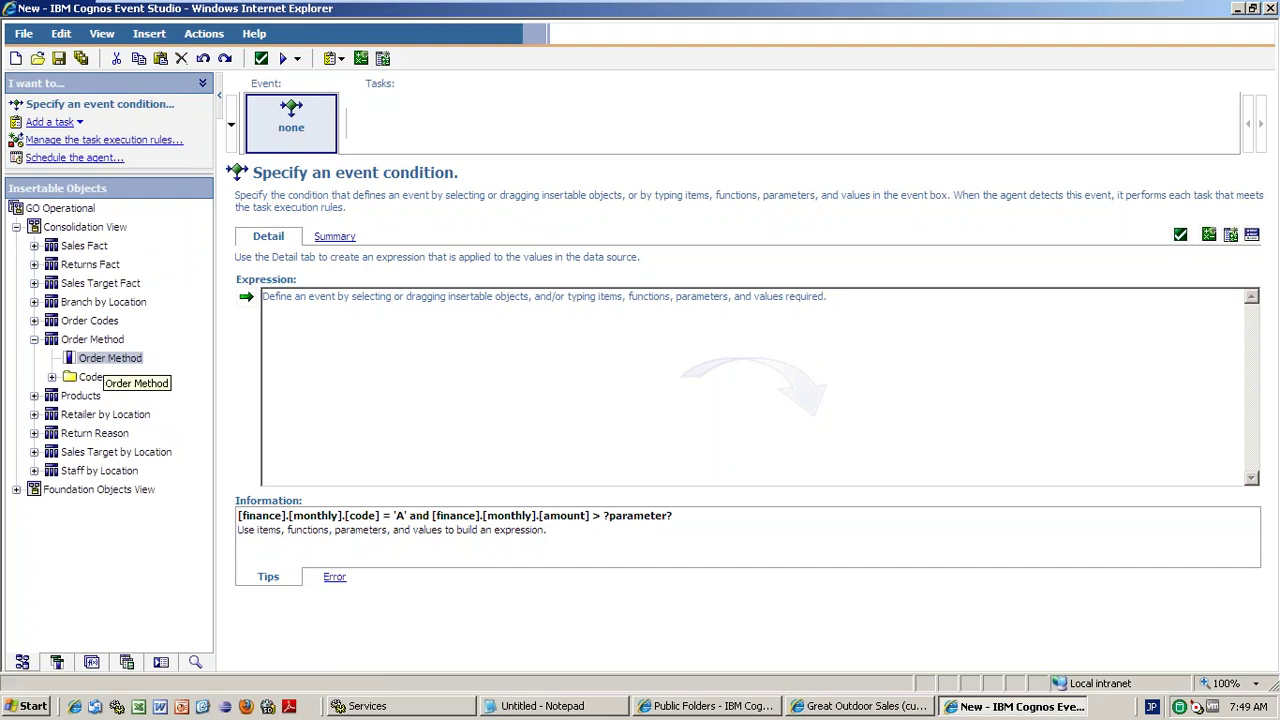
drag(103, 362, 410, 350)
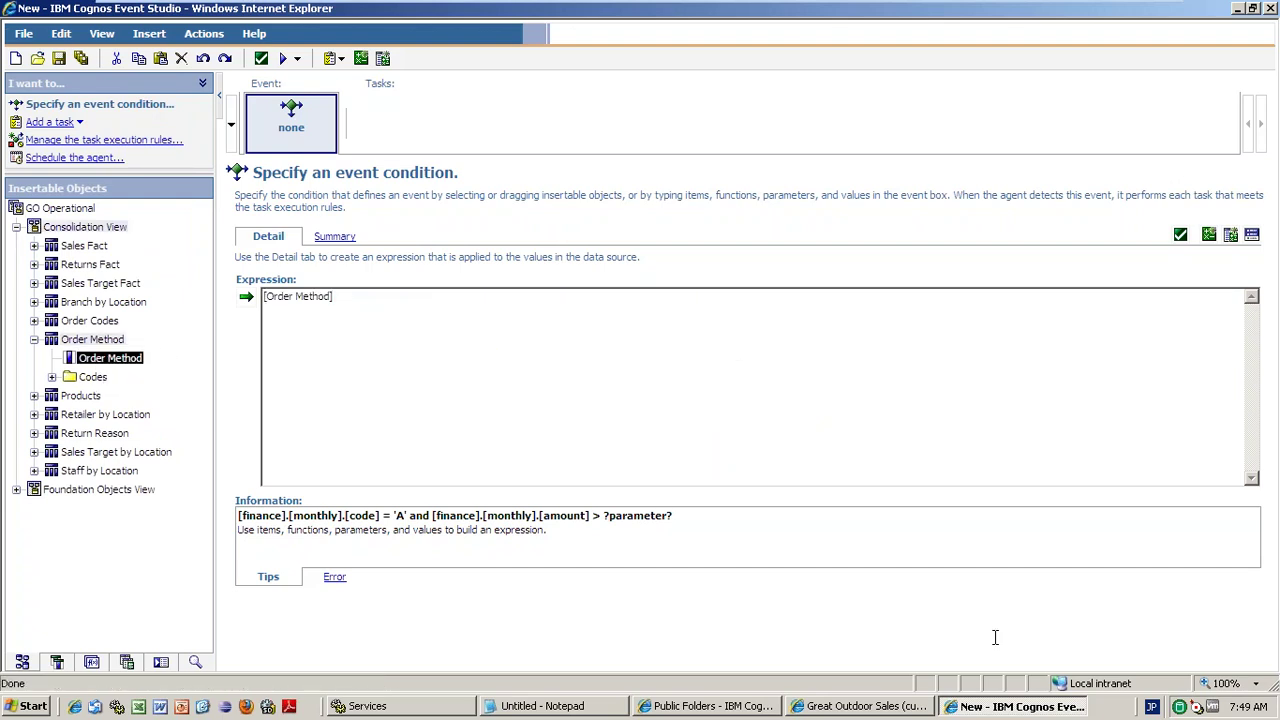
click(1152, 708)
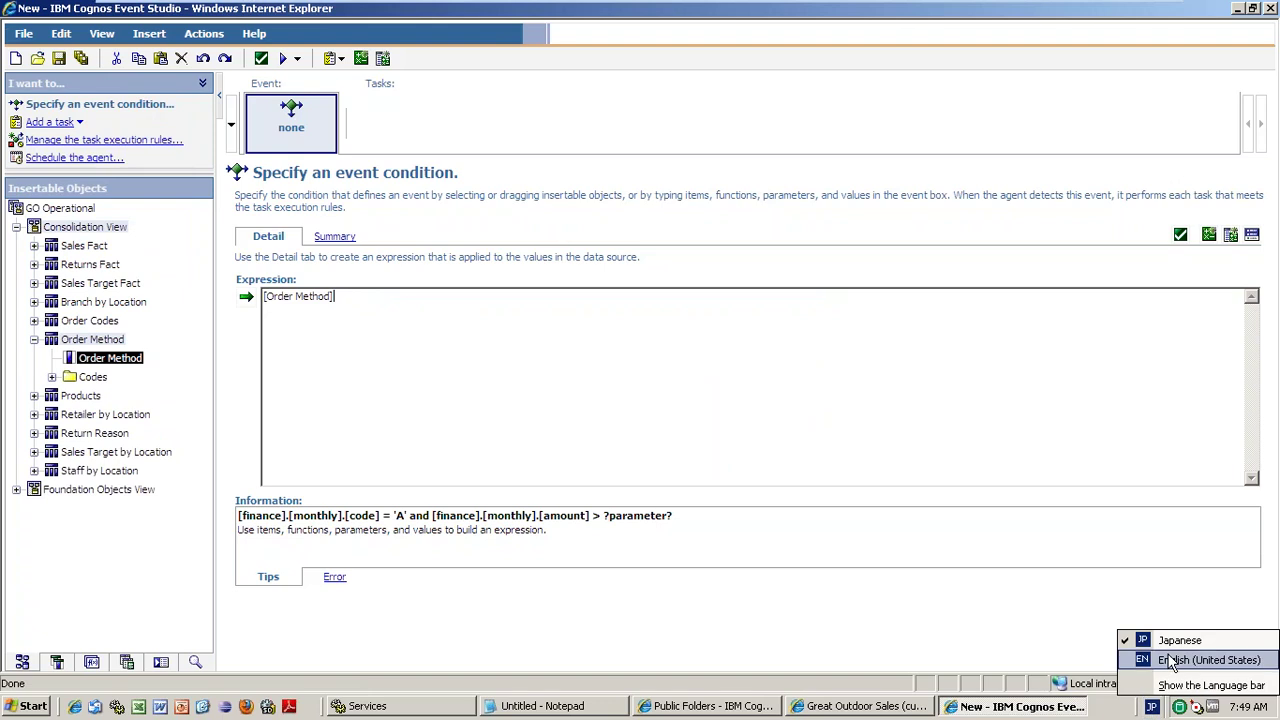
click(1094, 655)
text(=)
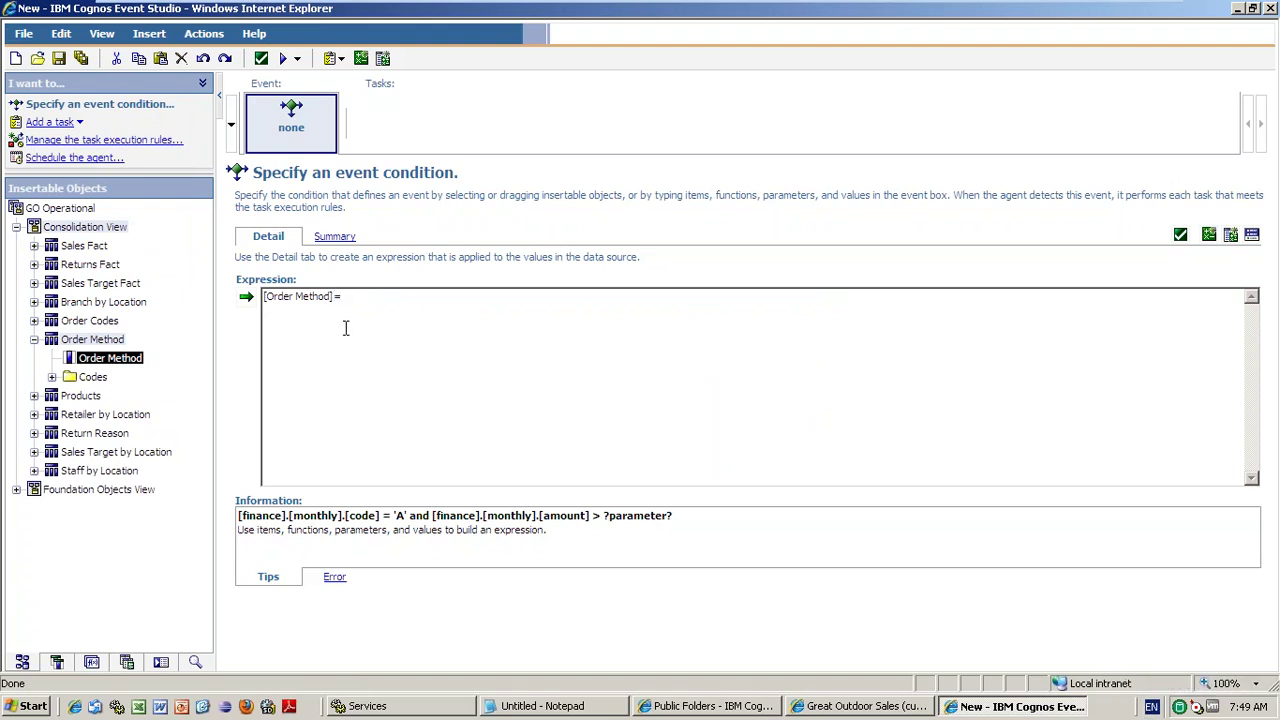
text('E-mail' and)
- Add Sales Fact Quantity to the expression with the condition >8000
click(34, 245)
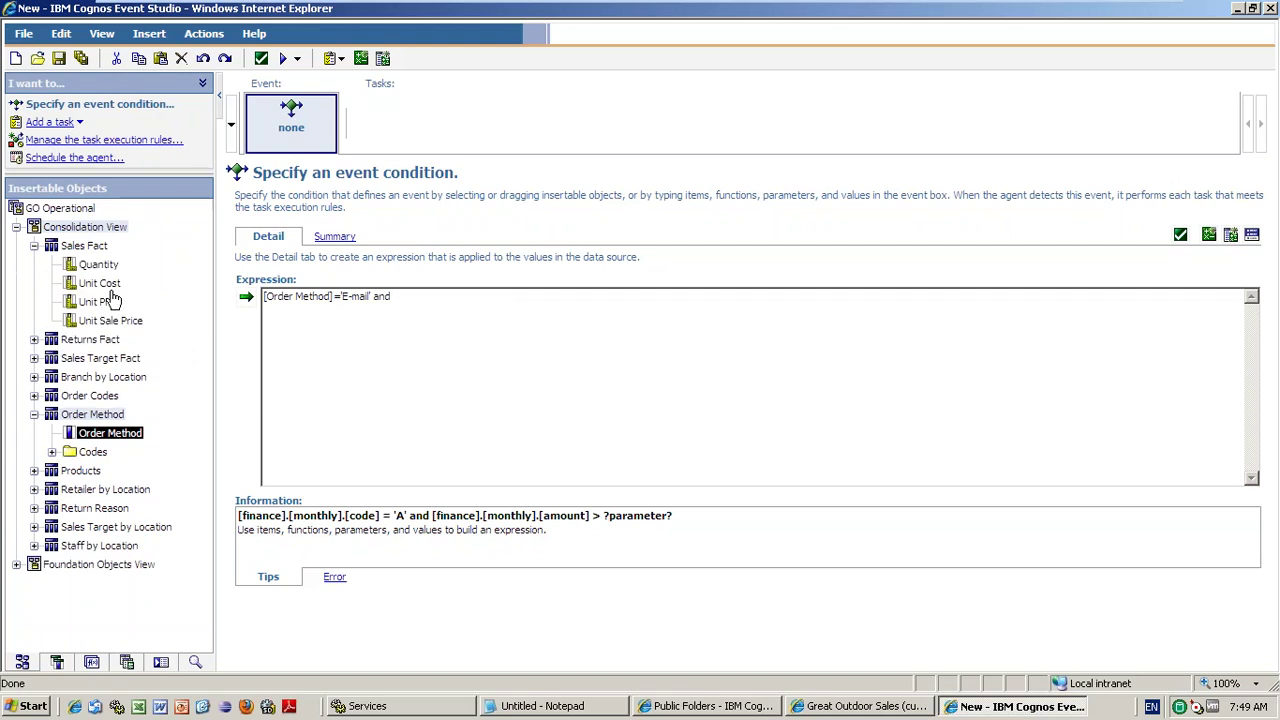
drag(106, 266, 300, 317)
text(>8000)
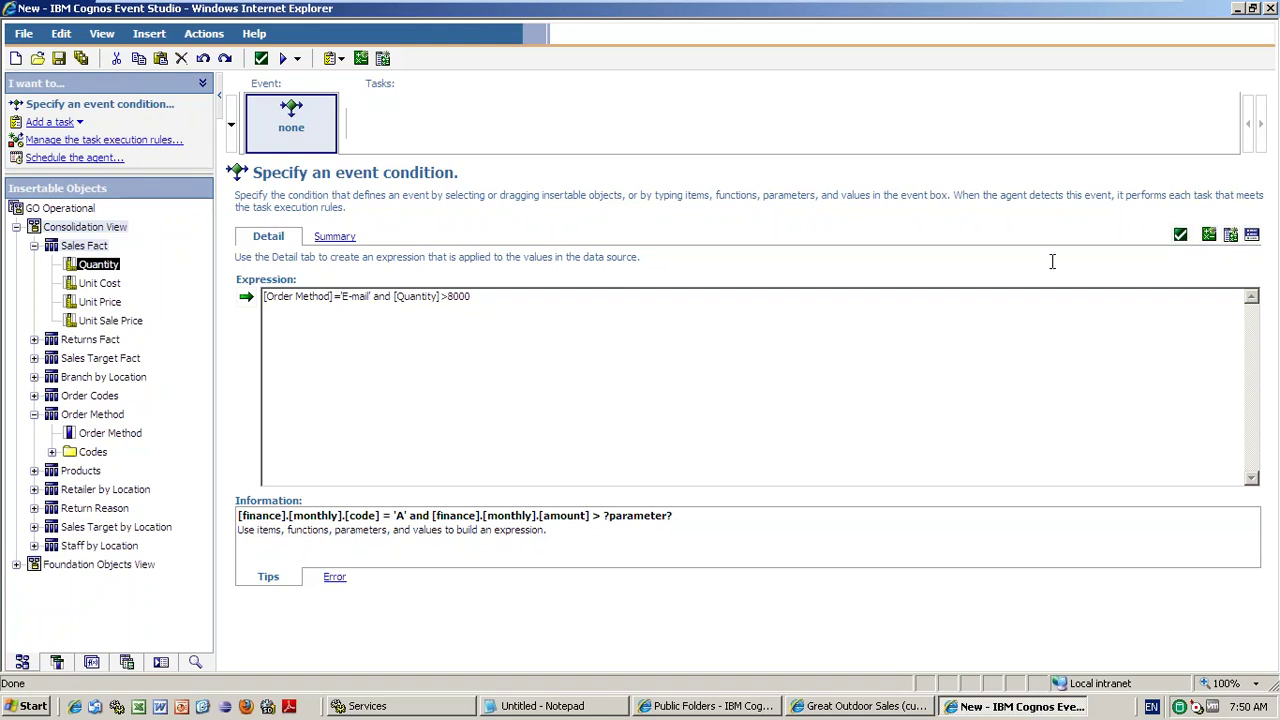
- Validate the [Order Method]='E-mail' and [Quantity]>8000 condition and confirm it reports No Errors
click(344, 246)
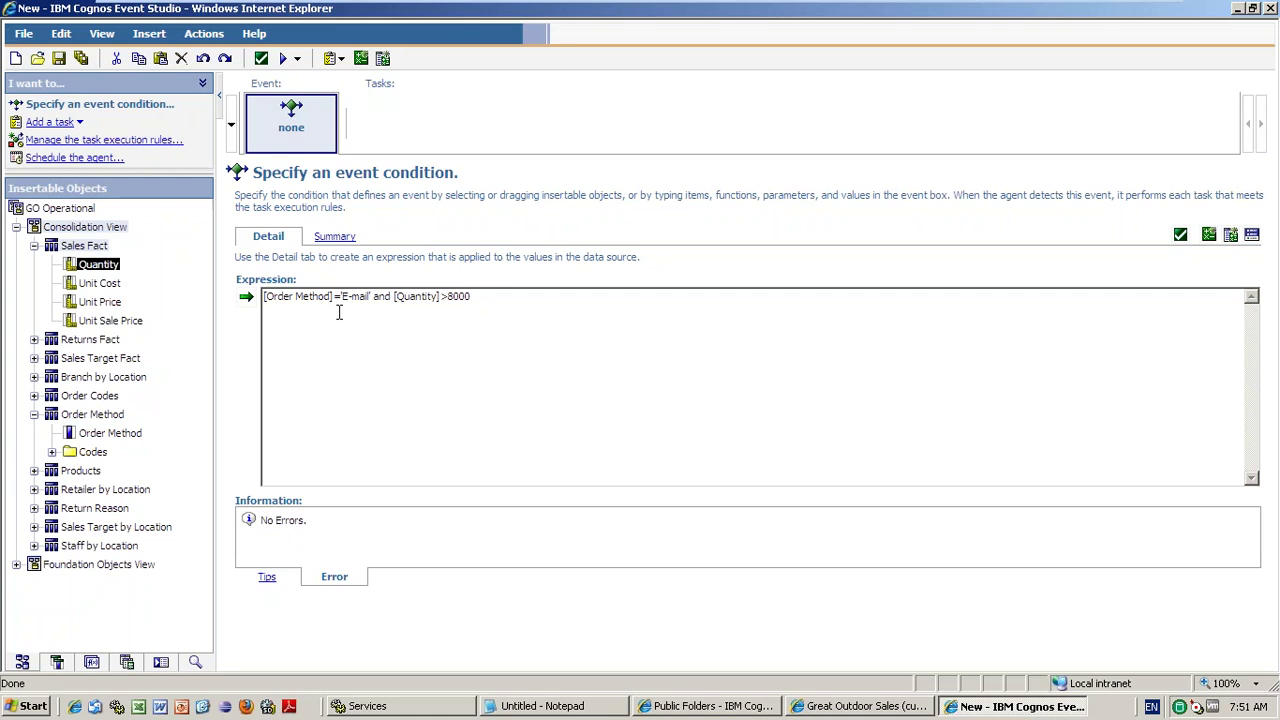
- Preview all matching events, showing one E-mail order with Quantity 12,171
click(297, 58)
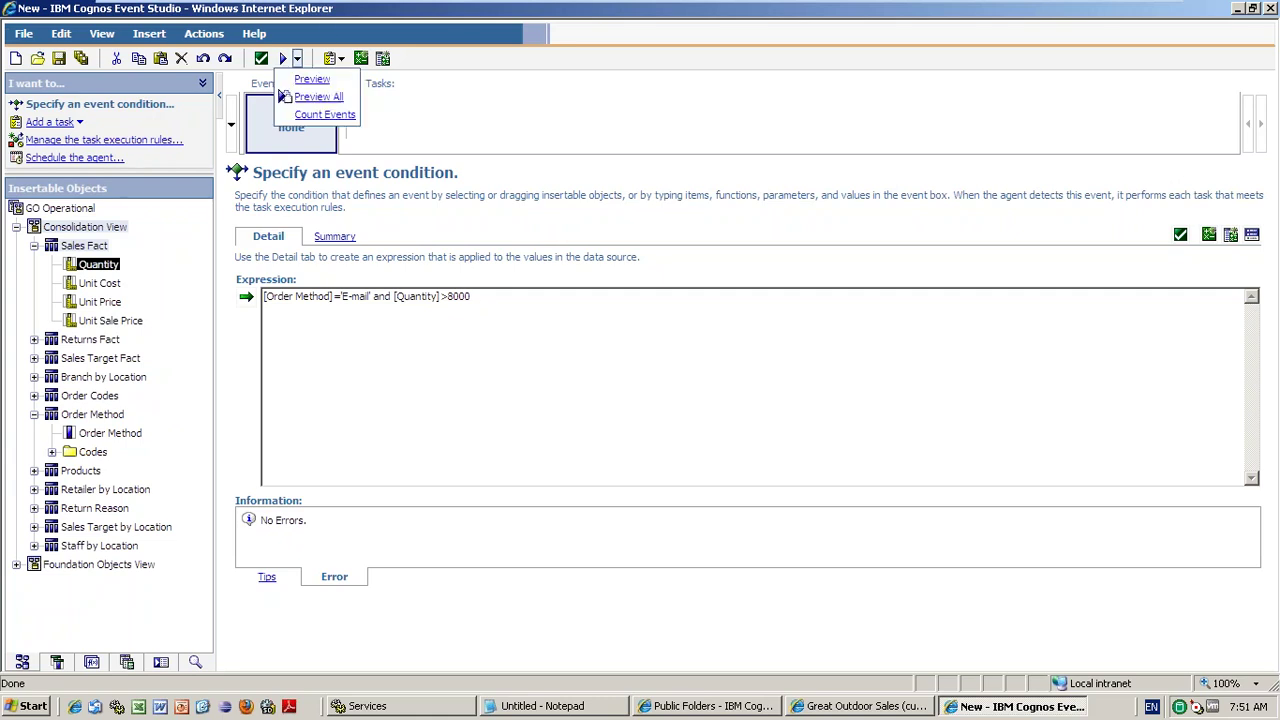
click(310, 94)
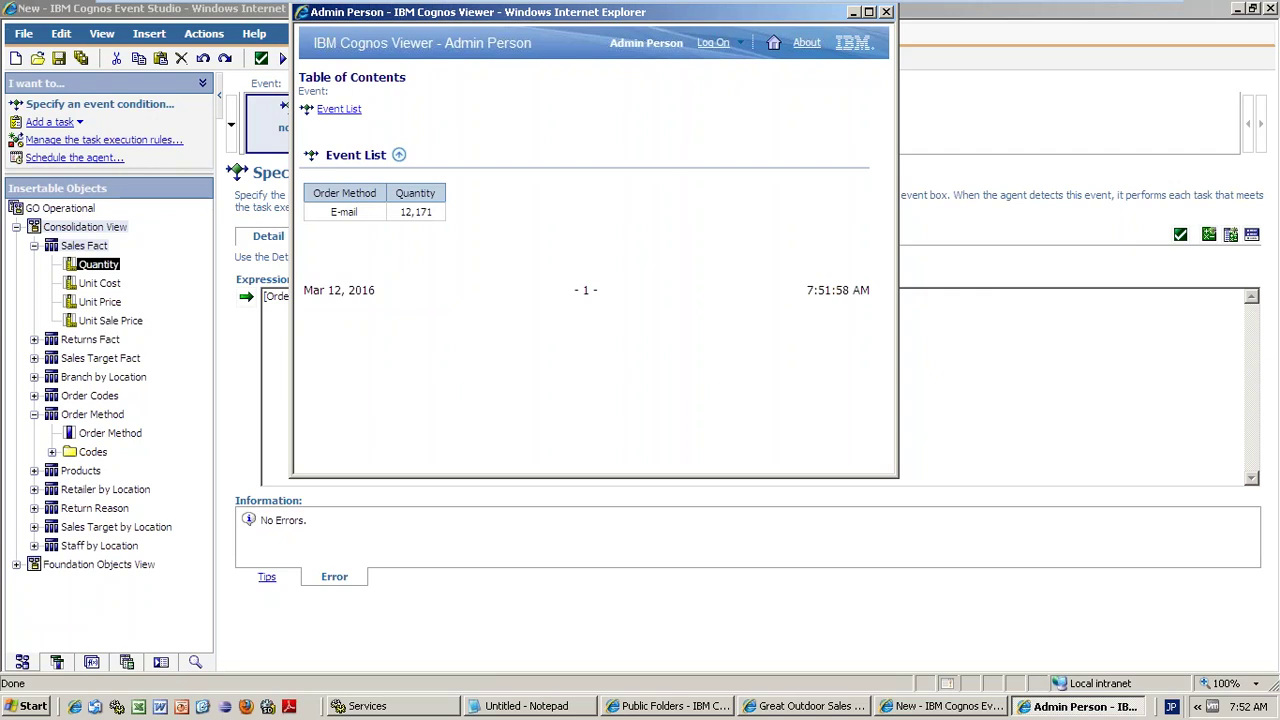
- Close the Event List preview and add a new task to the agent
click(886, 12)
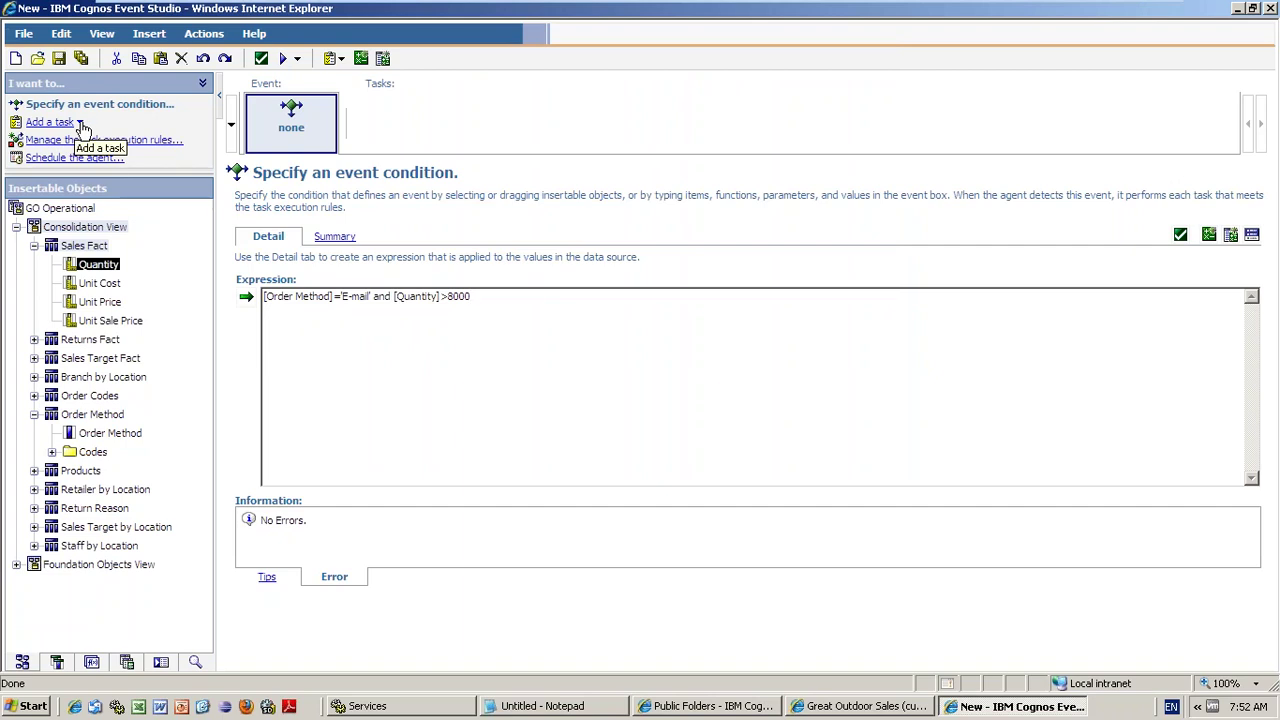
click(80, 124)
click(80, 177)
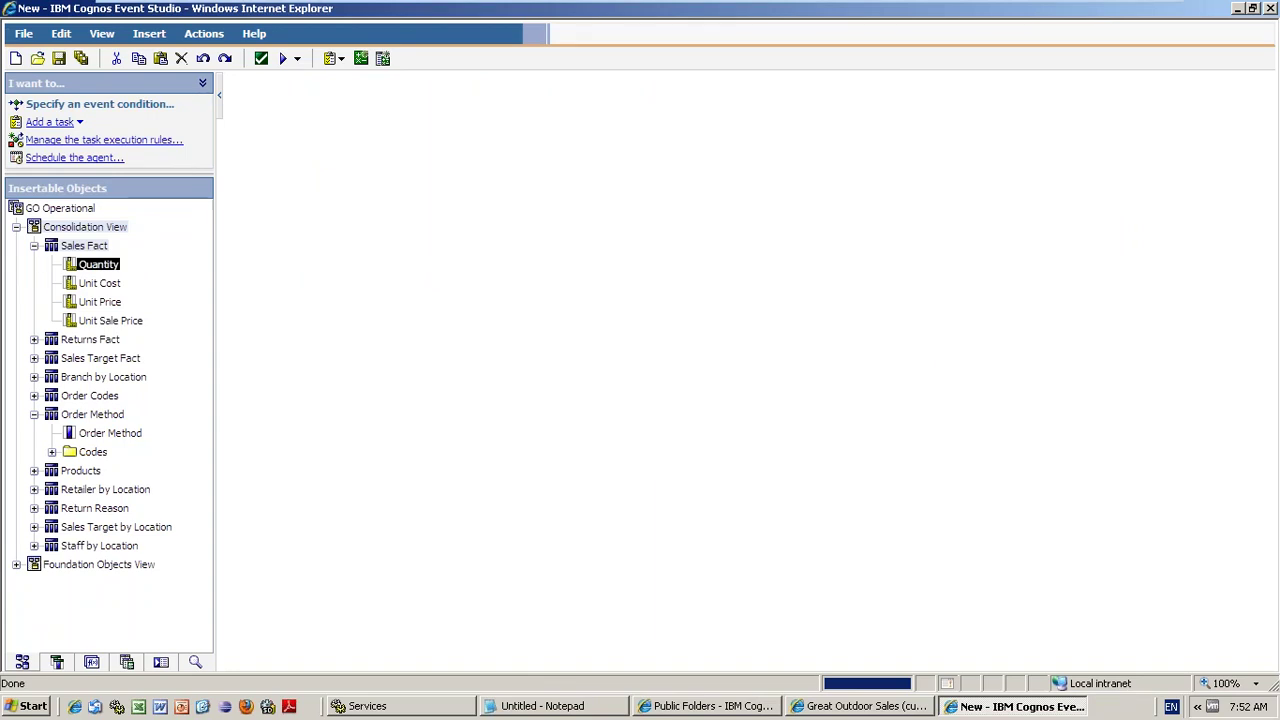
- Enter the recipient's e-mail address in the email task's To box
click(355, 253)
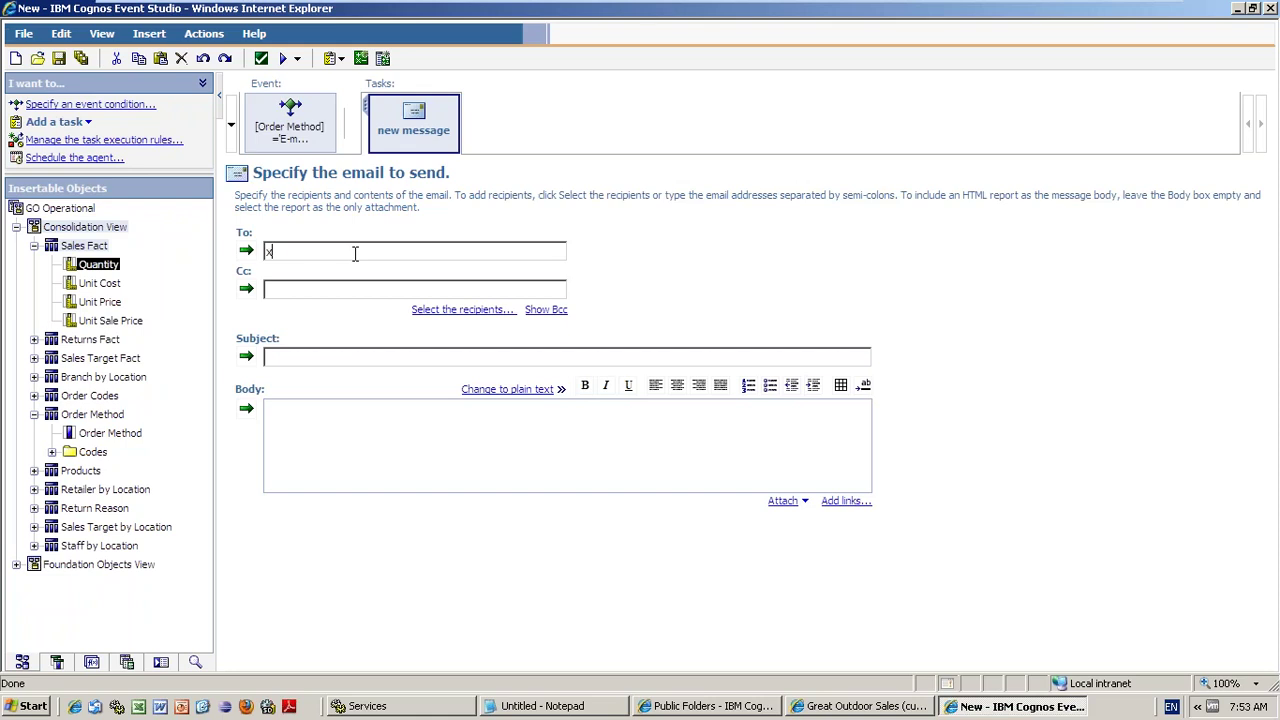
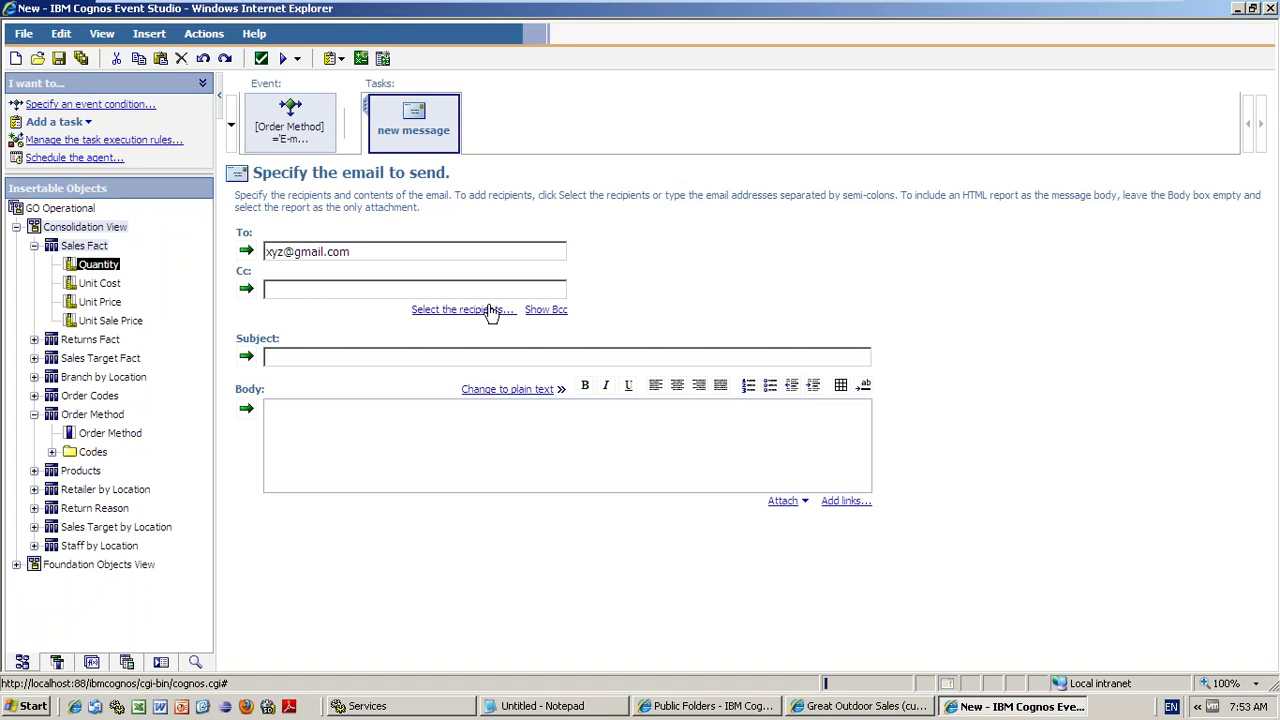
- Add the bi feb group from the Cognos namespace as a To recipient
click(445, 310)
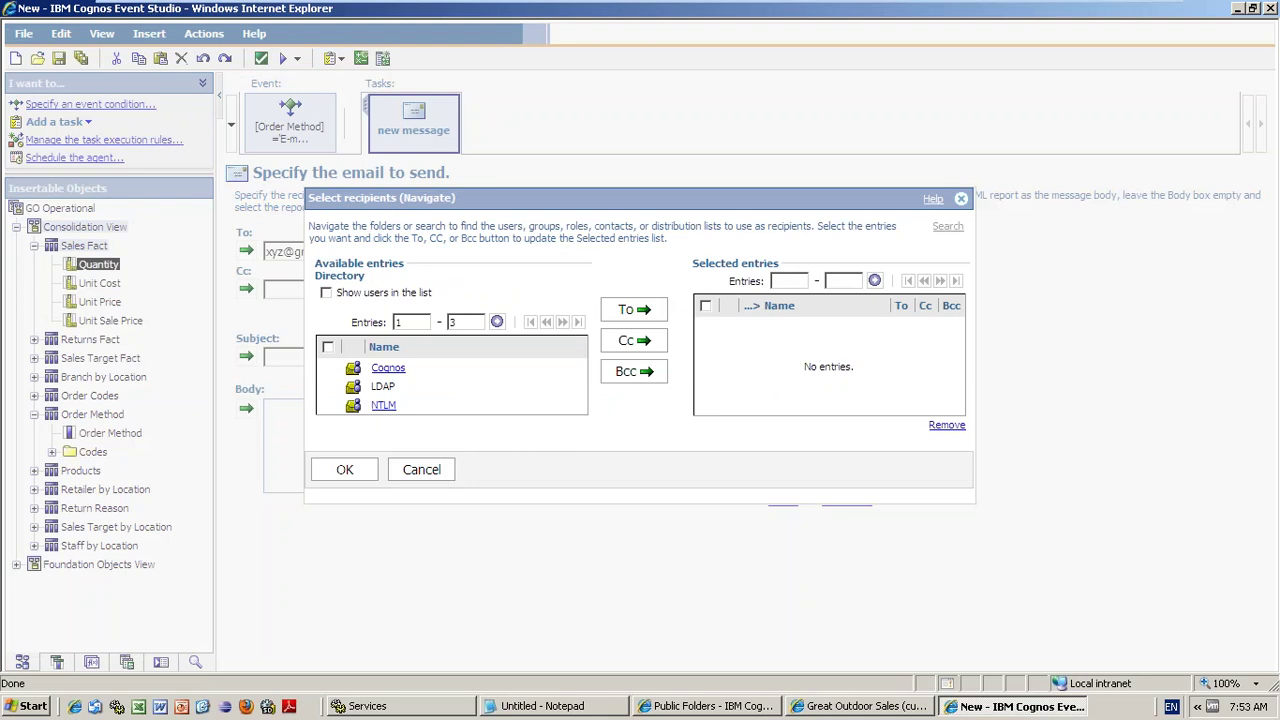
click(392, 371)
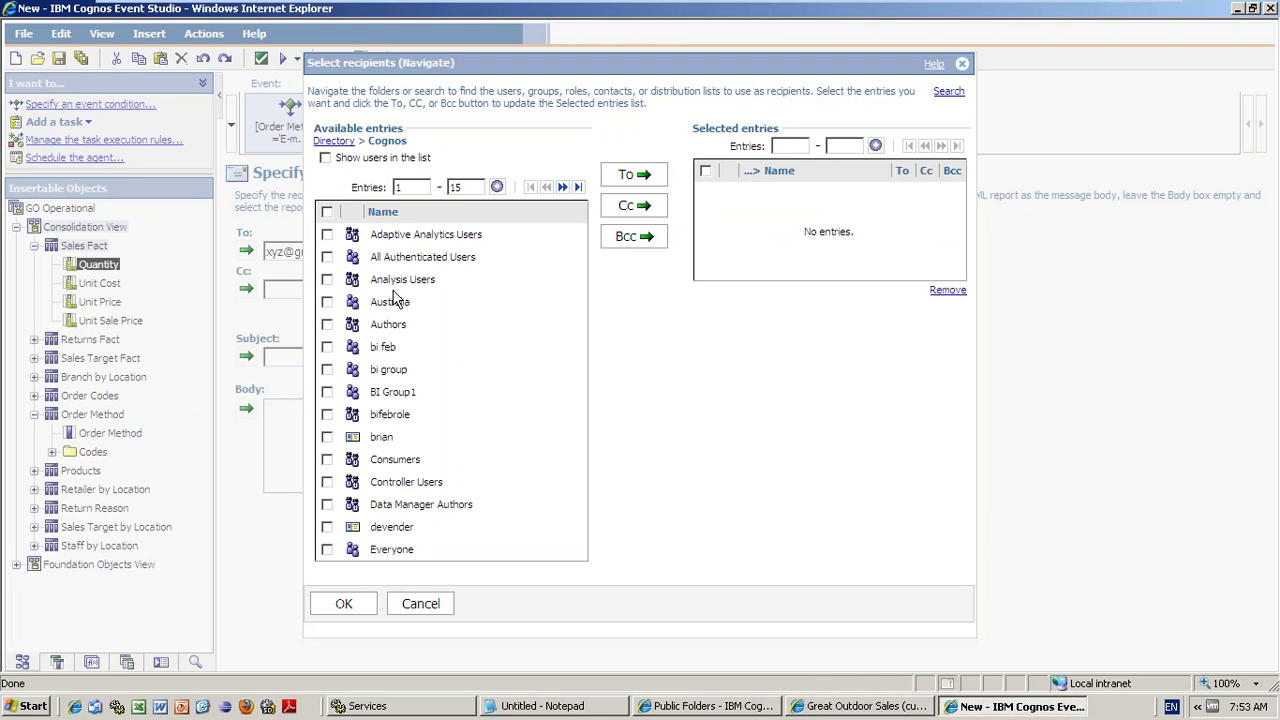
click(326, 346)
click(633, 174)
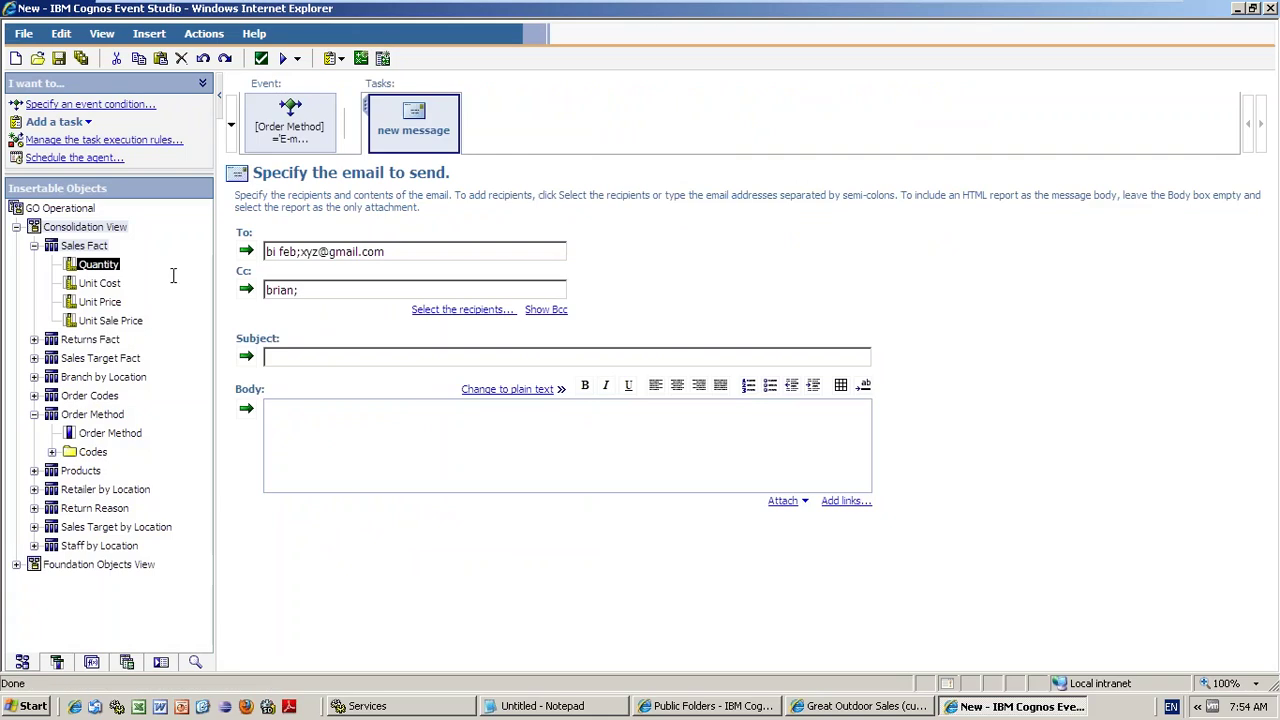
- Remove bi feb from To and the user from Cc, then start the subject 'Excellant Ef'
click(295, 252)
click(282, 290)
click(299, 252)
key(Delete)
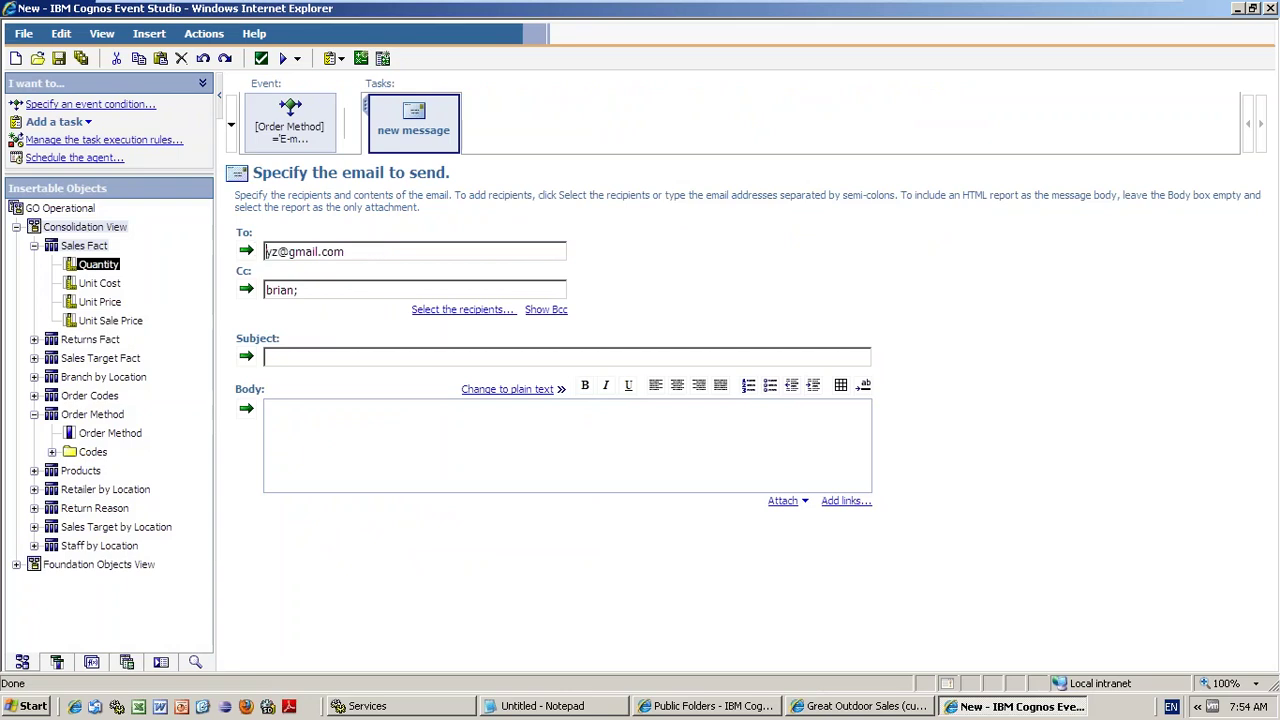
text(x)
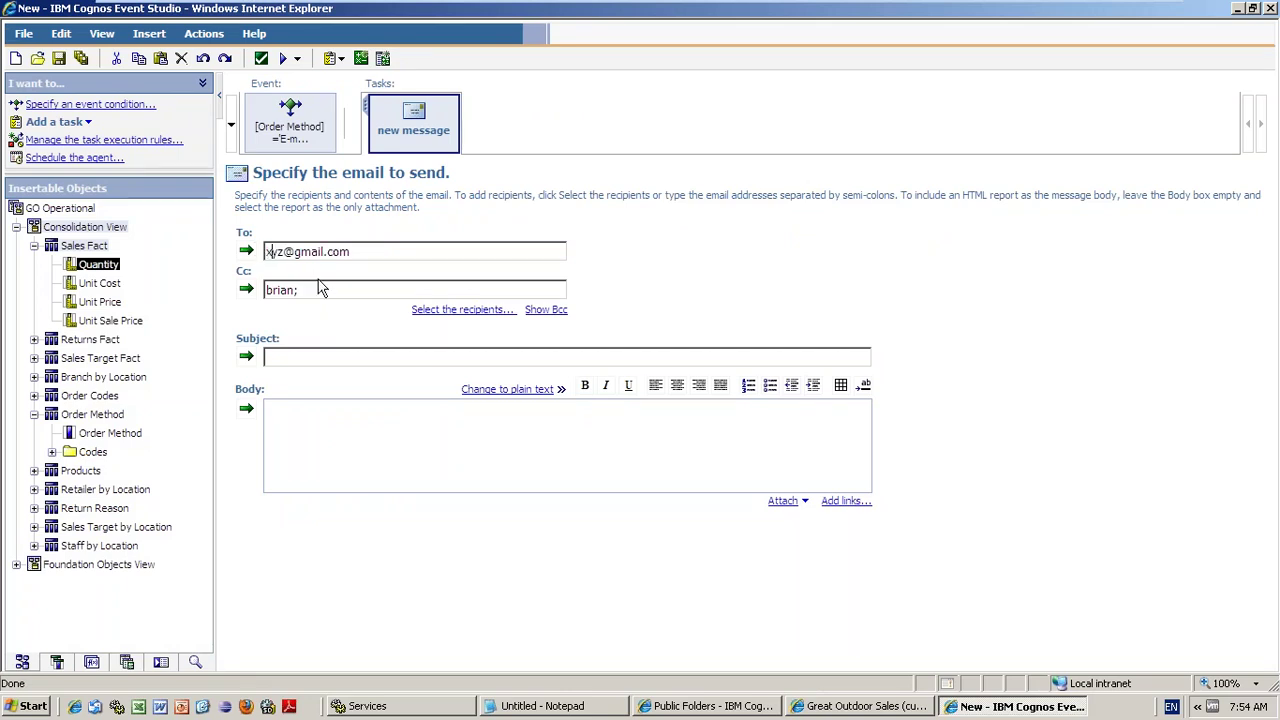
click(320, 289)
key(Delete)
click(336, 356)
text(Excellant Ef)
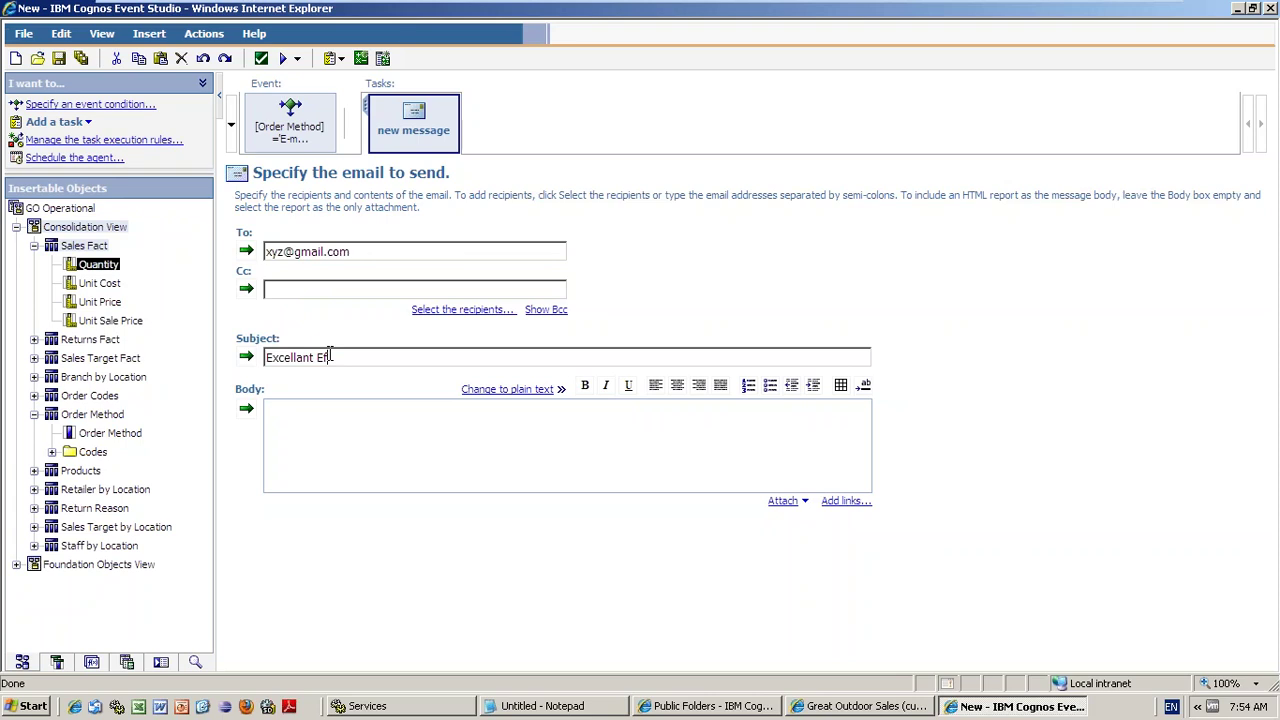
- Extend the subject to 'Excellant Effort Guys!!! Congrat', correcting the 'Effort' typo
text(fort Guys!!! Cong)
click(345, 357)
key(BackSpace)
text(t)
click(443, 360)
text(rat)
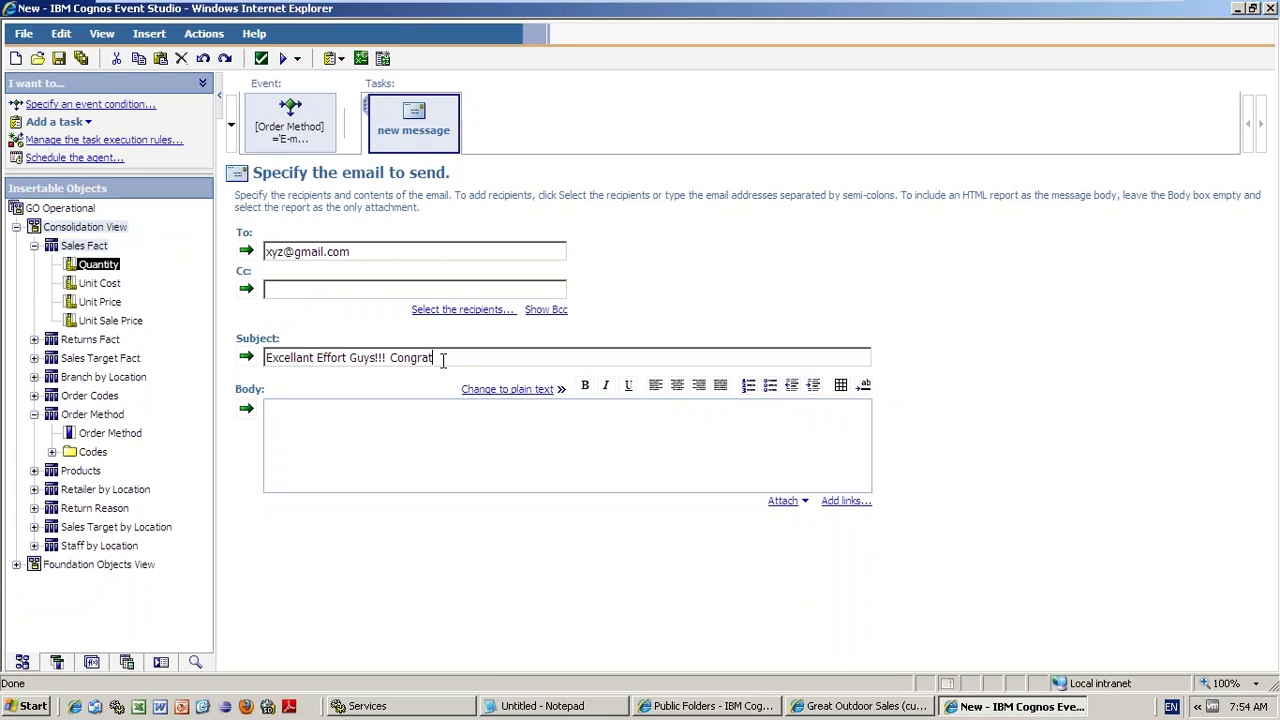
text(u)
- Finish the subject with 'Congratulations!!' and type body lines 'Hi team' and 'Good work....Keep it up'
text(lations!!)
click(400, 423)
text(Hi team)
key(Return)
text(Good work)
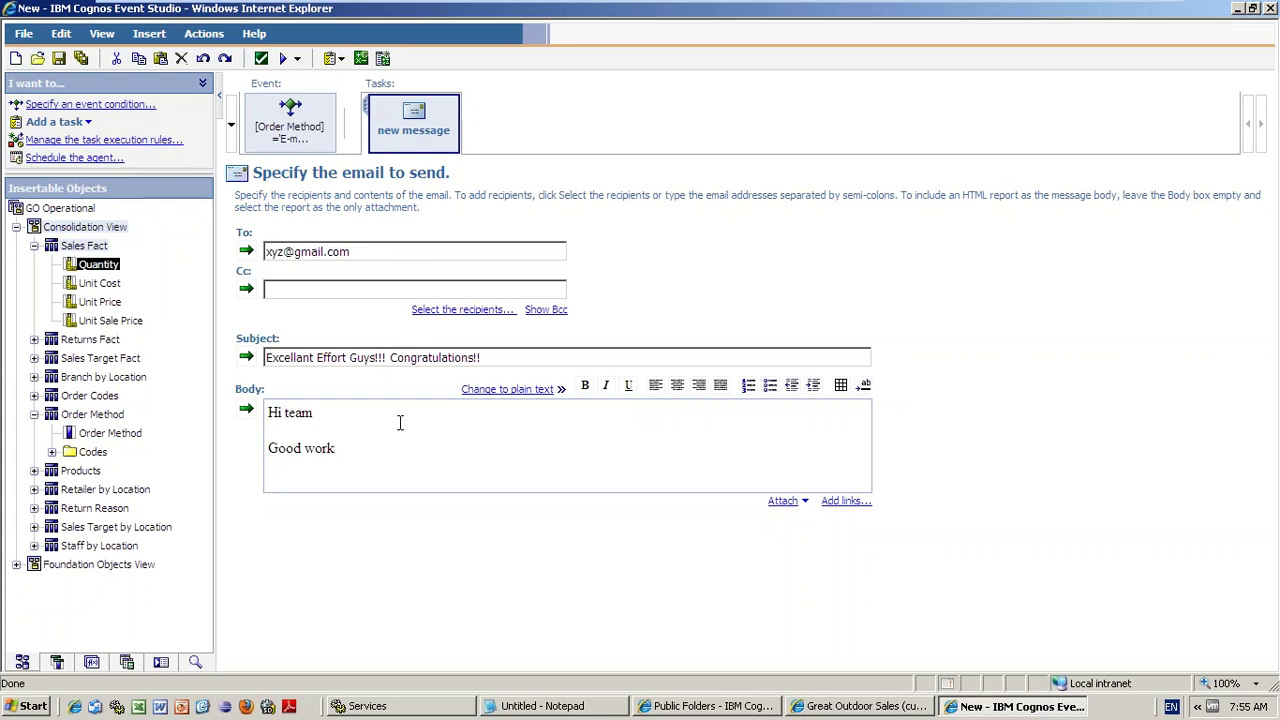
text(....Keep it up)
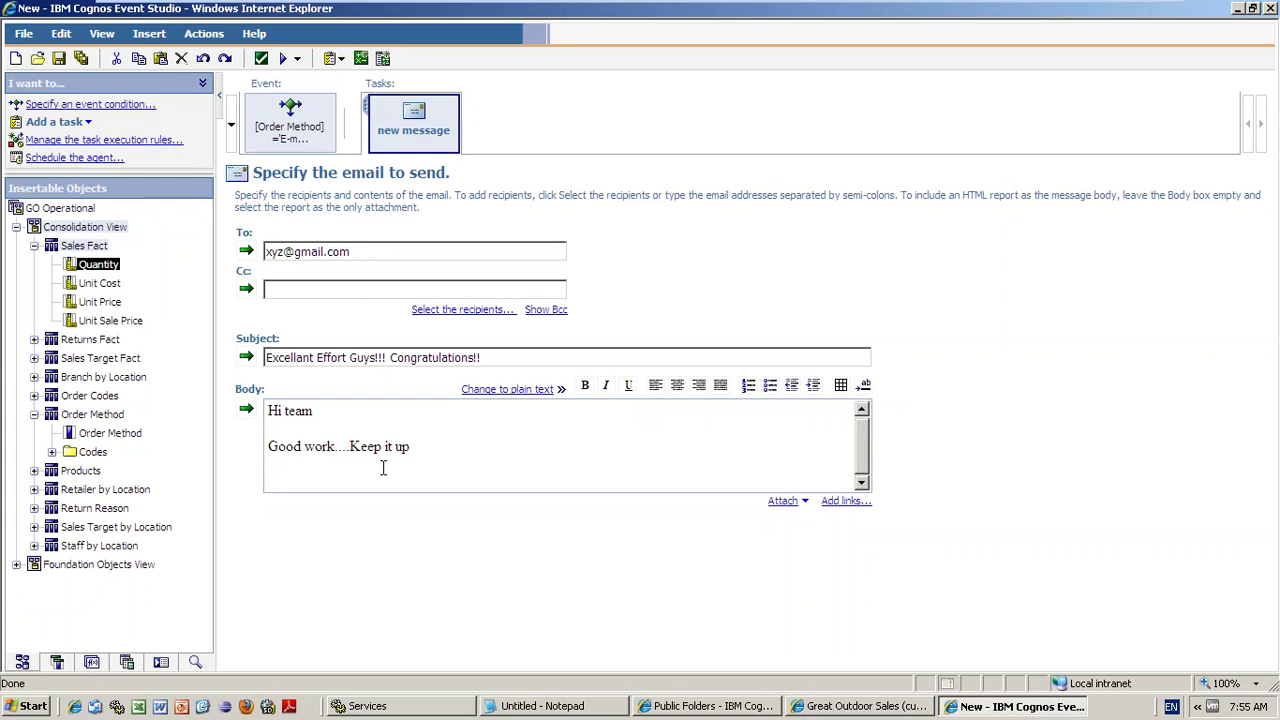
key(Return)
- Add the body line 'Today we have achived the target (above 8000 for Email ordermethod)'
text(Today w)
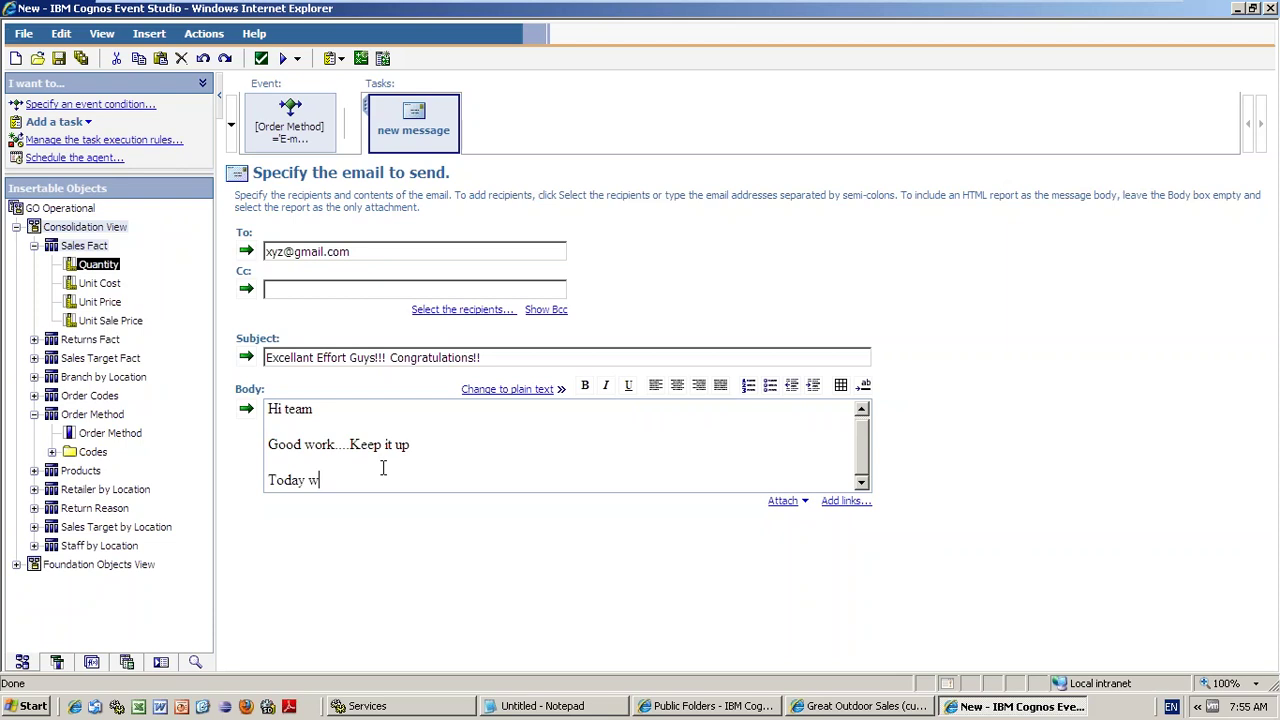
text(e have achived th)
key(BackSpace)
key(BackSpace)
key(BackSpace)
text(the t)
click(383, 468)
text(e)
text(arg)
key(BackSpace)
key(BackSpace)
key(BackSpace)
key(BackSpace)
click(457, 483)
text(arget abov)
key(BackSpace)
key(BackSpace)
key(BackSpace)
key(BackSpace)
key(BackSpace)
key(BackSpace)
text(t (above 8)
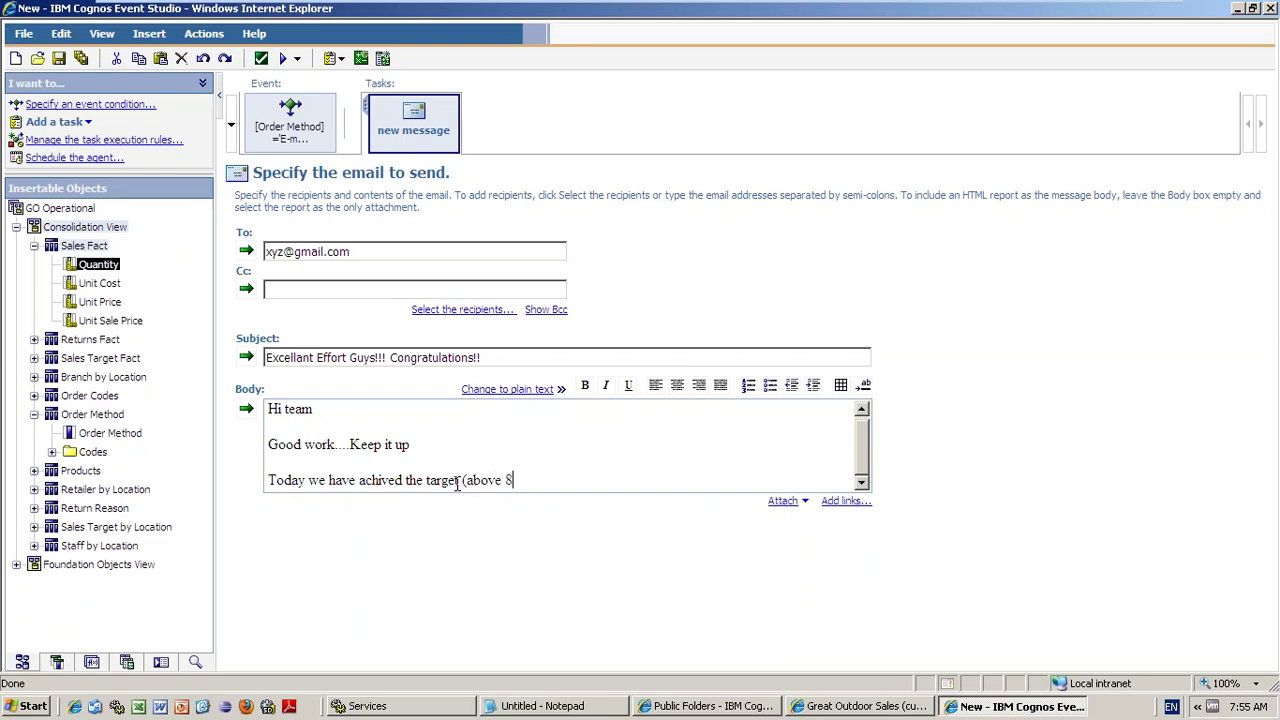
text(000 for Email ordermethod)
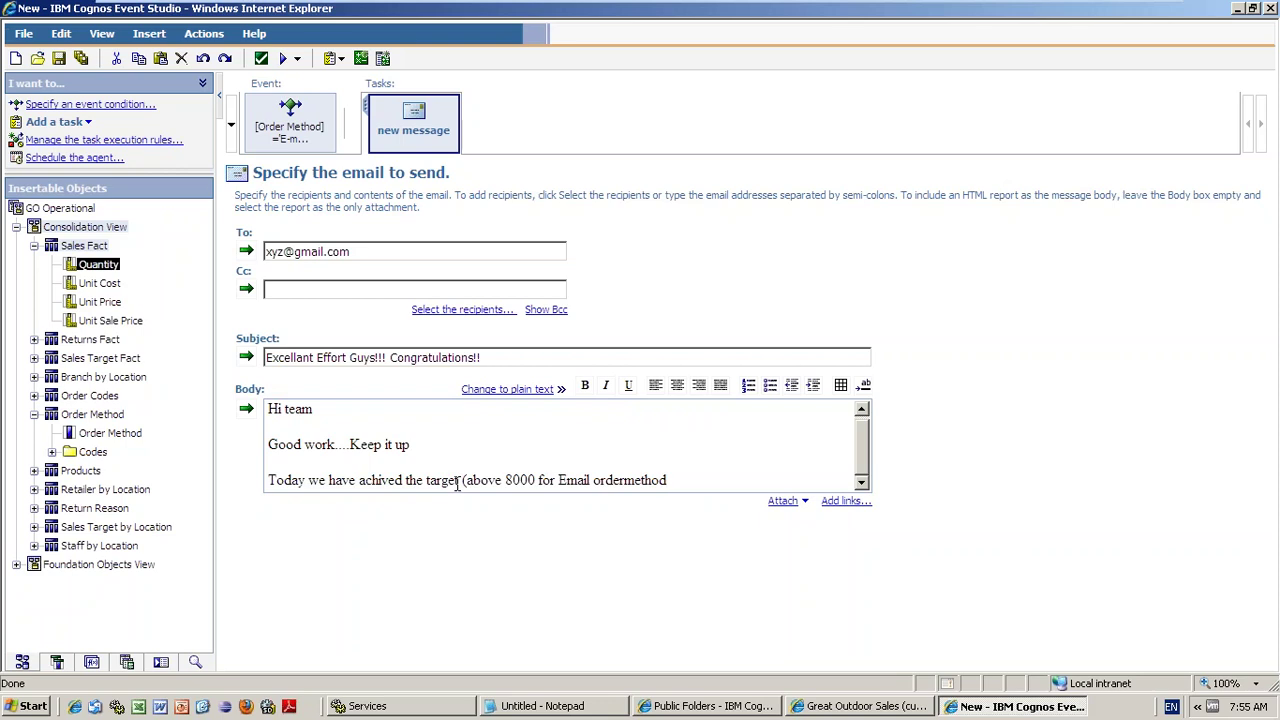
text())
- Bold the Good work and target lines of the body and add blank lines after them
drag(684, 478, 529, 371)
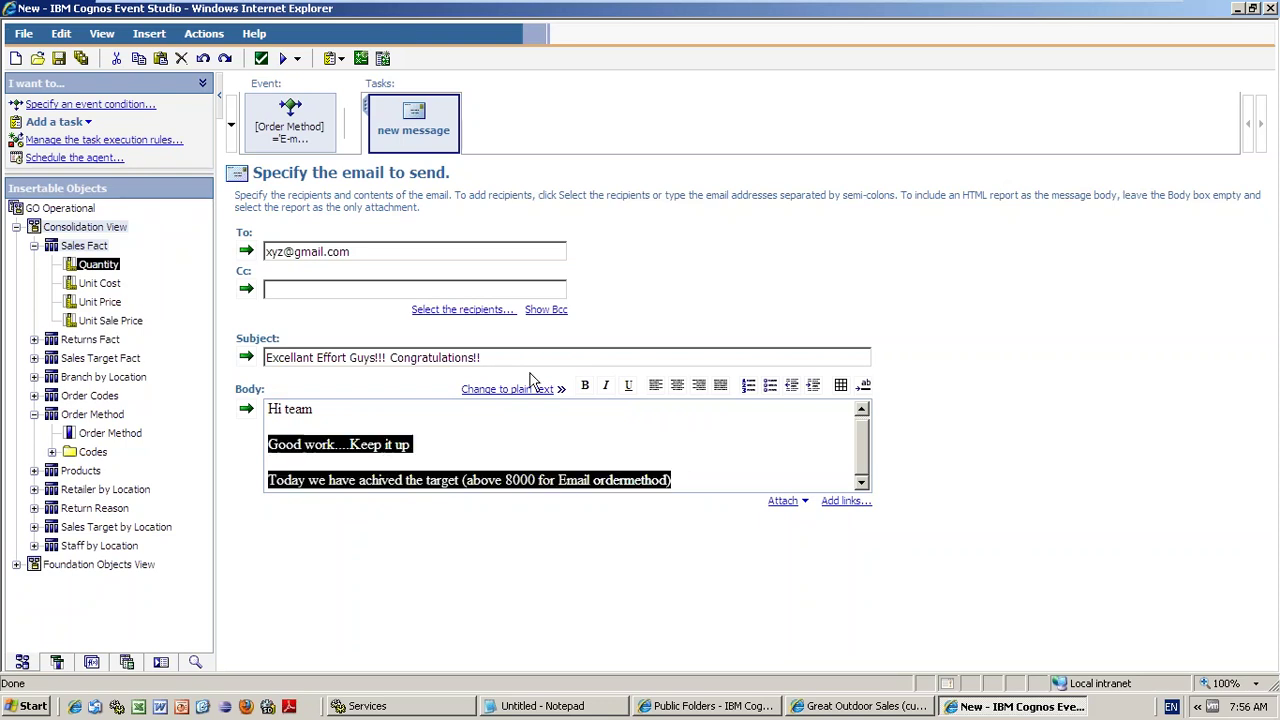
click(571, 366)
click(586, 387)
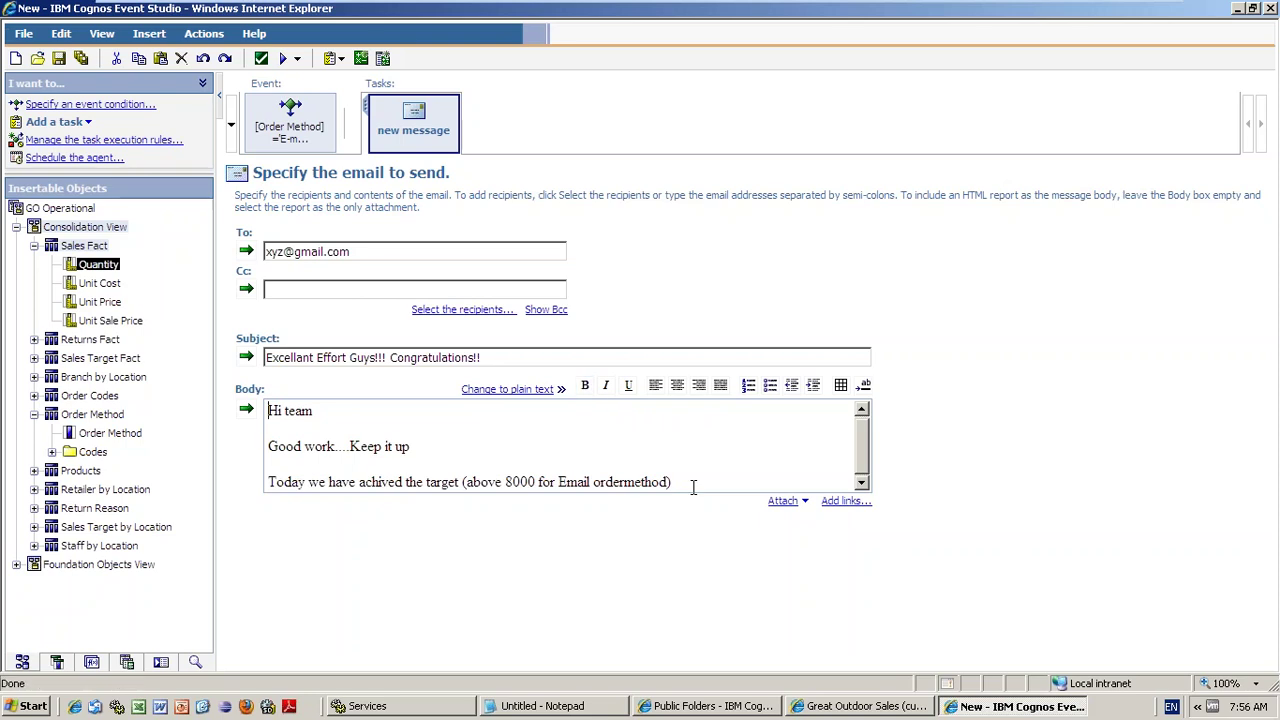
drag(693, 487, 257, 446)
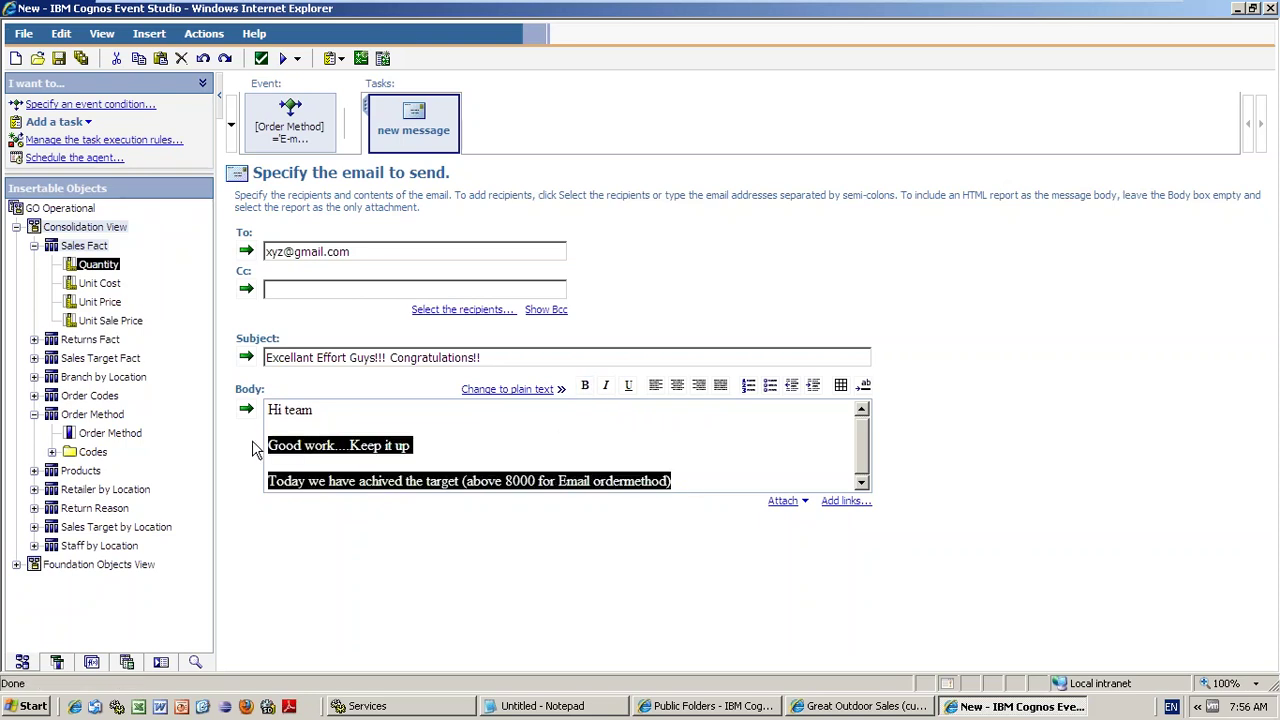
click(586, 387)
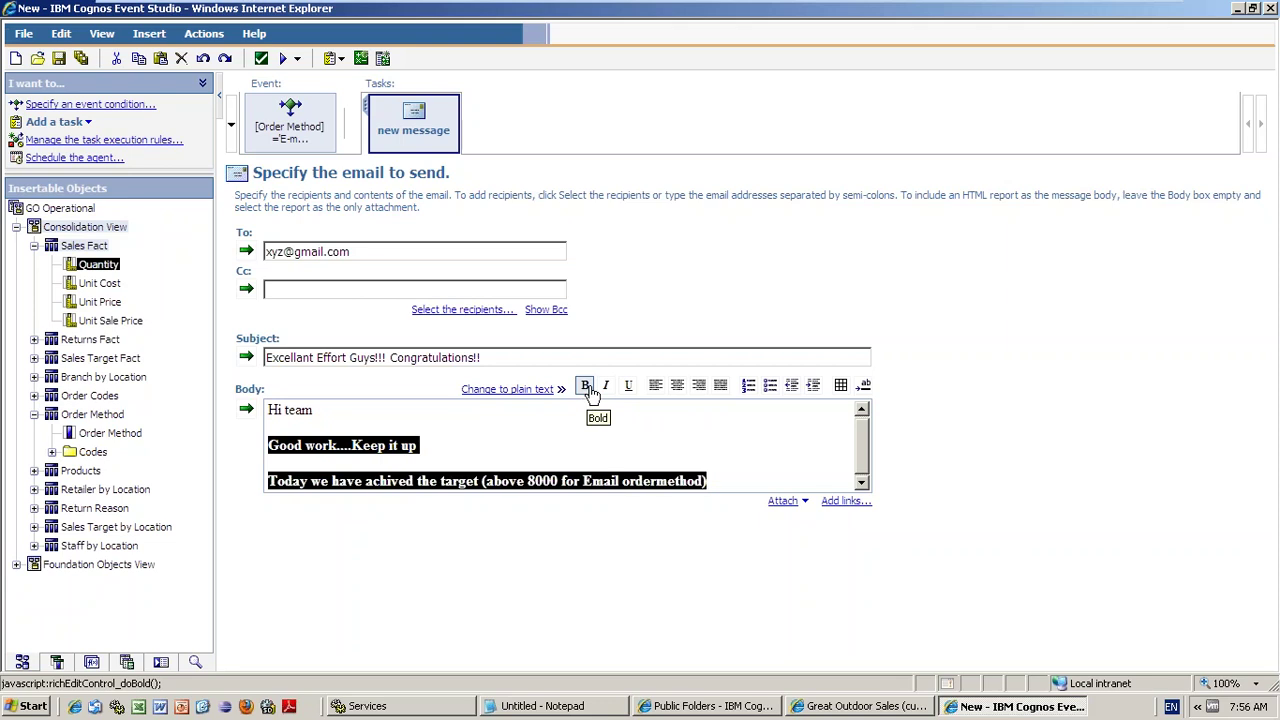
click(775, 480)
key(Return)
key(Return)
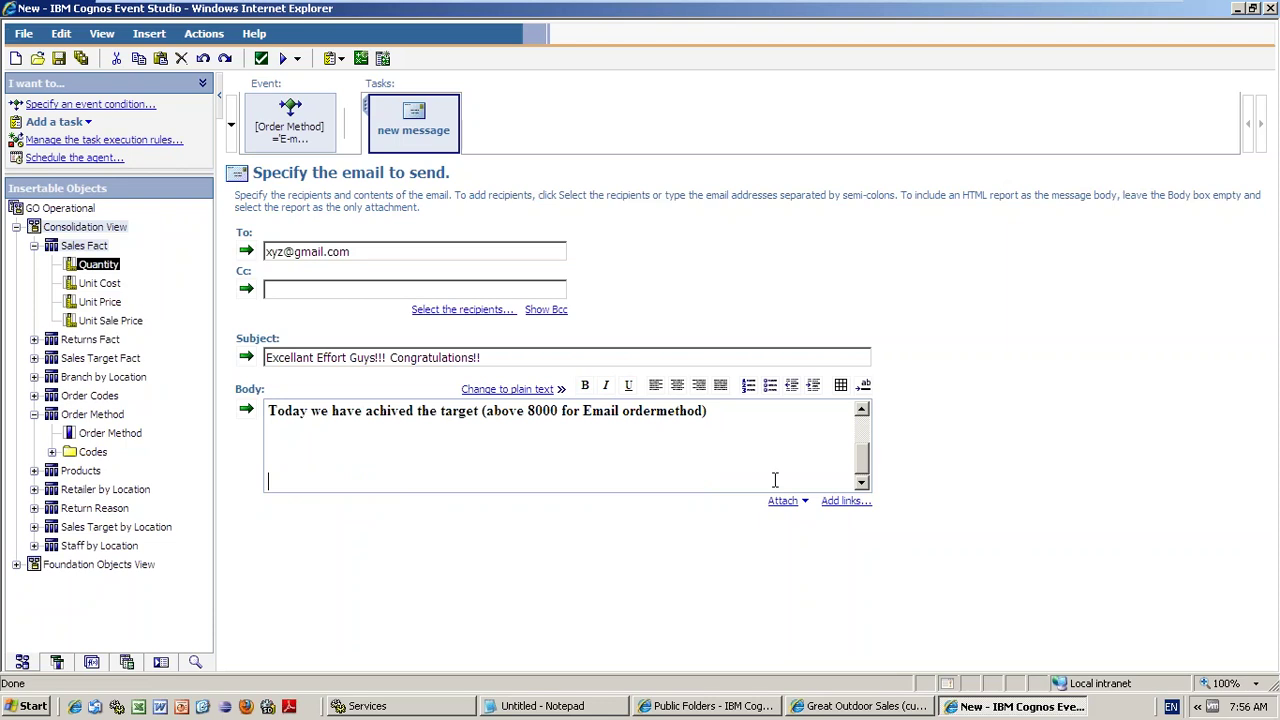
scroll(802, 443, up, 1)
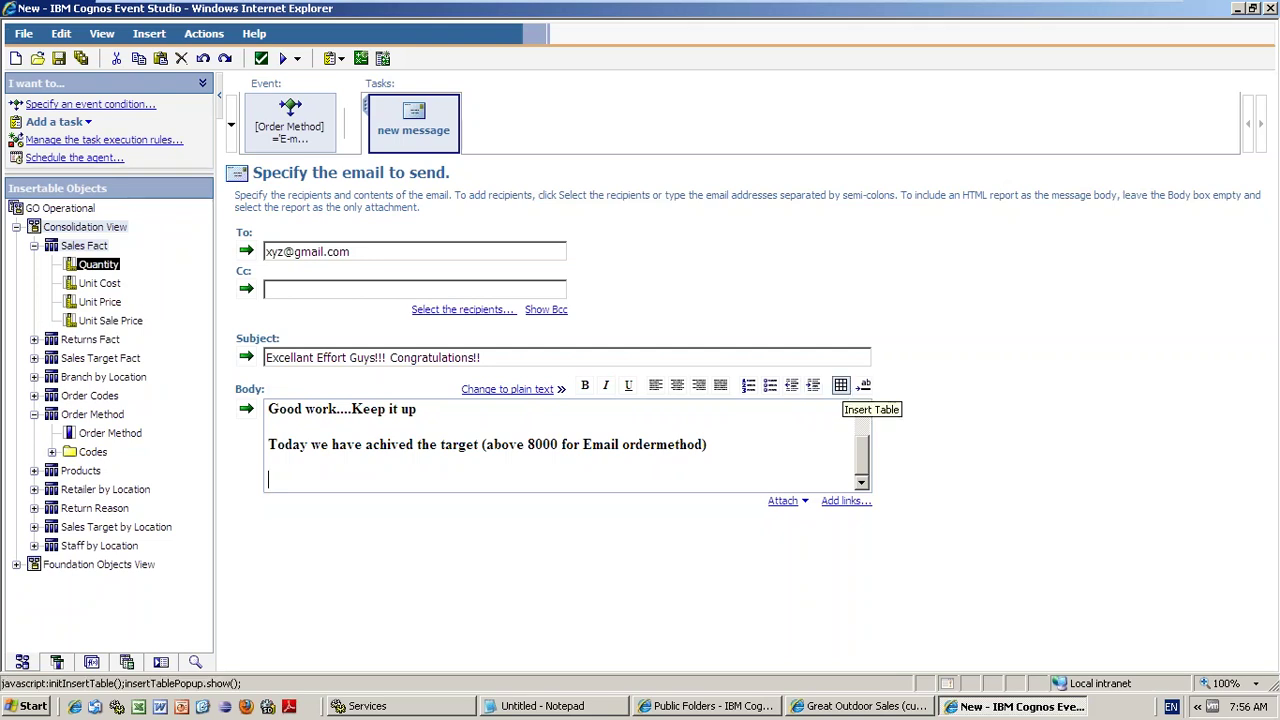
- Insert a 2-column, 2-row table below the target line in the email body
click(841, 385)
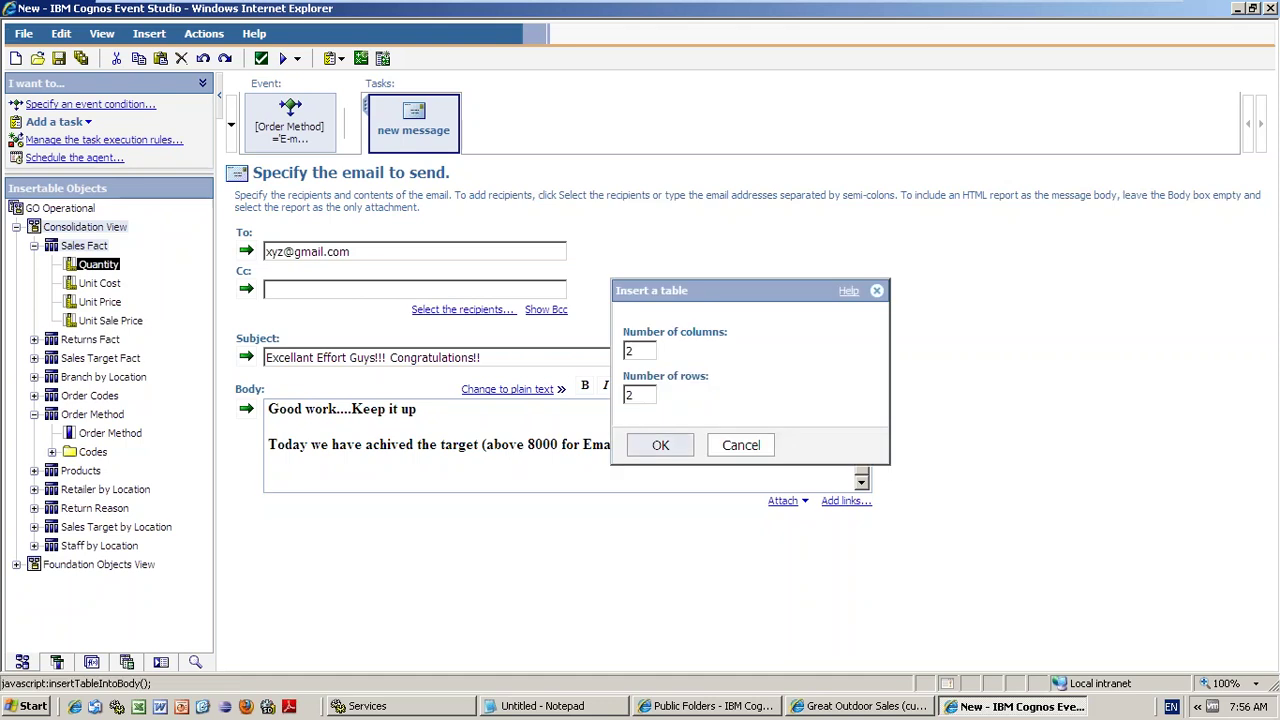
click(660, 445)
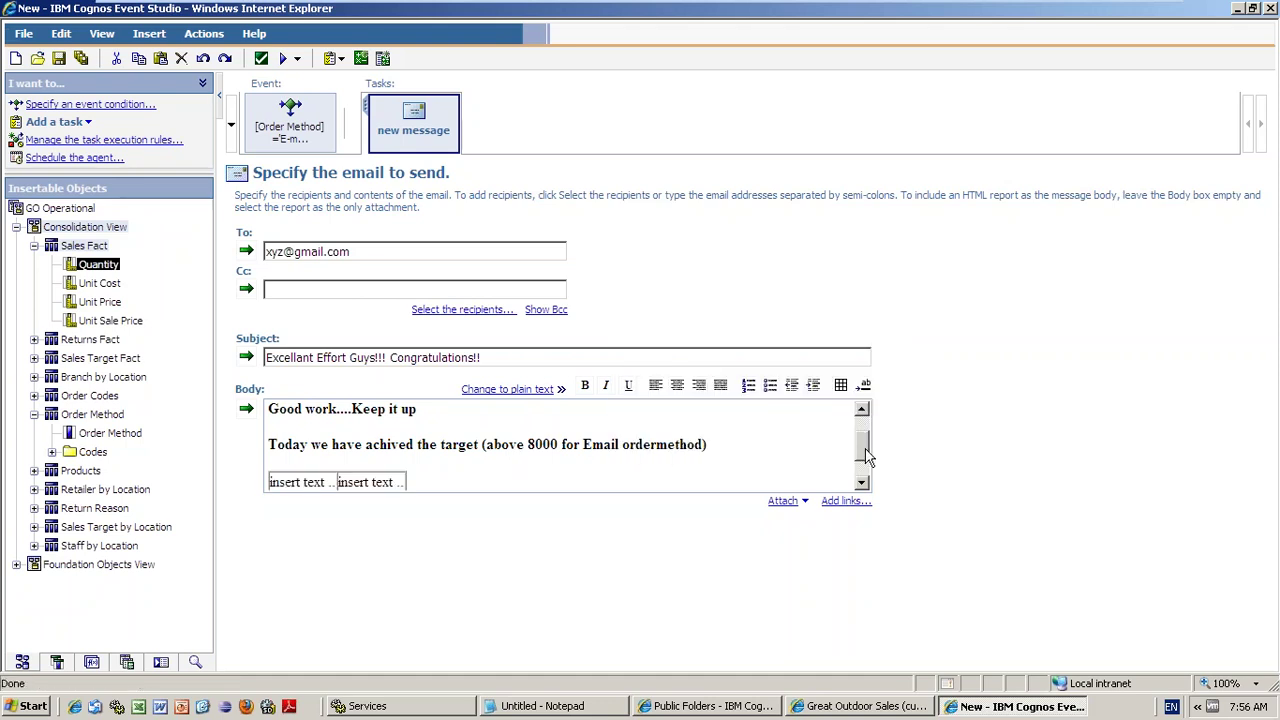
drag(866, 455, 866, 482)
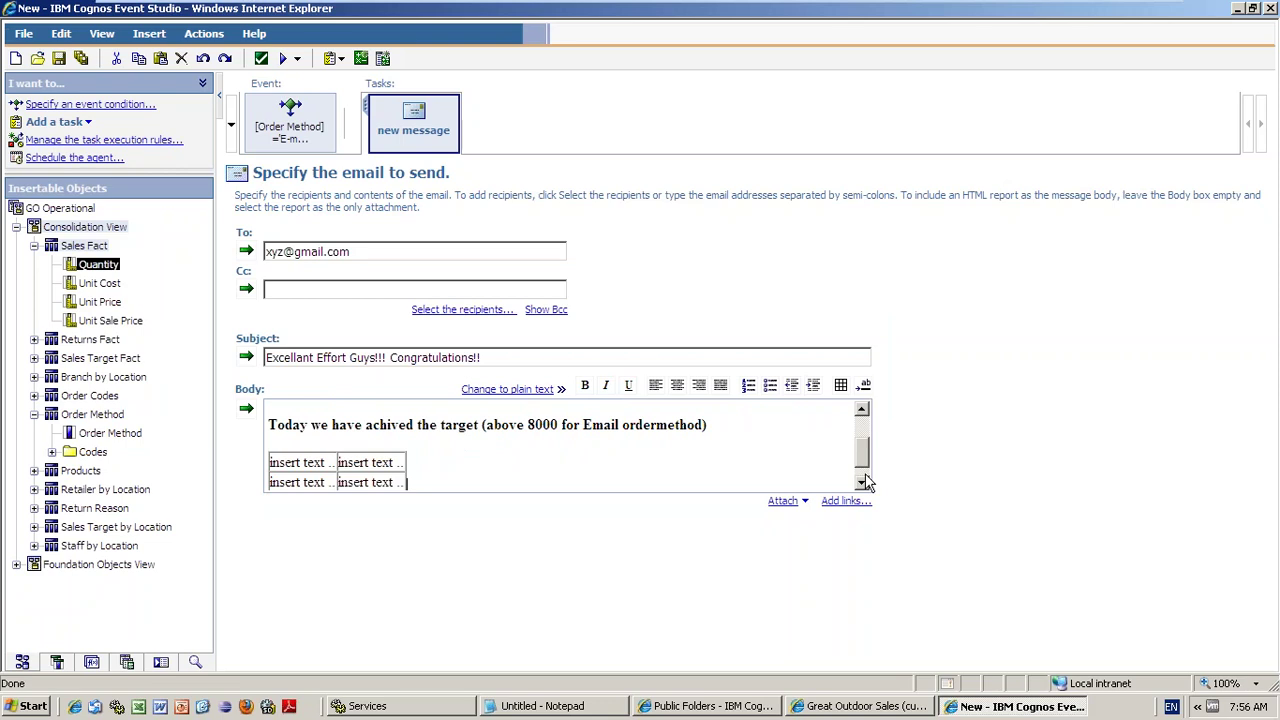
key(Down)
click(330, 441)
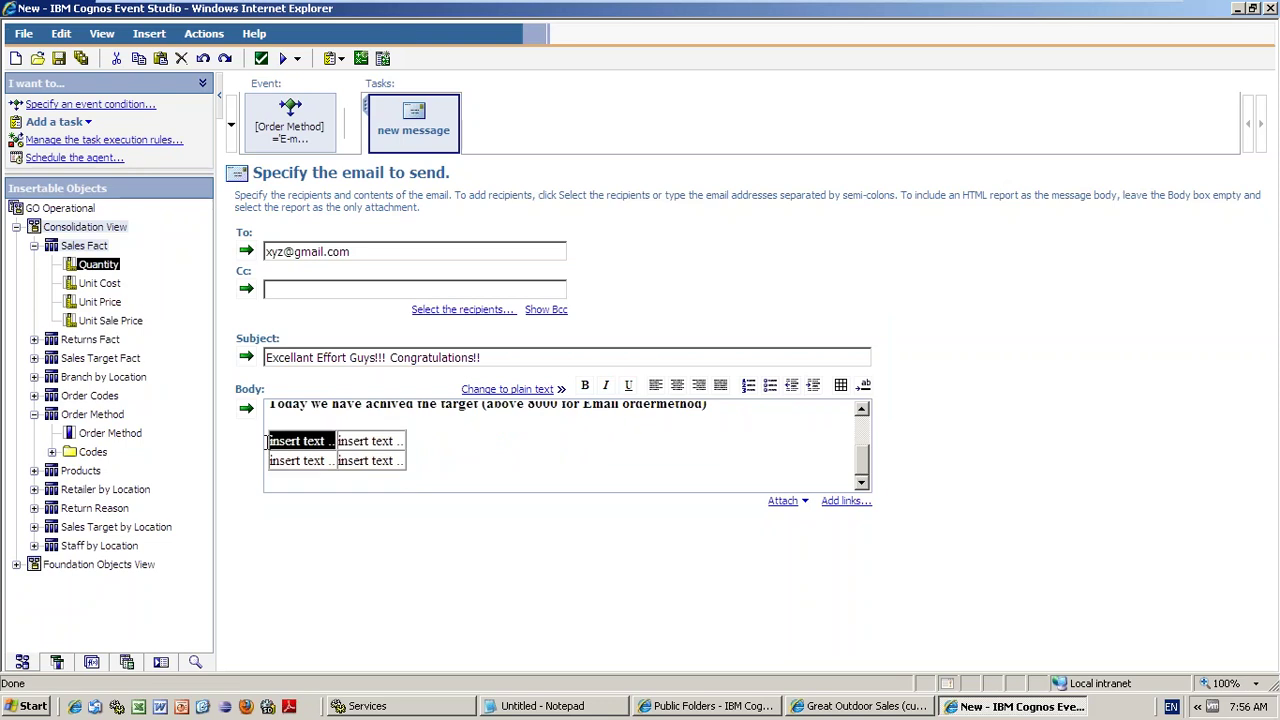
- Replace the first cell's placeholder with the header 'Ordermethod', correcting the mistyped text
click(330, 441)
click(269, 449)
text(Or)
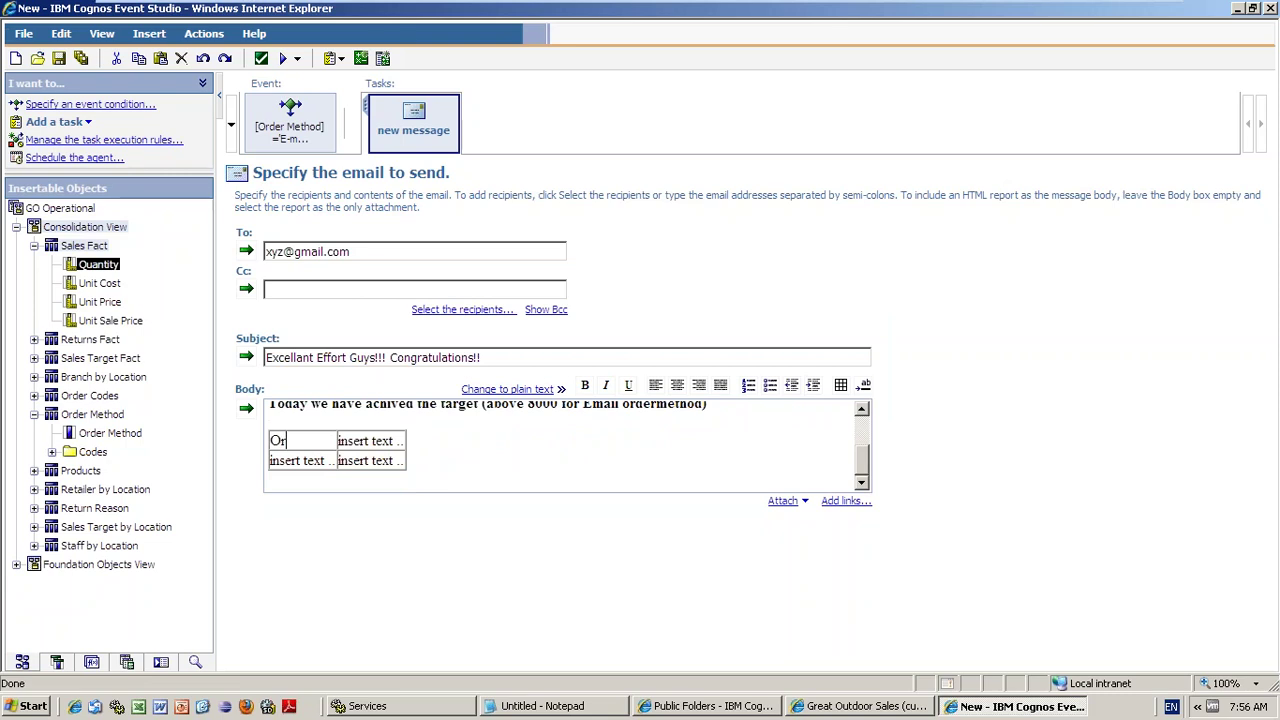
text(dermet)
click(270, 441)
text(ho)
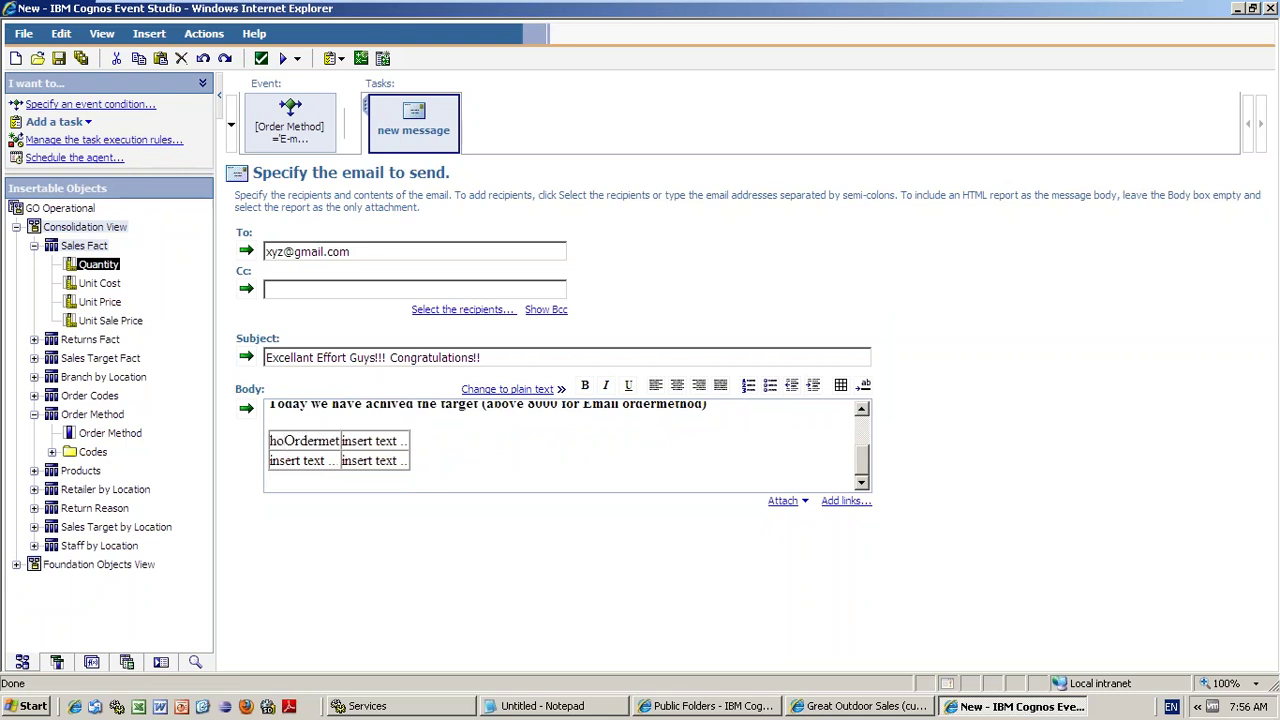
text(d)
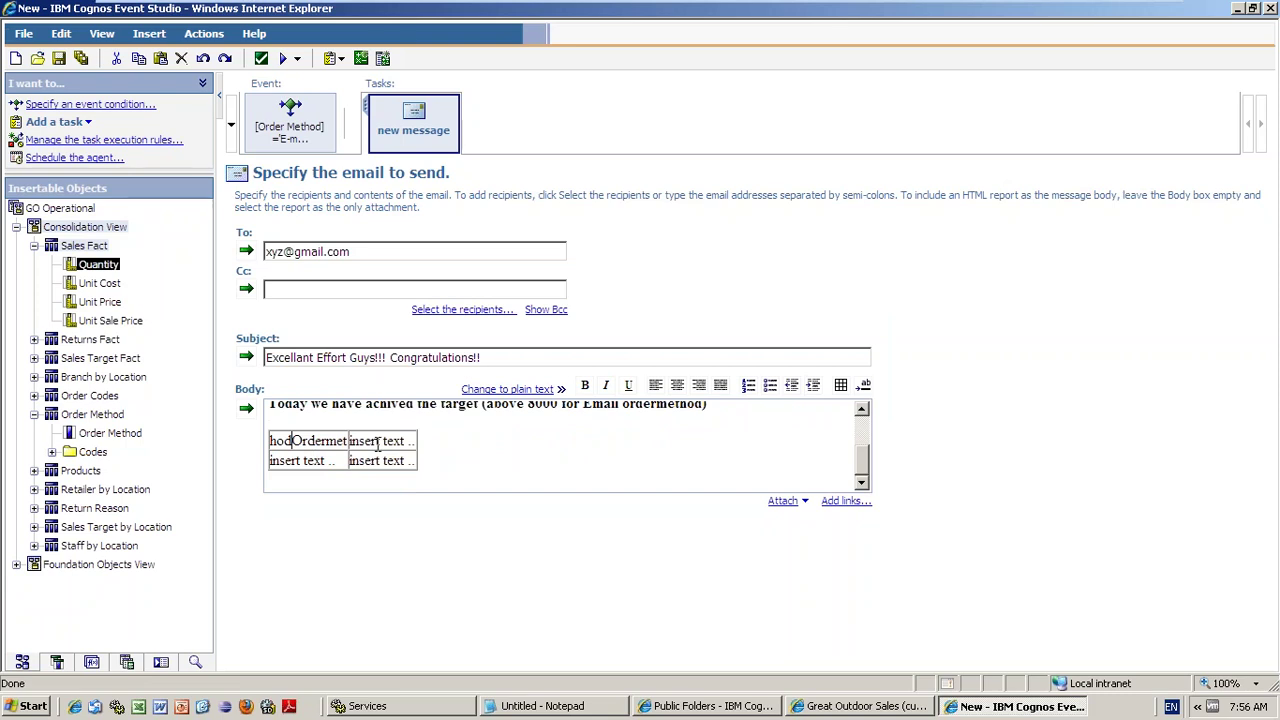
double_click(310, 441)
click(318, 452)
double_click(332, 441)
key(Delete)
text(Or)
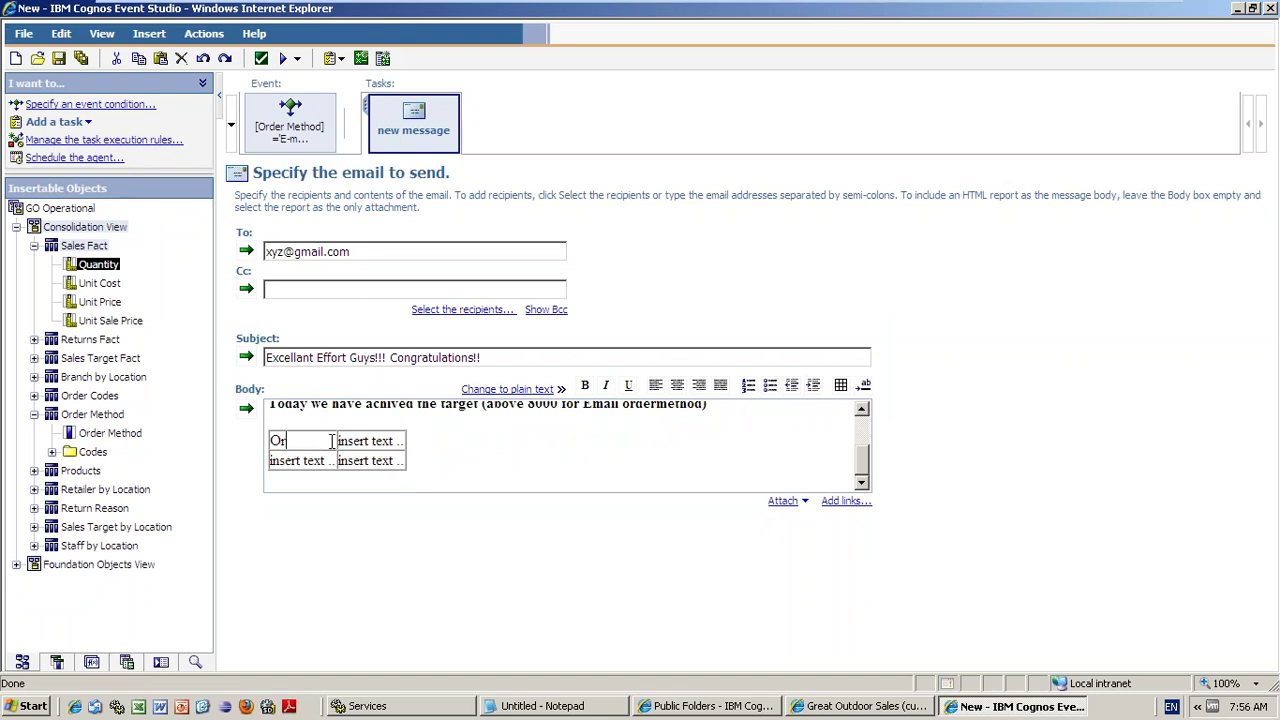
text(dermethod)
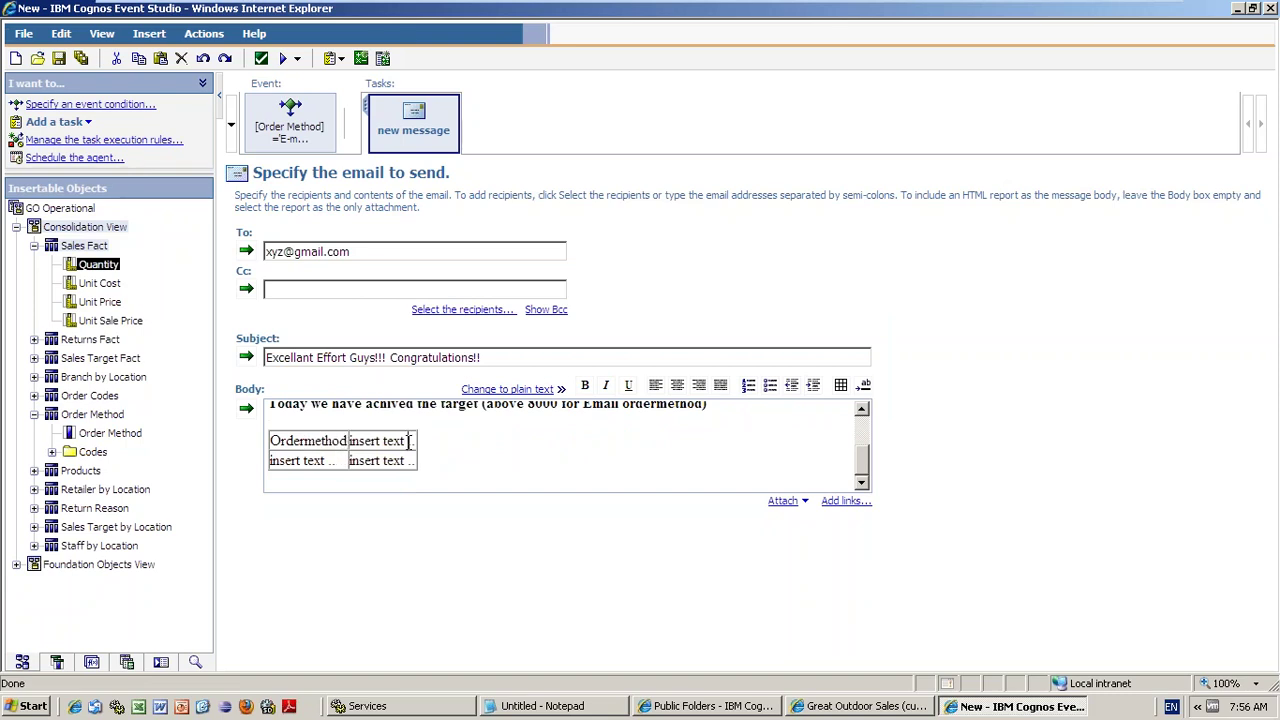
- Head the second column 'Quantity' and clear the placeholder from the last table cell
mouse_move(409, 440)
mouse_down()
mouse_move(420, 440)
mouse_move(405, 441)
mouse_move(412, 462)
mouse_move(413, 442)
mouse_up()
click(366, 441)
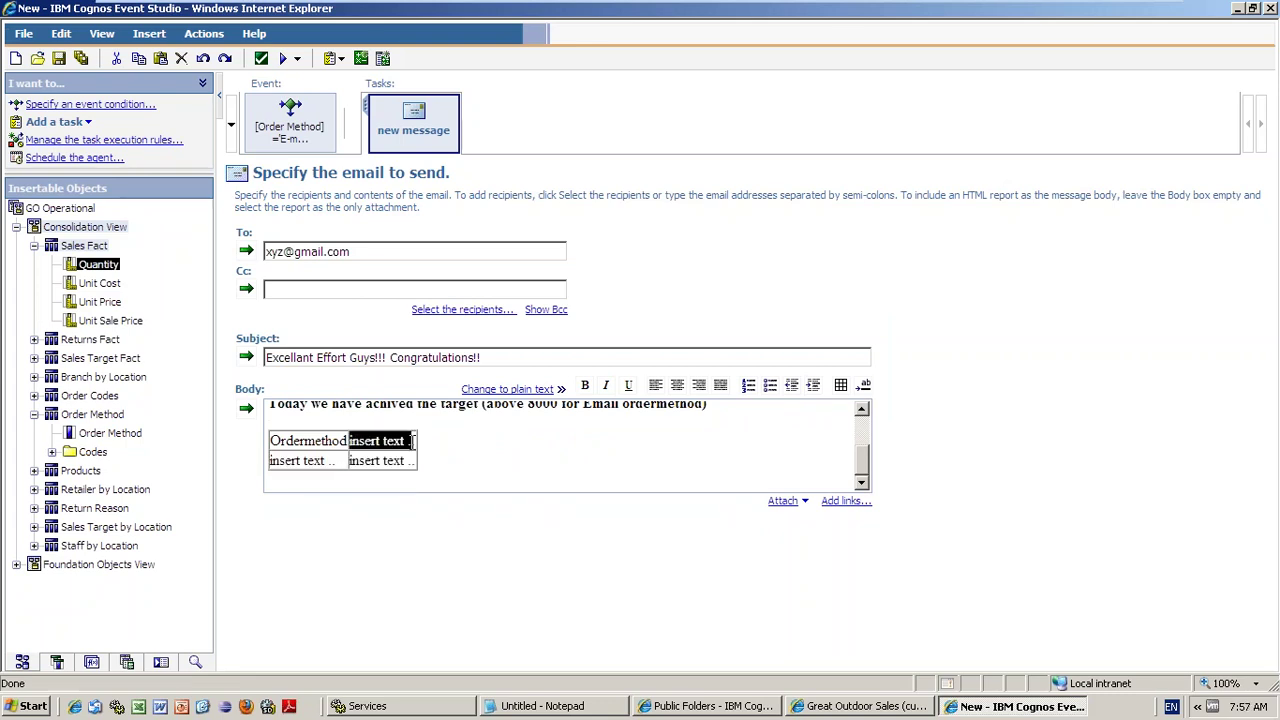
key(Delete)
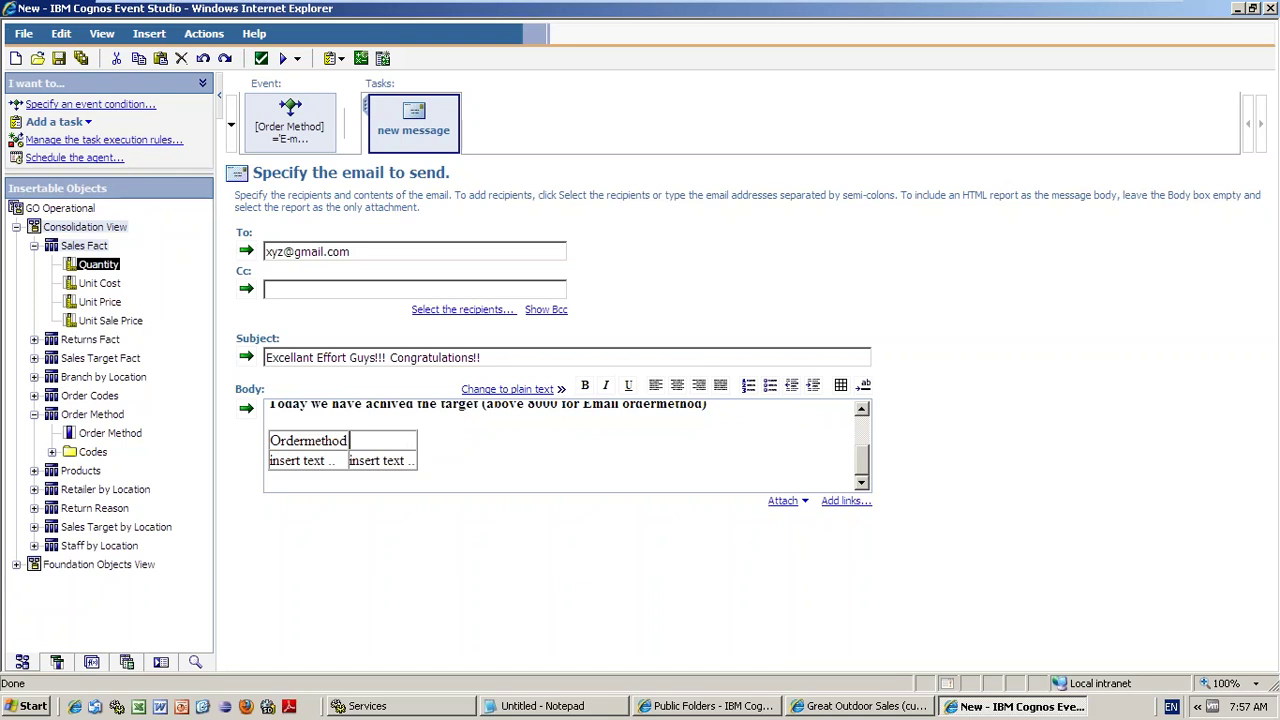
text(Quantity)
click(404, 458)
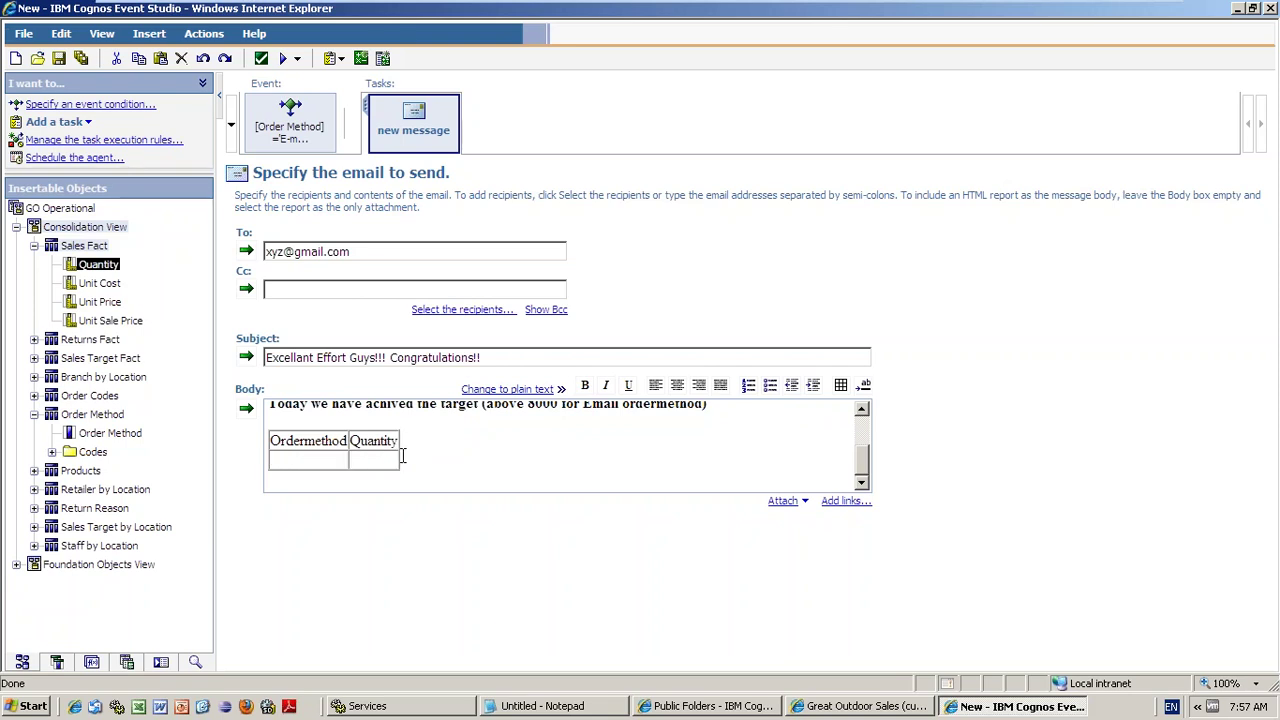
- Place [Order Method] and [Quantity] into the second-row cells, then move below the table
drag(123, 440, 305, 460)
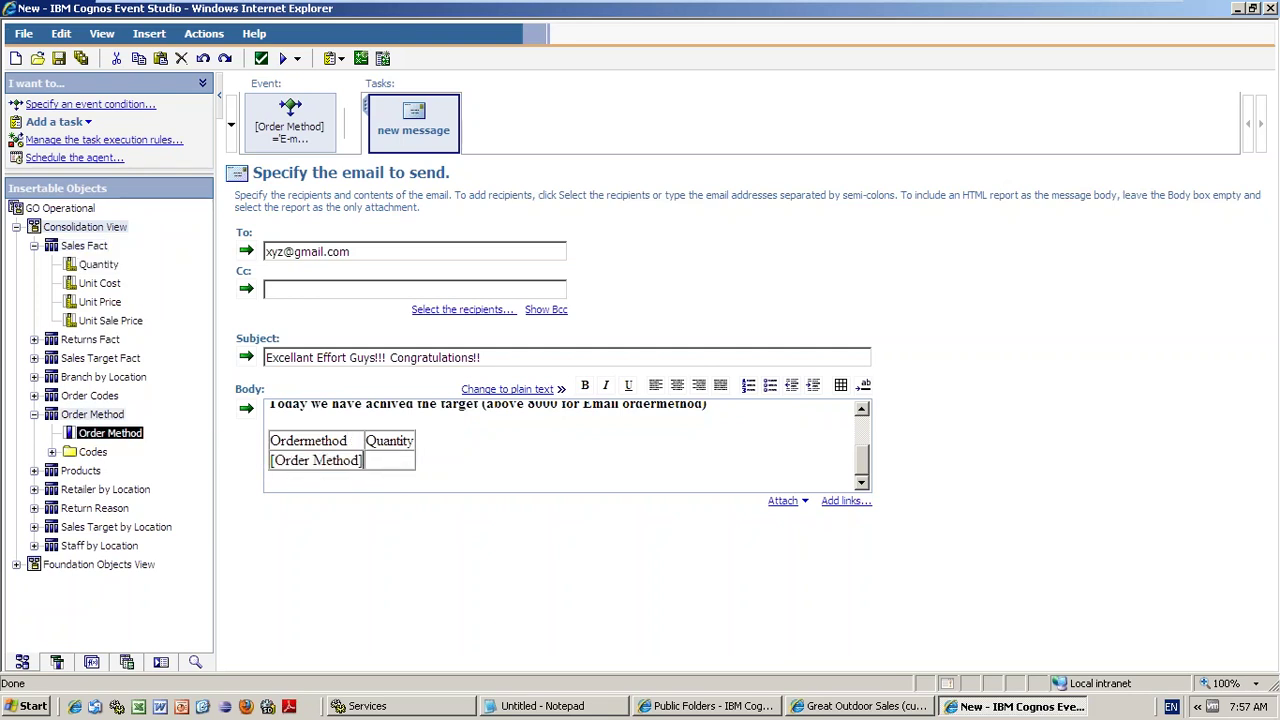
drag(100, 265, 412, 460)
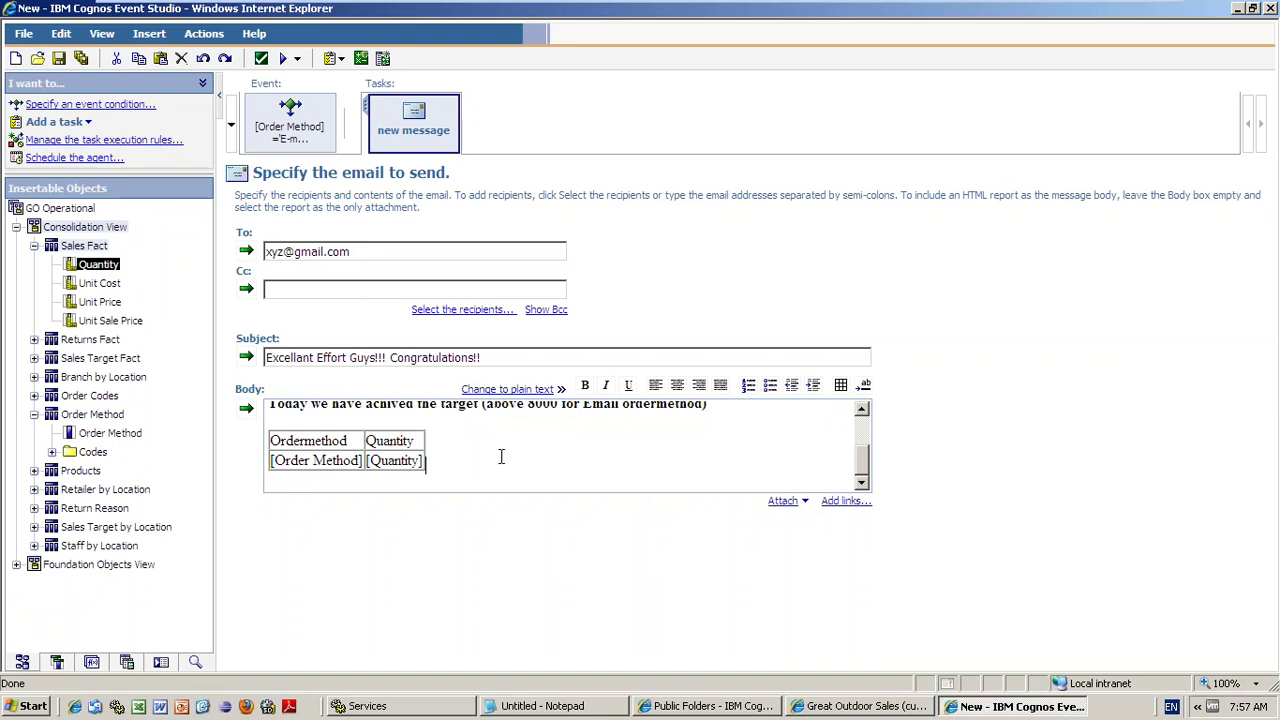
key(Down)
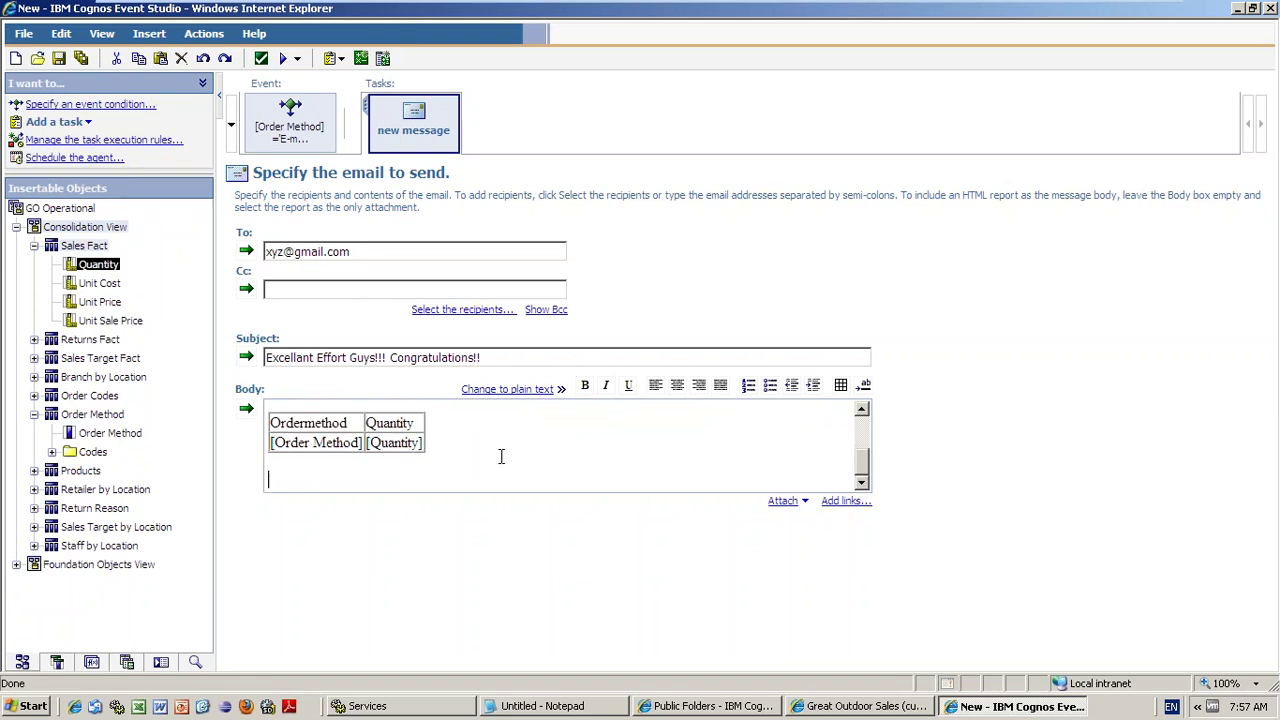
- Type 'Thanks and Regards' and 'Support Team' on separate lines, then check the Run options
text(Thanks and Regards)
key(Return)
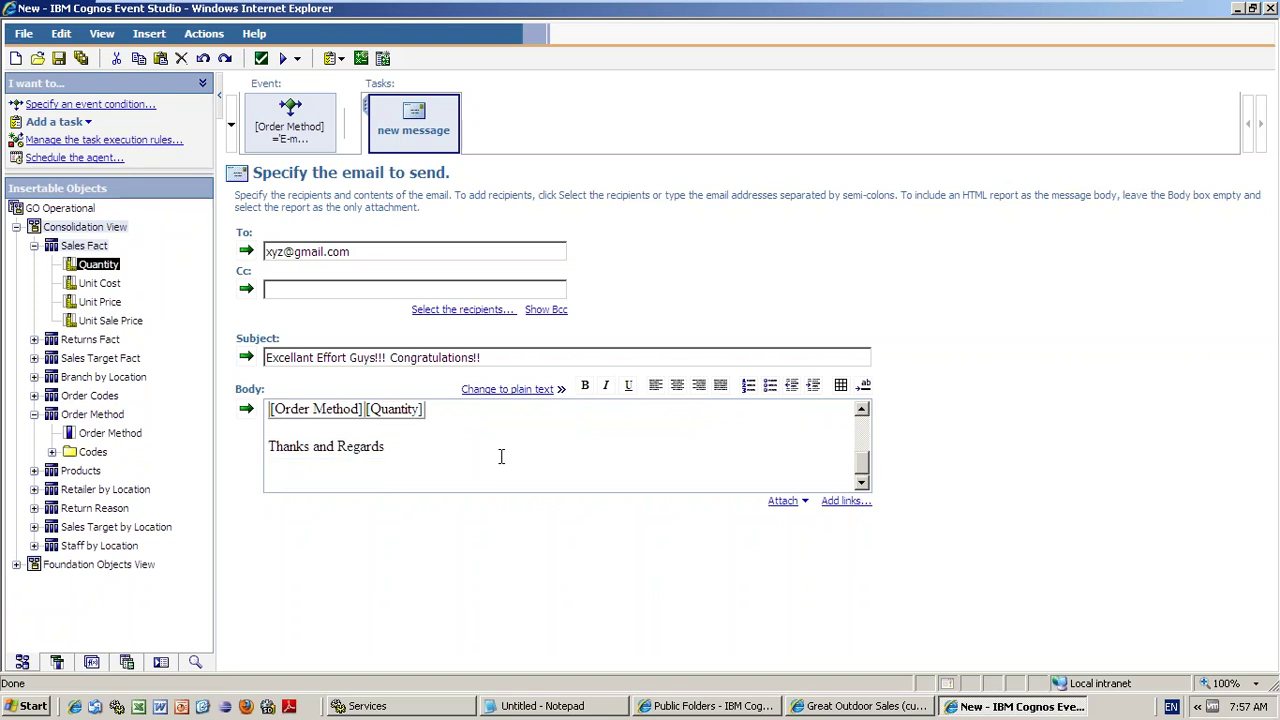
text(Suppor)
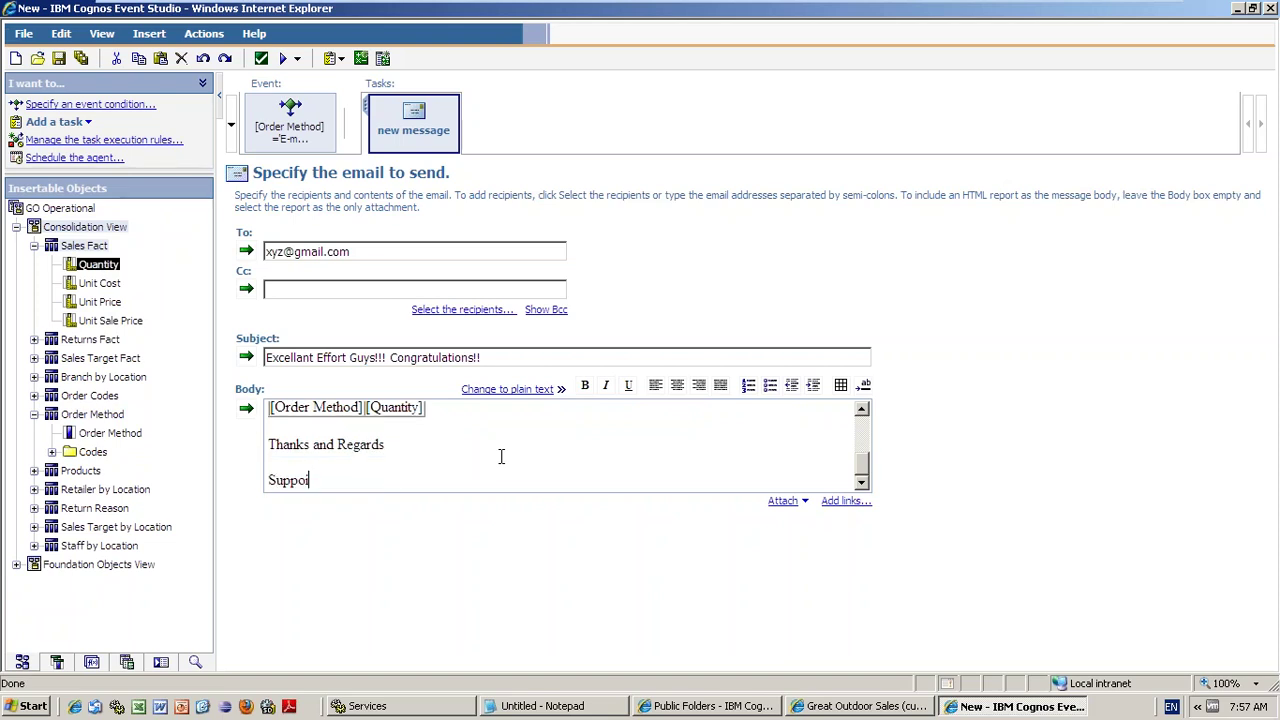
text(t Team)
click(297, 58)
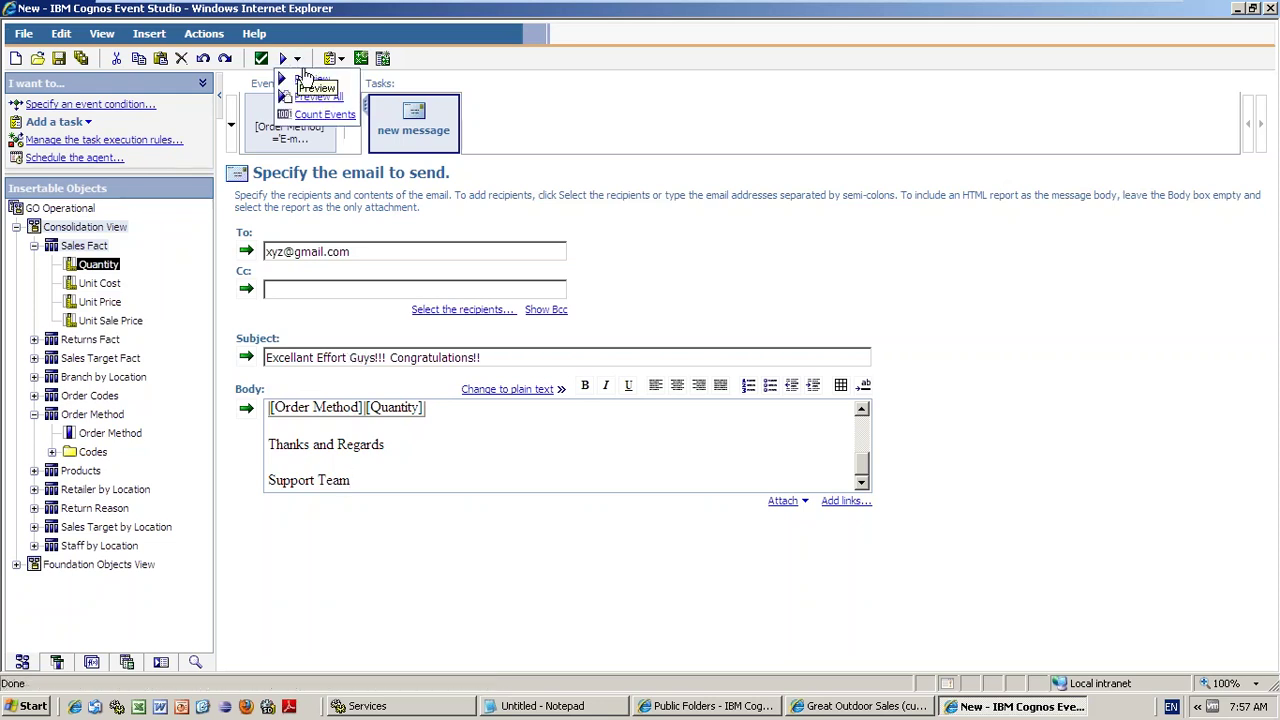
click(305, 98)
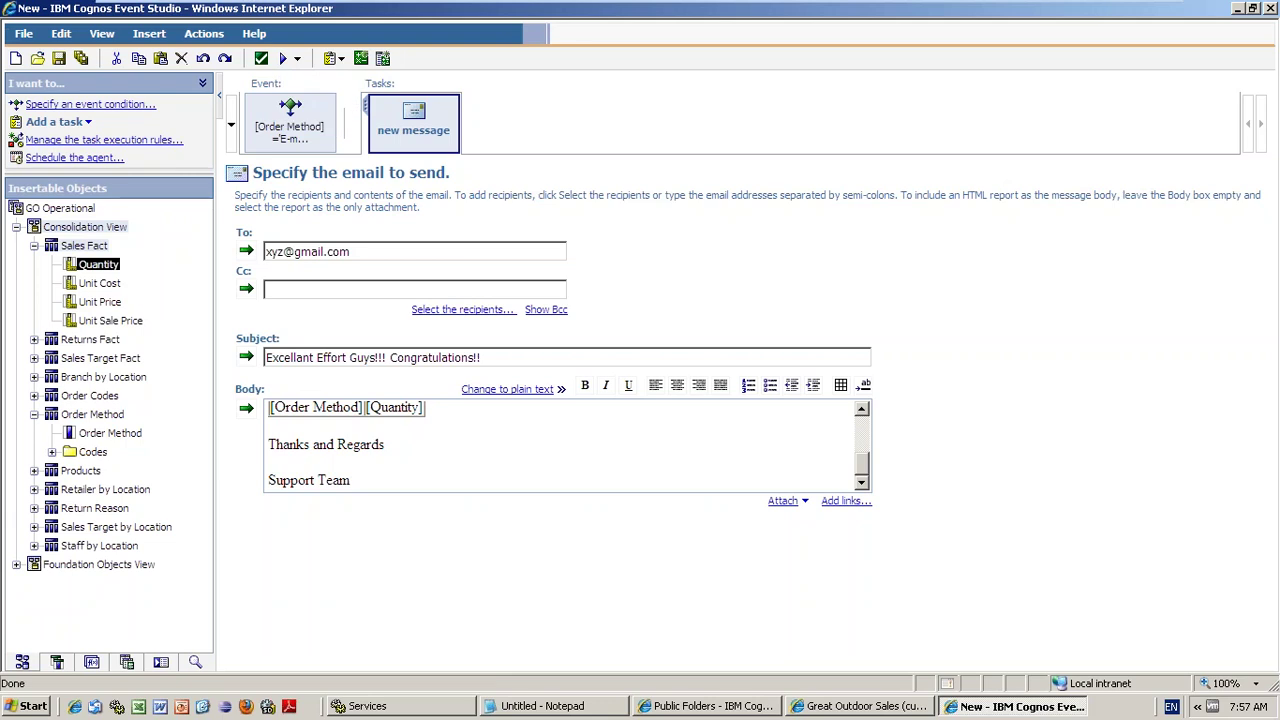
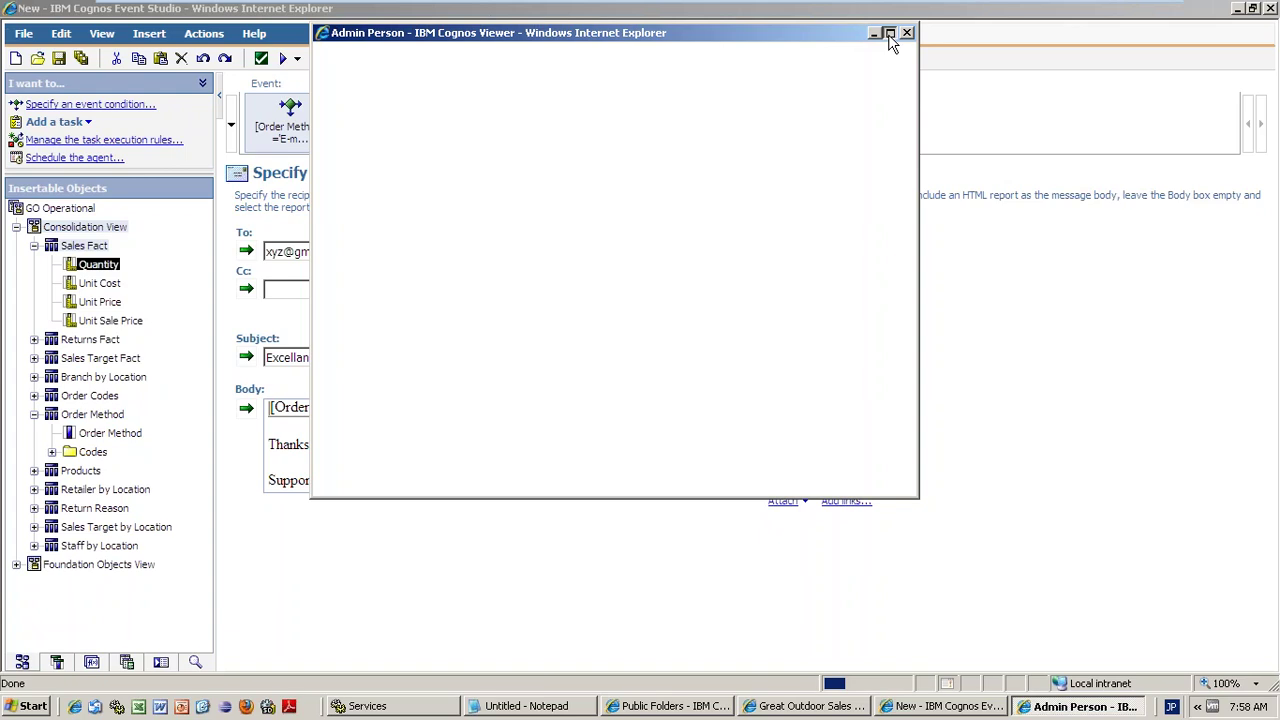
- Maximize the email preview, review its text and 12,171 E-mail table, then close the viewer
click(889, 33)
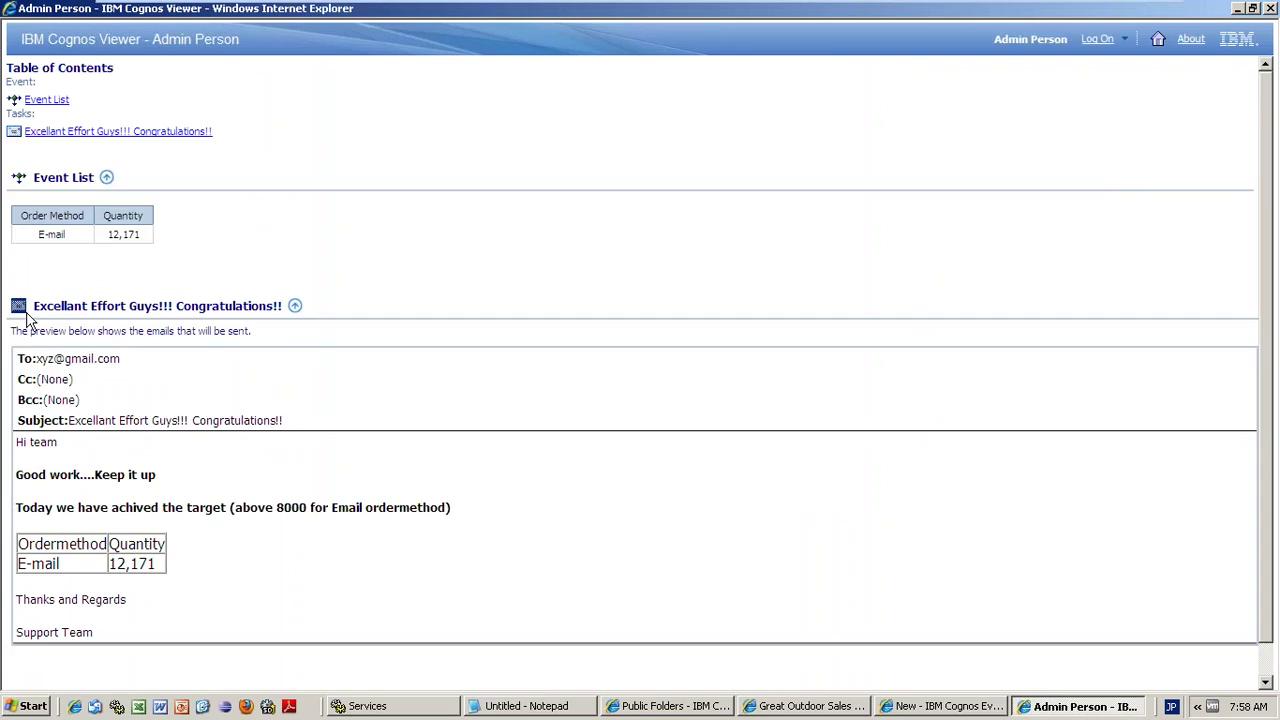
scroll(346, 343, down, 1)
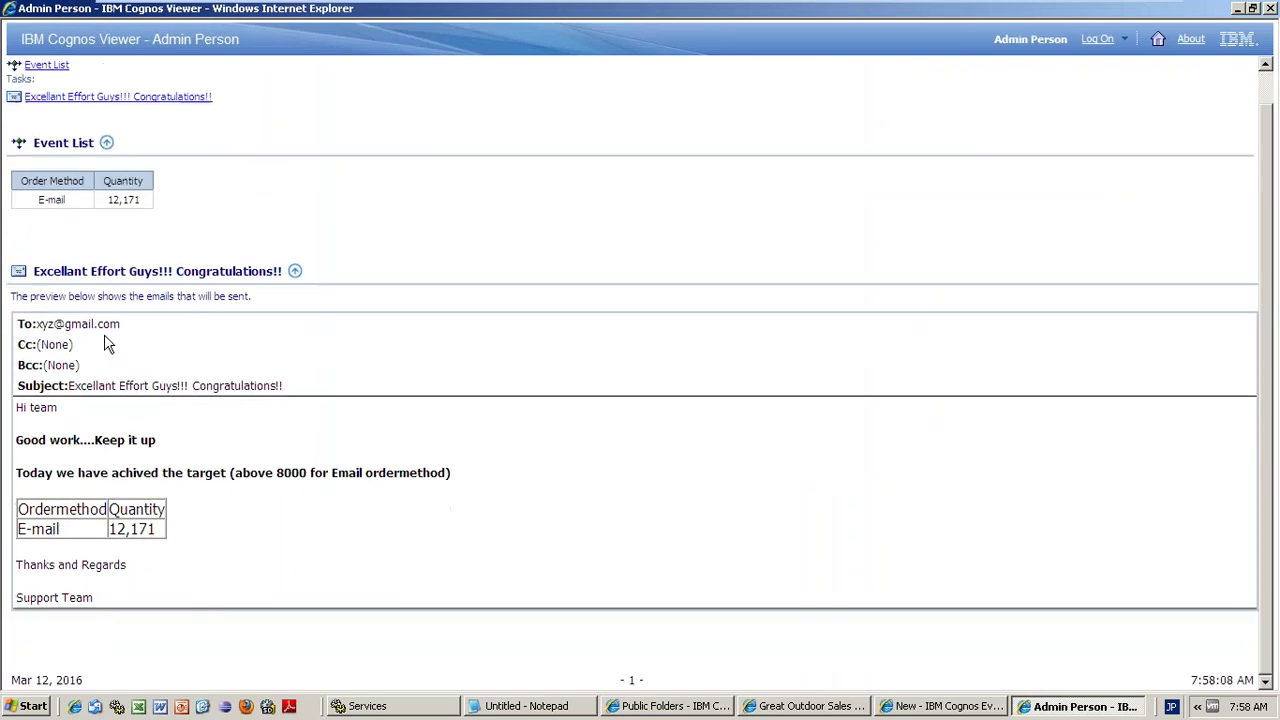
drag(18, 529, 157, 529)
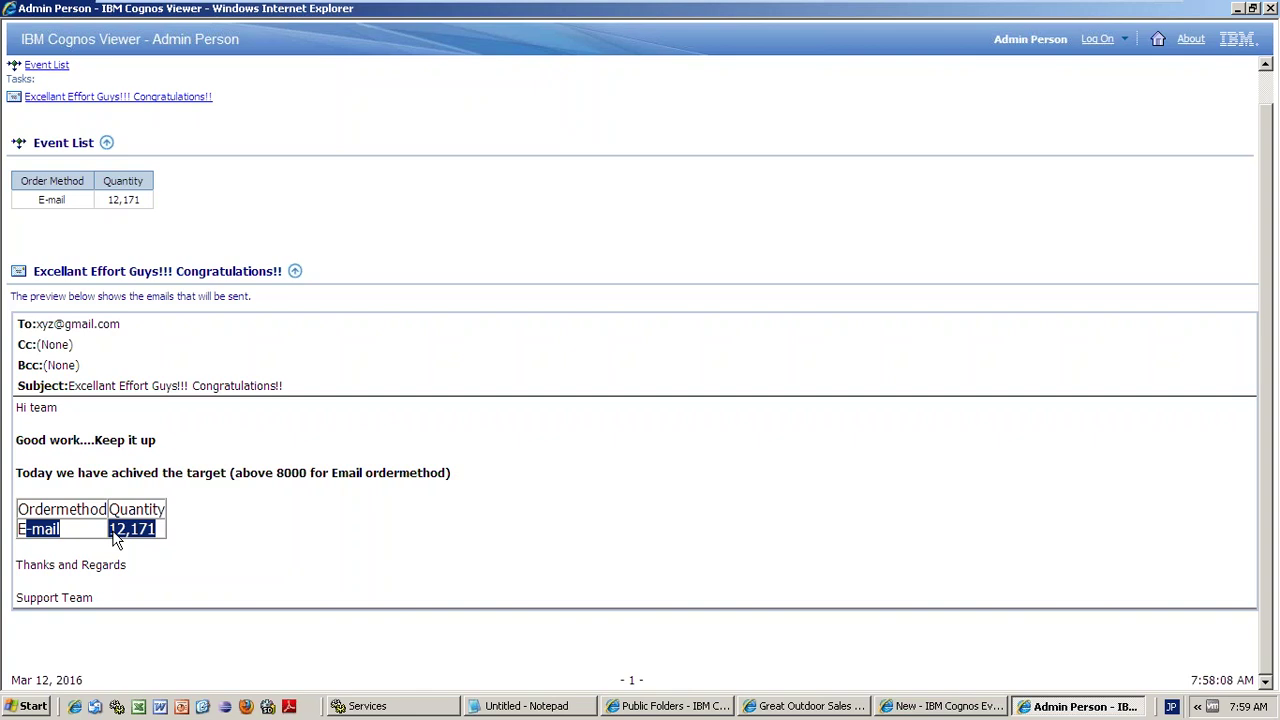
double_click(200, 392)
drag(232, 473, 308, 485)
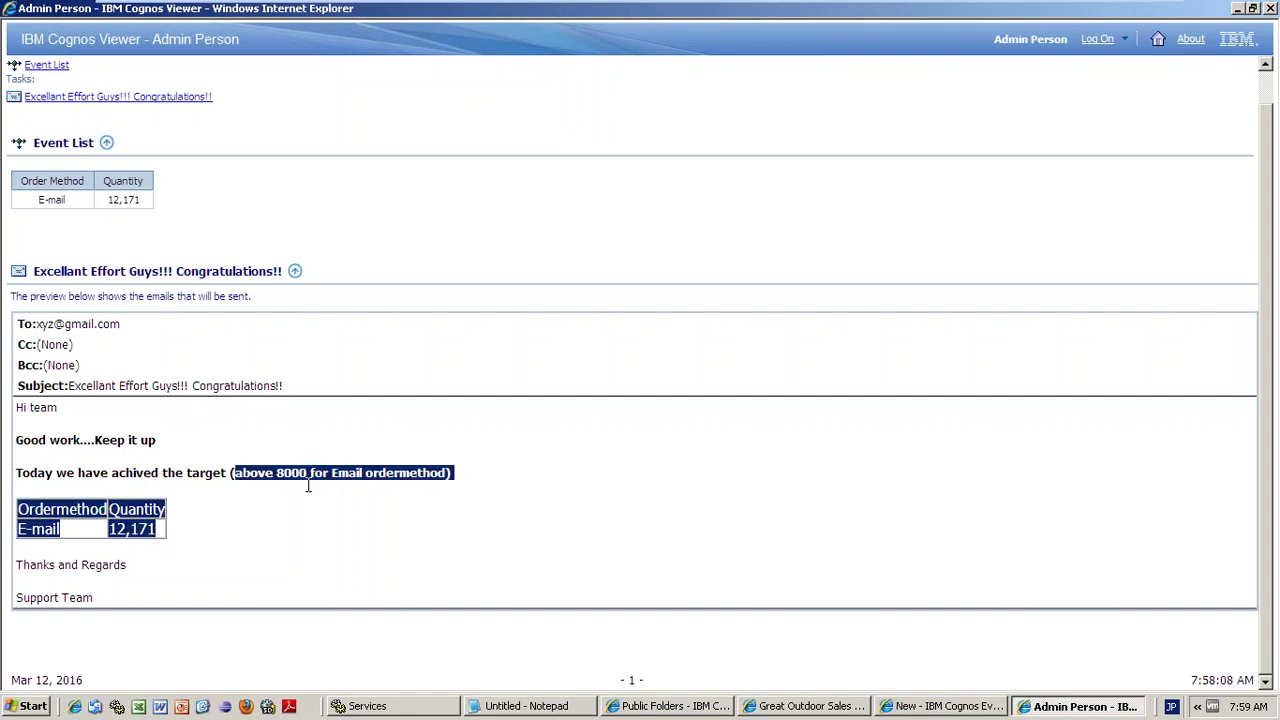
click(170, 540)
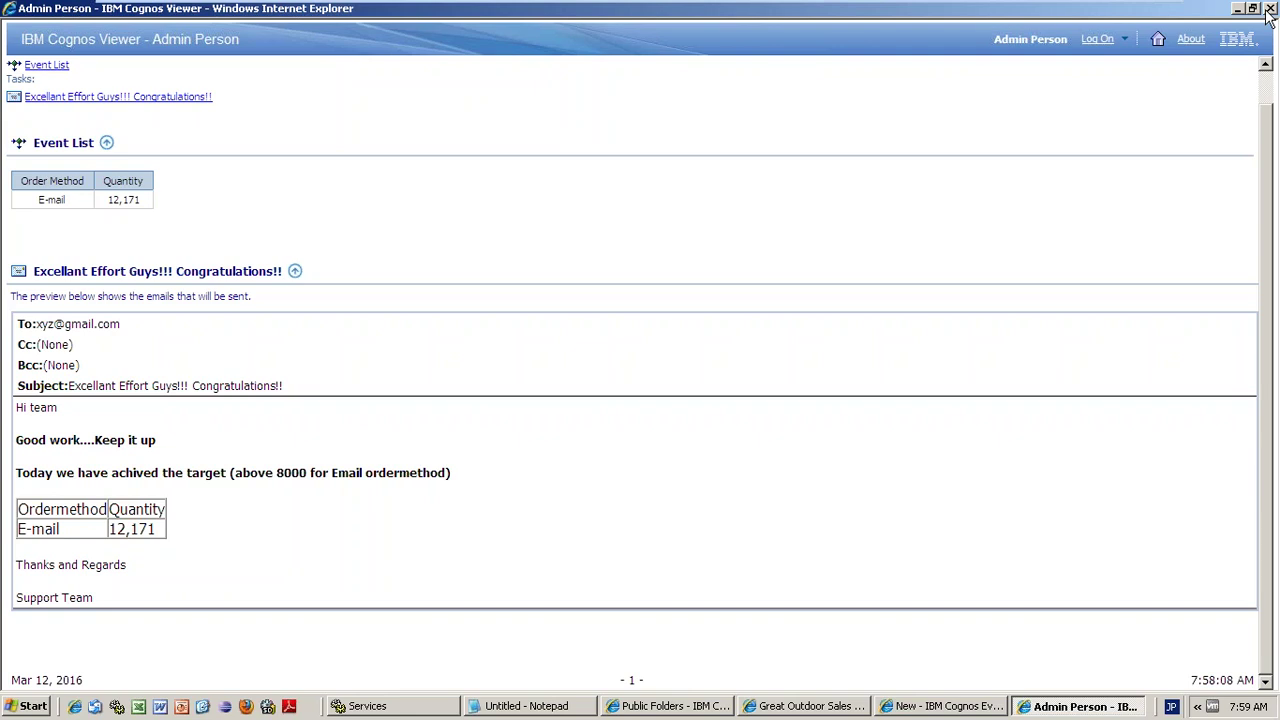
key(alt+F4)
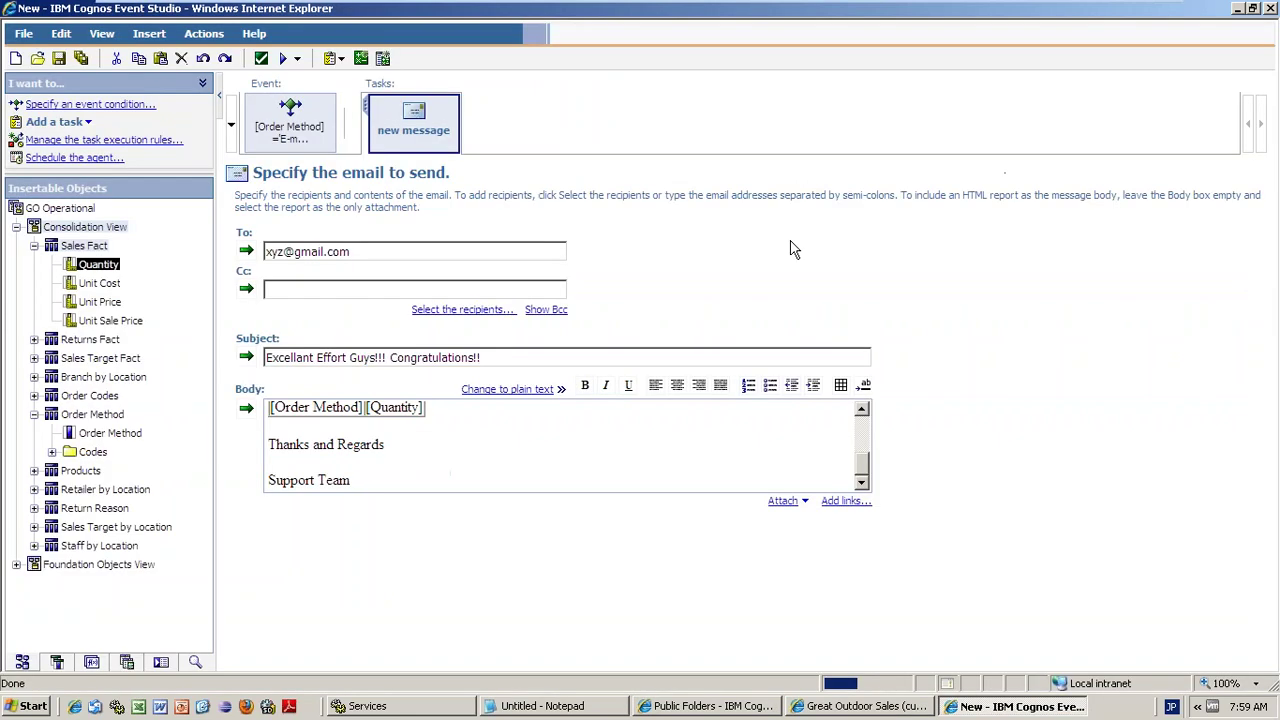
- Open 'Schedule the agent...' from the I want to... pane
click(80, 163)
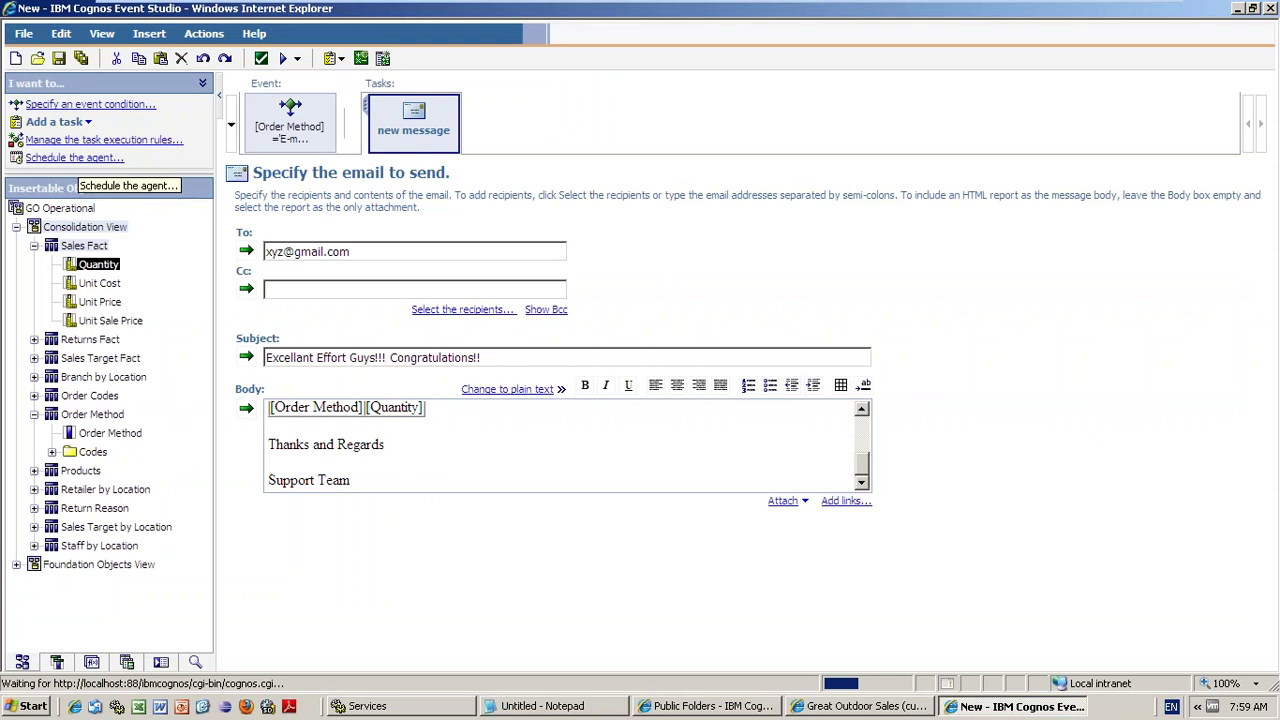
double_click(66, 157)
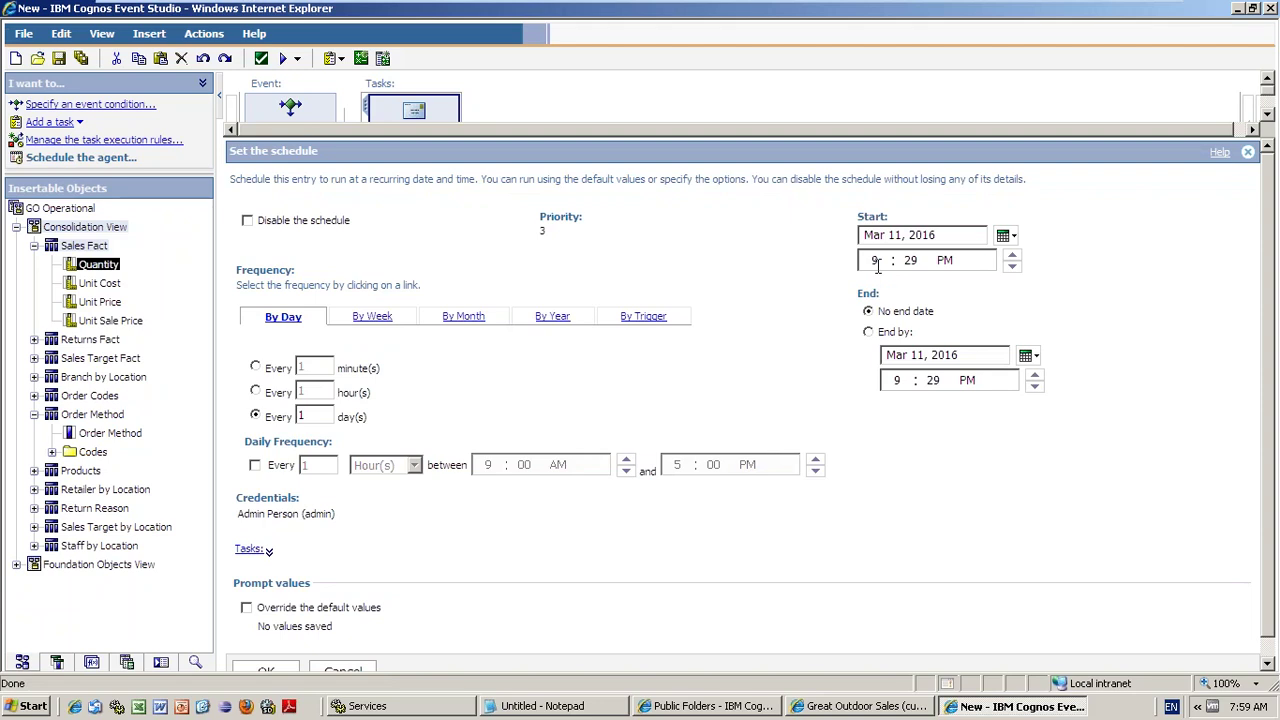
- Enter 1:00 AM as the schedule's start time
click(877, 262)
text(1)
key(Tab)
text(00)
key(Tab)
text(a)
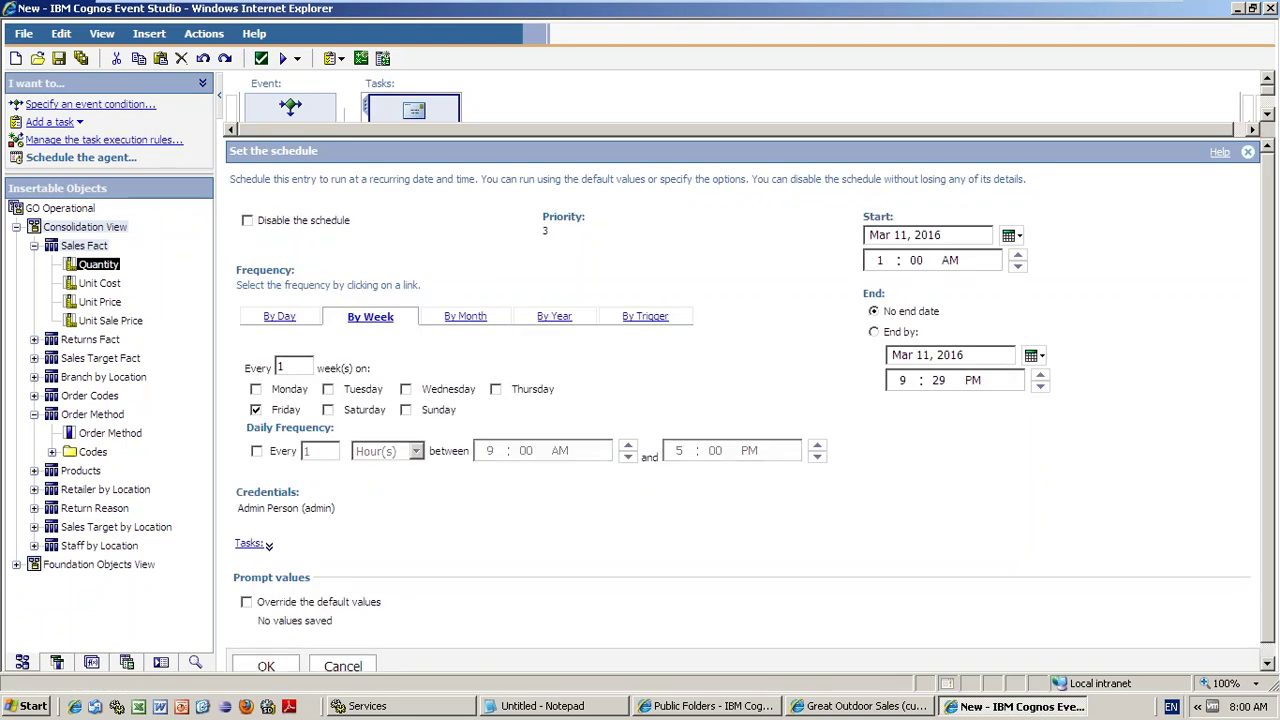
- Tick Tuesday, then switch to By Month and inspect the week and weekday lists, keeping Friday
click(329, 390)
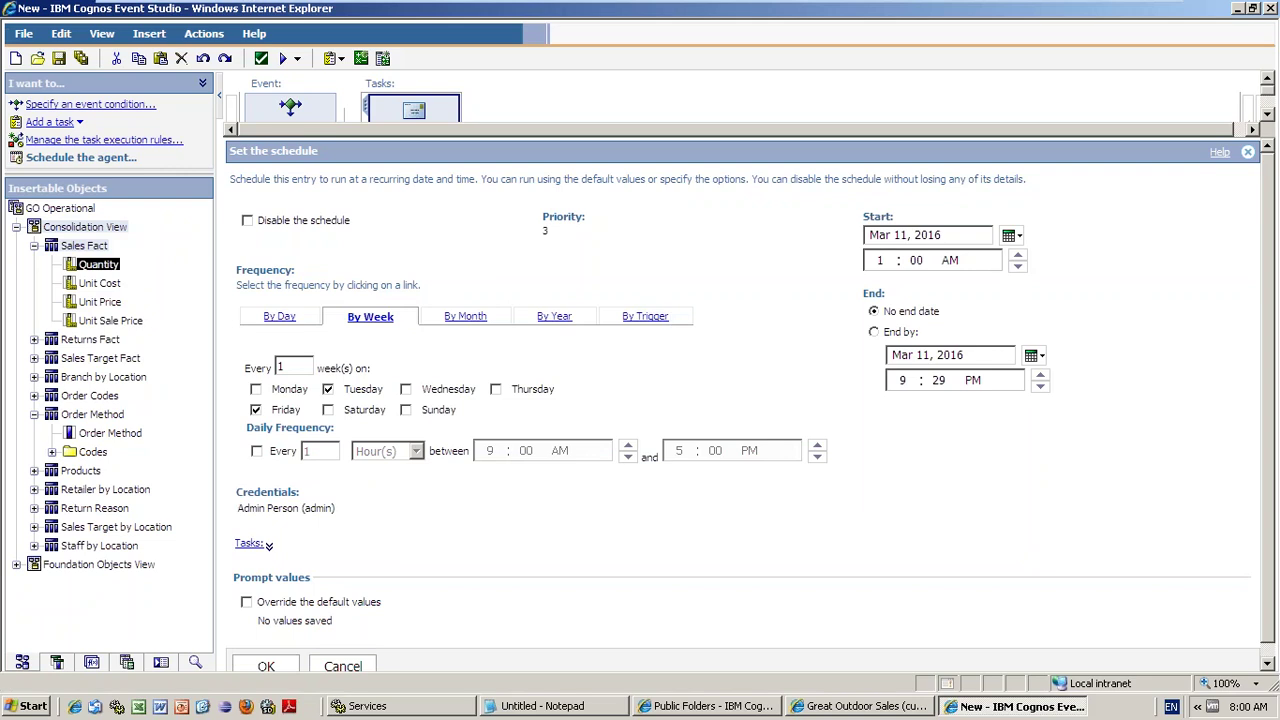
click(478, 326)
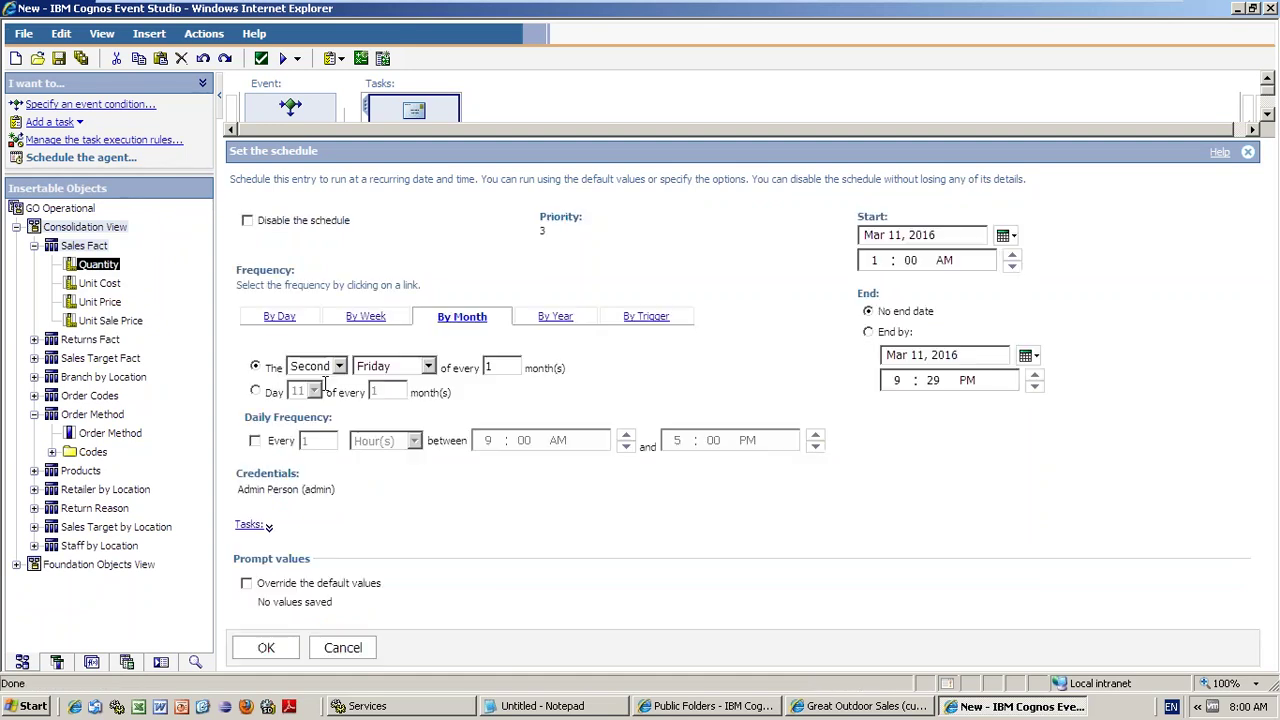
click(341, 367)
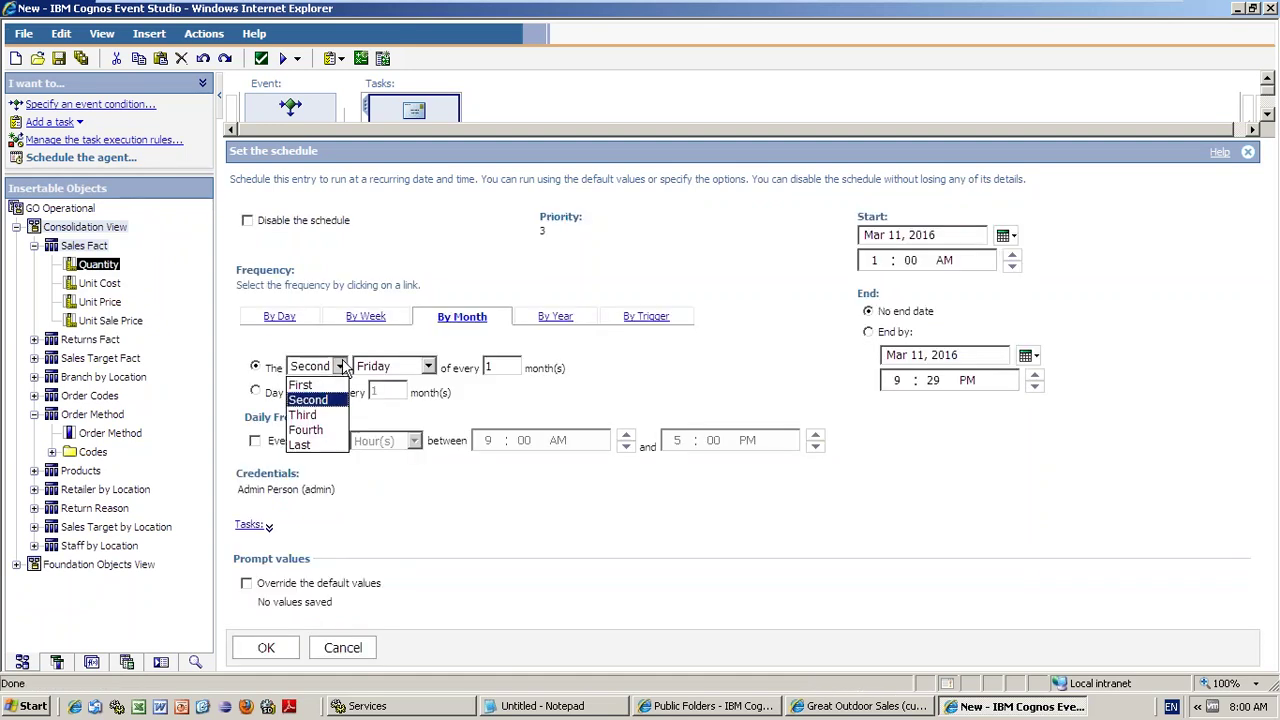
click(433, 367)
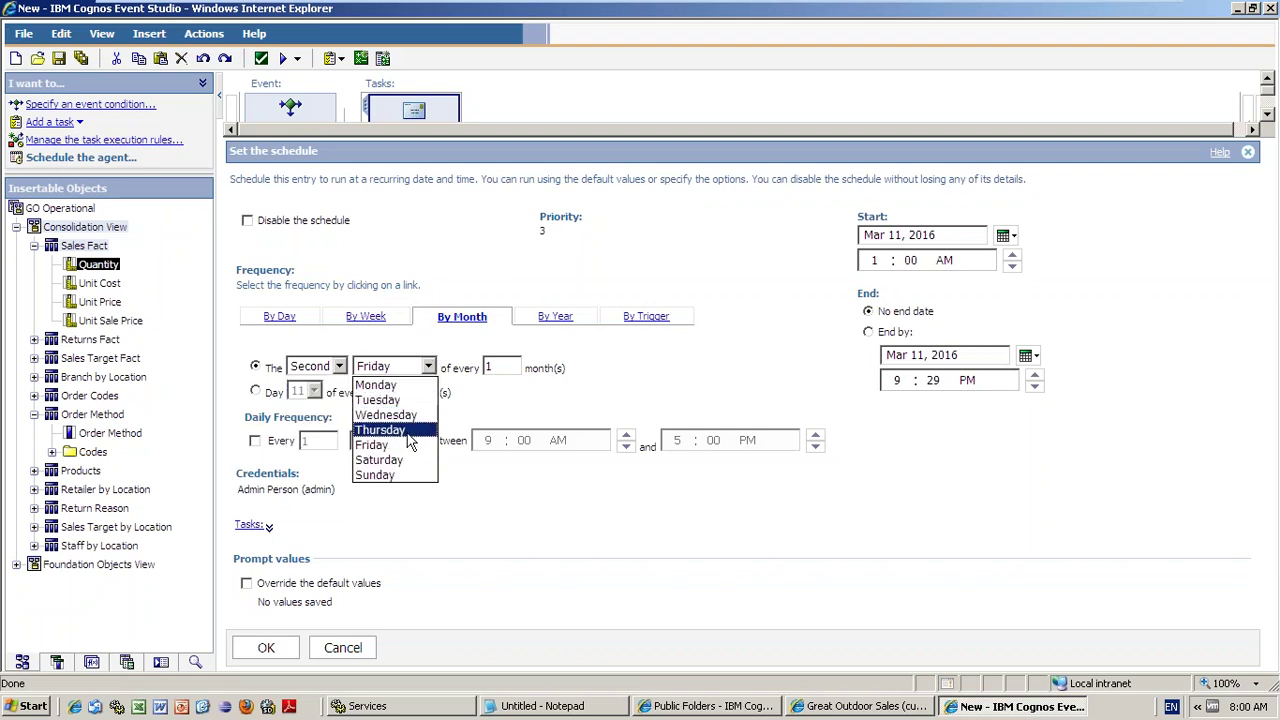
key(Escape)
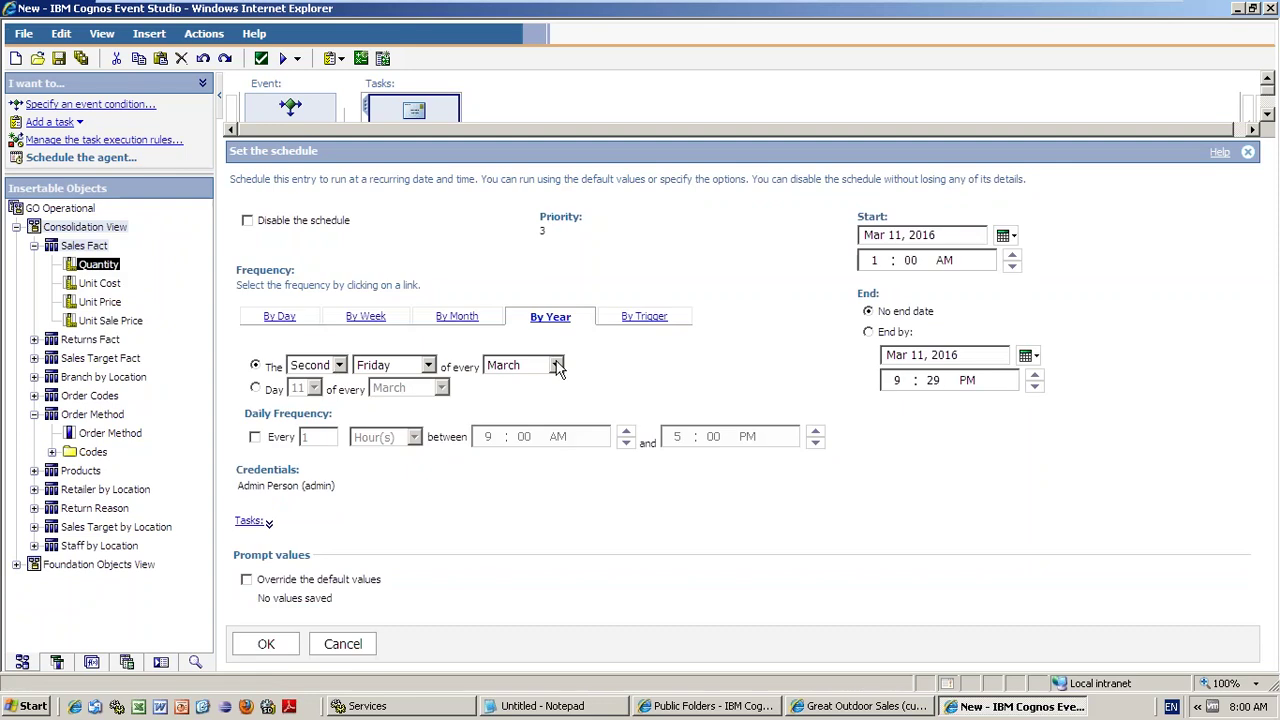
- Inspect the yearly month and weekday lists, try By Day and By Trigger, then cancel
click(556, 366)
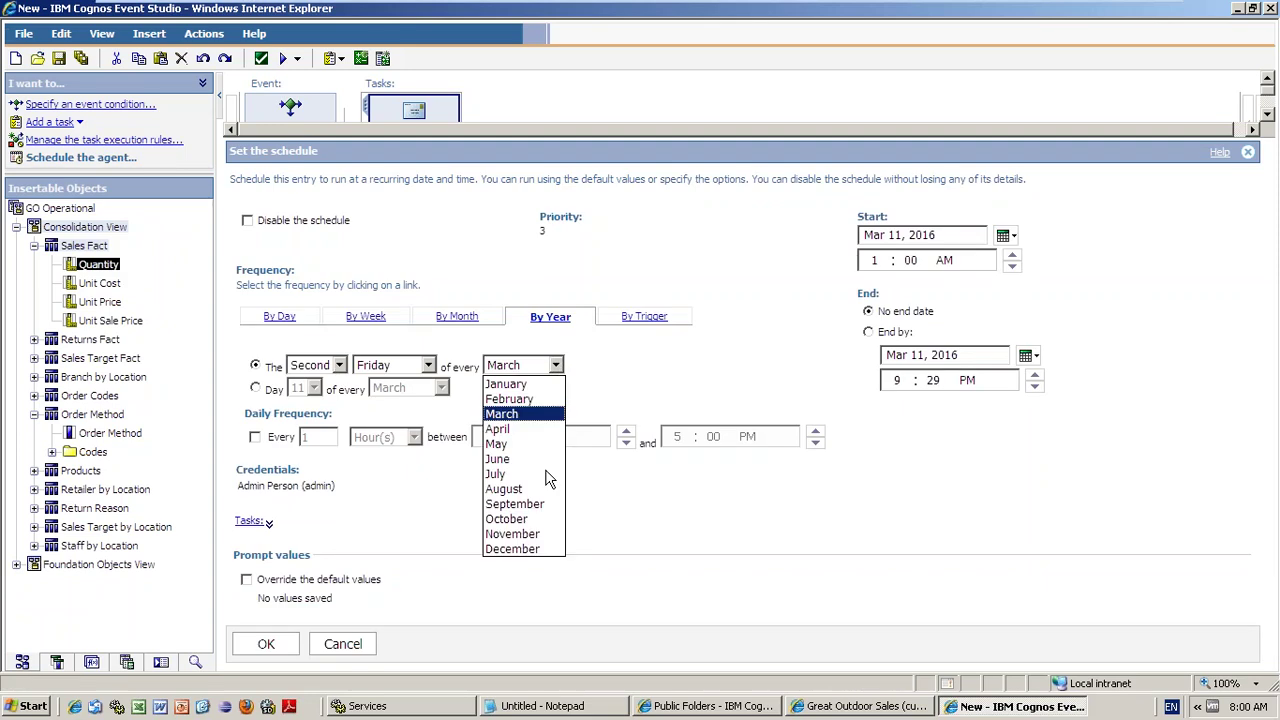
click(428, 365)
click(428, 365)
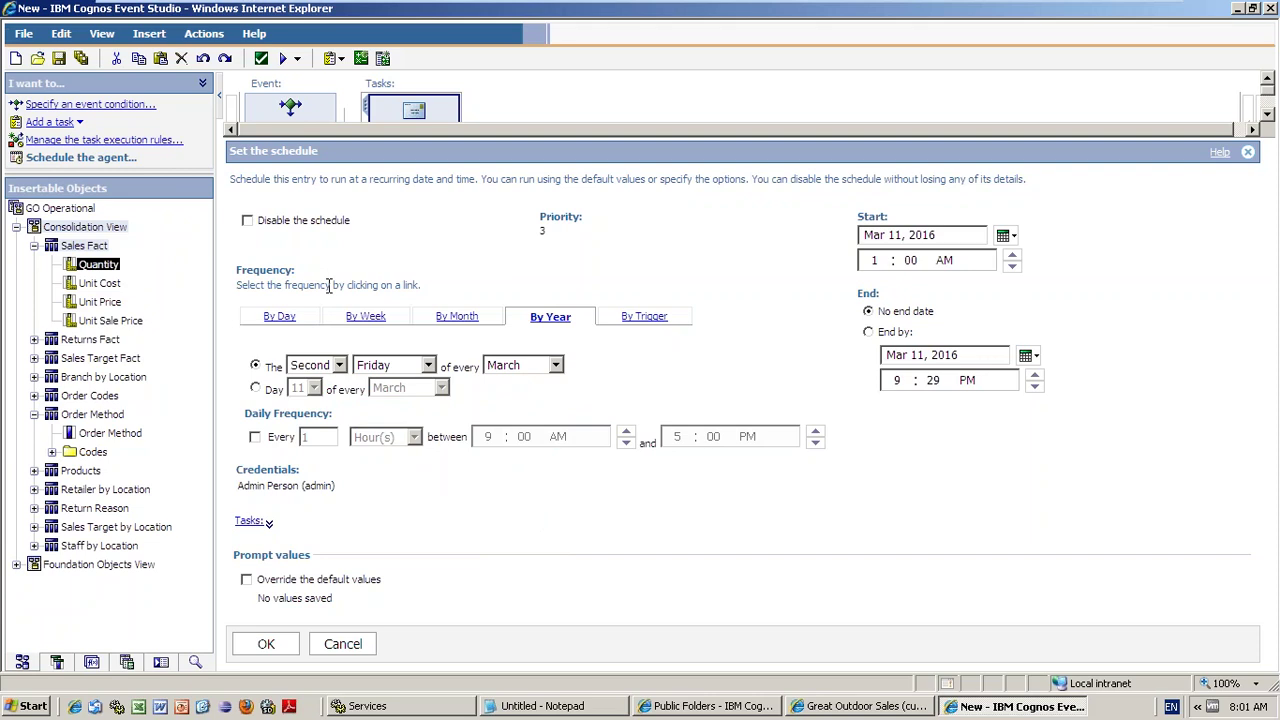
click(270, 317)
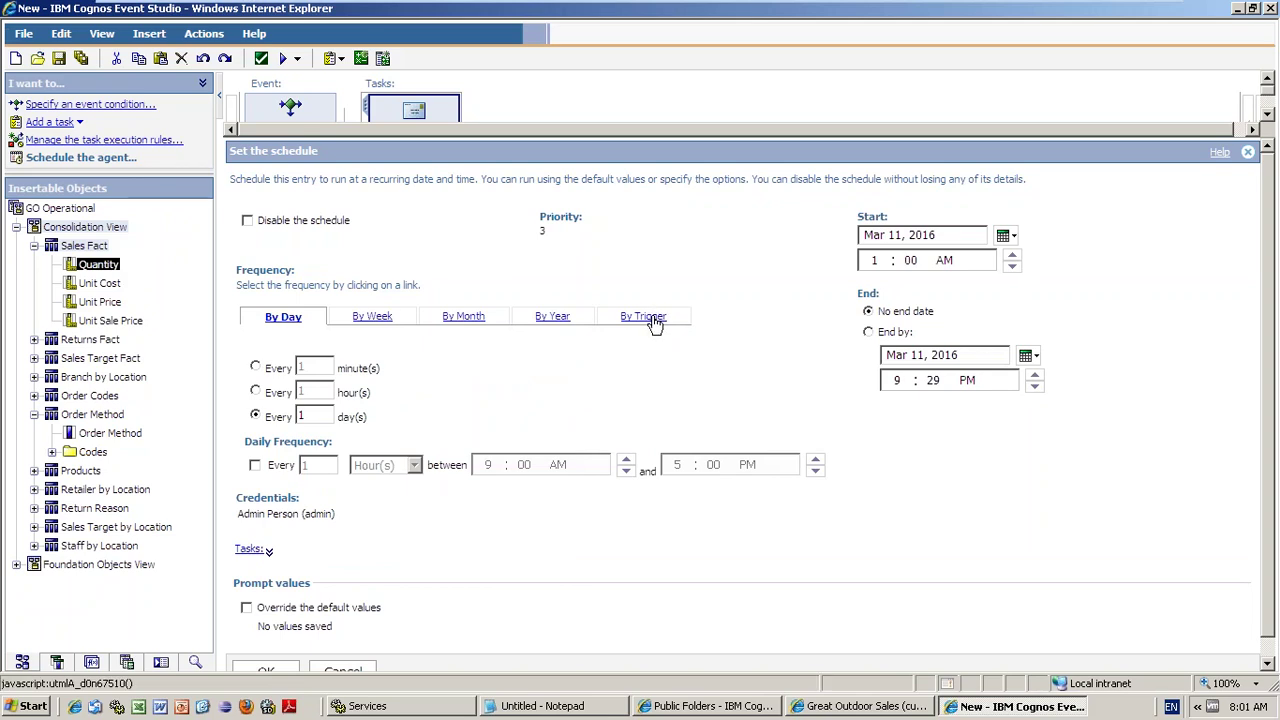
click(643, 317)
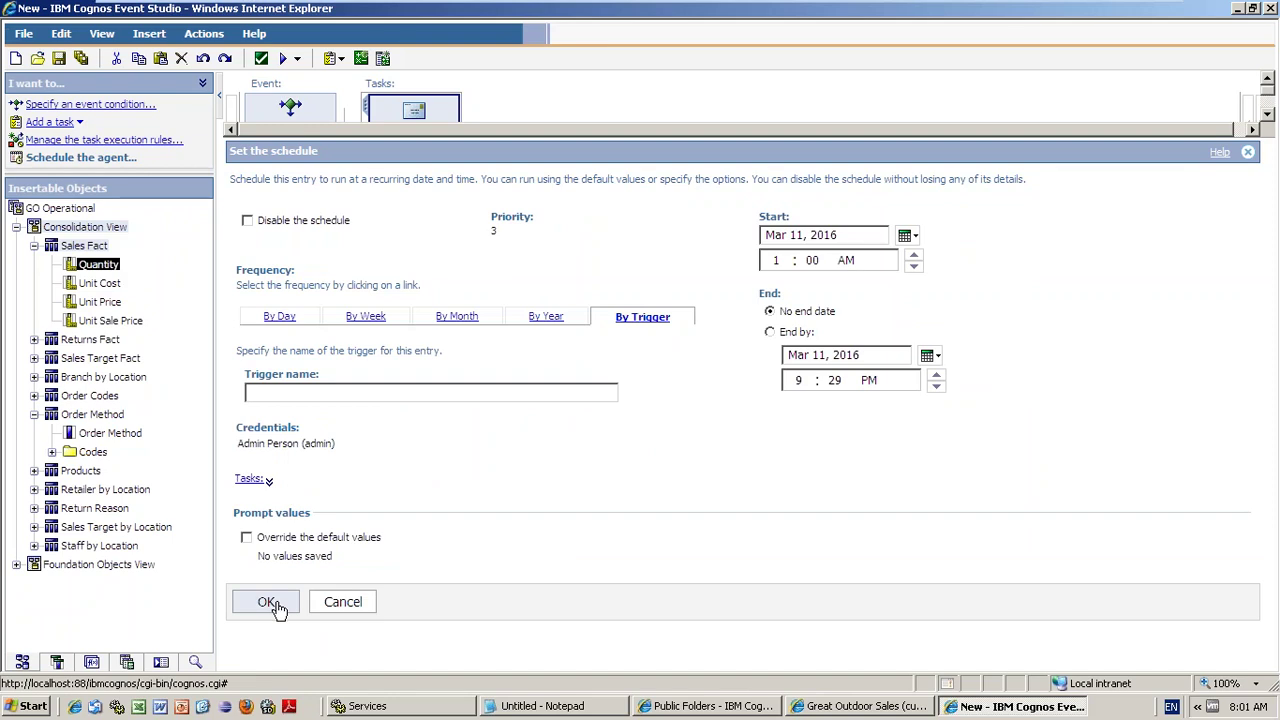
click(340, 603)
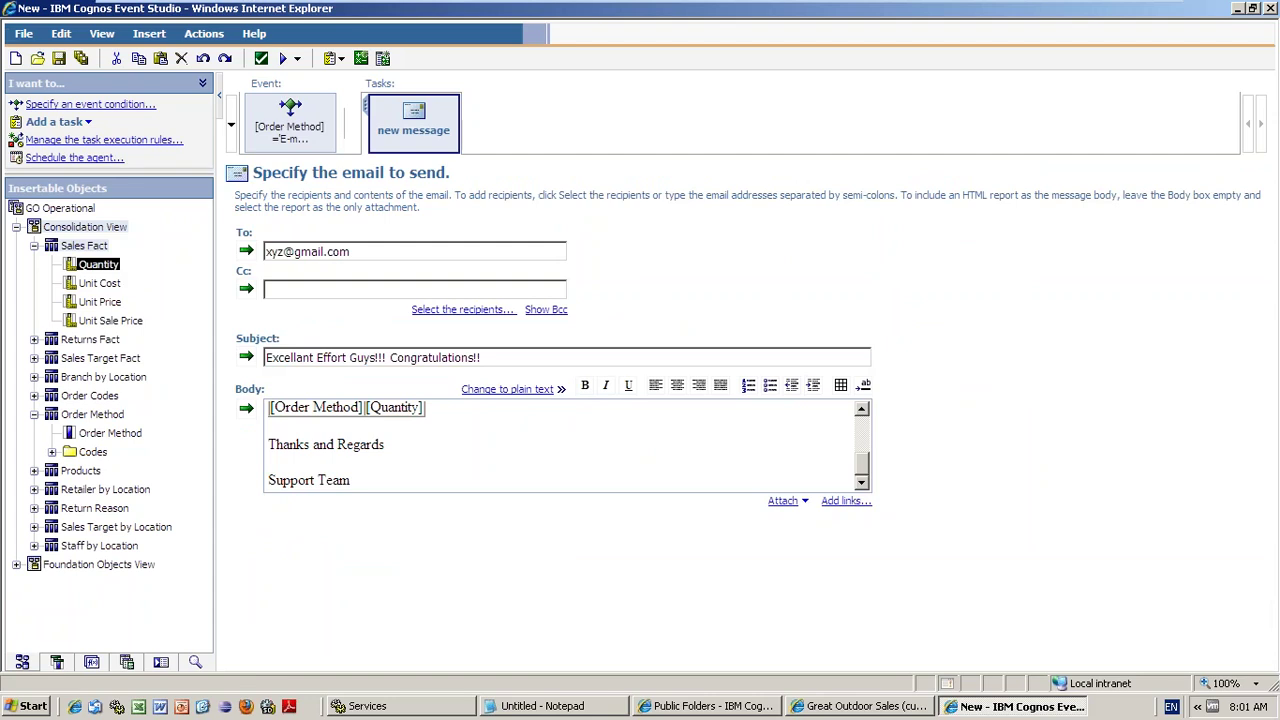
- Reopen the schedule and set the weekly Friday run to start at 1:00 AM
click(75, 157)
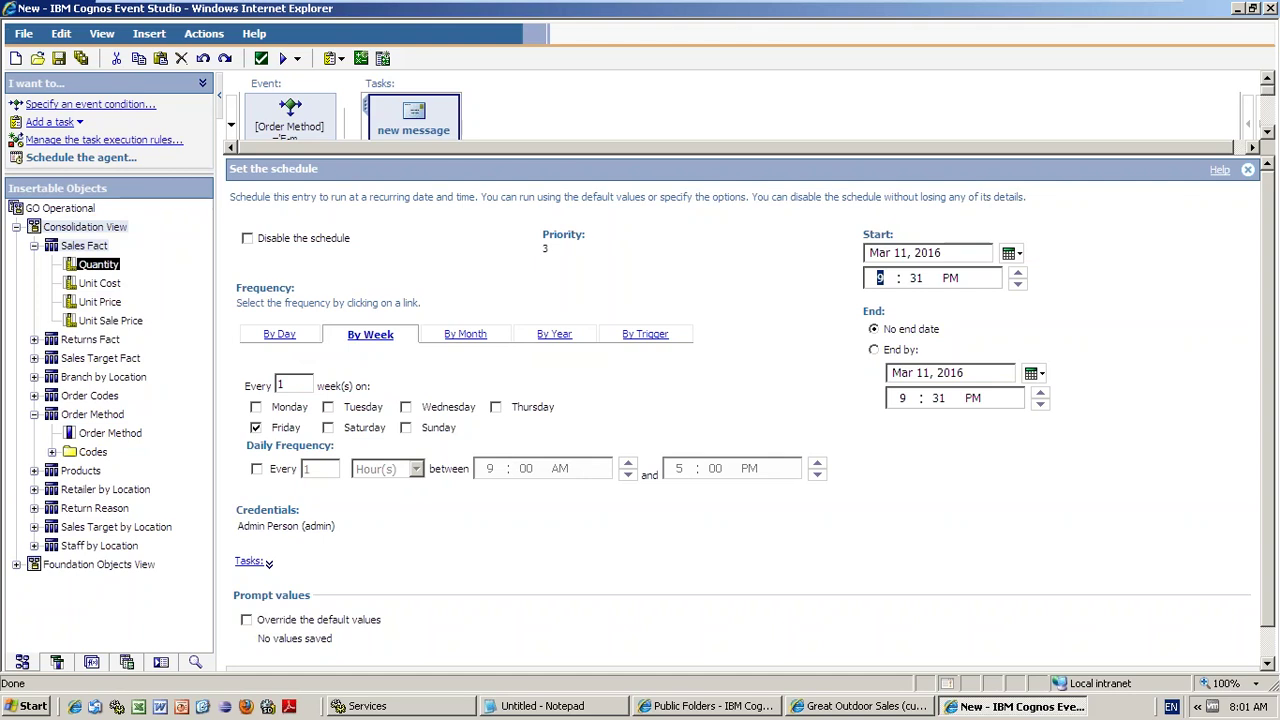
text(1 : 00 AM)
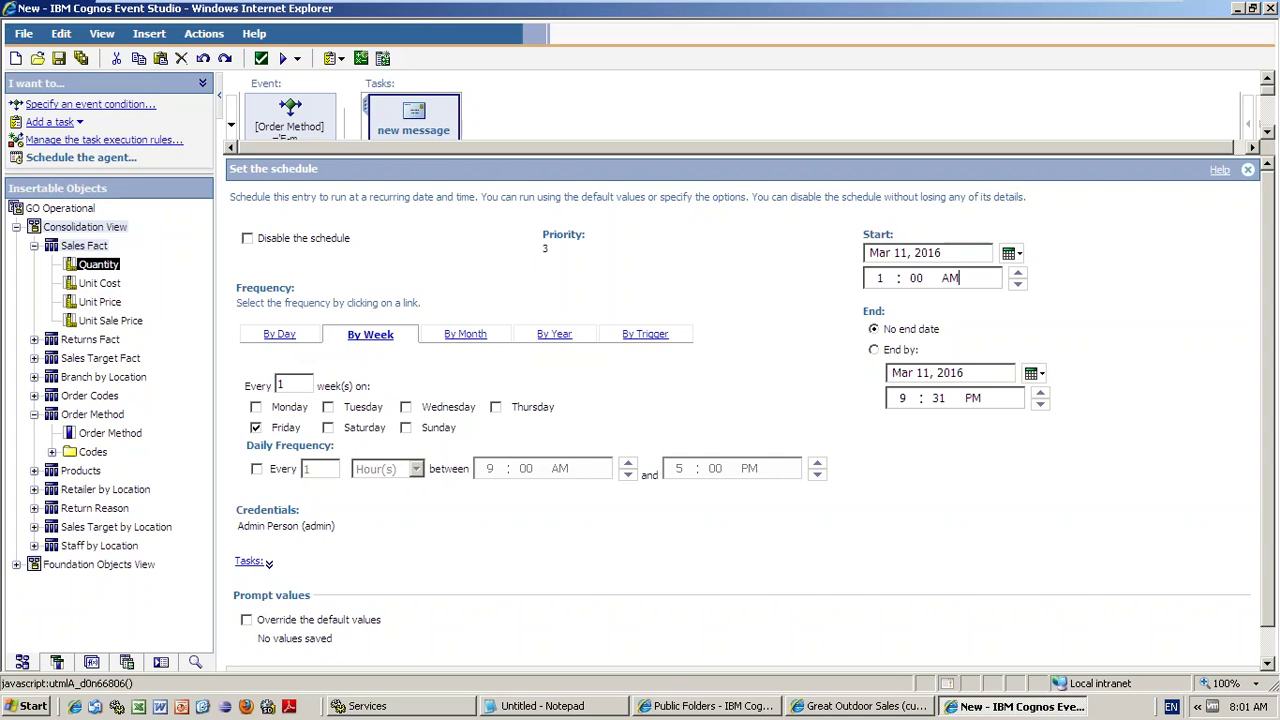
scroll(1267, 388, down, 2)
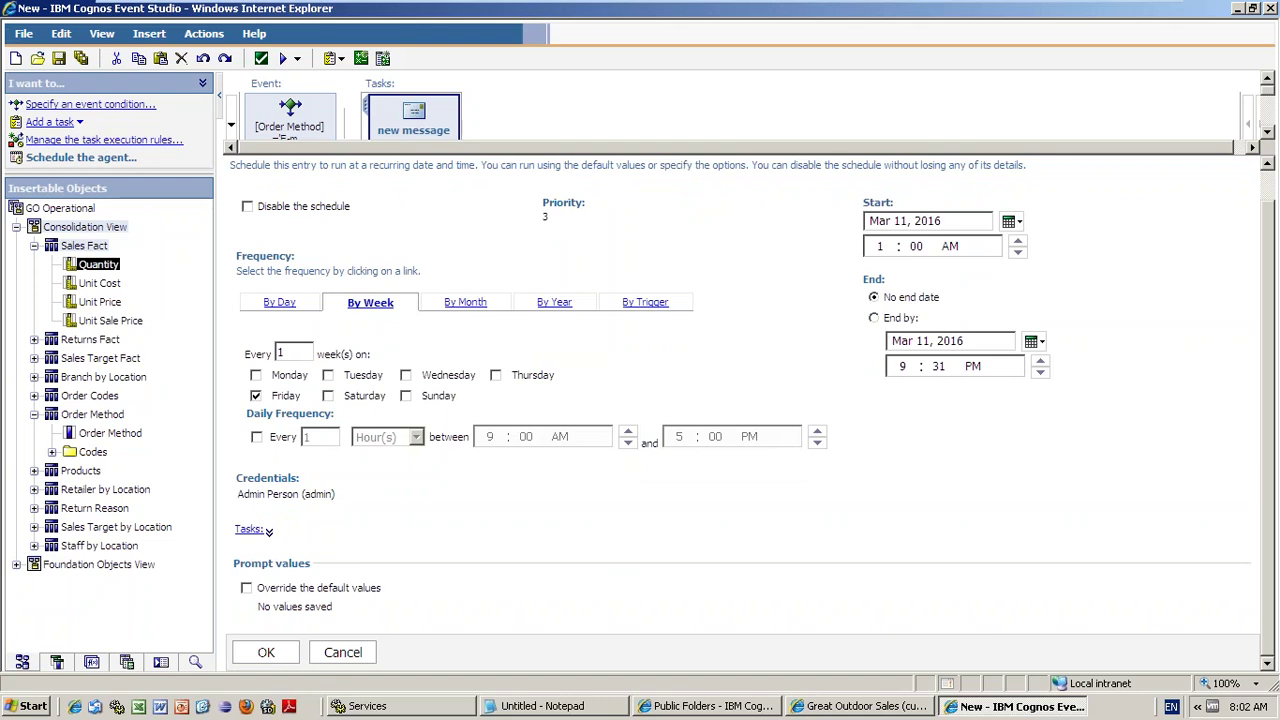
scroll(285, 585, up, 1)
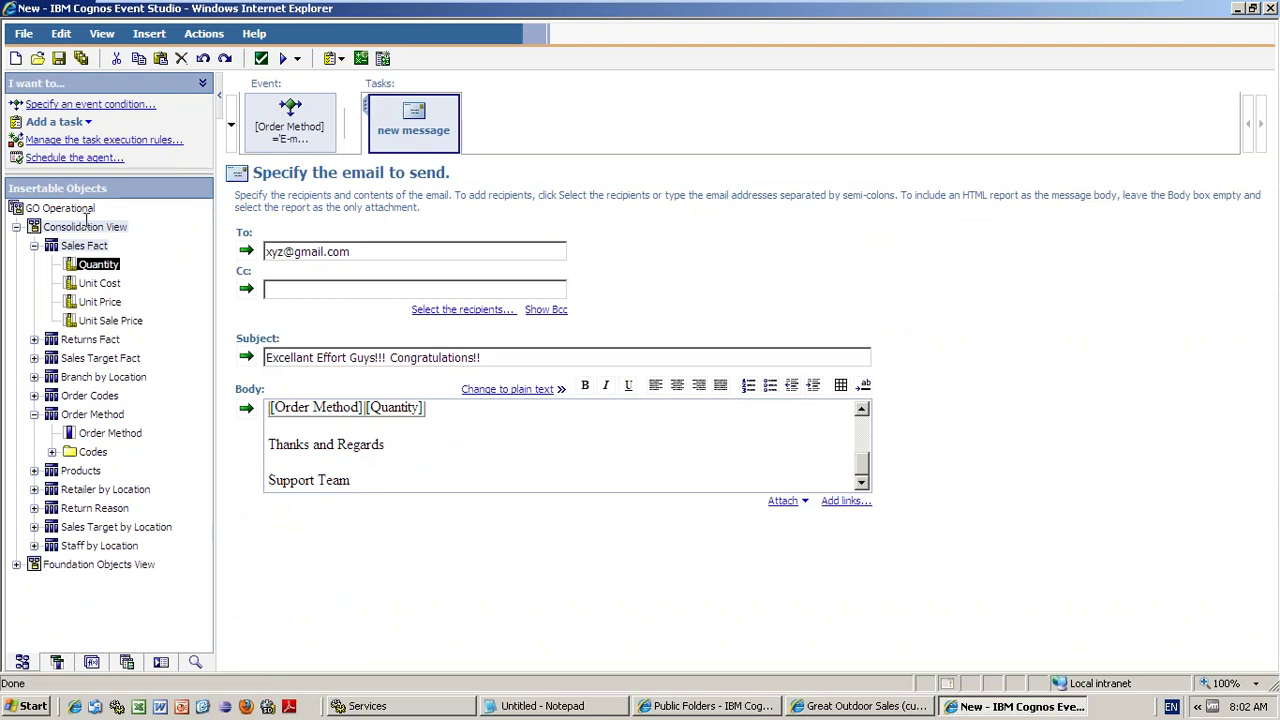
- Save the agent under the name 'SampleEvent studio' in GO Operational
click(23, 33)
click(23, 33)
key(ctrl+s)
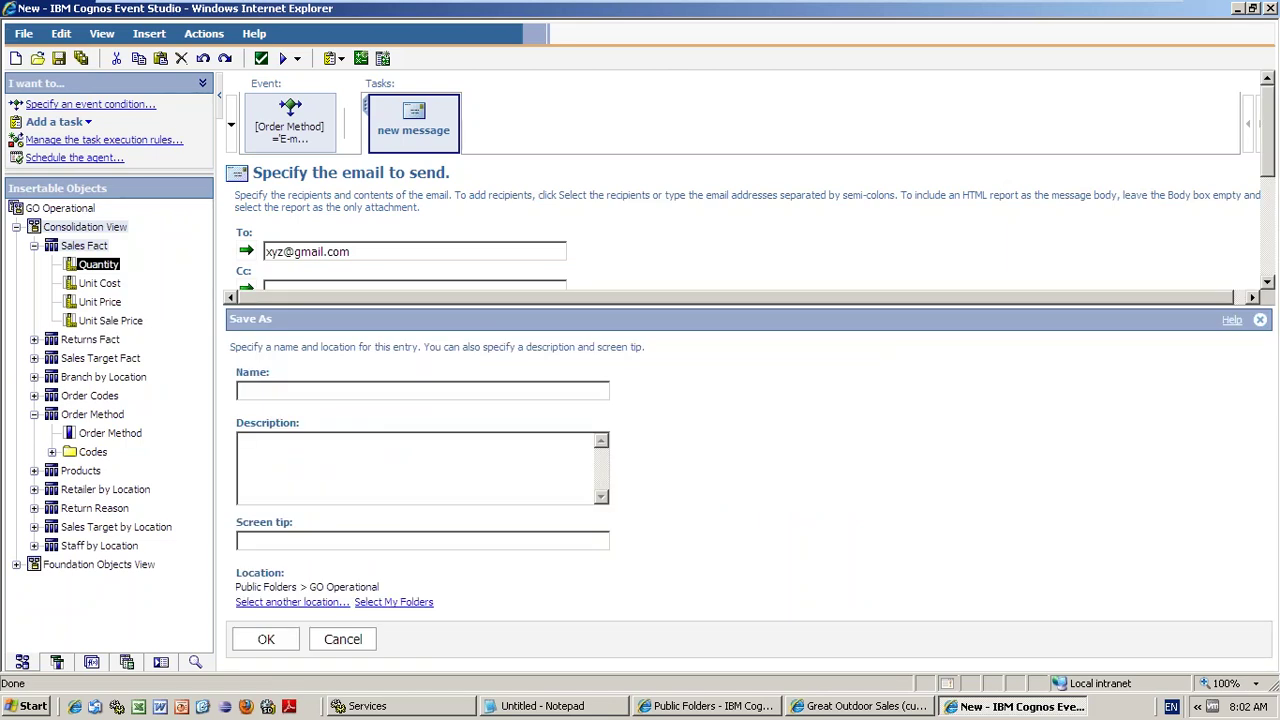
text(Sample)
key(BackSpace)
text(Event studio)
click(267, 641)
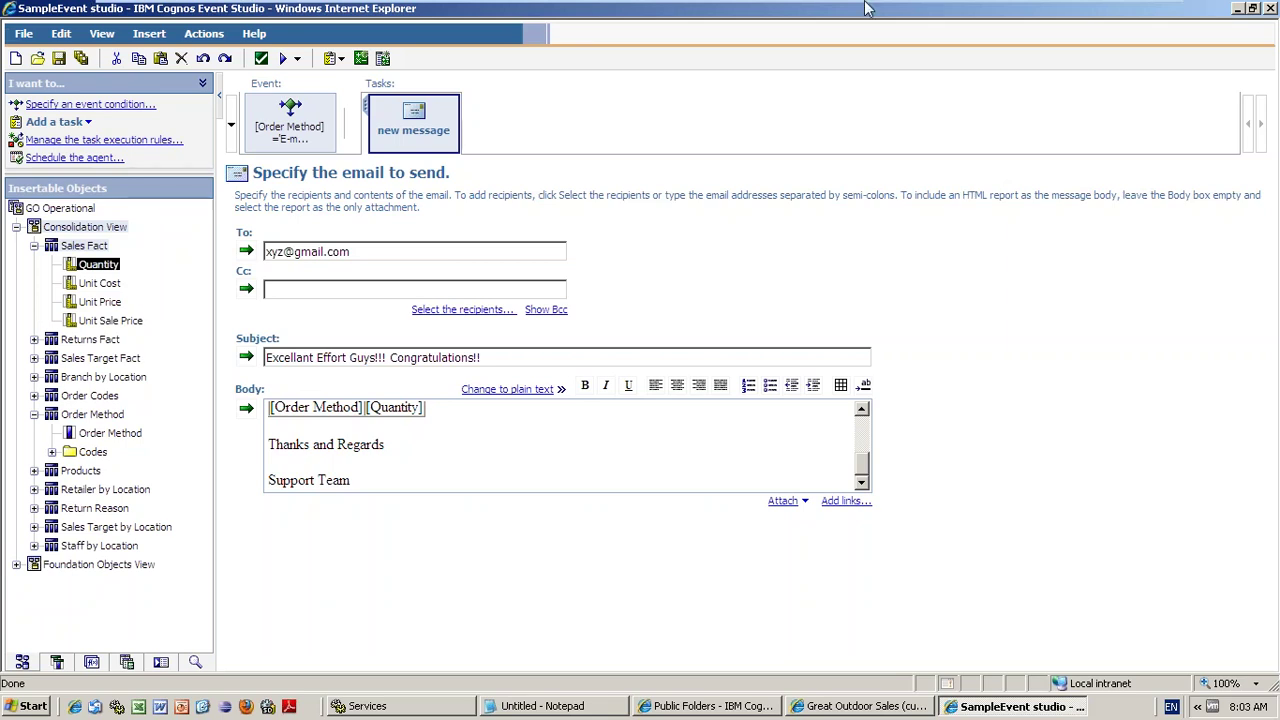
- Minimize the VMware console window from its top toolbar
mouse_move(1112, 14)
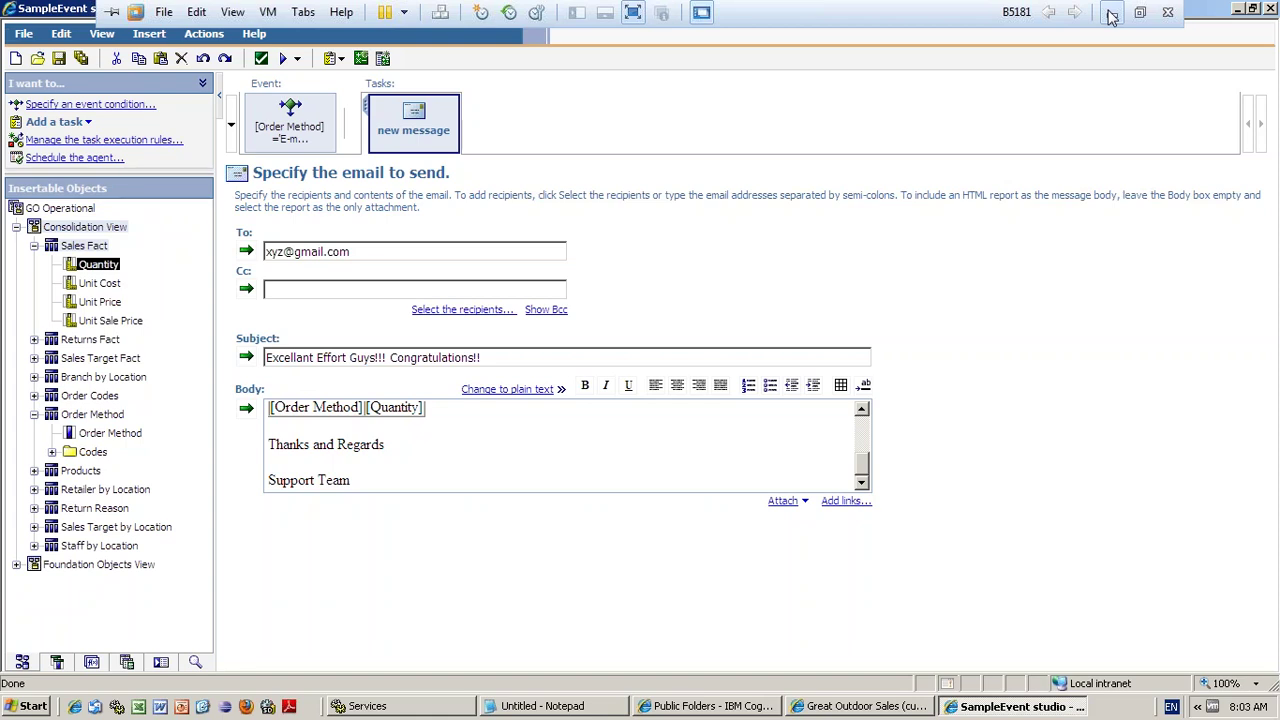
click(1112, 14)
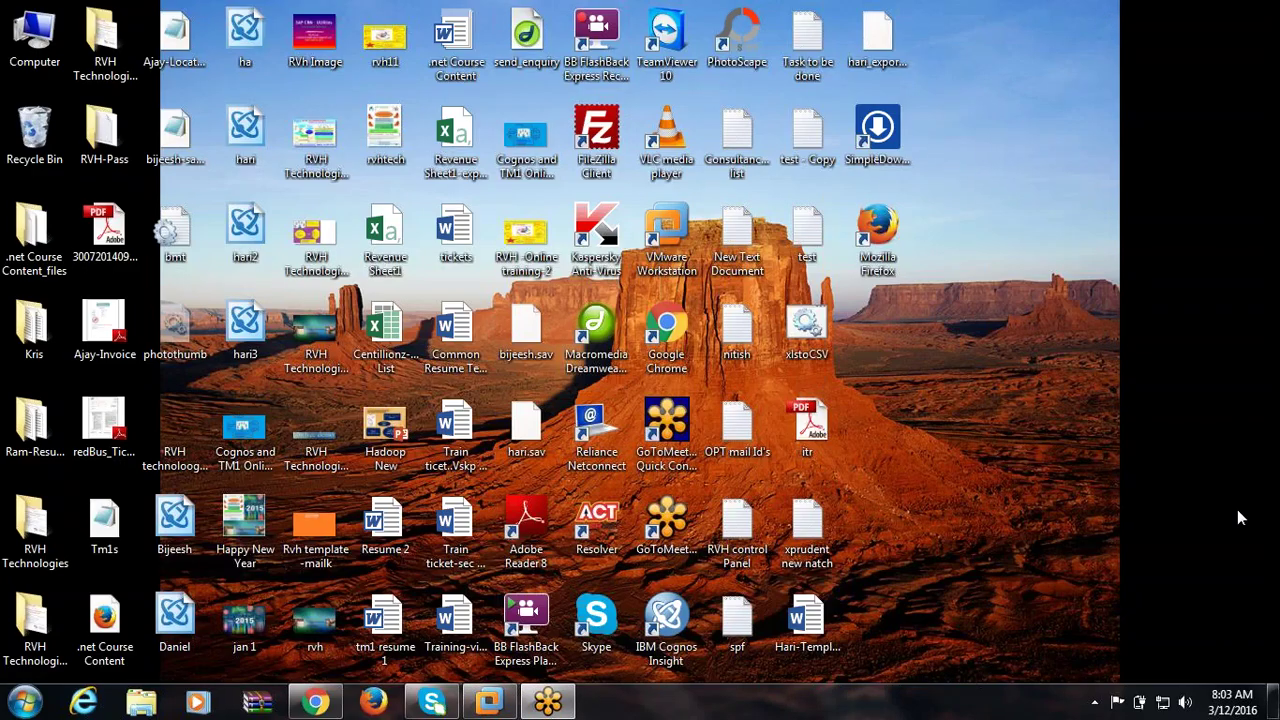